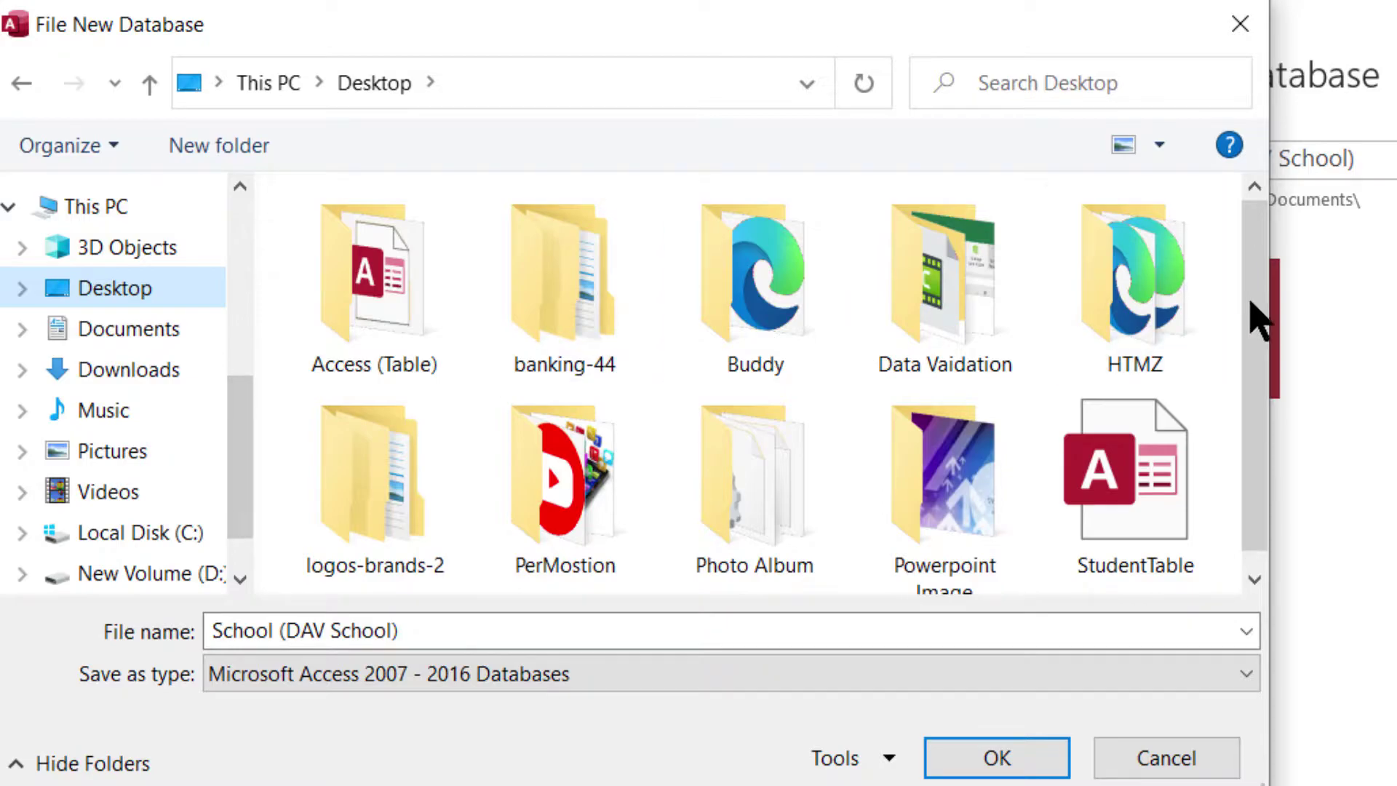
- Name the new blank database DAV School.accdb and save it in the Desktop's Access (Table) folder
scroll(1259, 306, "down", 1)
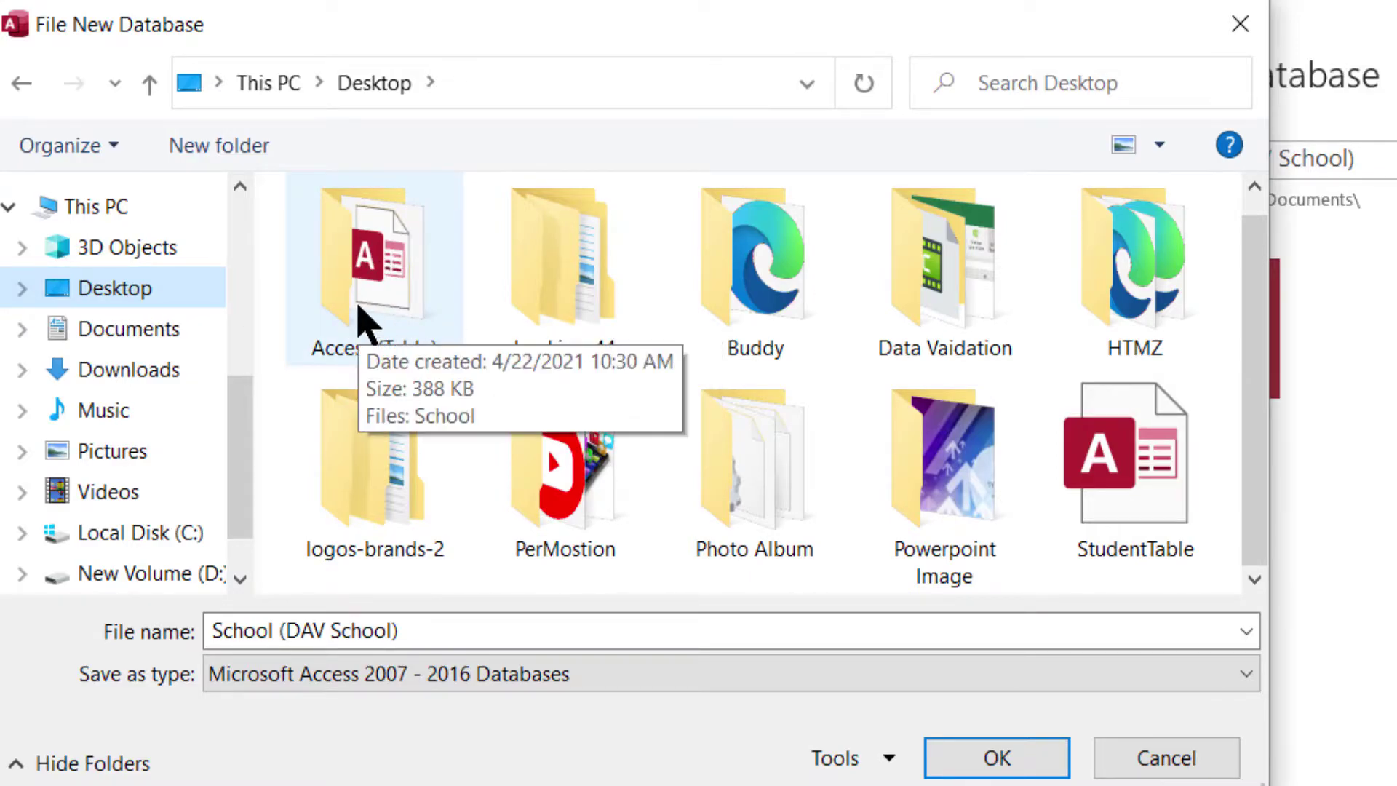
double_click(358, 304)
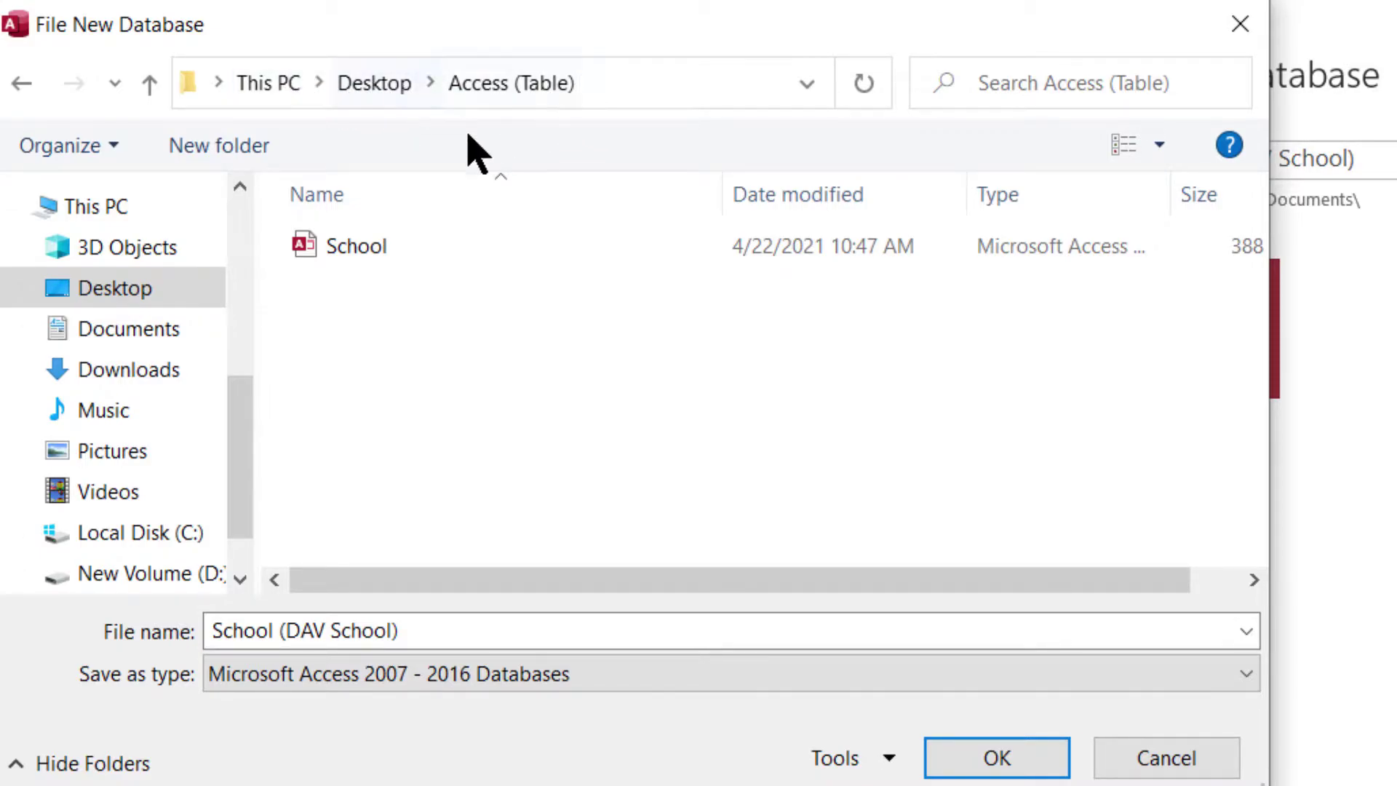
left_click(362, 632)
left_click_drag(289, 631, 154, 630)
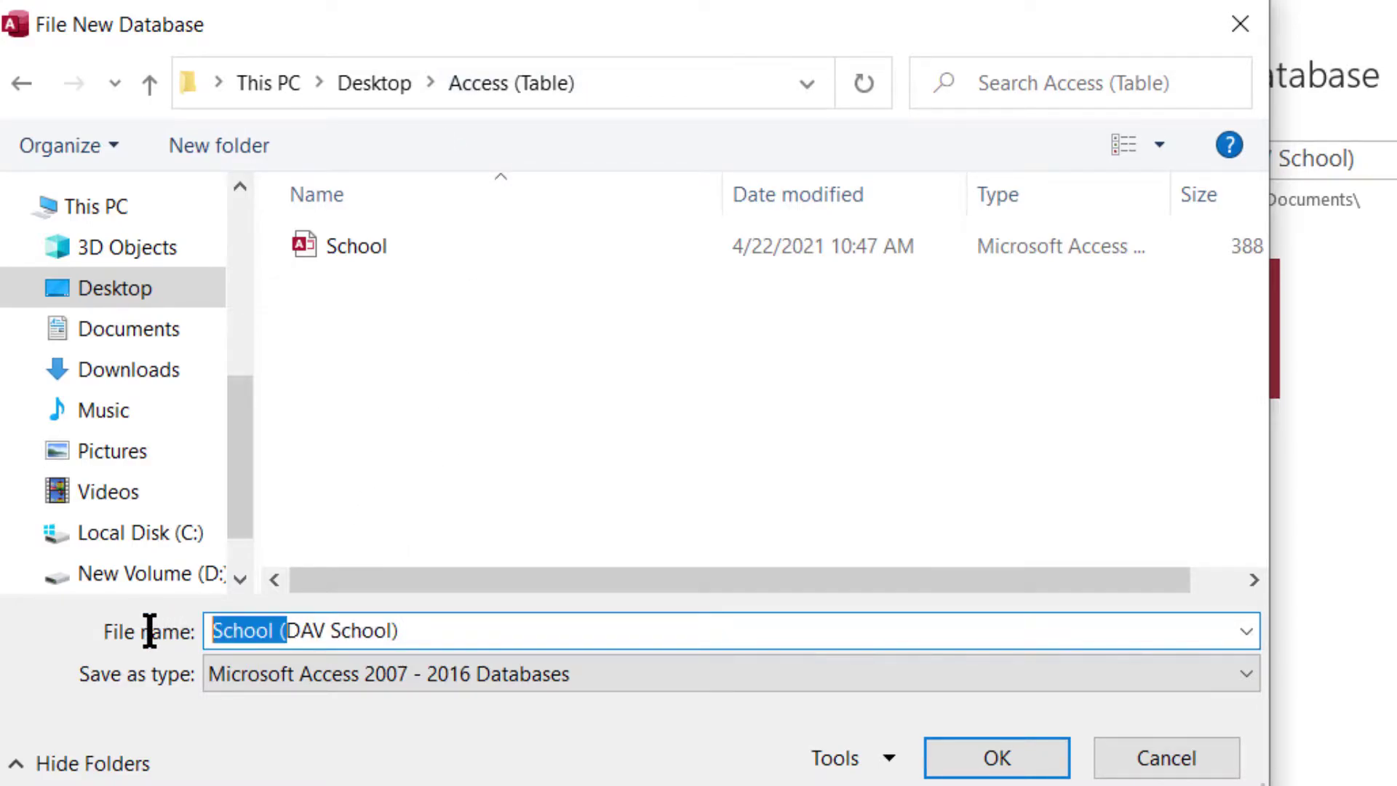
key("BackSpace")
left_click(439, 627)
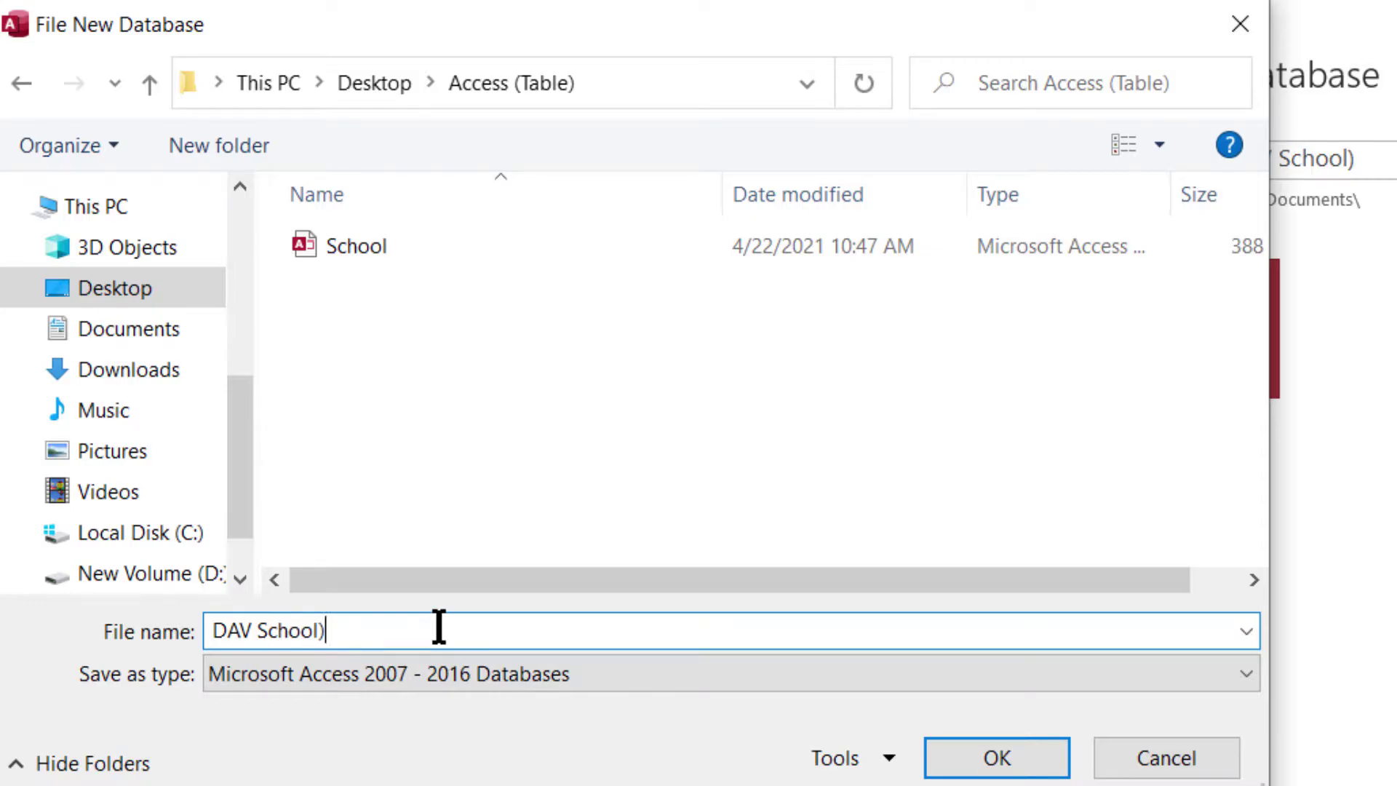
key("BackSpace")
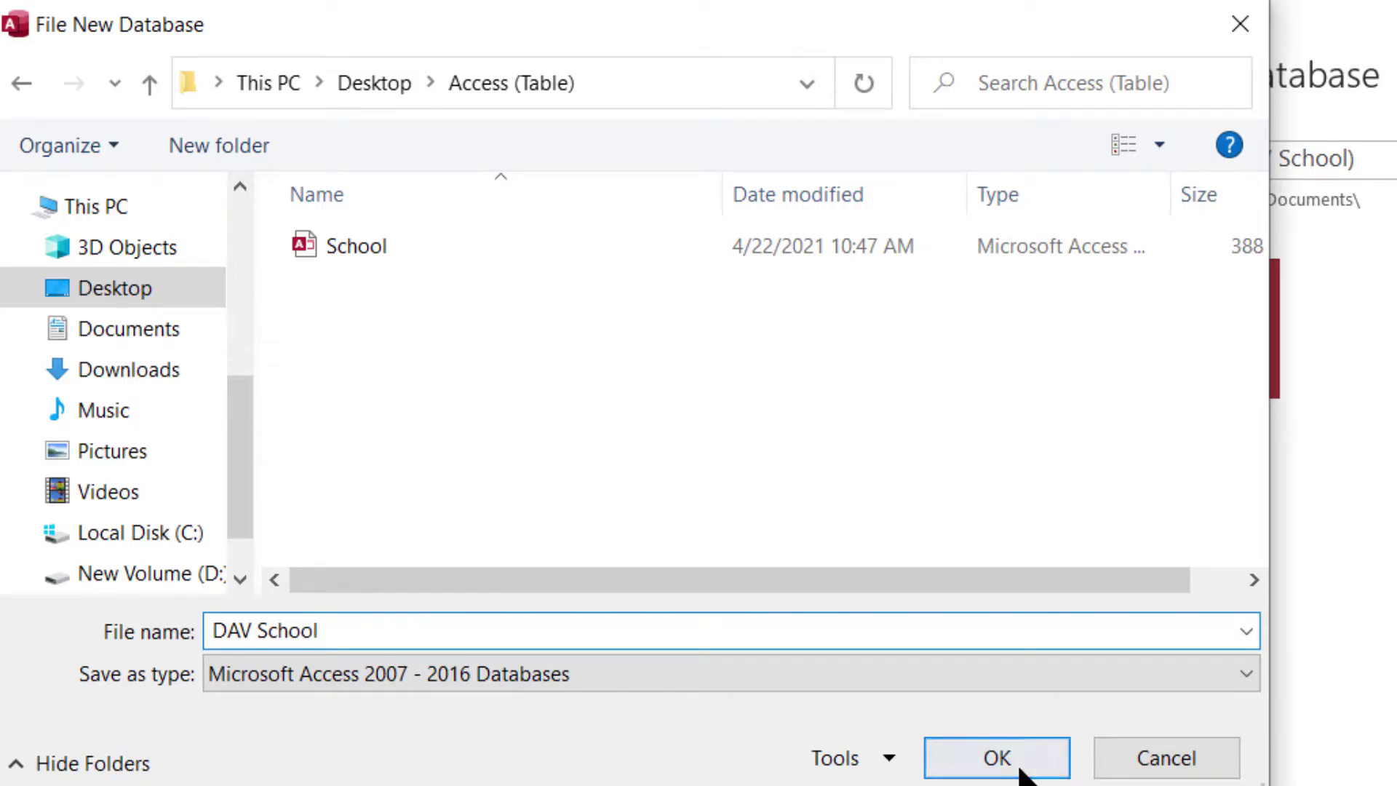
left_click(1024, 763)
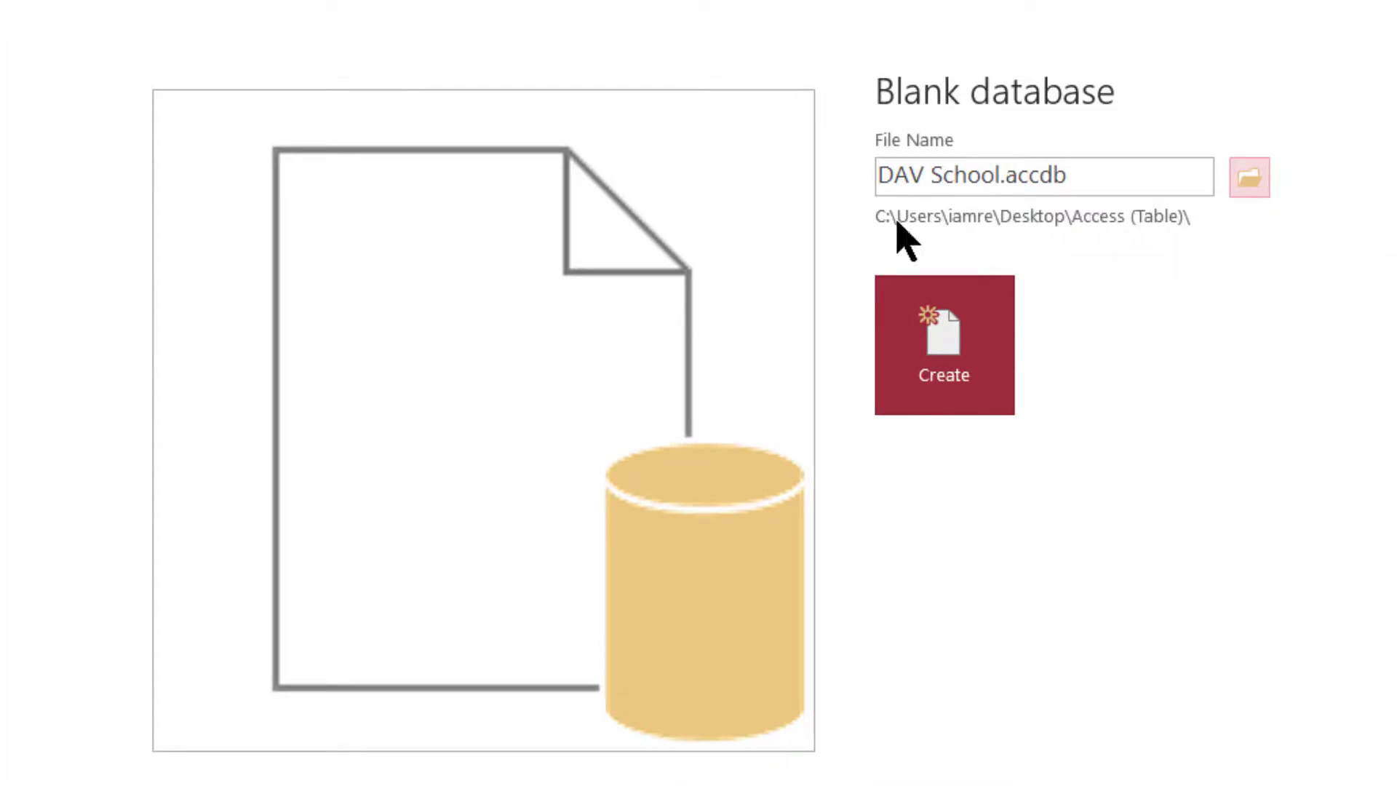
- Create the DAV School.accdb database, opening an empty Table1 with only an ID column
left_click_drag(1010, 175, 1079, 175)
left_click(1081, 175)
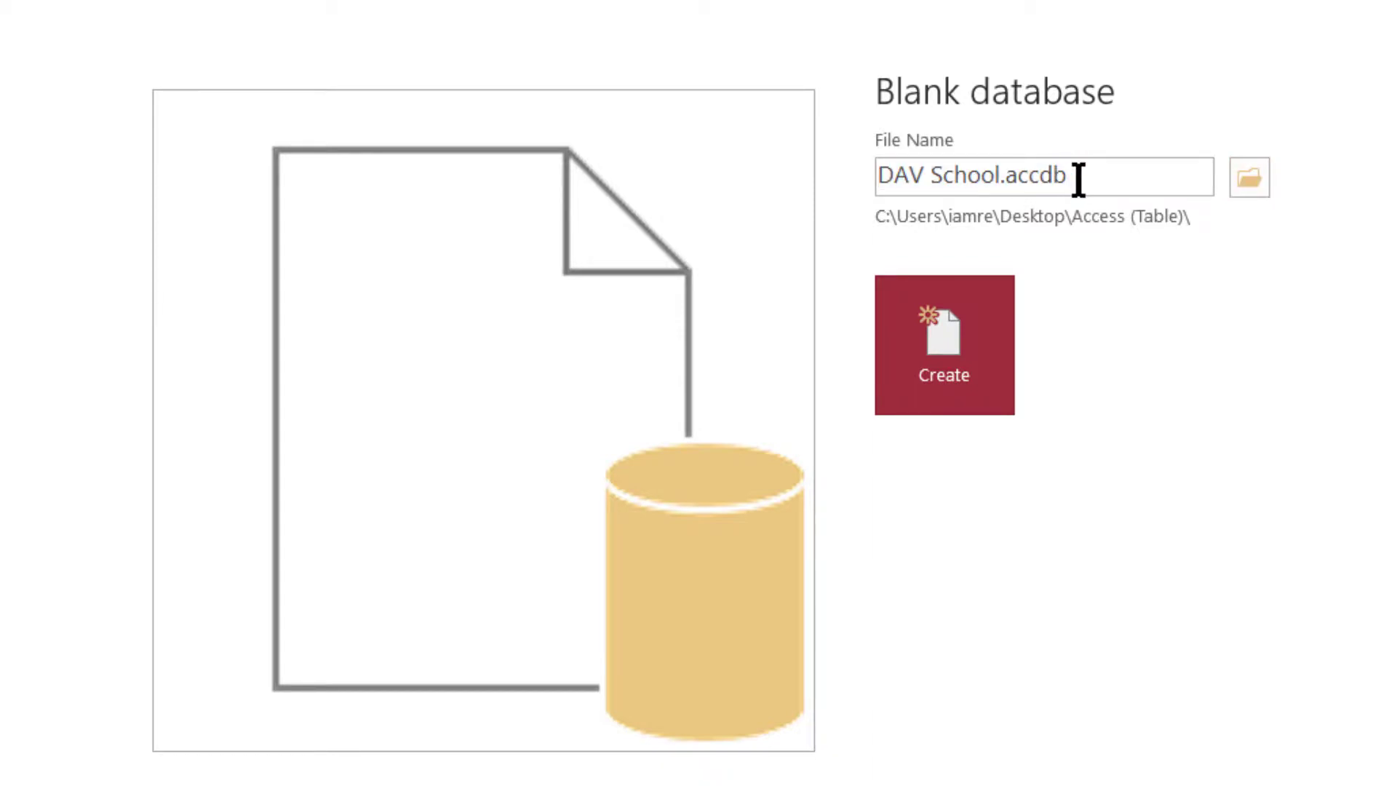
left_click_drag(1079, 179, 1006, 184)
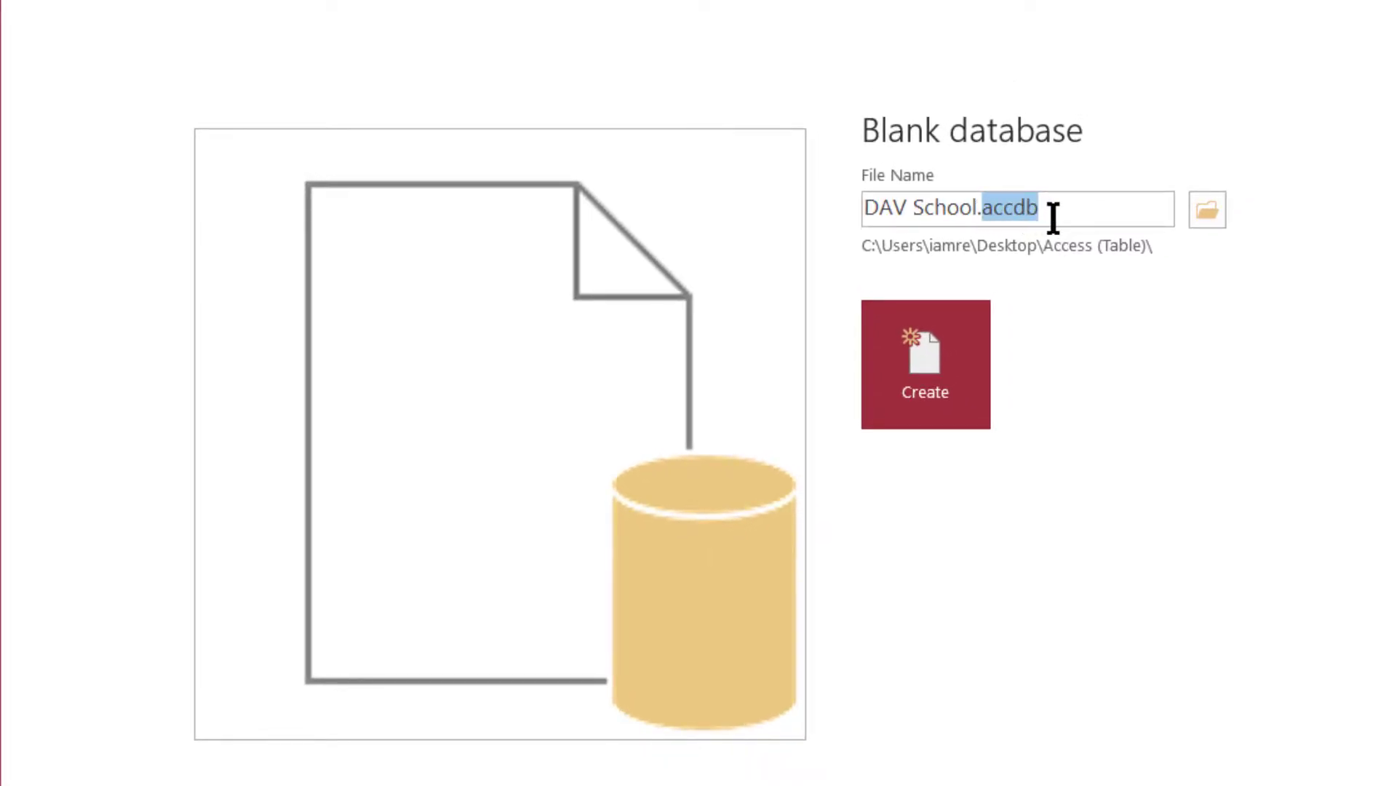
left_click(1053, 216)
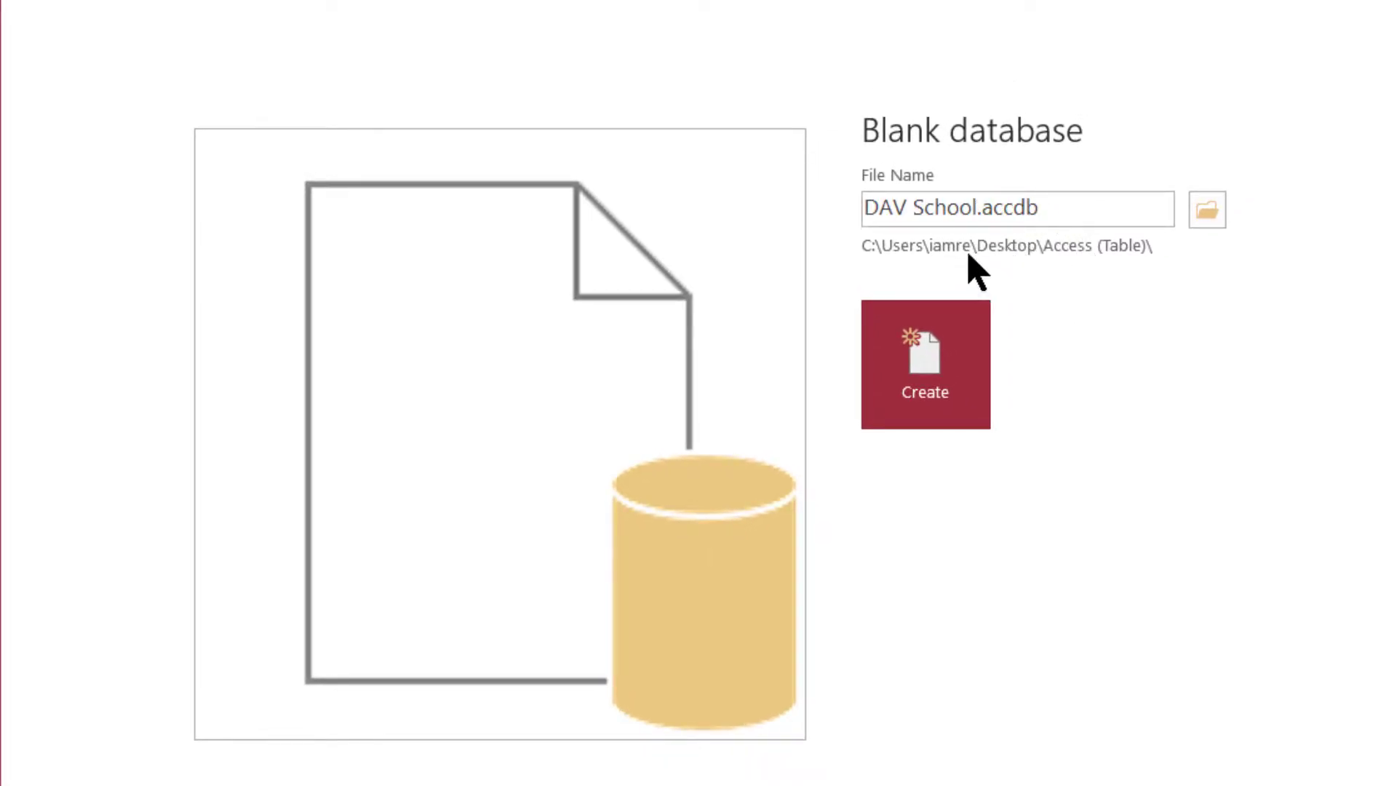
left_click(920, 351)
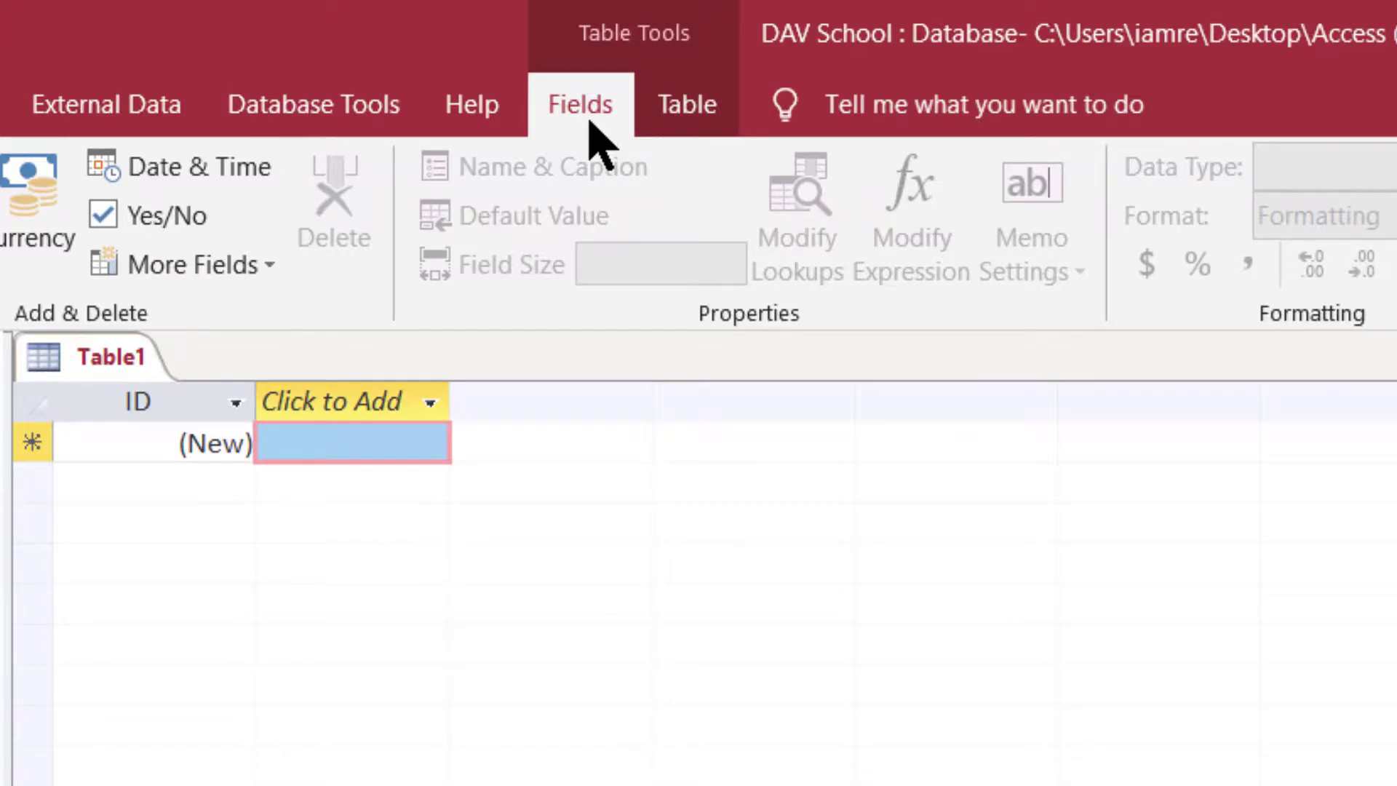
- Look over the Table and Fields commands and the new-field data types, then close Table1 unsaved
left_click(694, 116)
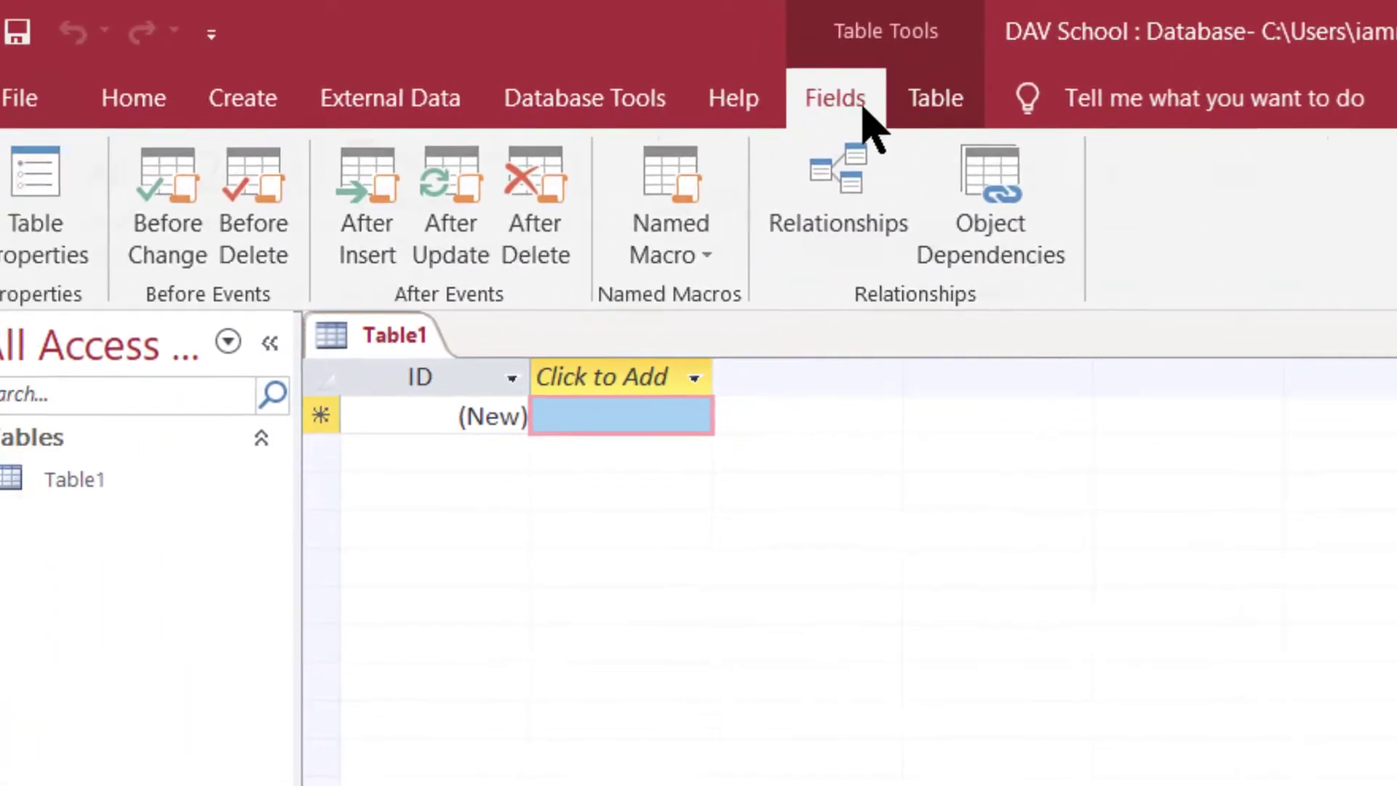
left_click(855, 109)
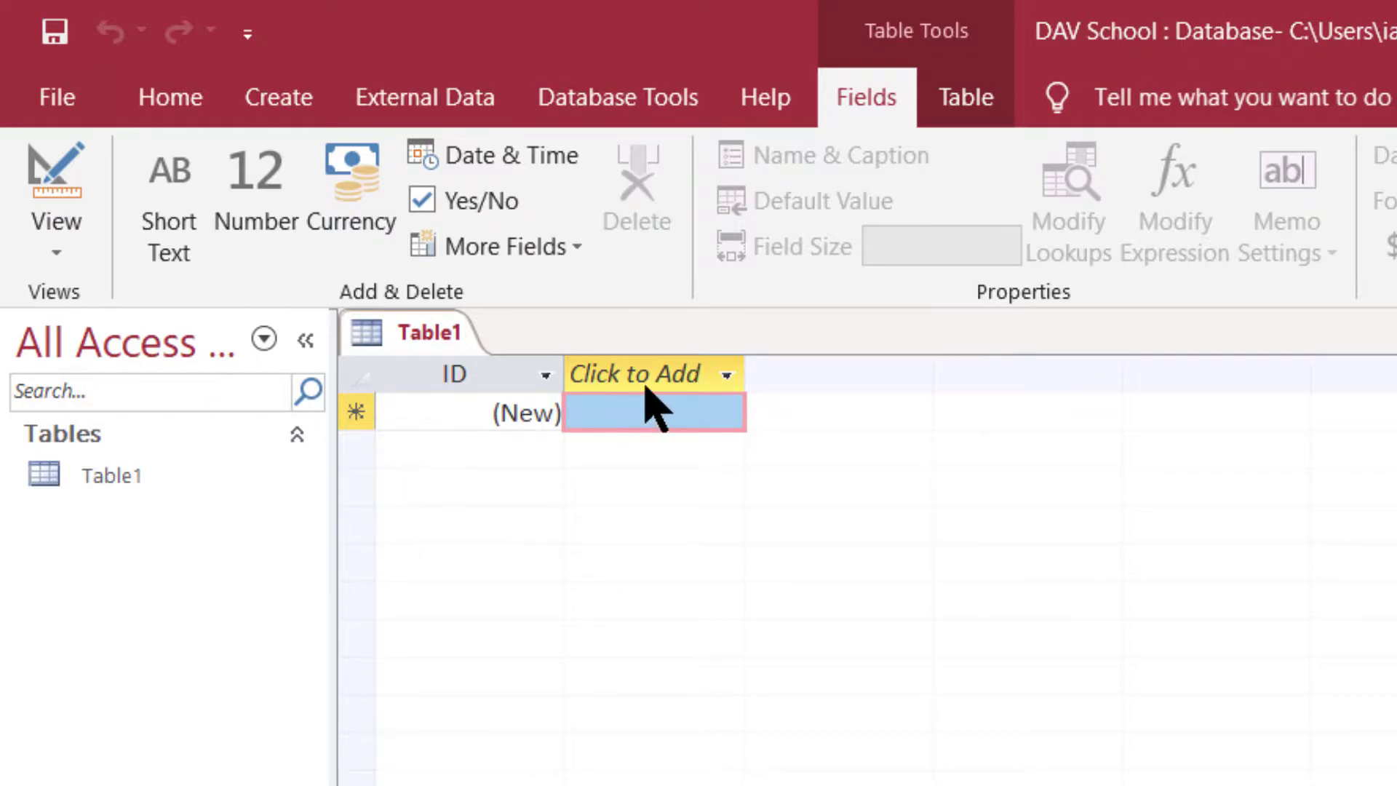
left_click(724, 374)
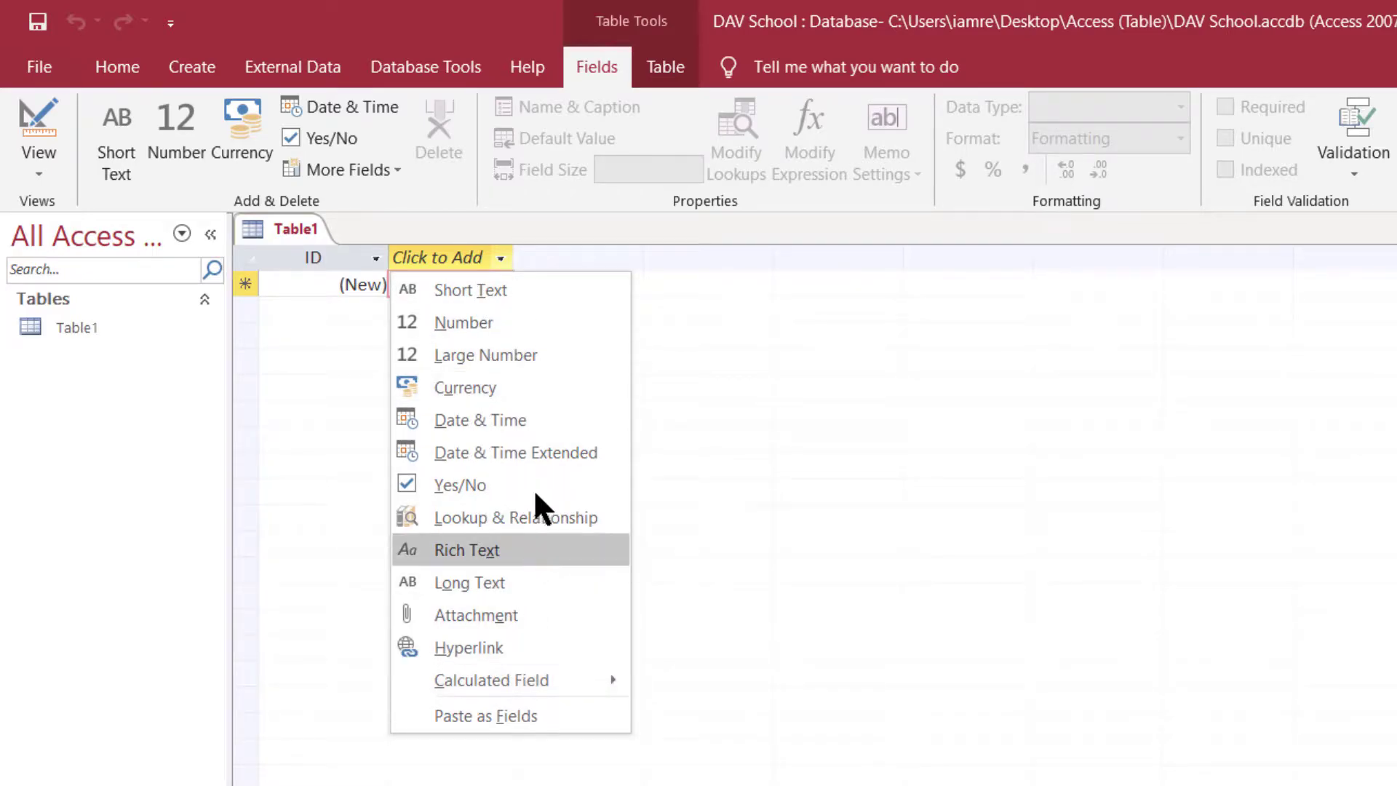
left_click(355, 348)
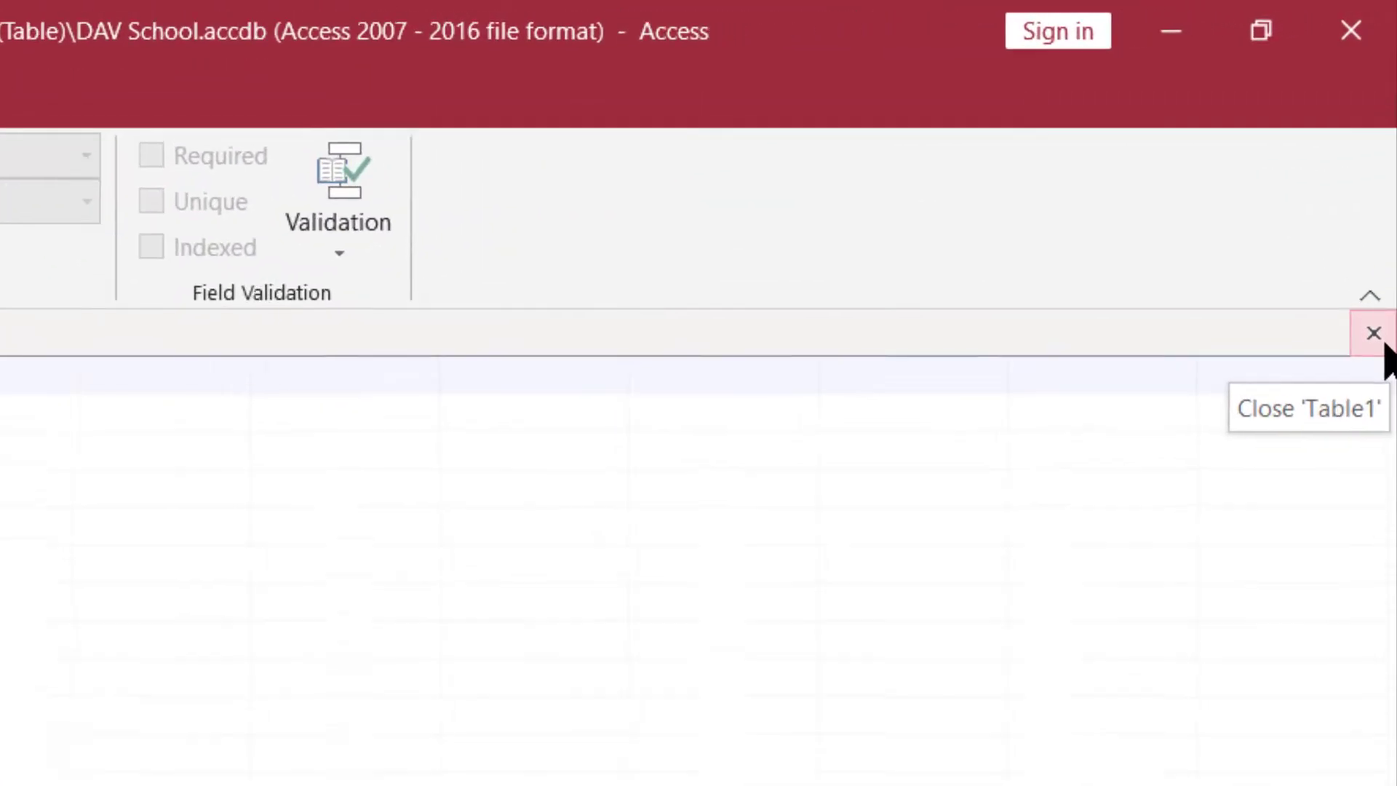
left_click(1385, 339)
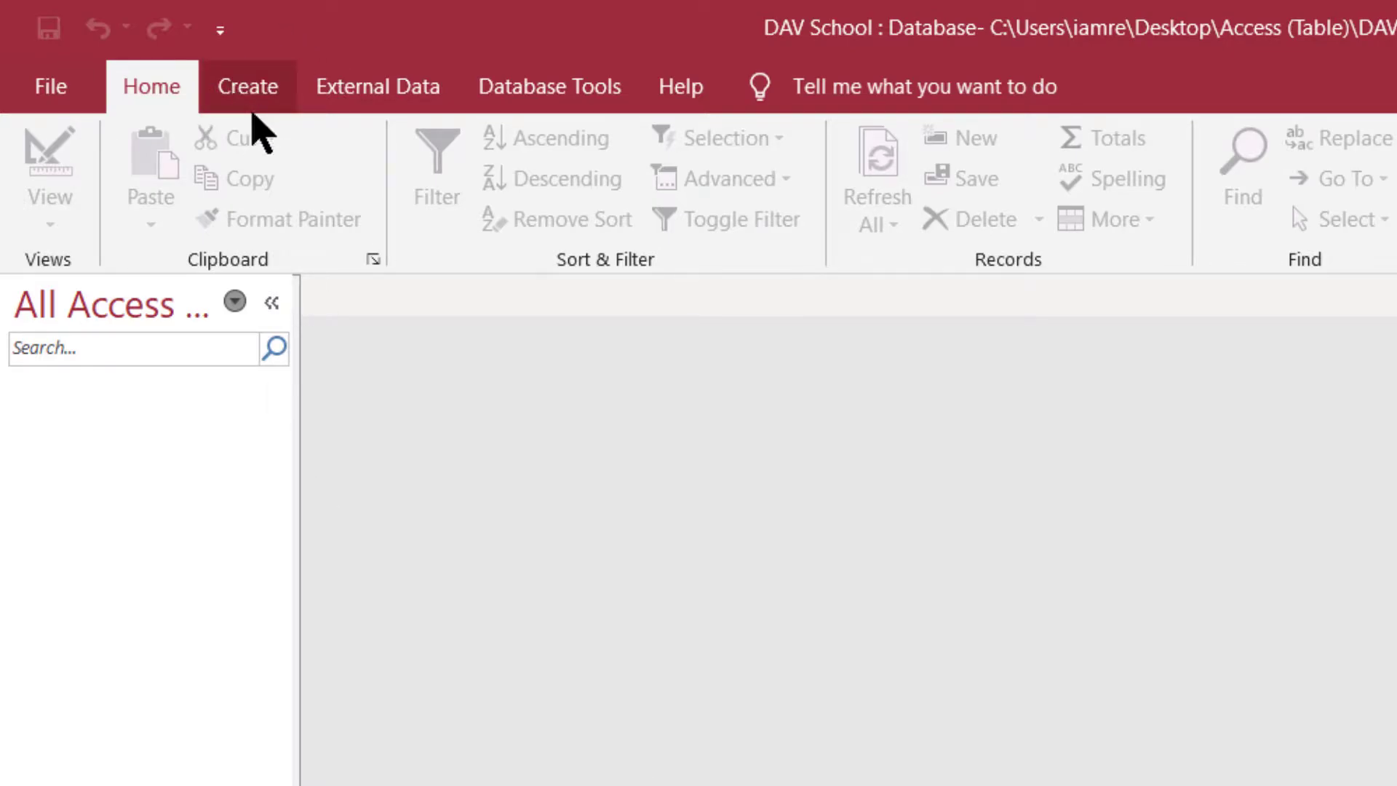
- Start a new table in Table Design view from the Create tab
left_click(266, 91)
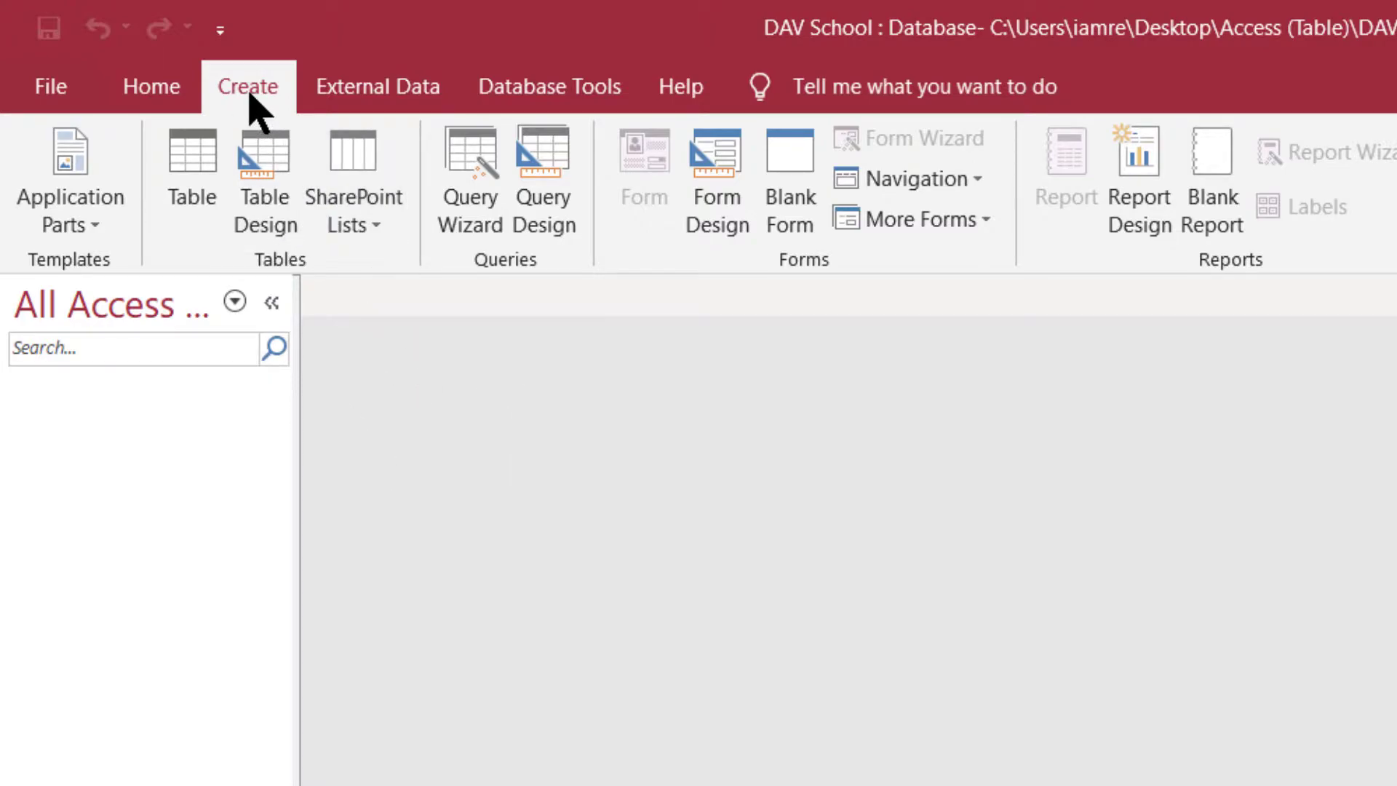
left_click(260, 193)
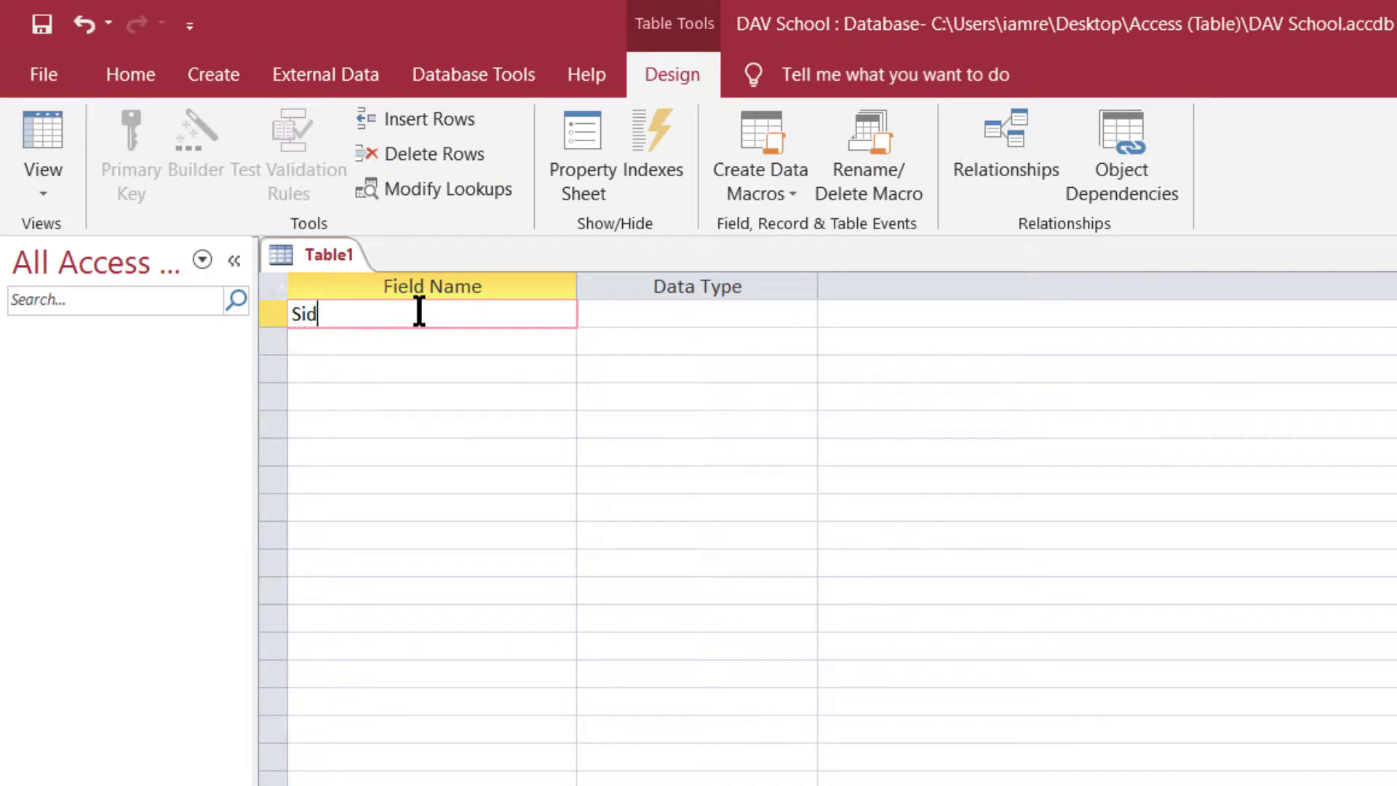
- Keep the first field StuID as Short Text, and start Excel
left_click(628, 329)
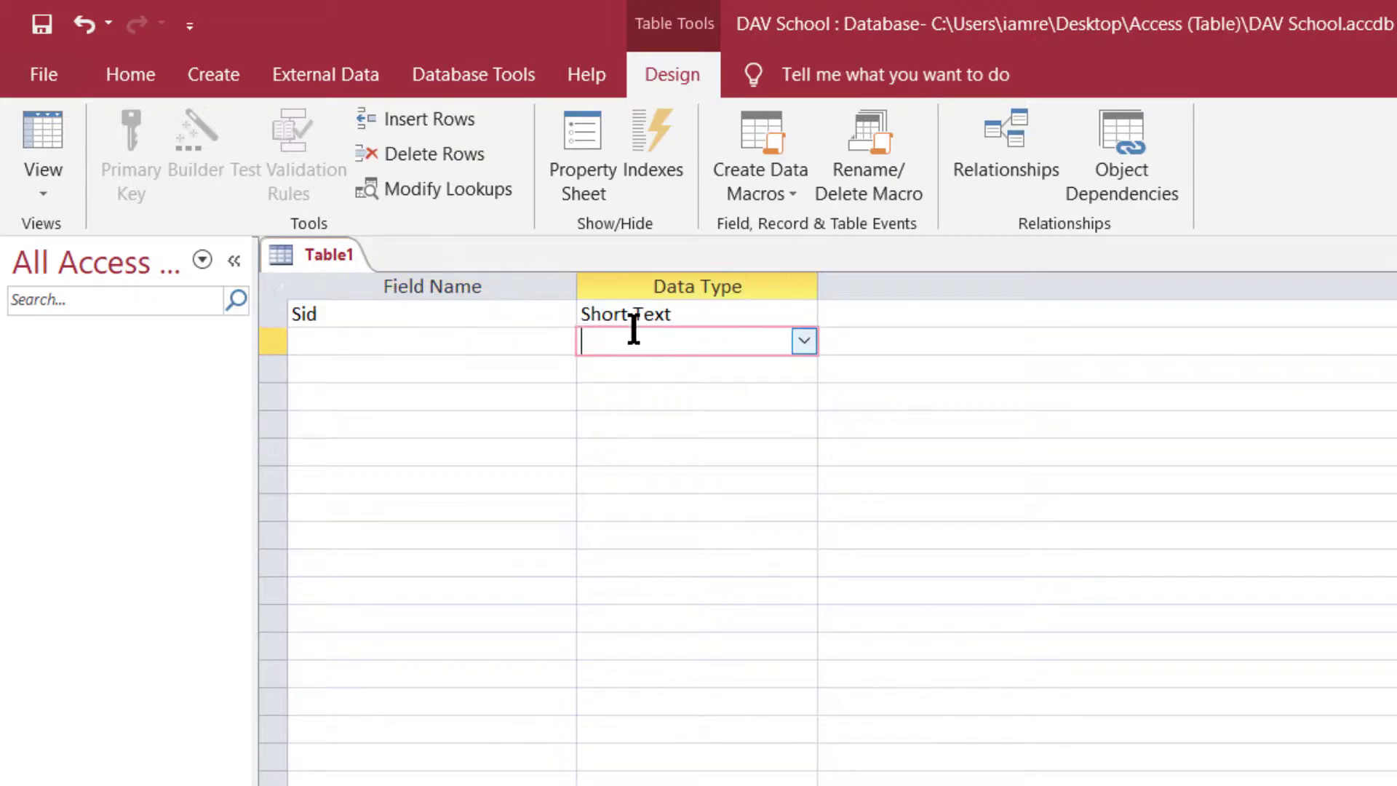
left_click(305, 316)
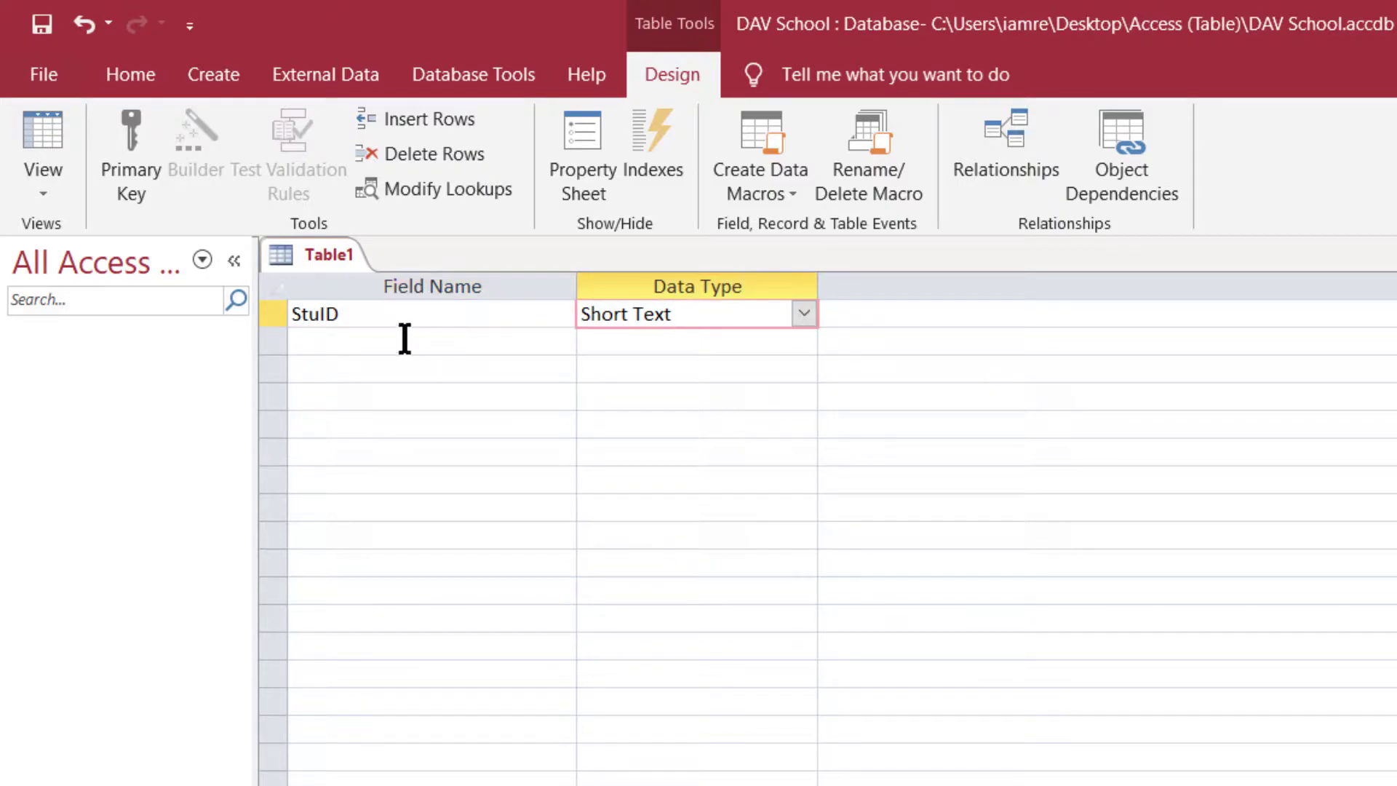
left_click_drag(339, 314, 283, 308)
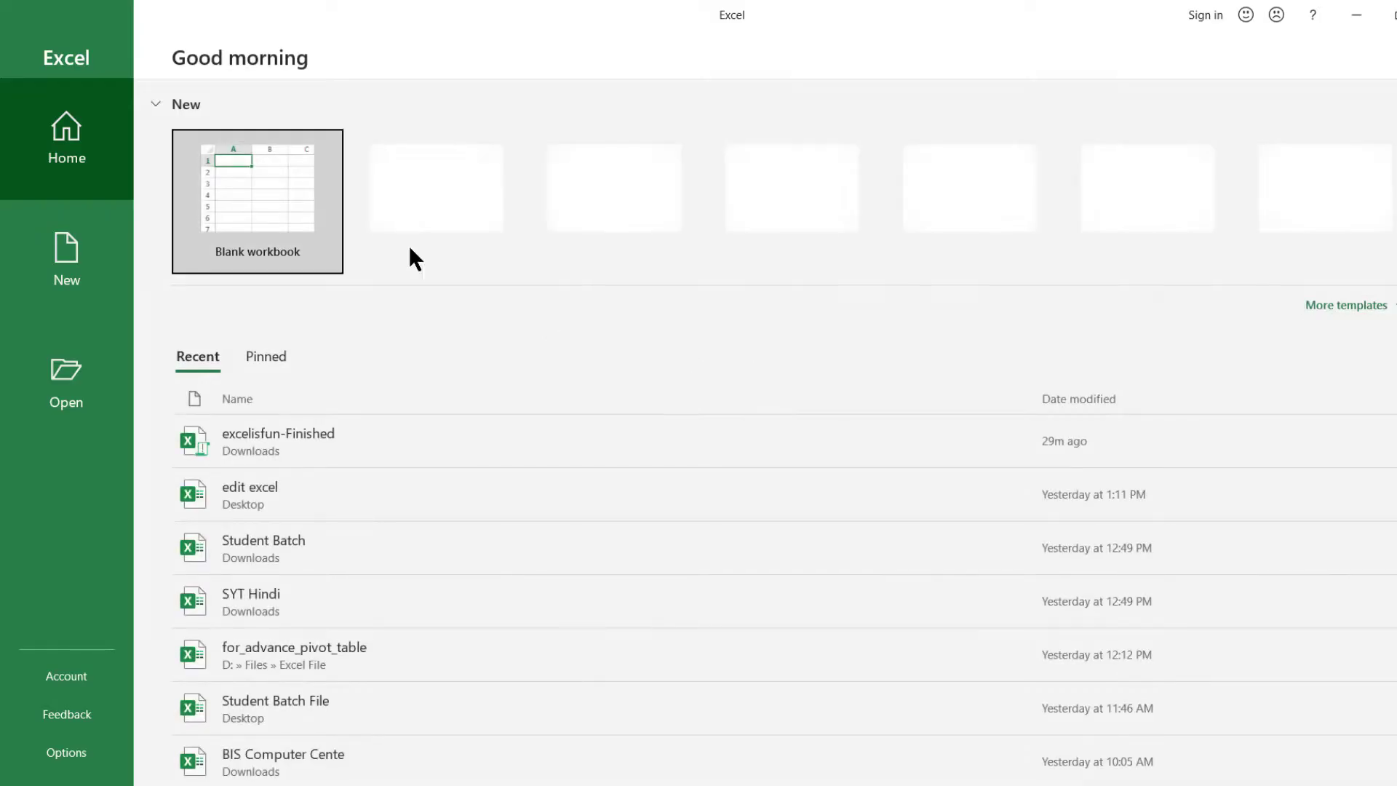
left_click(259, 193)
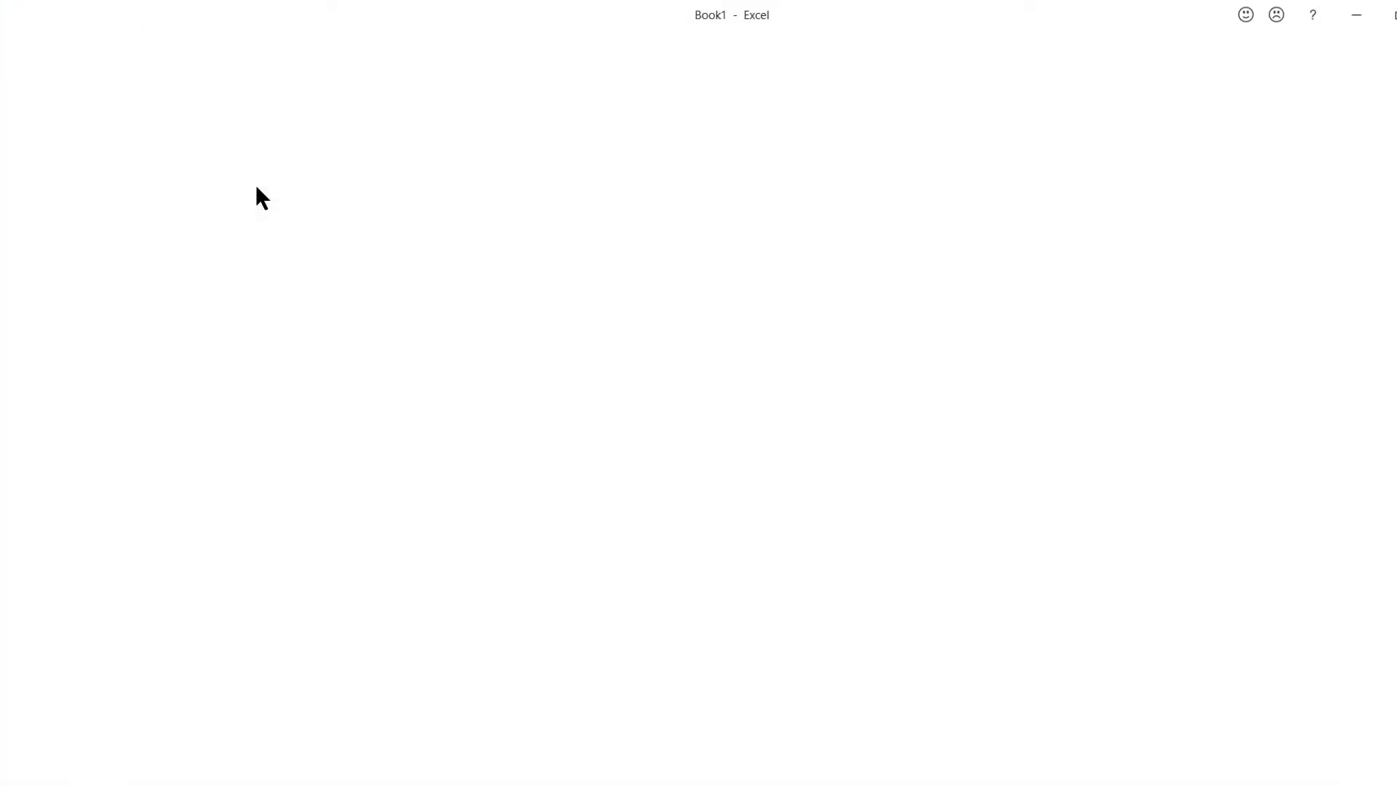
- In a blank Excel workbook, enter the heading S.ID in cell B1
left_click(349, 273)
left_click(315, 256)
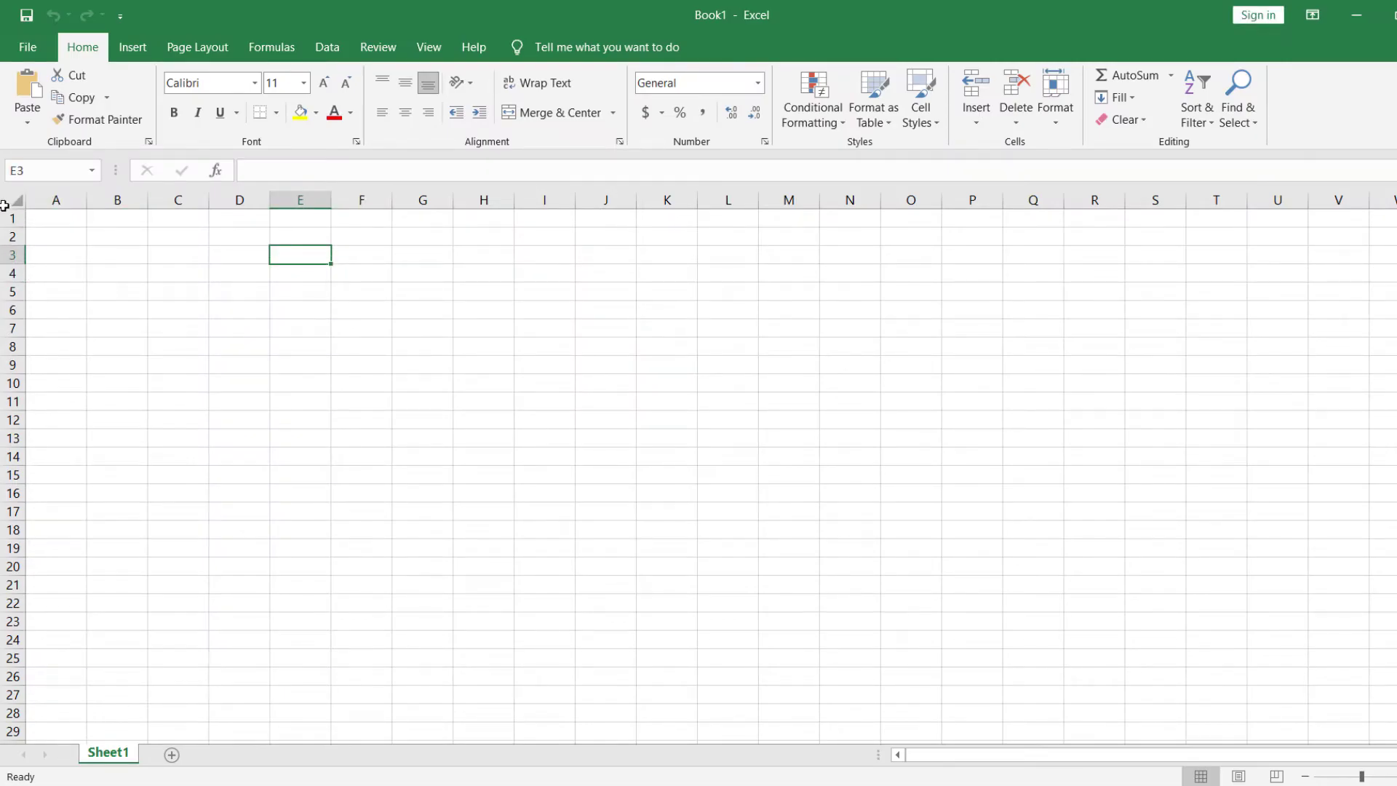
scroll(539, 442, "up", 5)
left_click(216, 237)
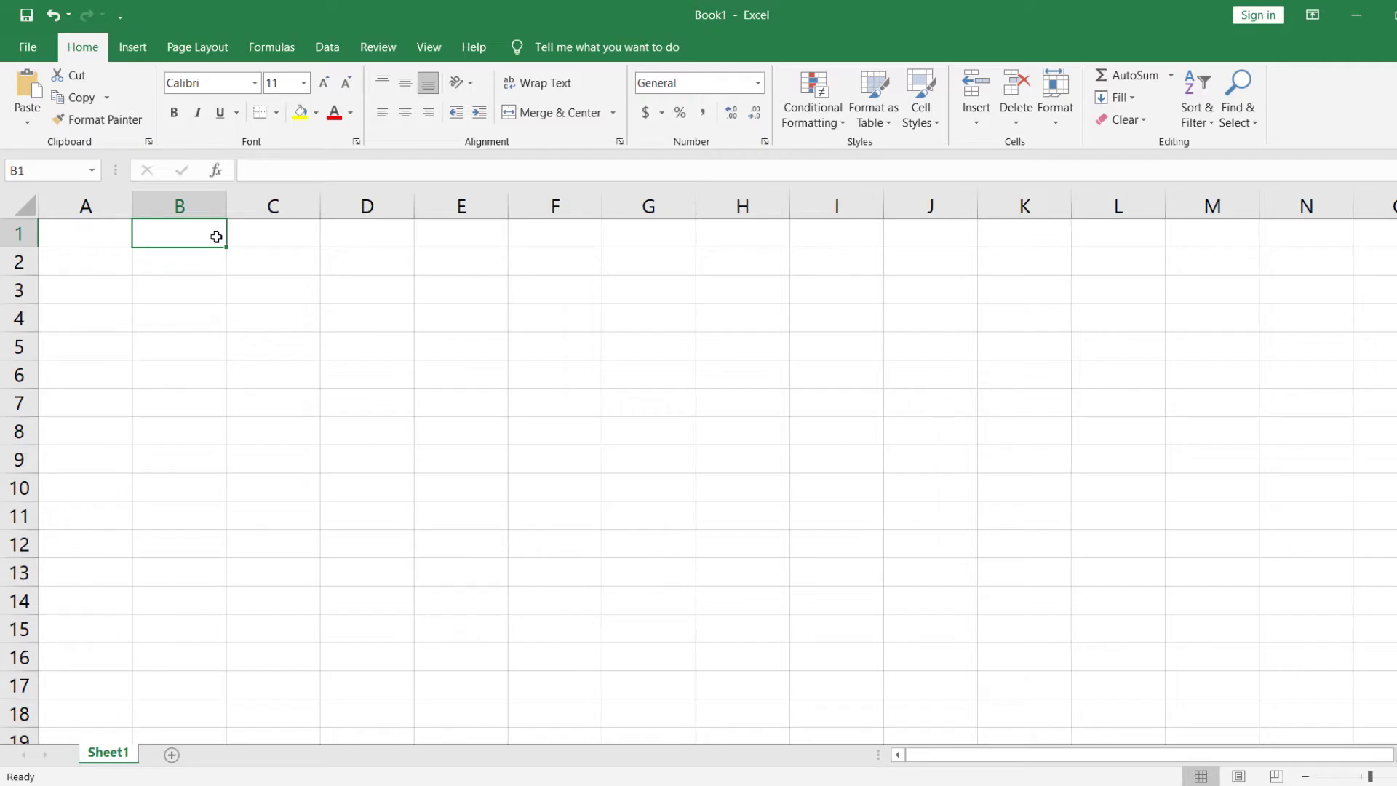
type("S")
key("BackSpace")
key("BackSpace")
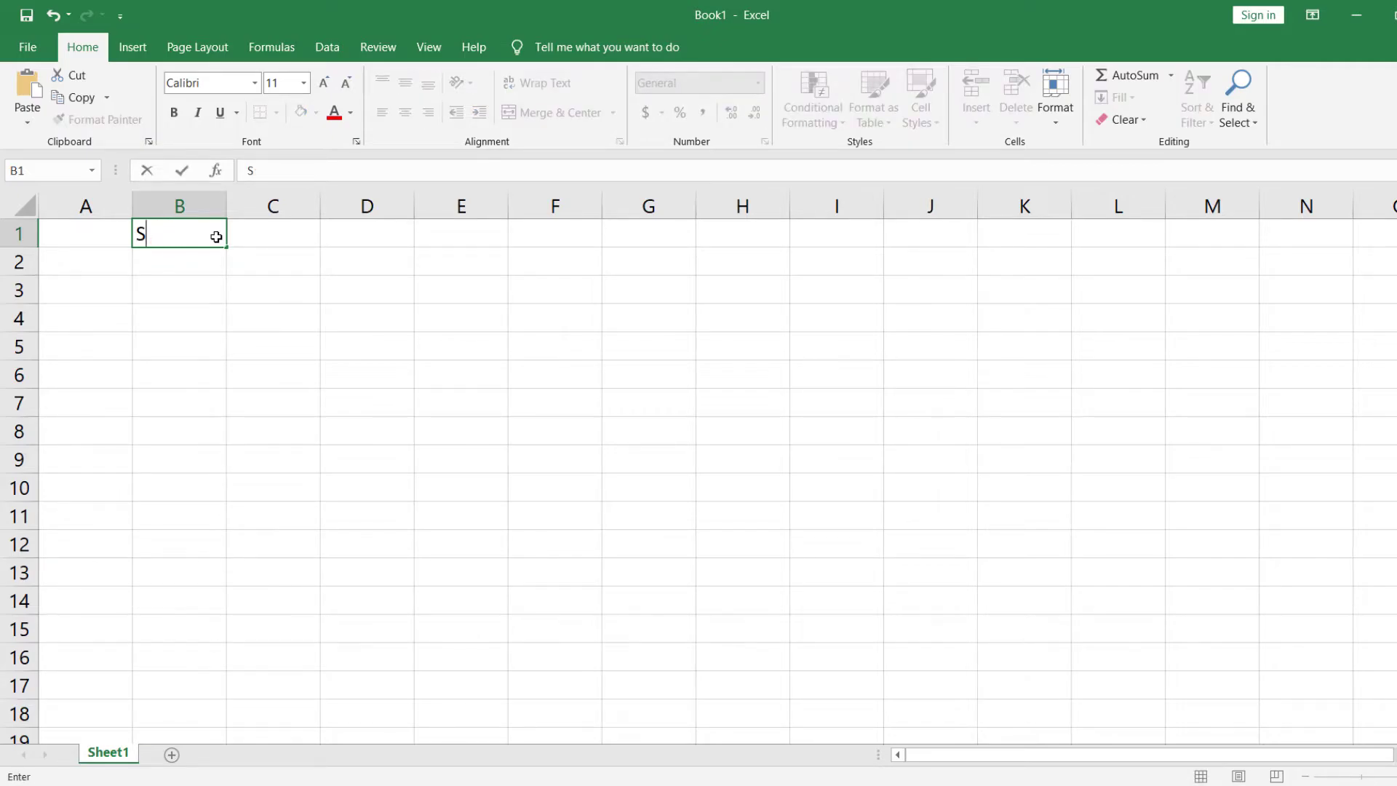
type("SID")
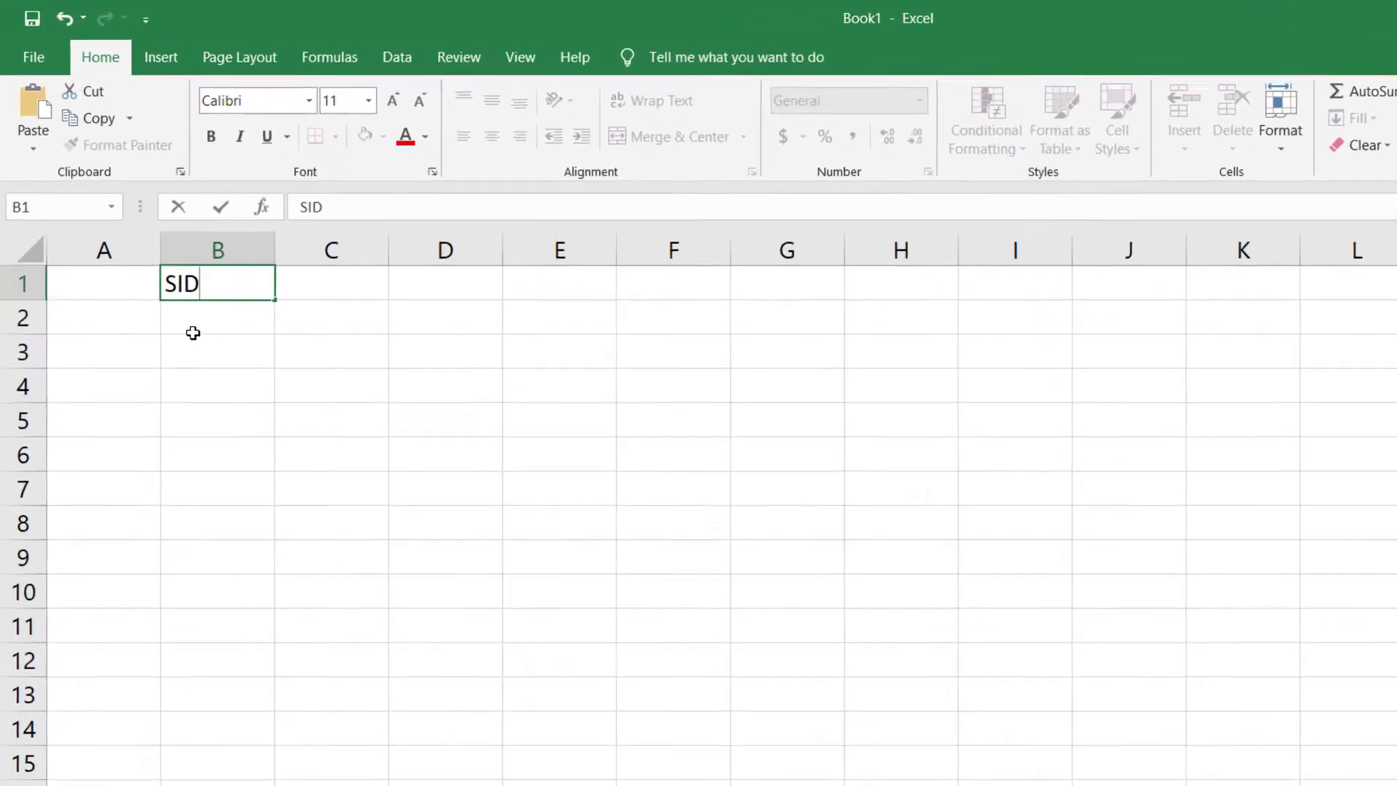
key("Return")
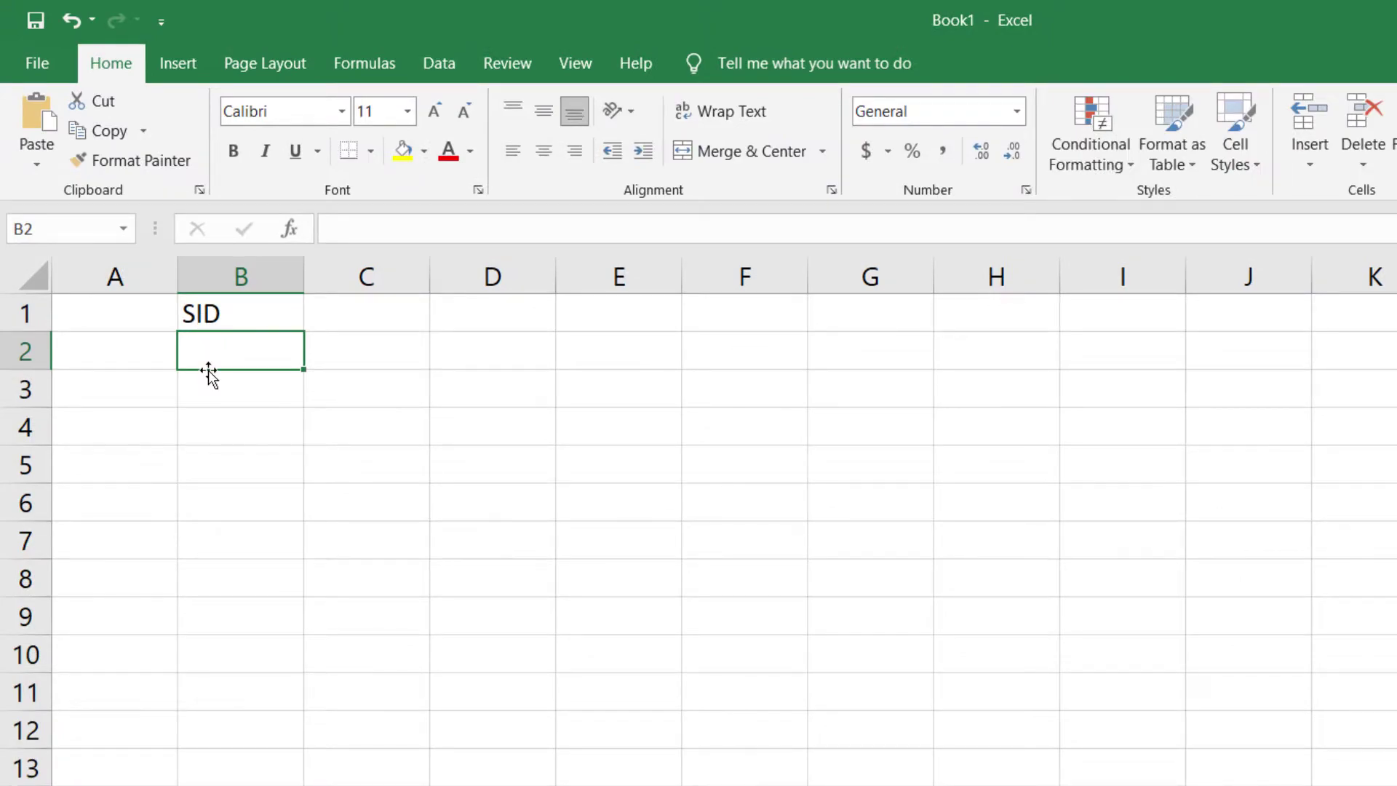
double_click(191, 314)
type(".")
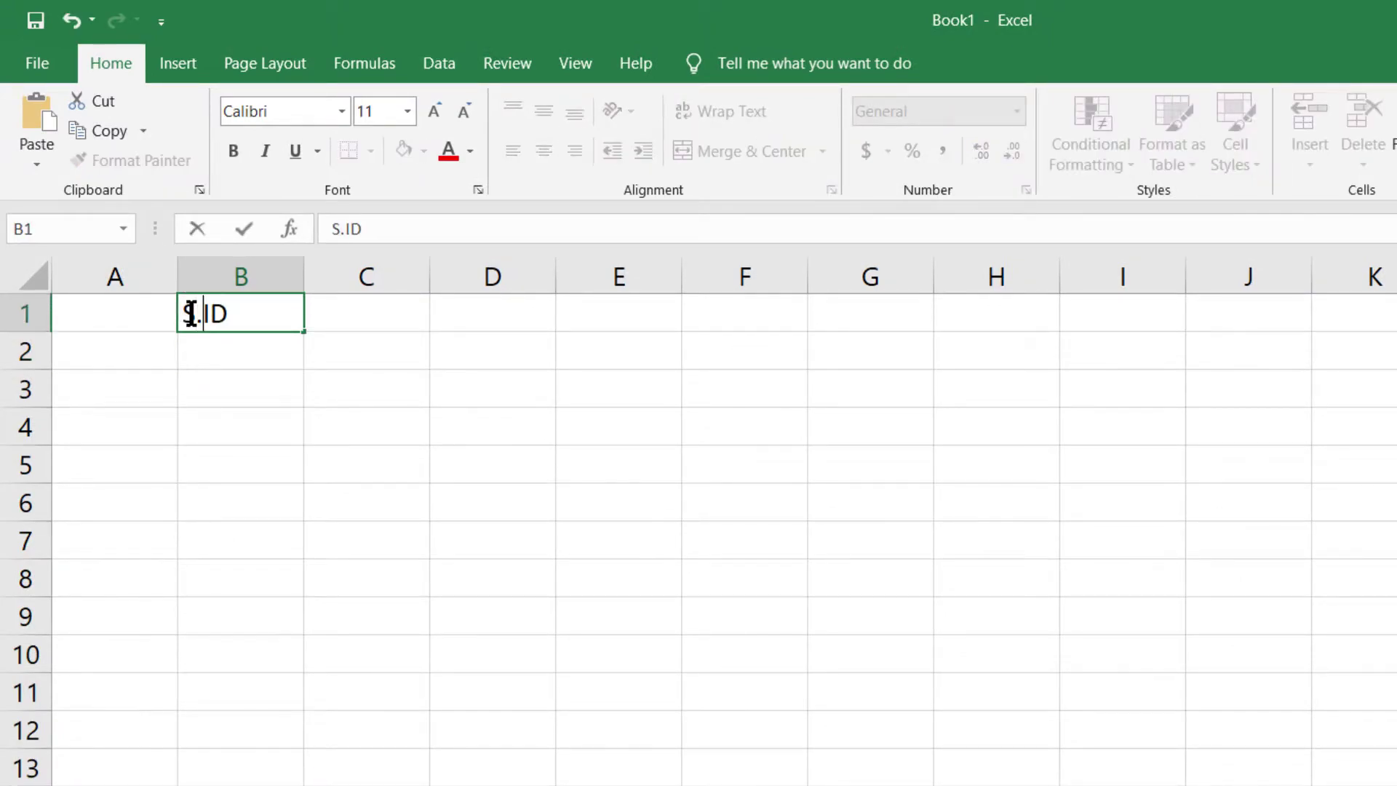
left_click(224, 348)
- Fill B2:B5 with the numbers 1, 2, 3 and 4, then select column B's values
type("1")
key("Return")
type("2")
key("Return")
type("3")
key("Return")
type("4")
key("Return")
left_click_drag(237, 347, 262, 474)
left_click(288, 609)
left_click_drag(259, 355, 268, 658)
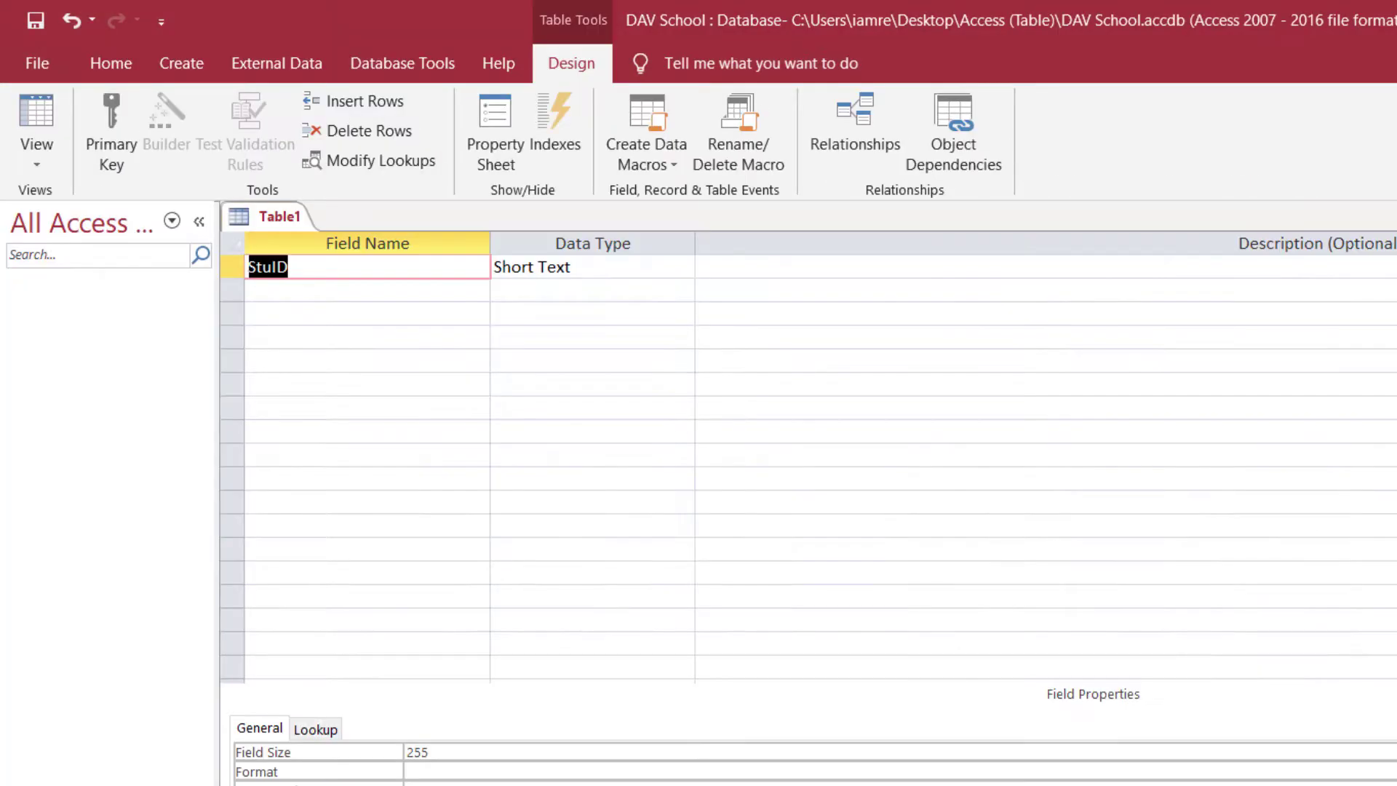
- Change the StuID field's data type to Number, giving Long Integer field size
left_click(346, 290)
left_click(299, 272)
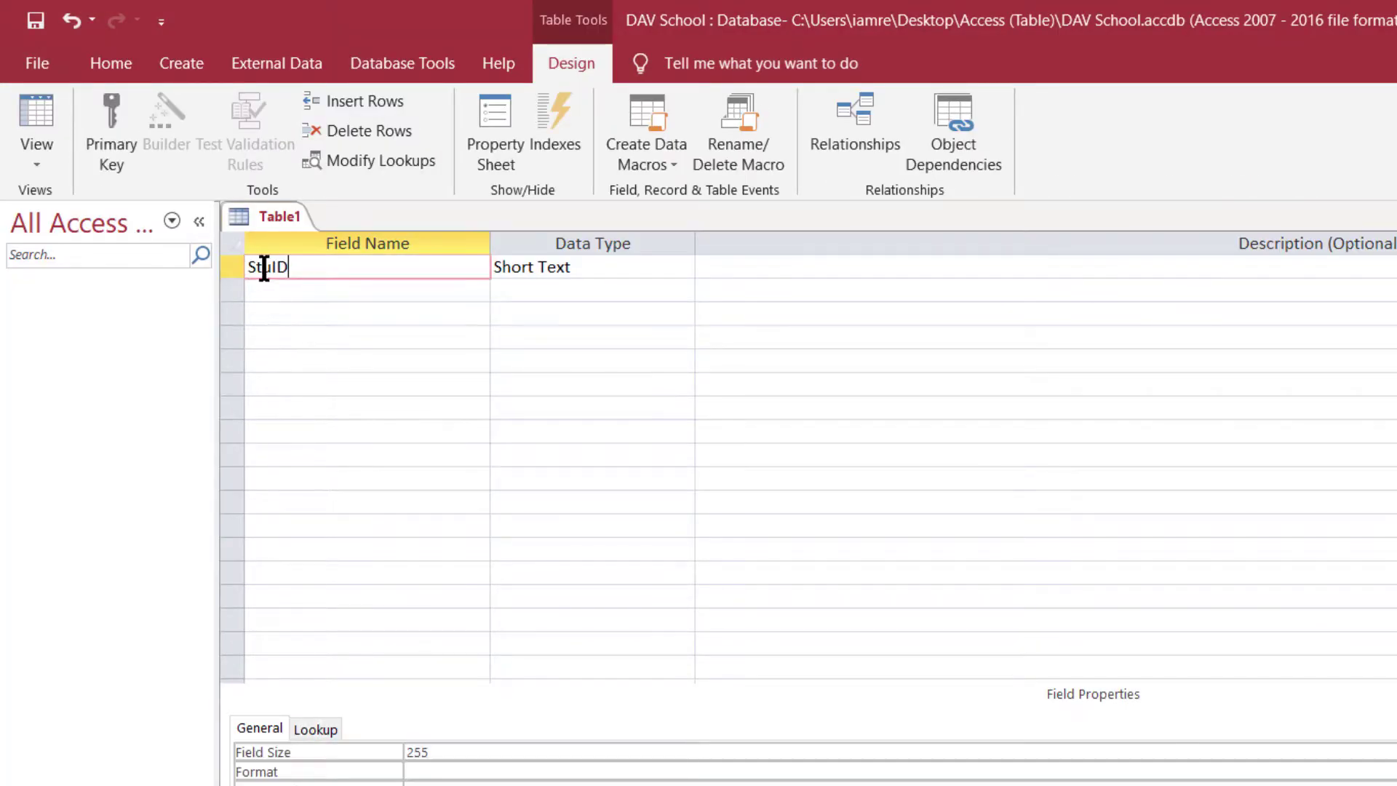
left_click(583, 268)
left_click(684, 266)
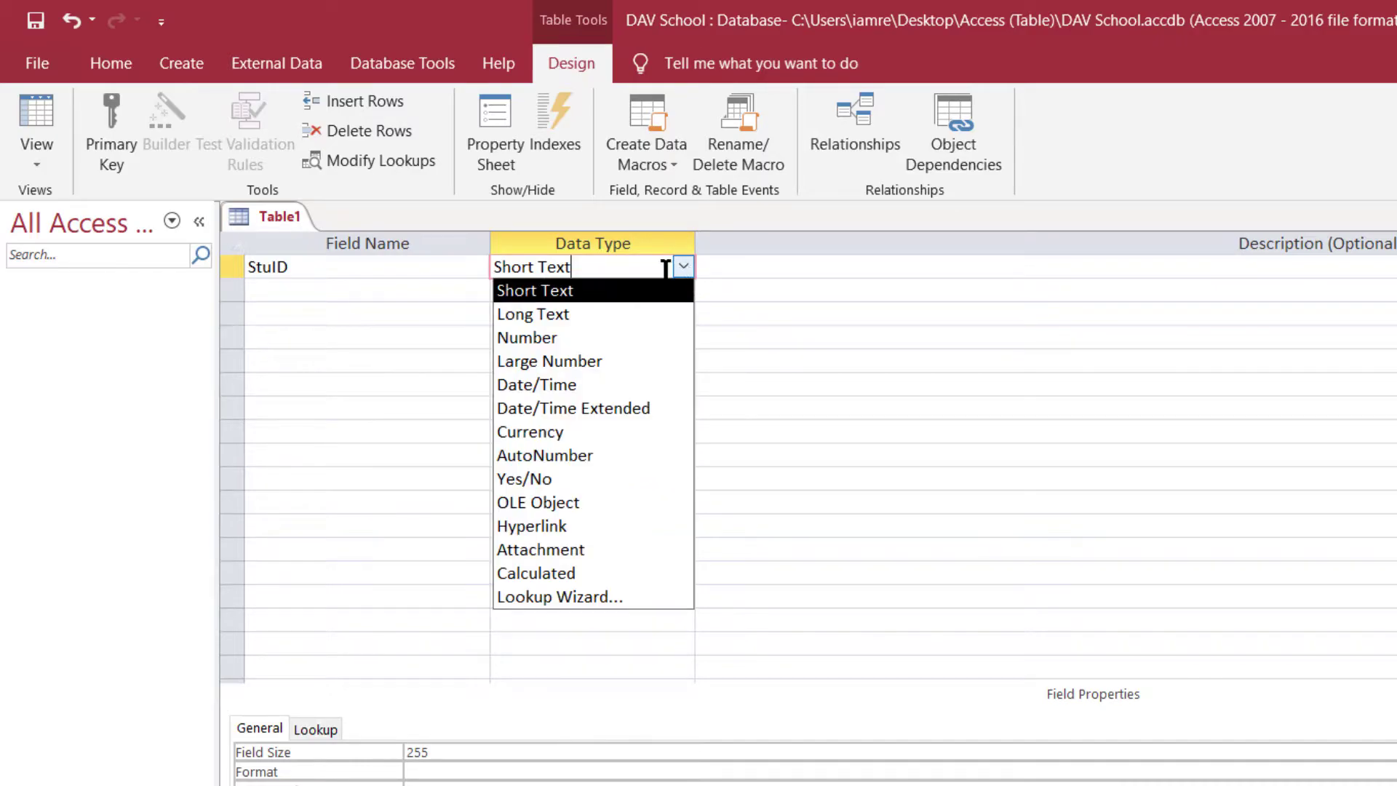
left_click(523, 339)
left_click(321, 265)
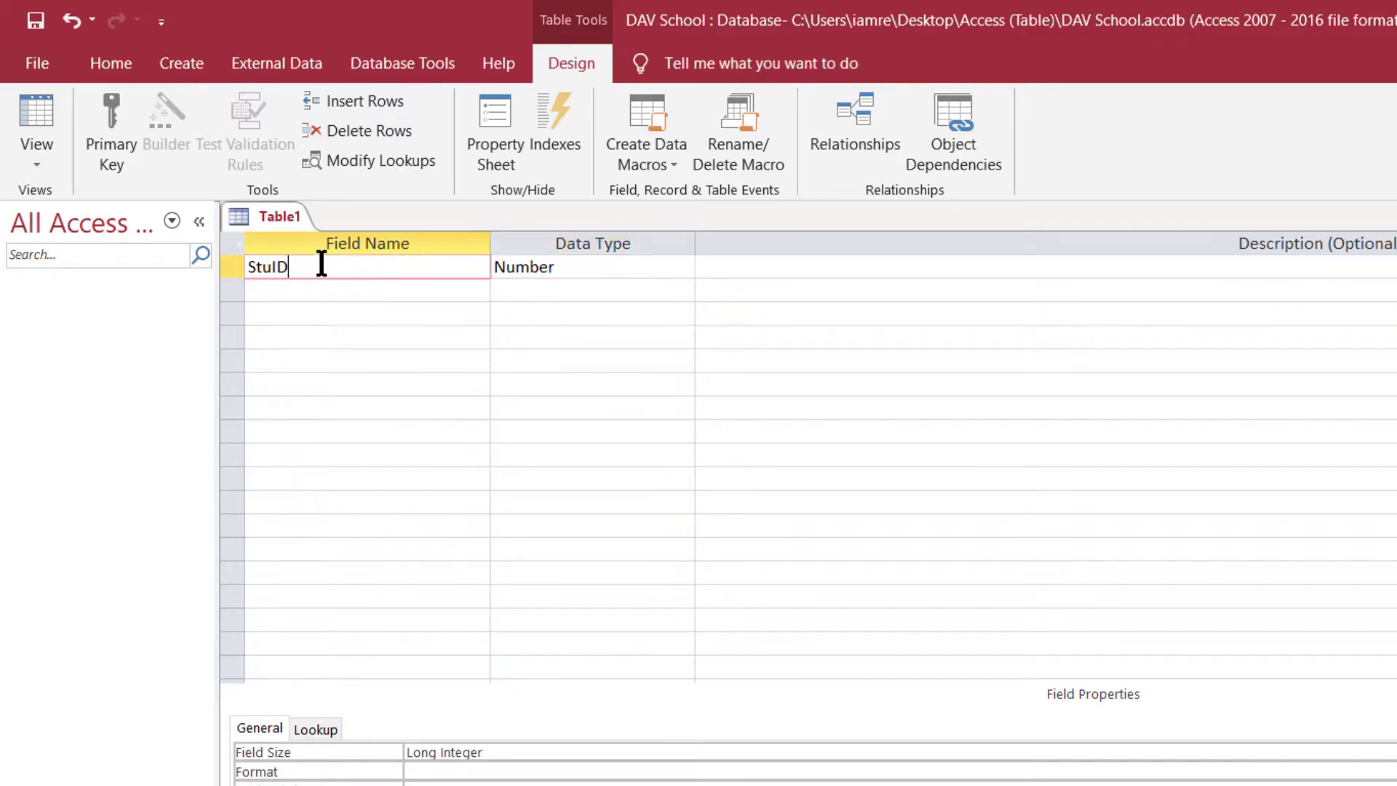
left_click(511, 266)
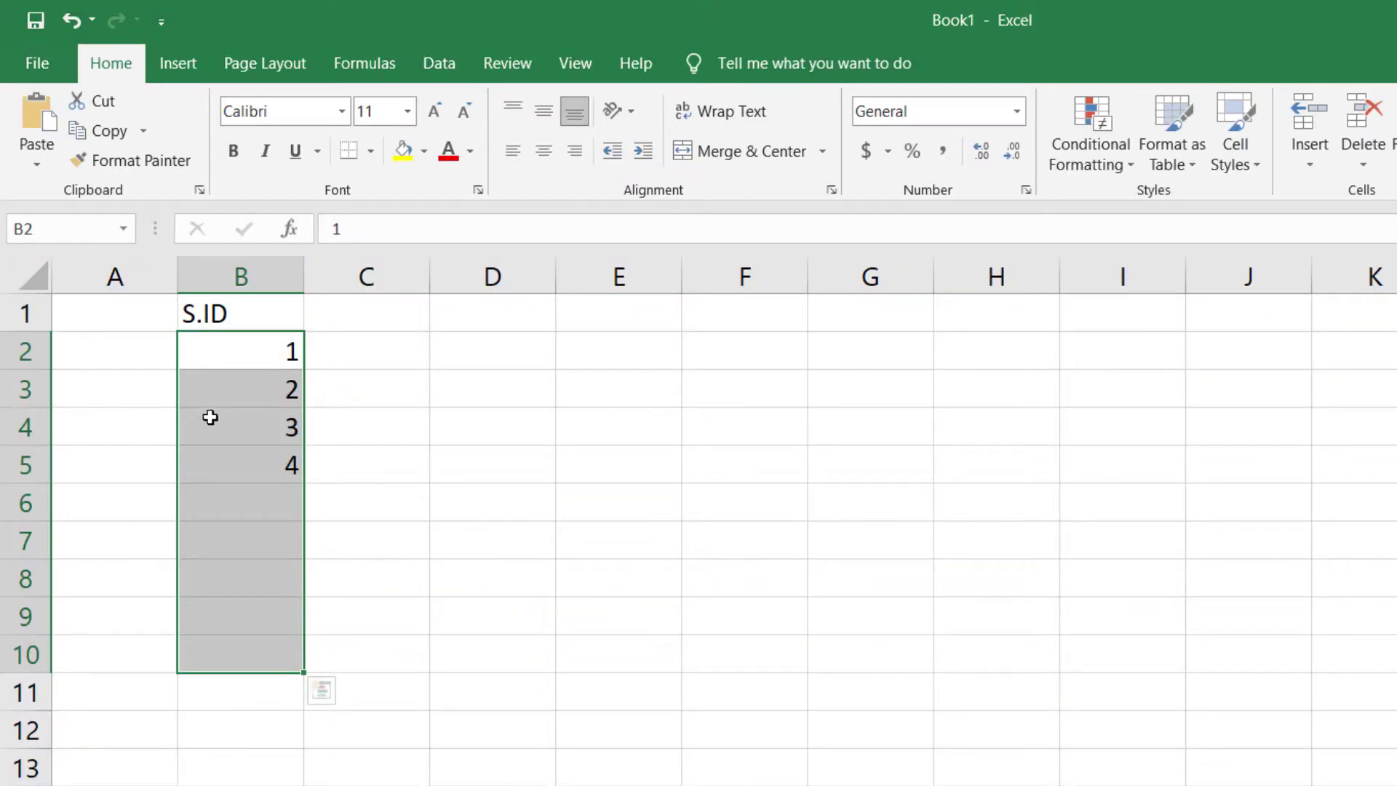
left_click(227, 400)
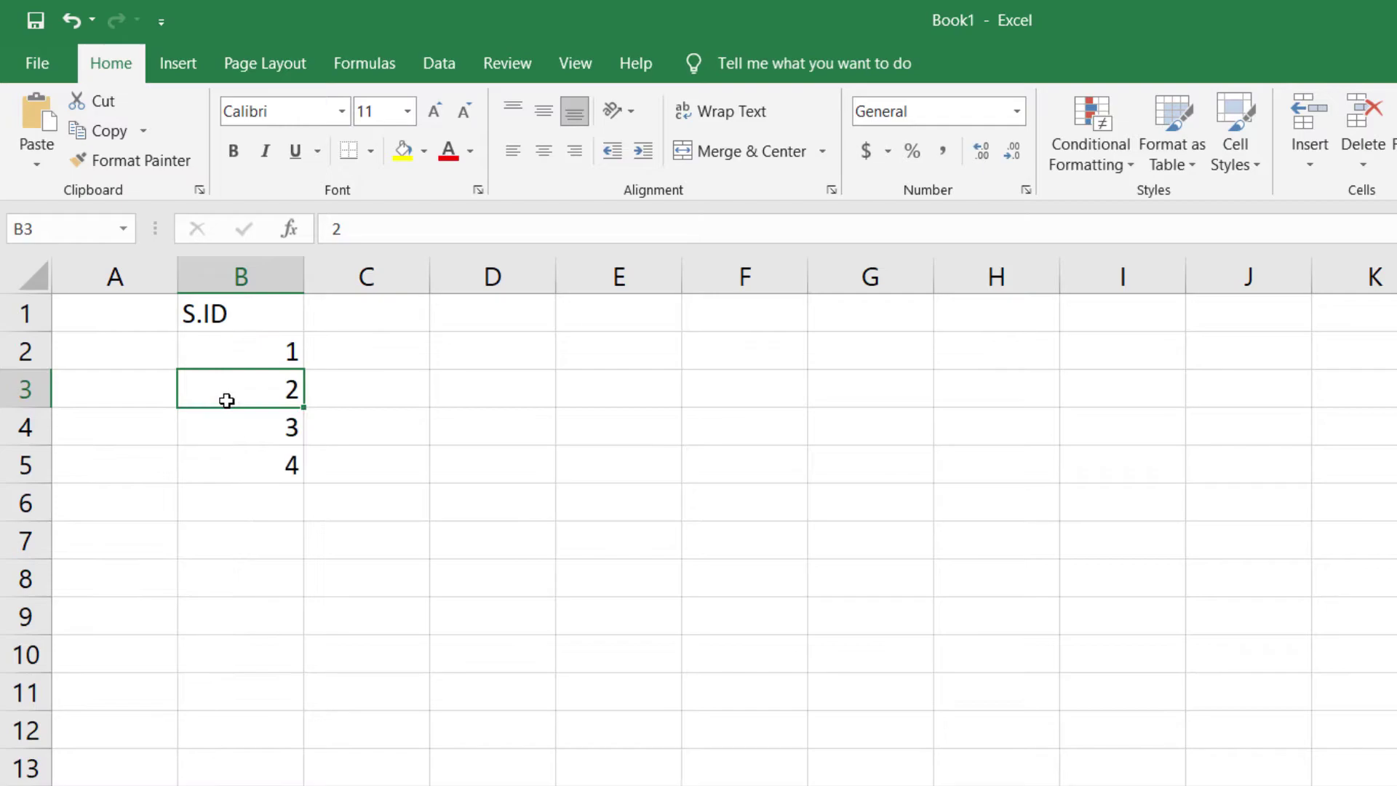
- Select the S.ID values 1–4 in column B of Book1
left_click_drag(246, 329, 248, 480)
left_click(243, 395)
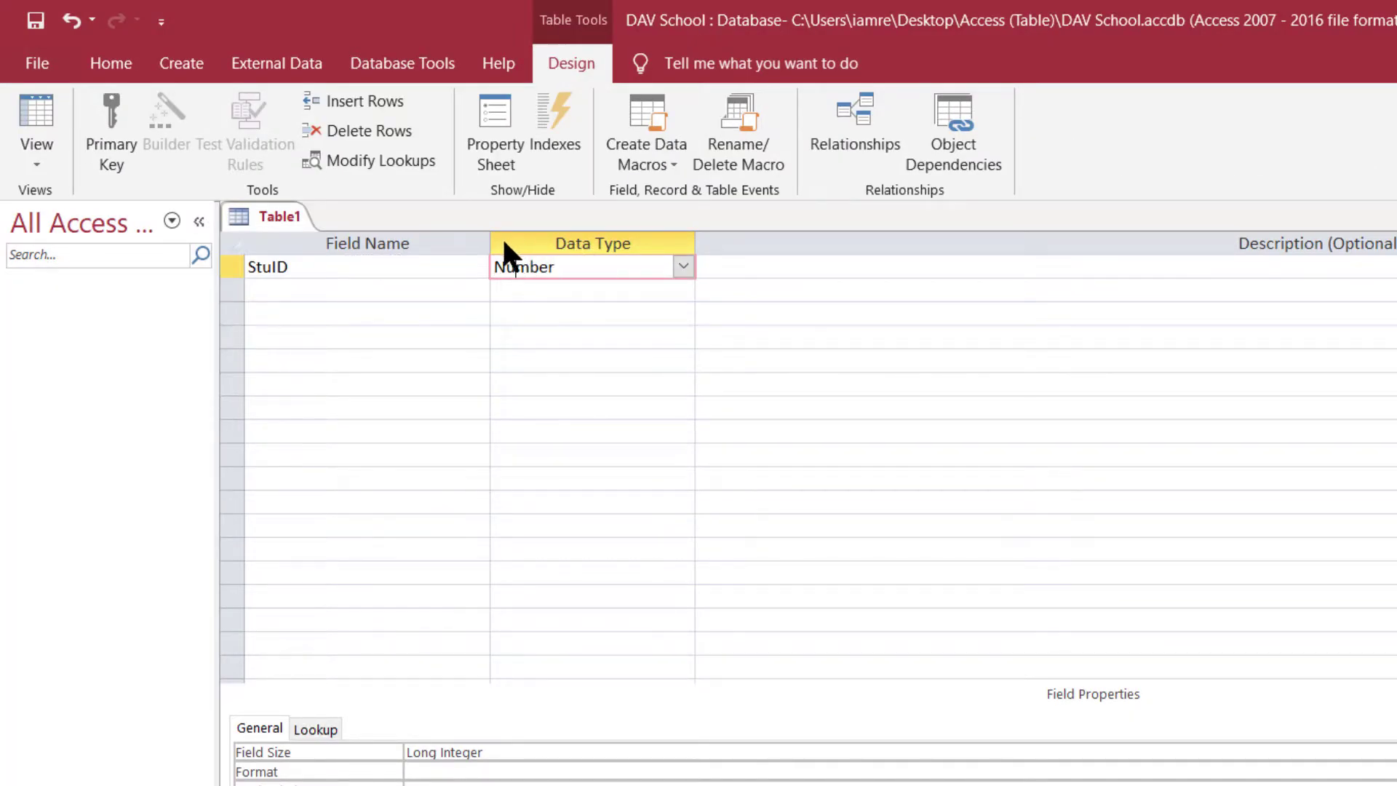
- Add a second field named Stu_Name below StuID, keeping its Short Text data type
left_click(370, 318)
left_click(377, 273)
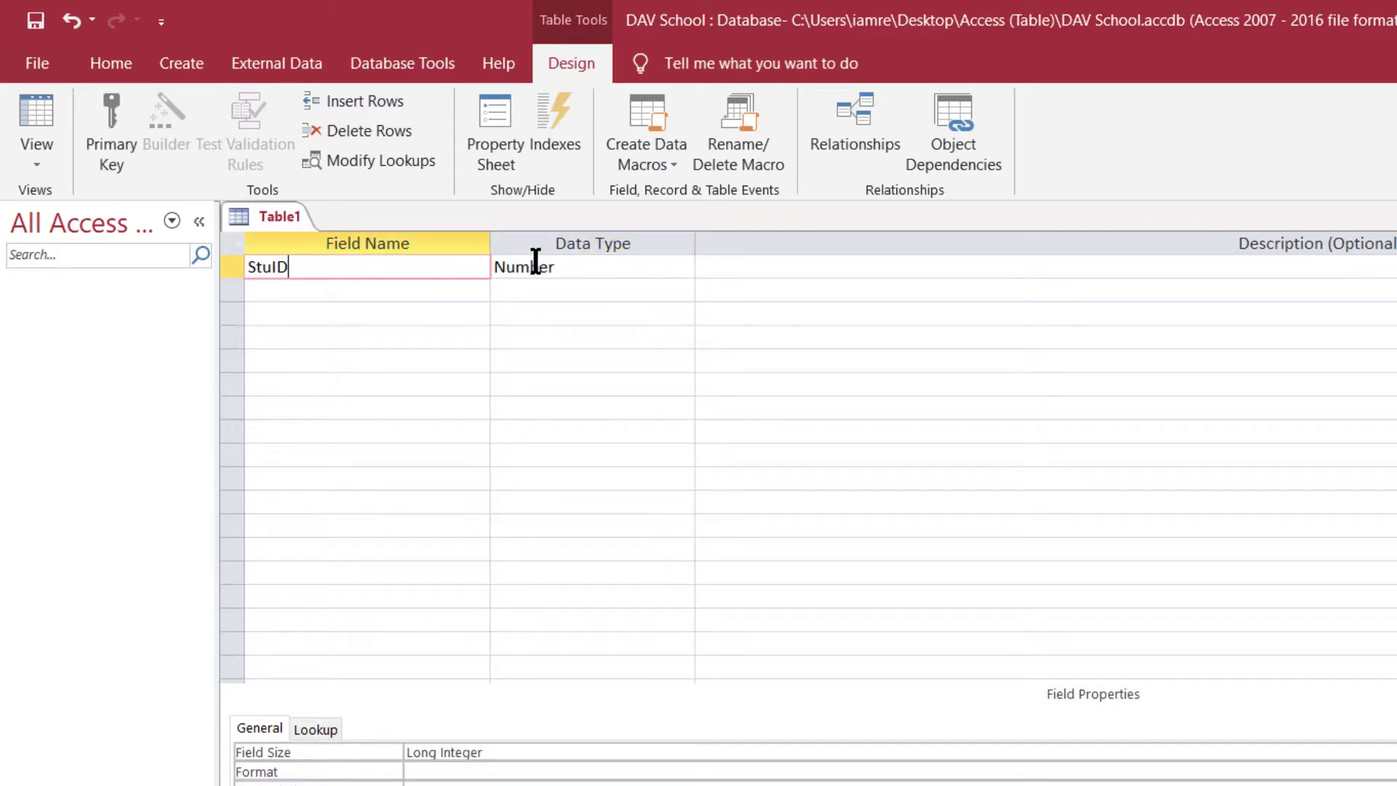
left_click(566, 266)
left_click(363, 293)
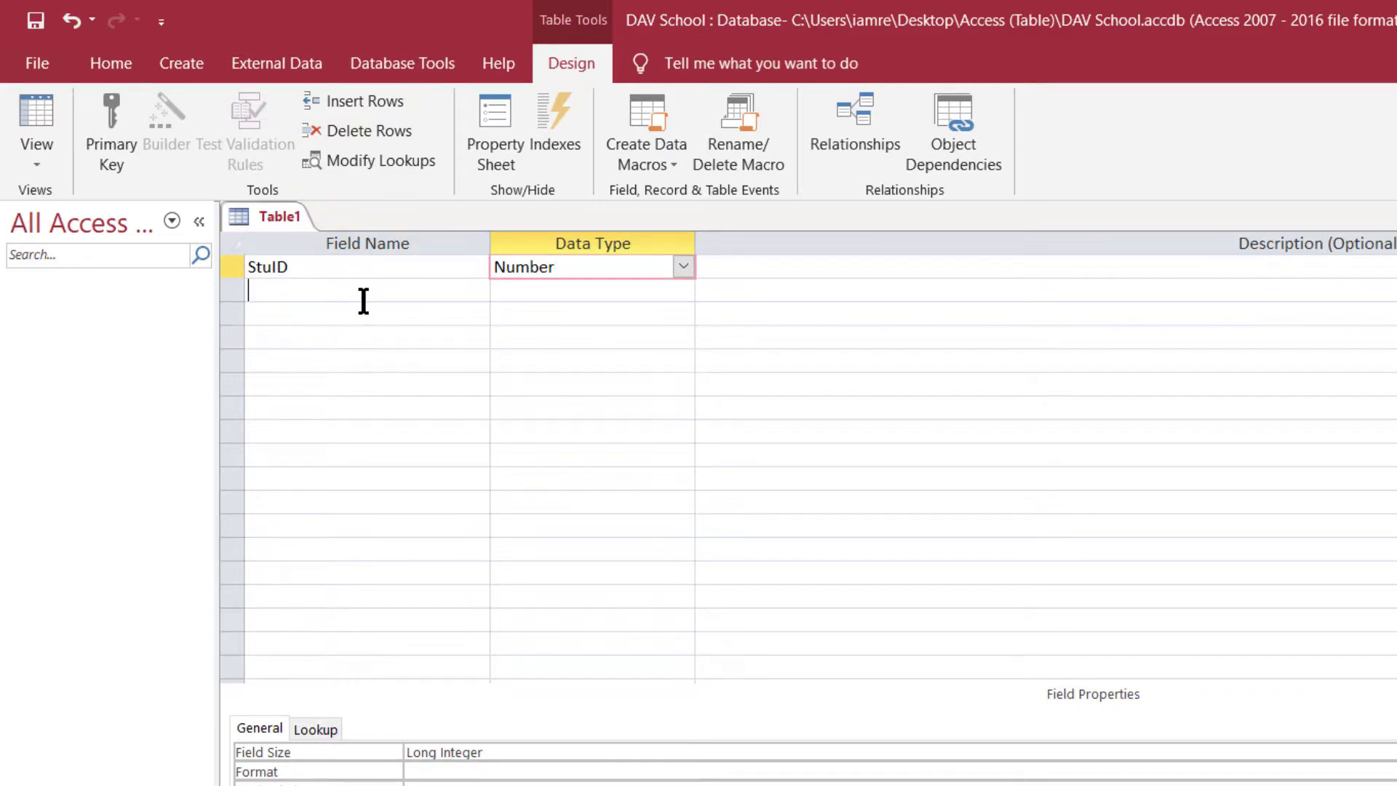
left_click(561, 288)
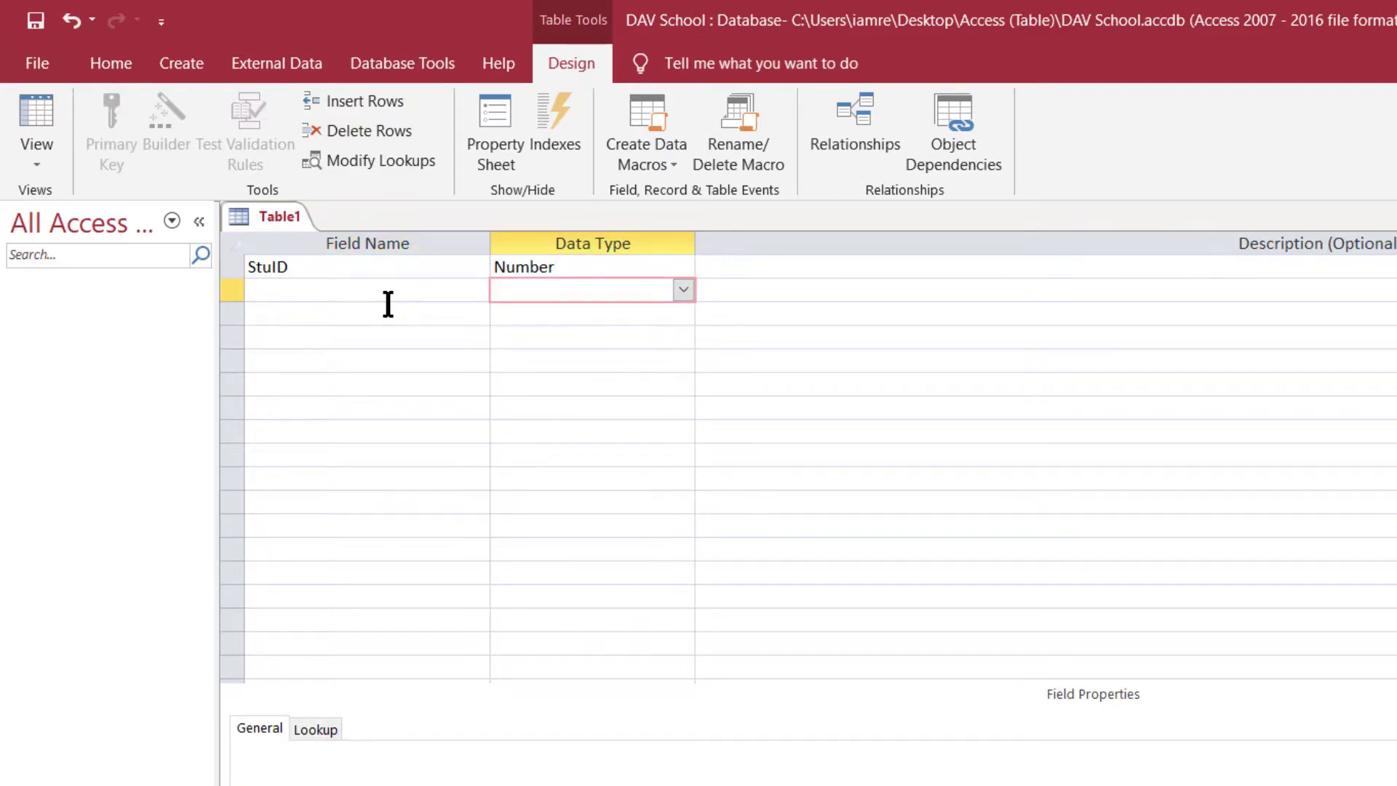
left_click(328, 294)
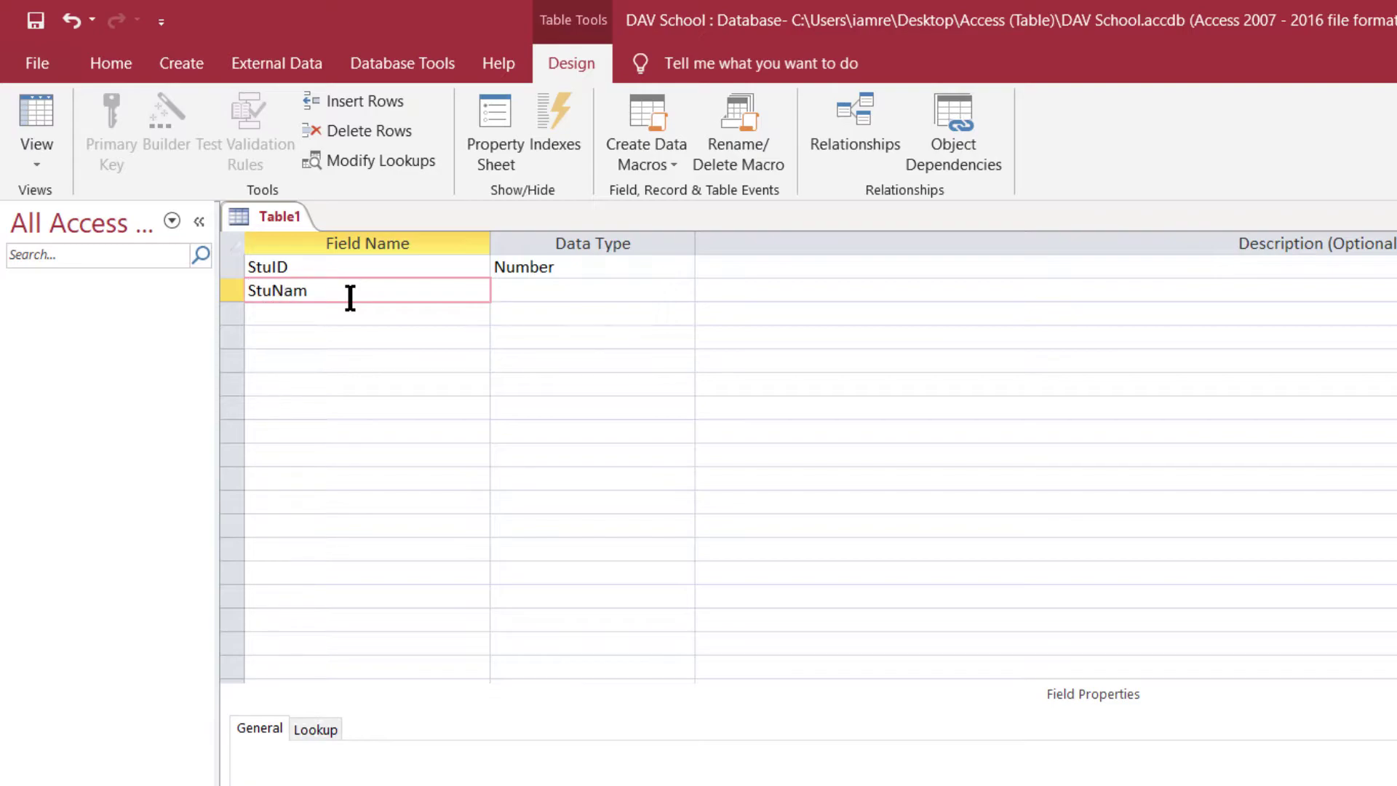
left_click(273, 291)
key("BackSpace")
type("_")
left_click(272, 273)
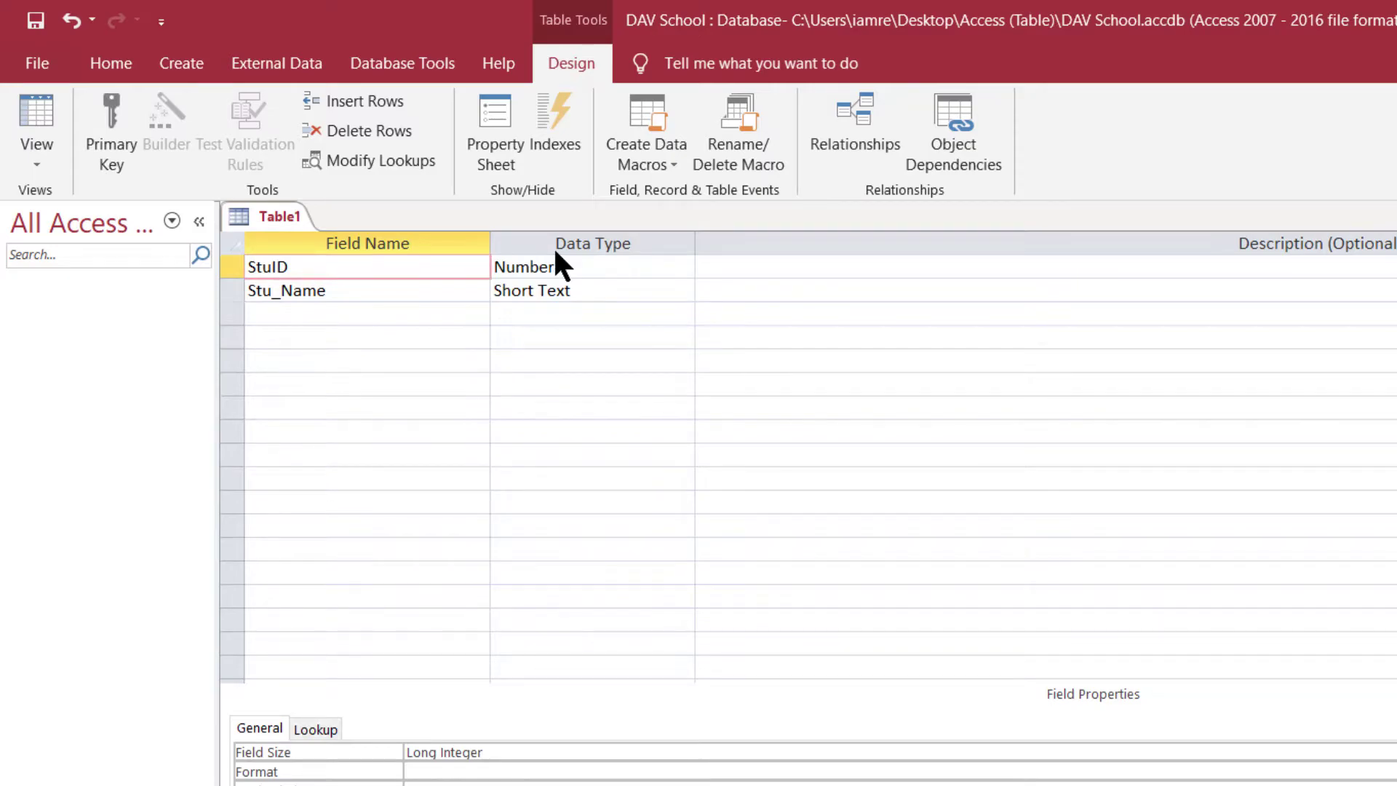
left_click(560, 293)
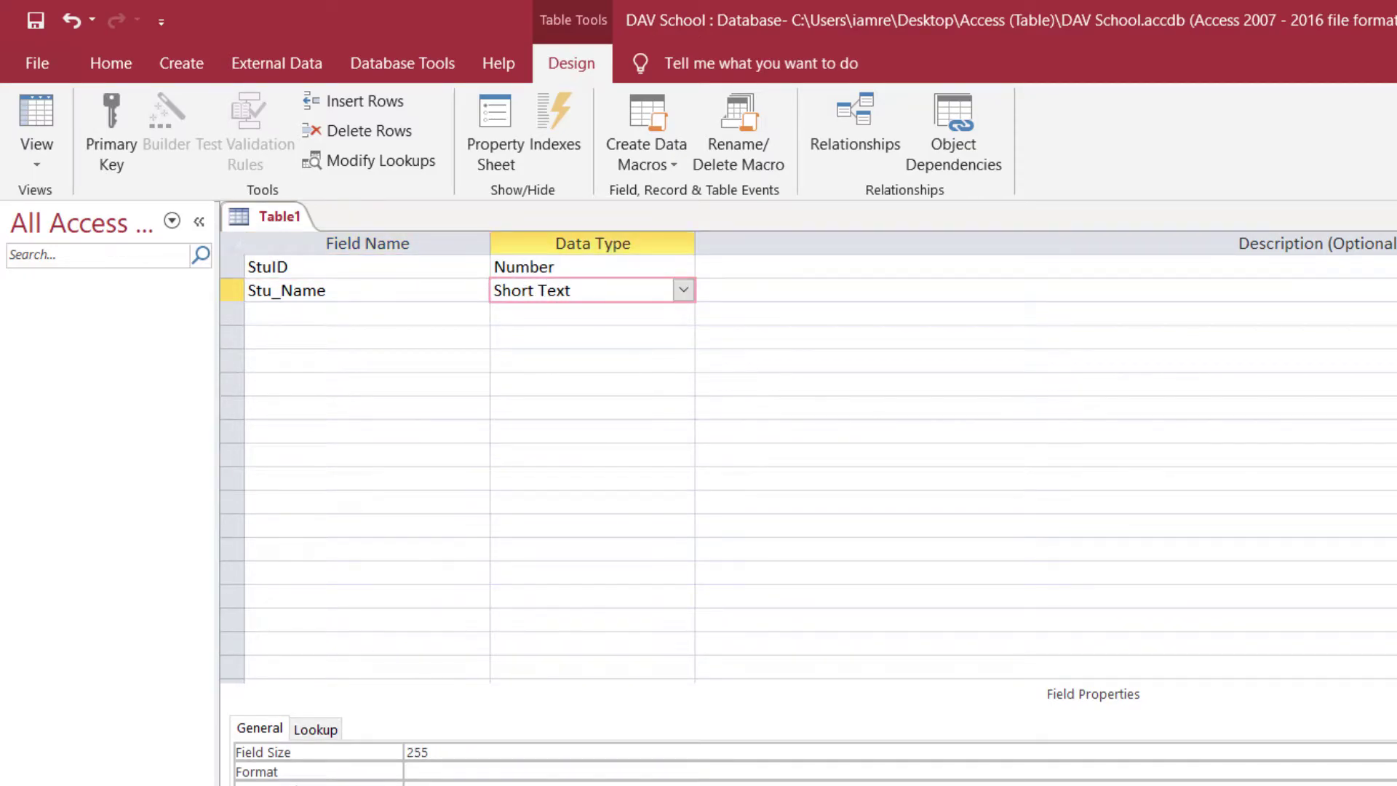
key("alt+Tab")
- Enter the heading Stu_ Name in C1, widen column C, and put Sanjay in C2
left_click(369, 316)
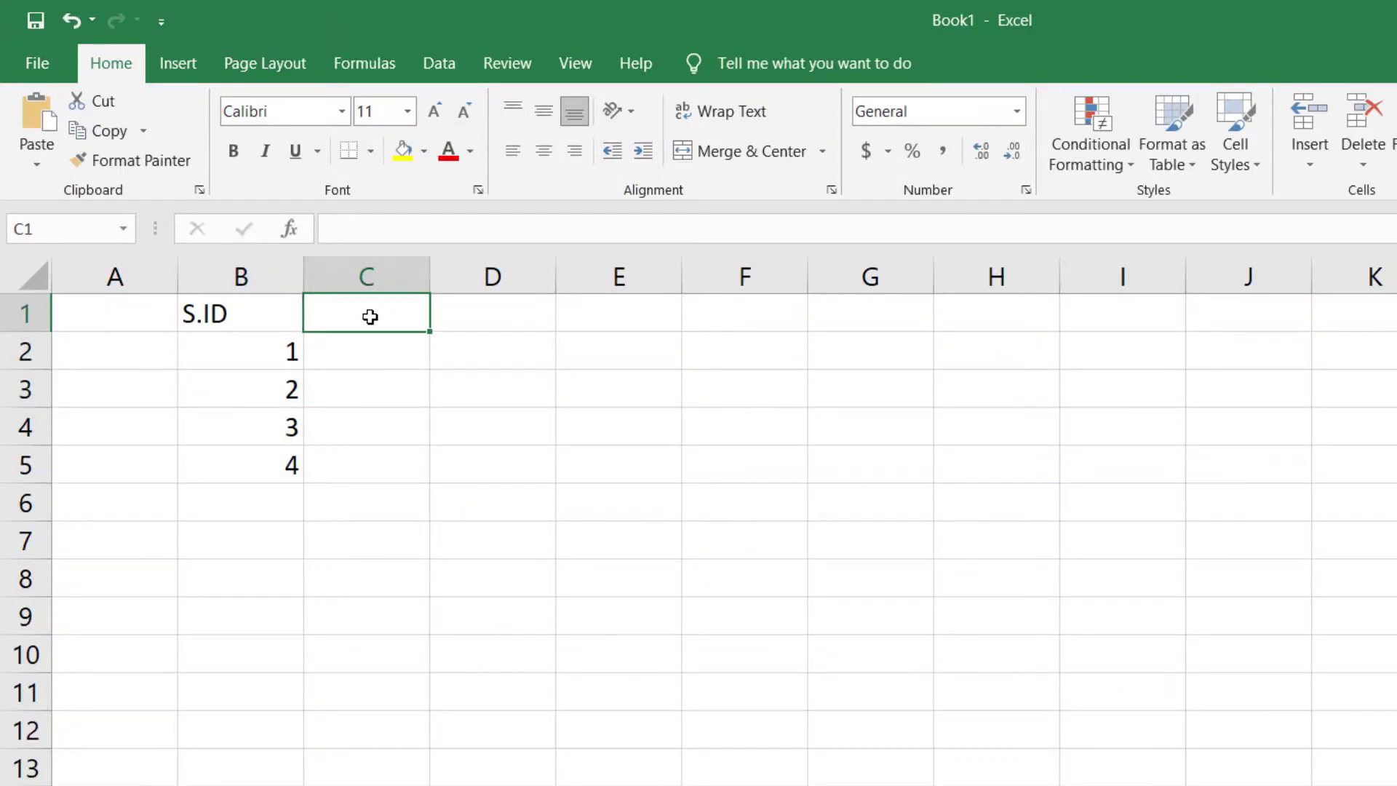
type("Stu_ Anme")
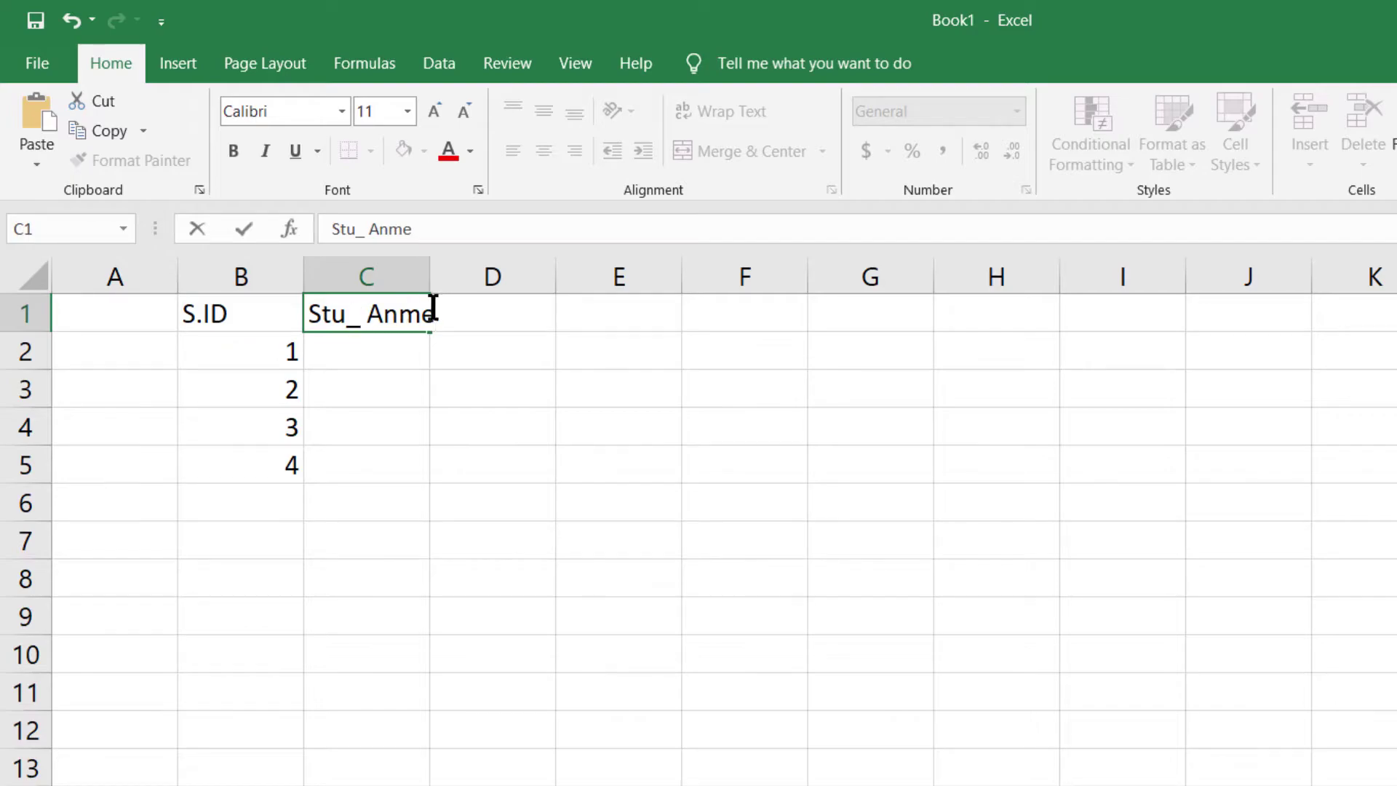
key("BackSpace")
key("BackSpace")
key("BackSpace")
key("BackSpace")
type("Name")
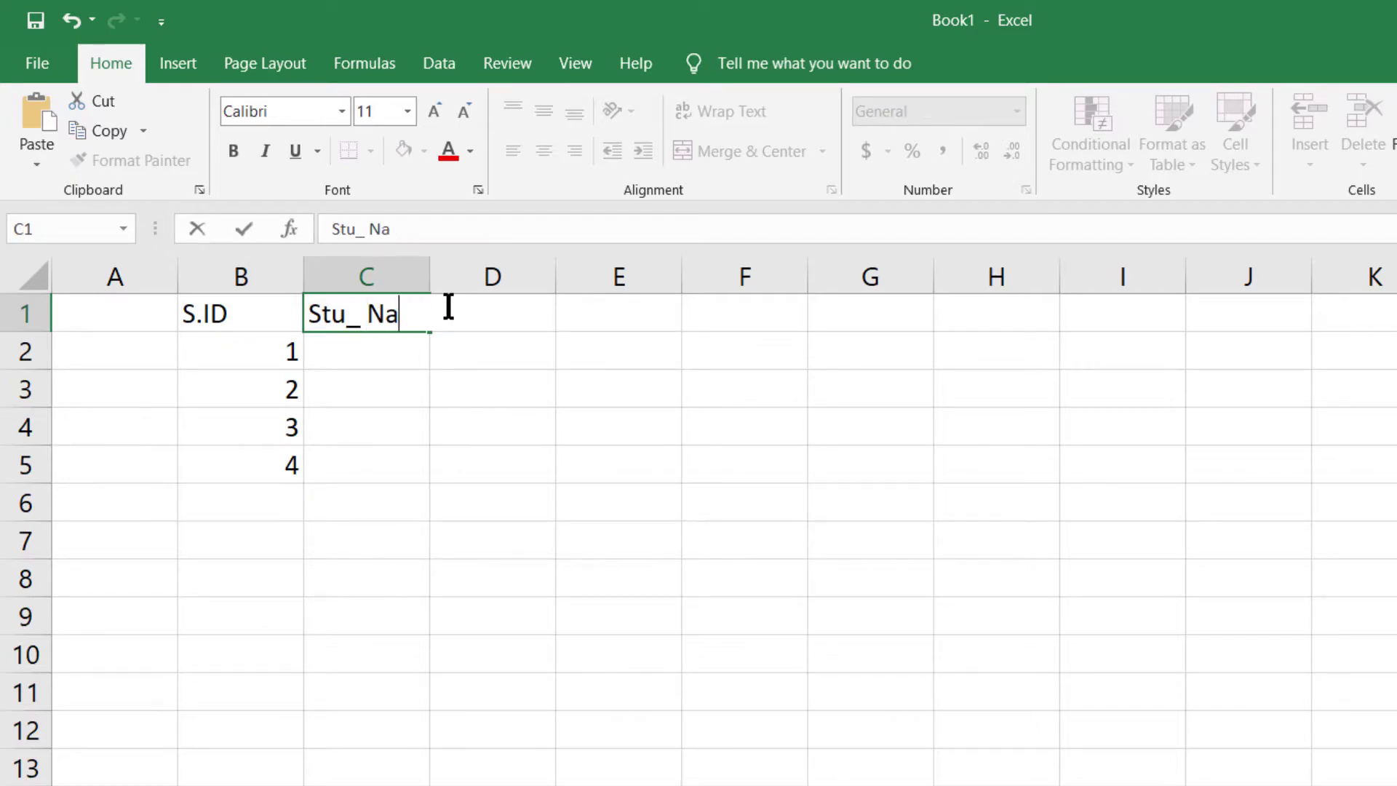
left_click(394, 352)
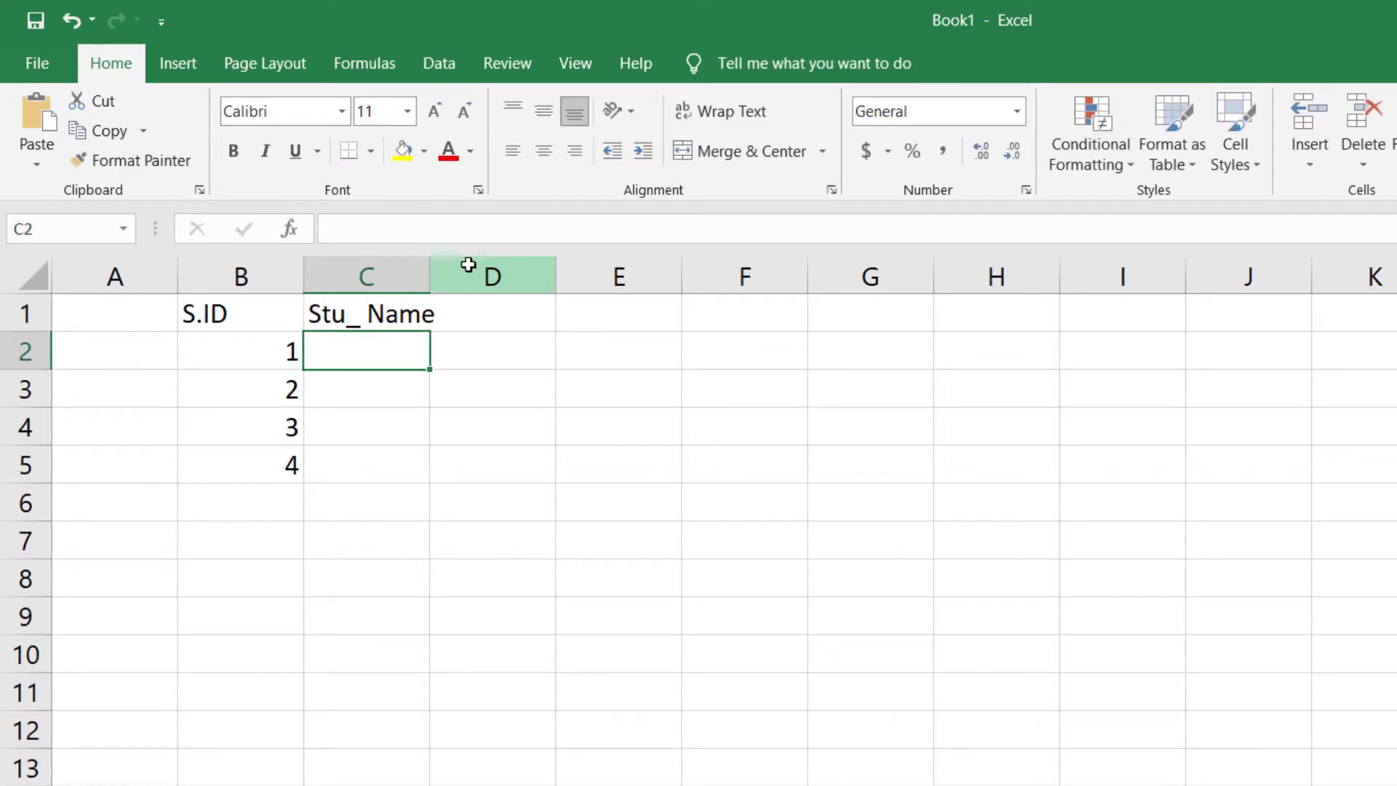
left_click_drag(431, 275, 456, 274)
type("S")
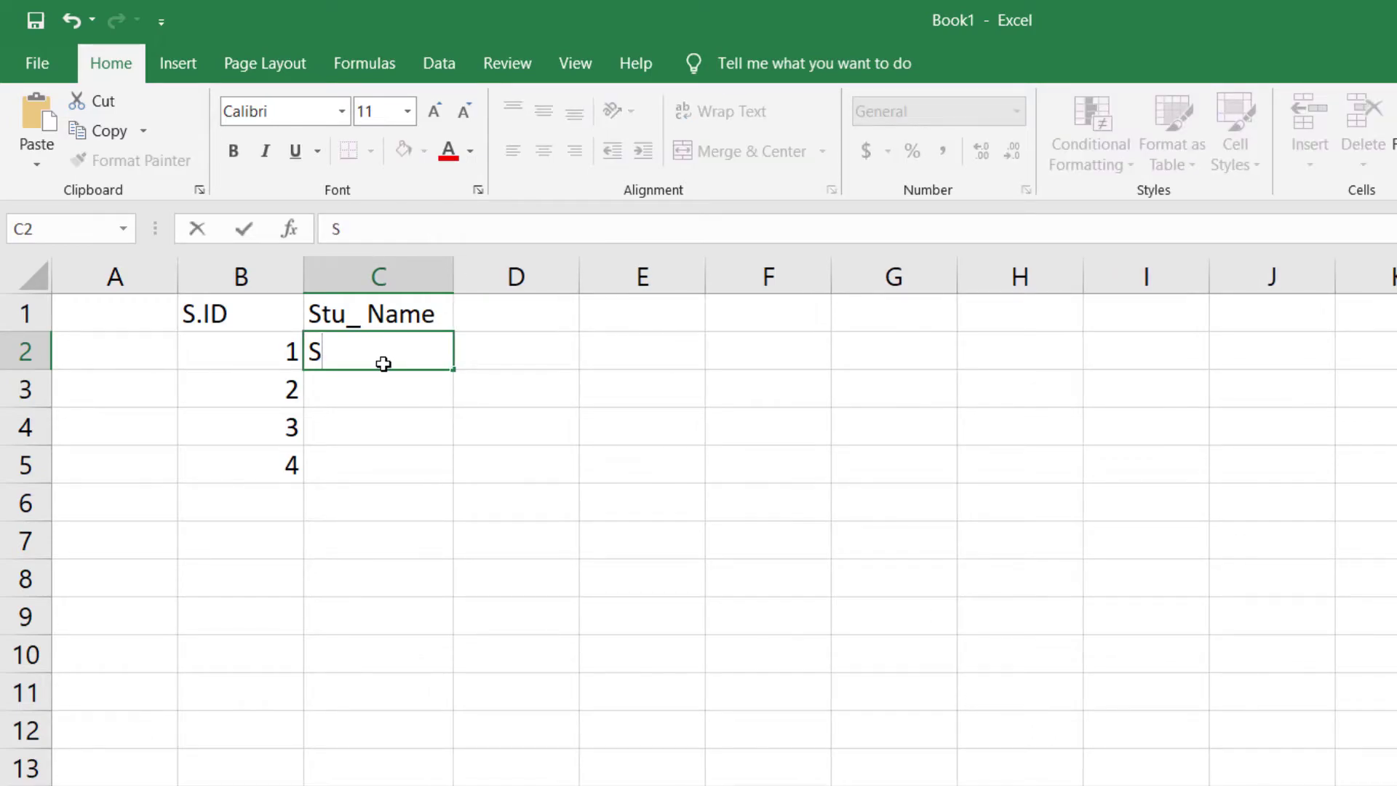
type("anjay")
left_click(351, 462)
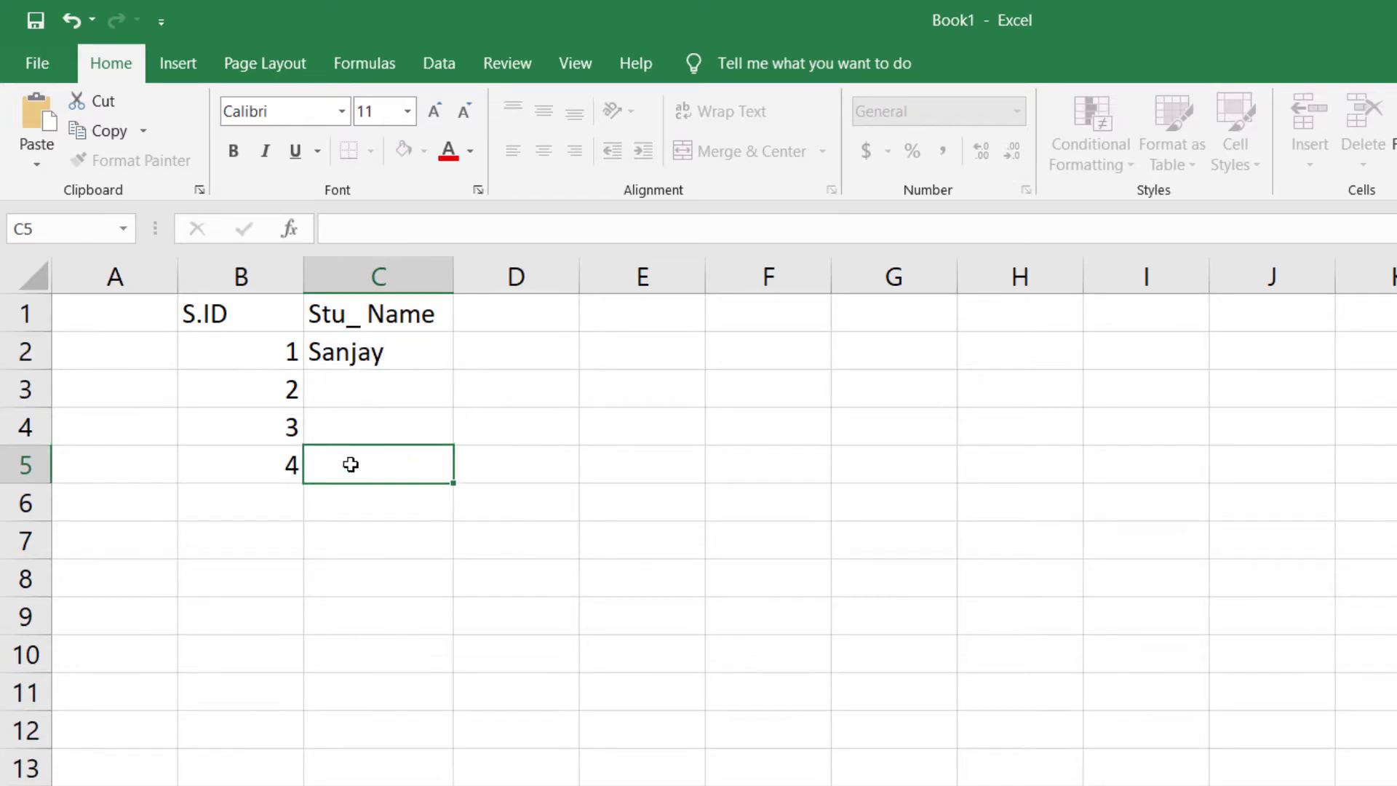
- Make the header row 1 bold
left_click_drag(382, 358, 389, 438)
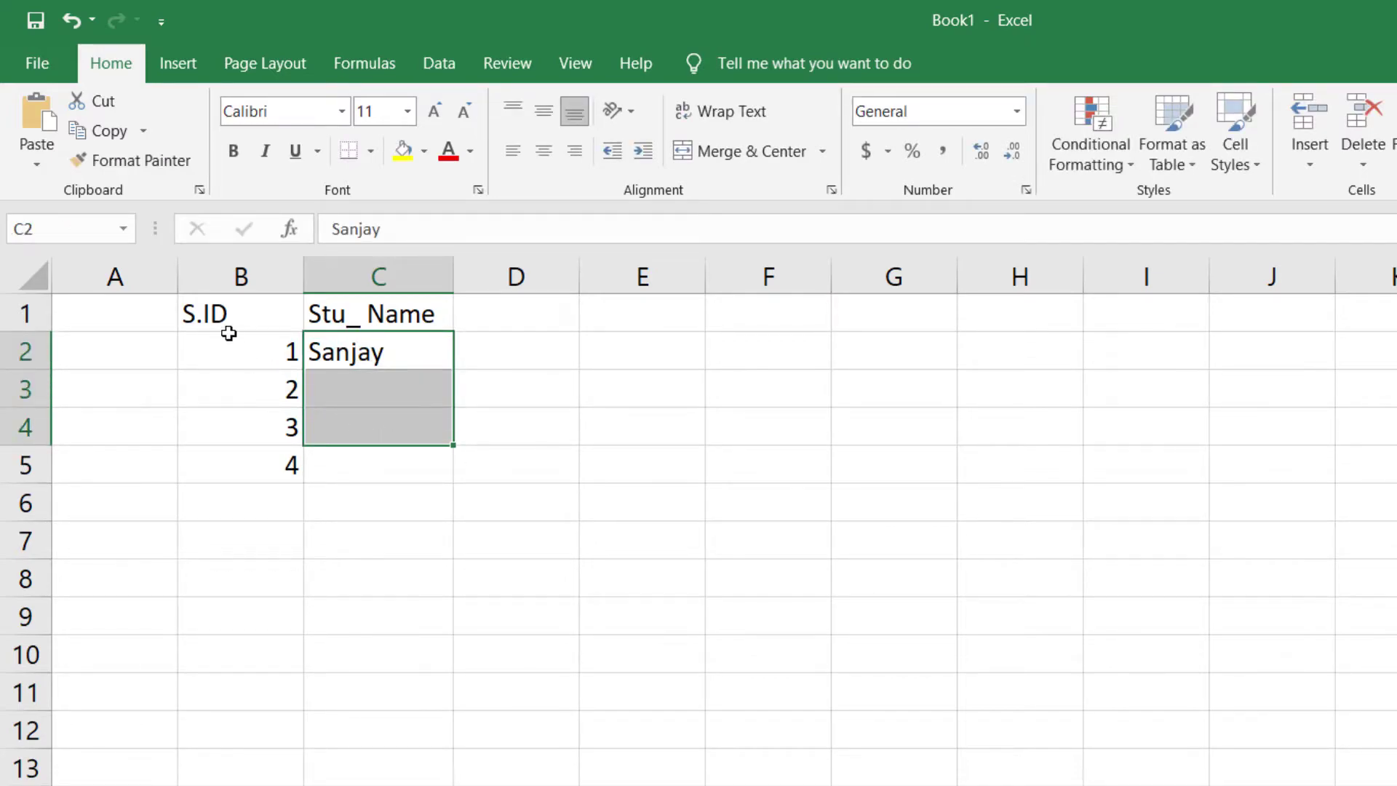
left_click(25, 313)
left_click(233, 151)
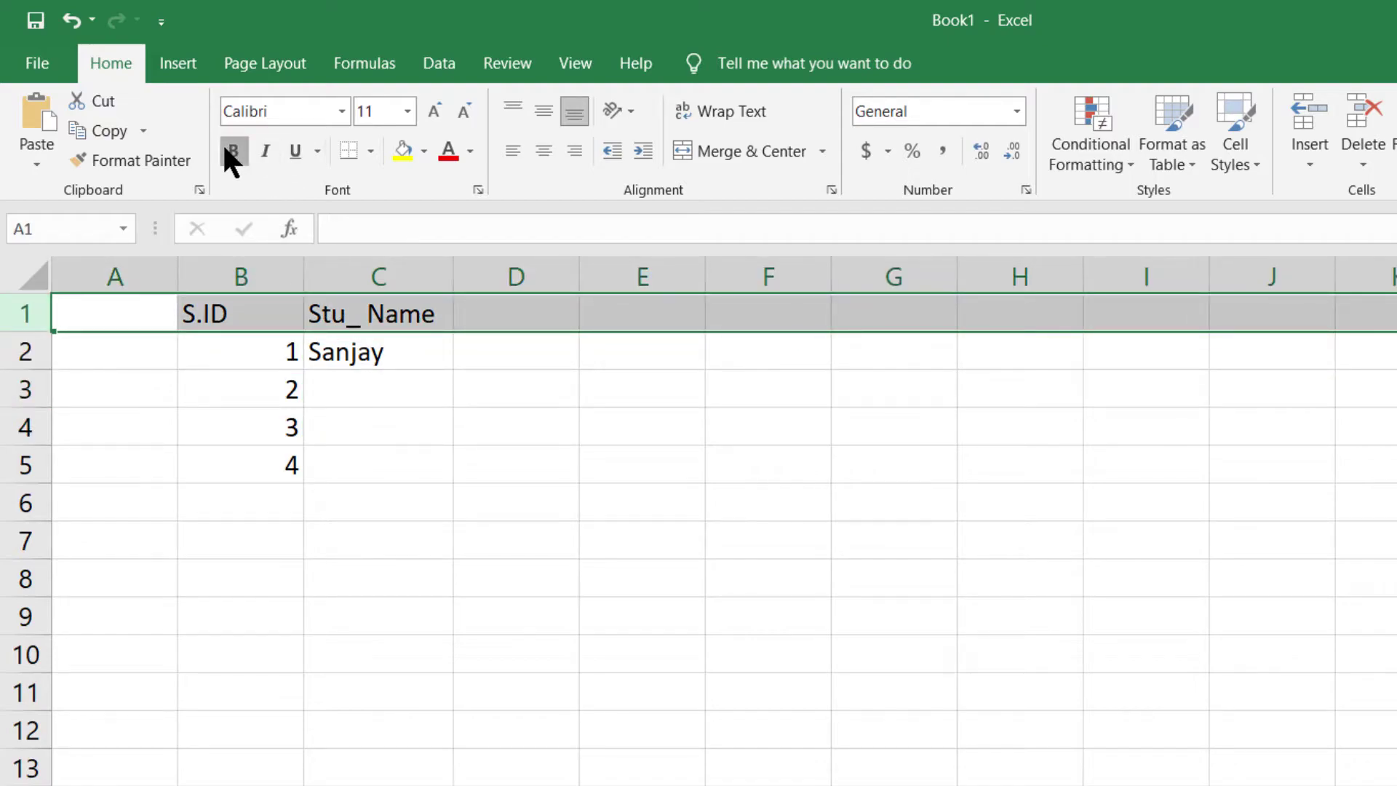
left_click(368, 509)
- Left-align the contents of cells B1 to I9
left_click(223, 320)
left_click_drag(353, 381, 411, 630)
left_click(203, 312)
left_click(1107, 611, "shift")
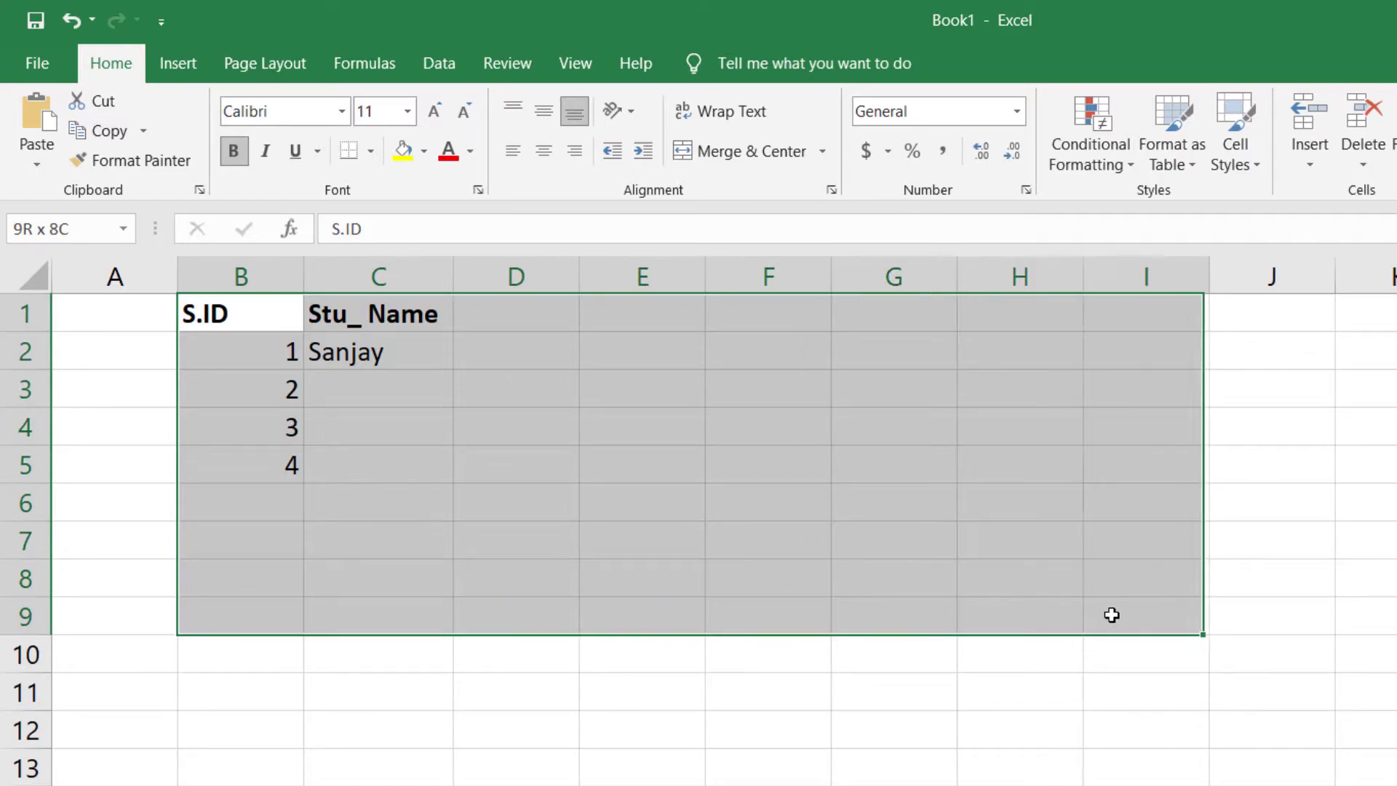
left_click(514, 154)
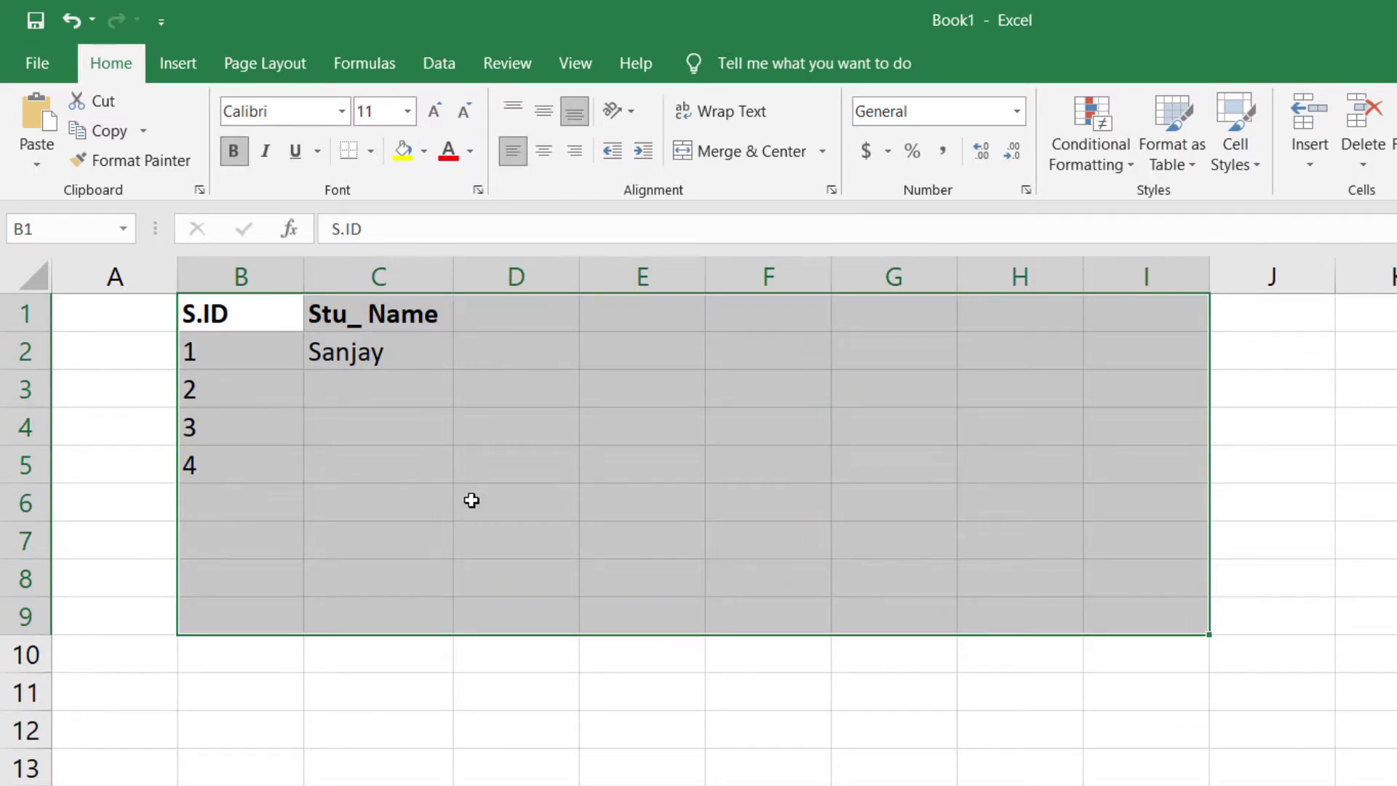
left_click(471, 499)
left_click(373, 359)
left_click(393, 456)
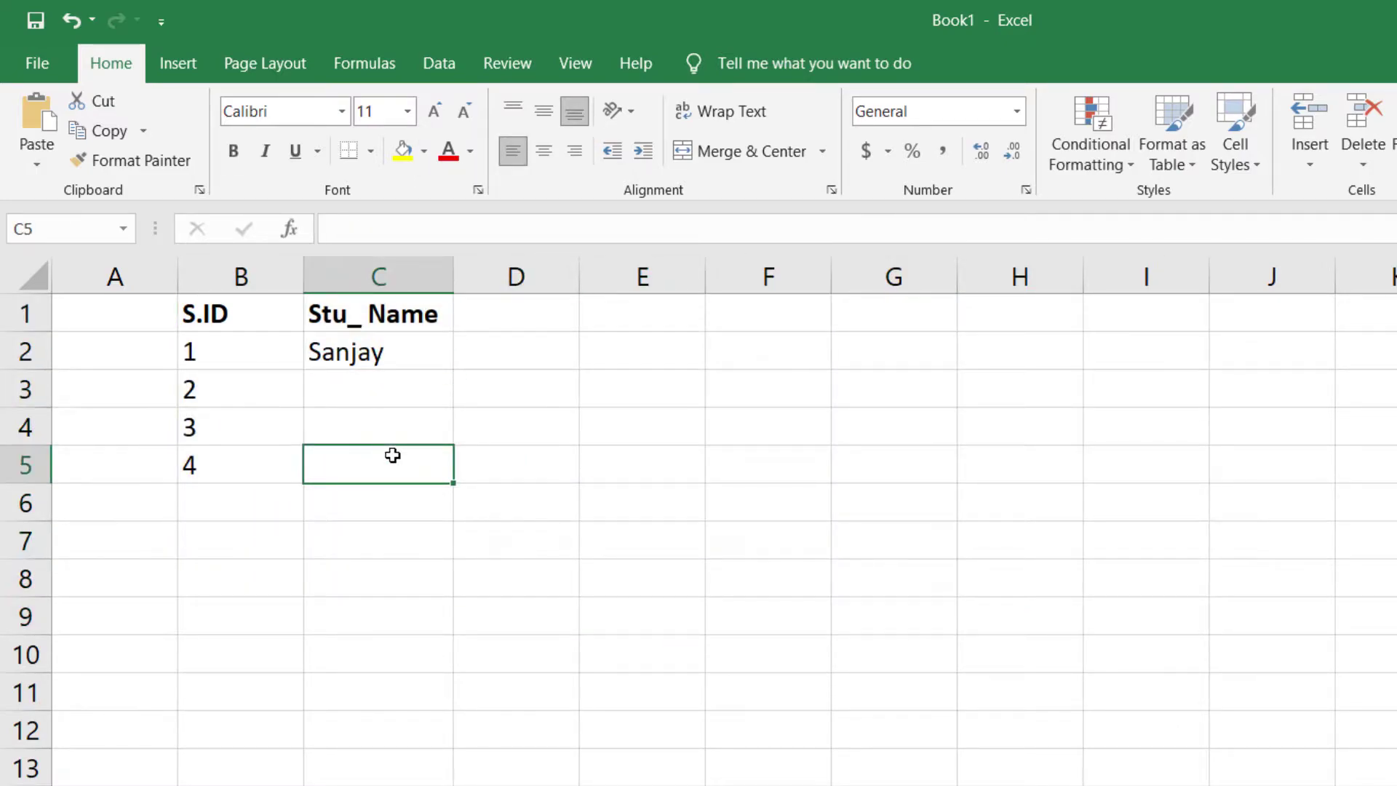
- Enter 4500 in C4 and a second student name in C3
left_click_drag(407, 375, 415, 508)
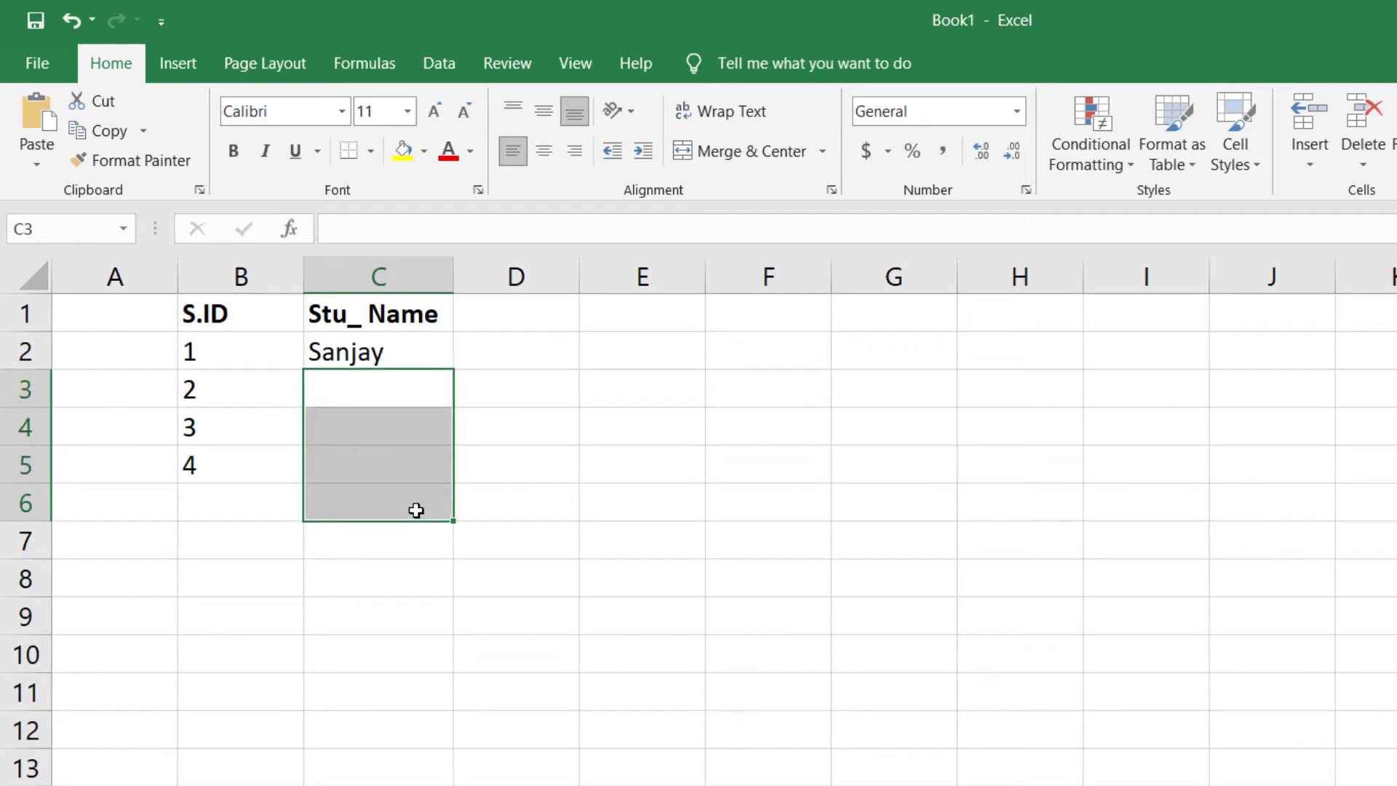
left_click(396, 372)
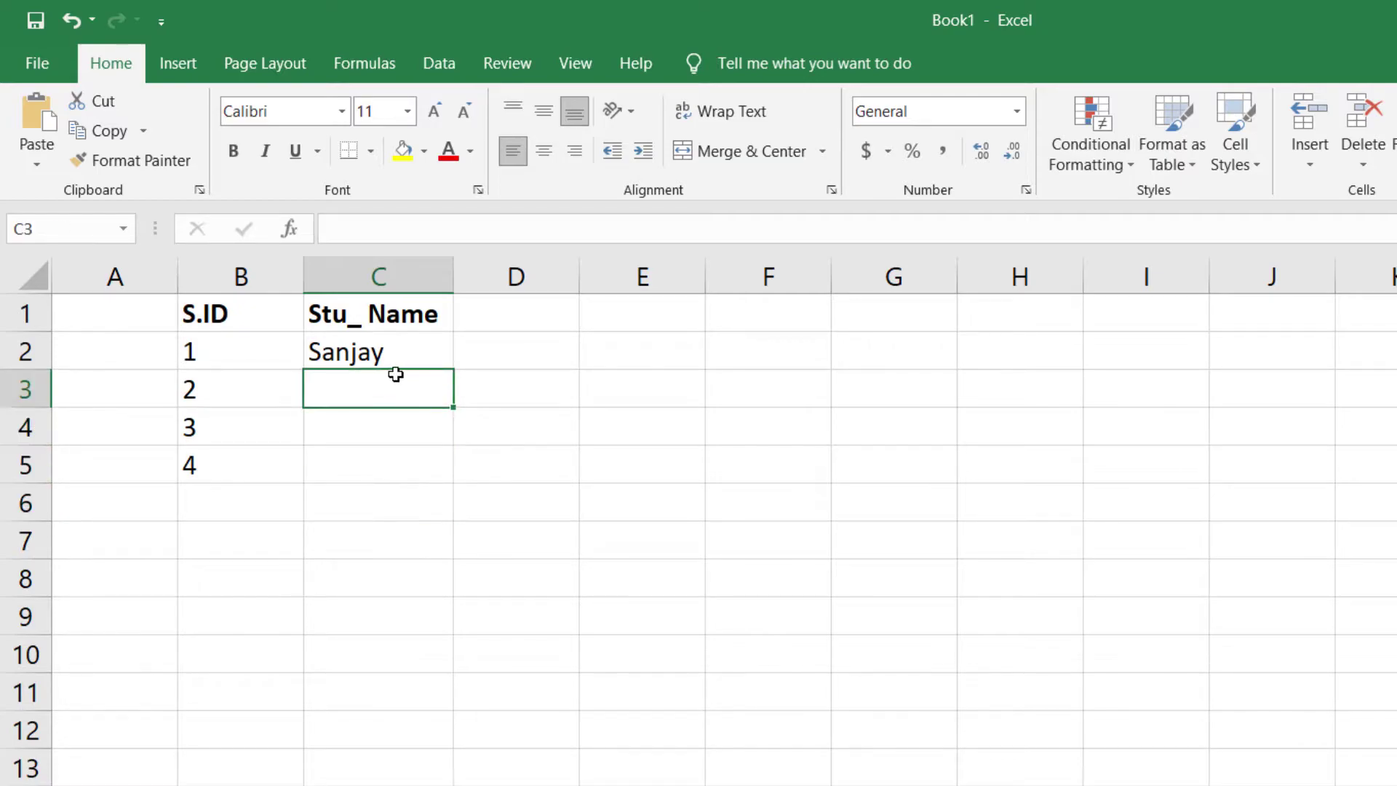
left_click(353, 412)
type("4500")
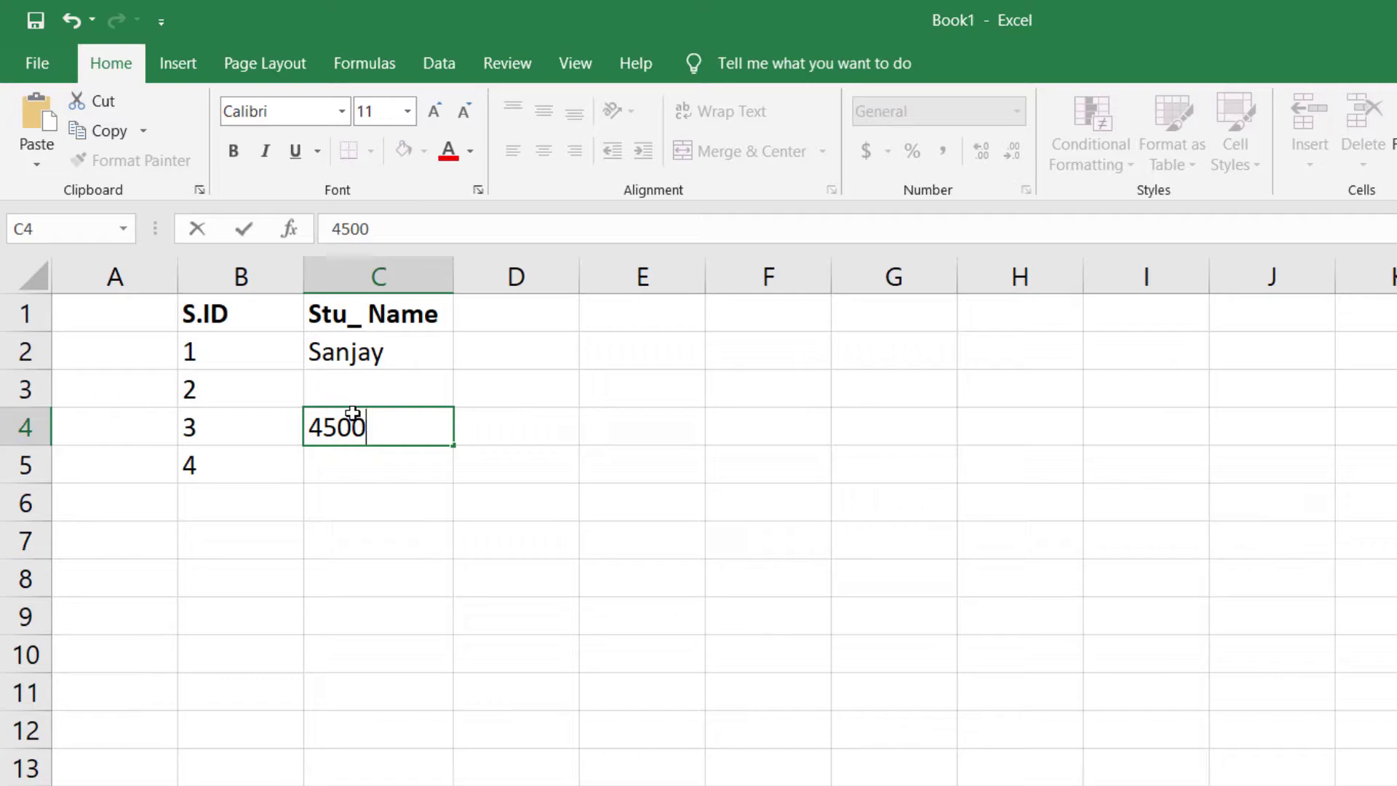
left_click(374, 378)
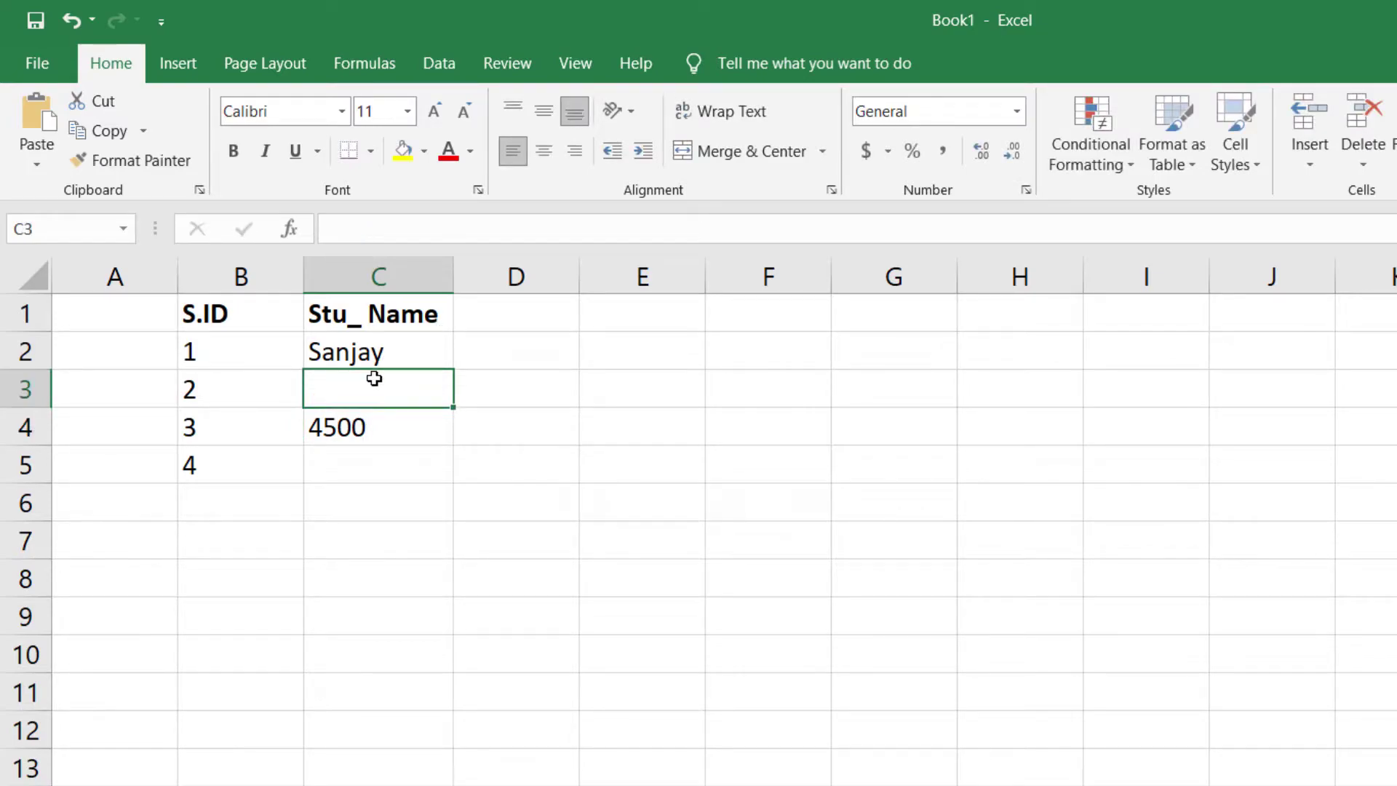
type("ra")
key("BackSpace")
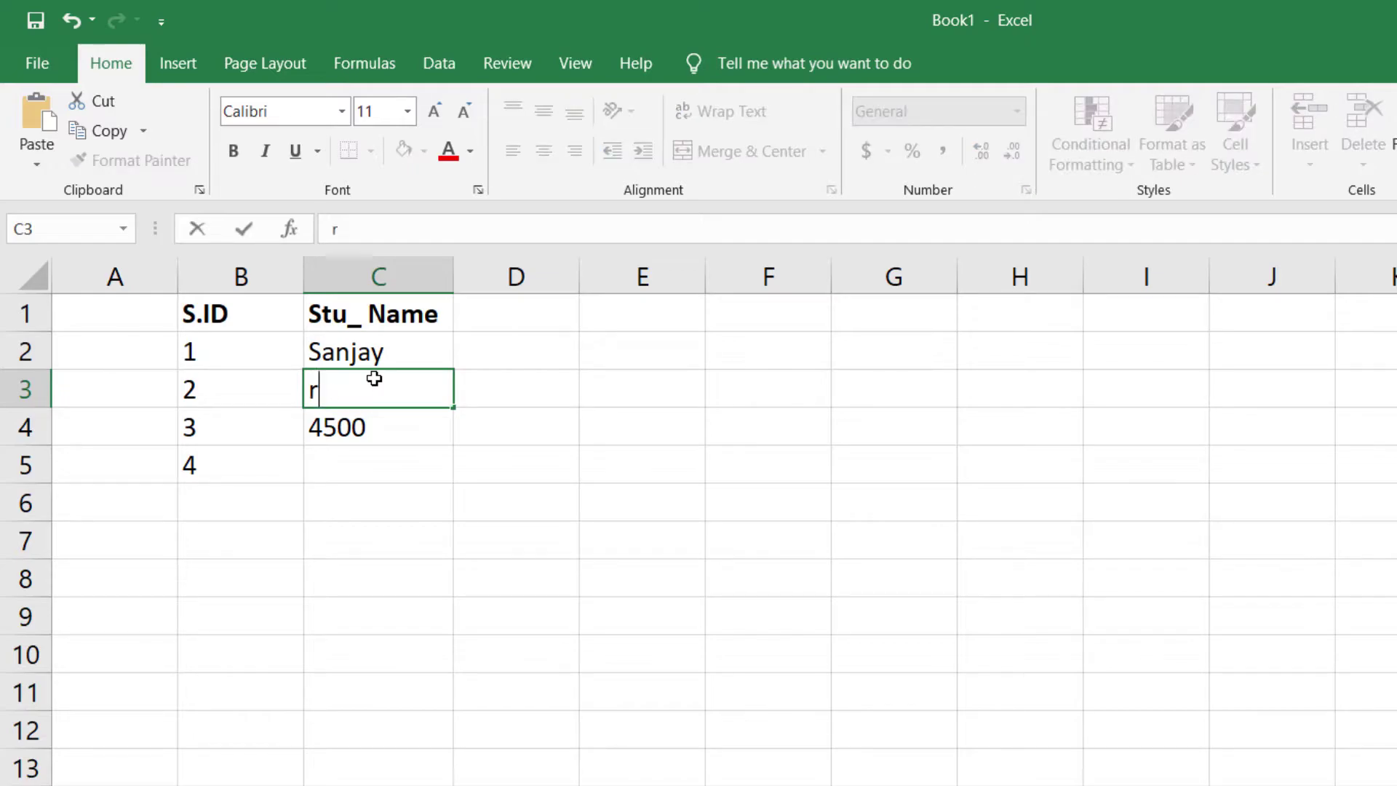
type("Ranu")
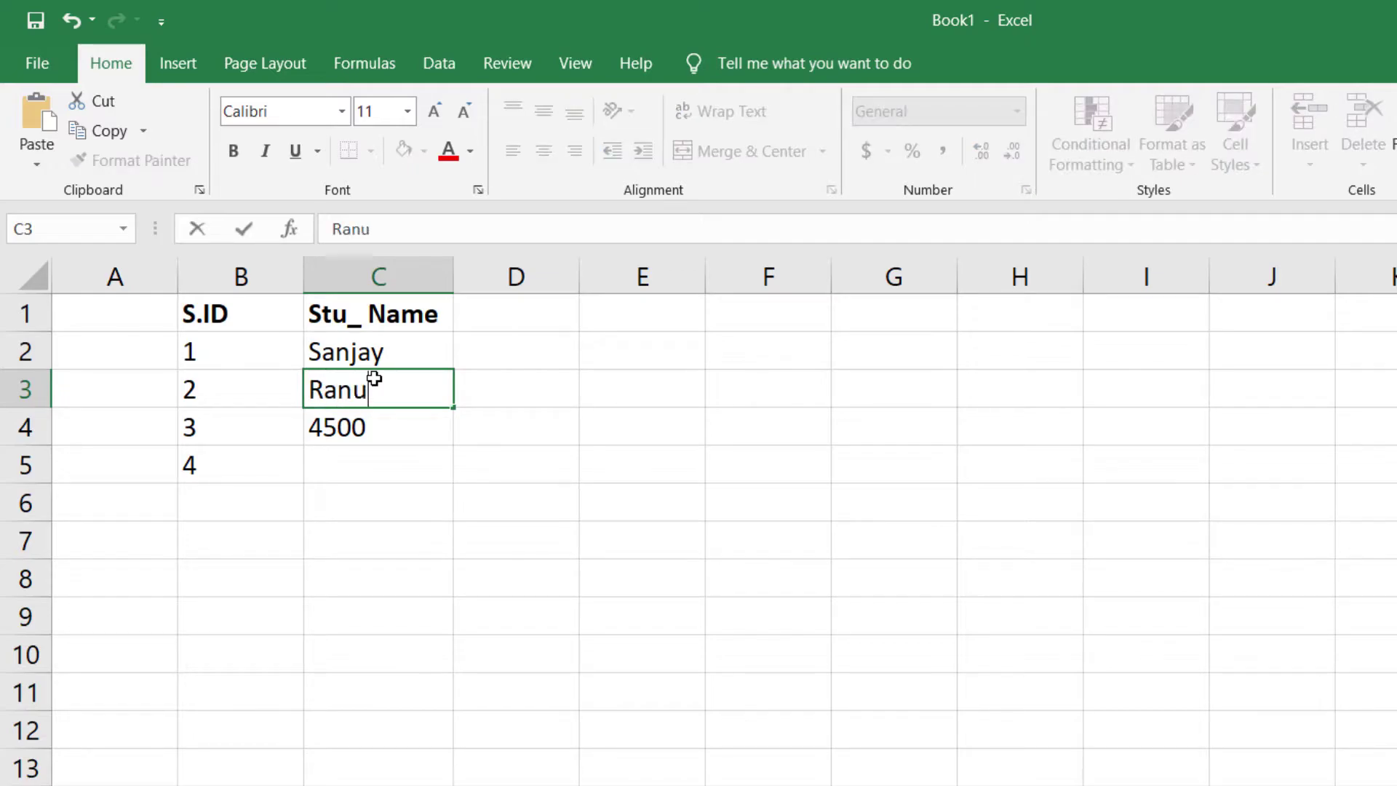
type("12")
left_click(415, 442)
- Check both name entries in C2 and C3, then clear the 4500 value from C4
left_click(399, 393)
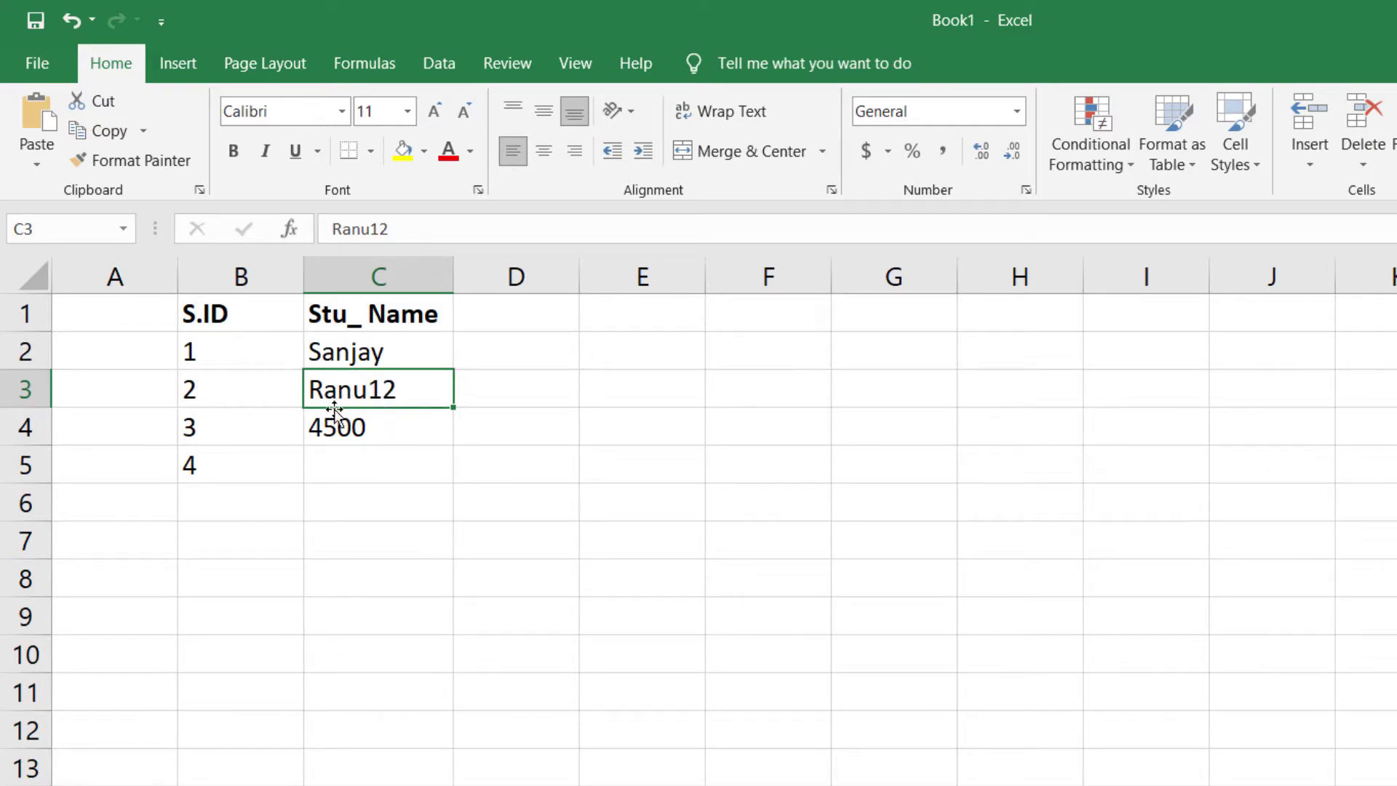
left_click_drag(362, 344, 352, 389)
left_click(354, 390)
left_click(368, 352)
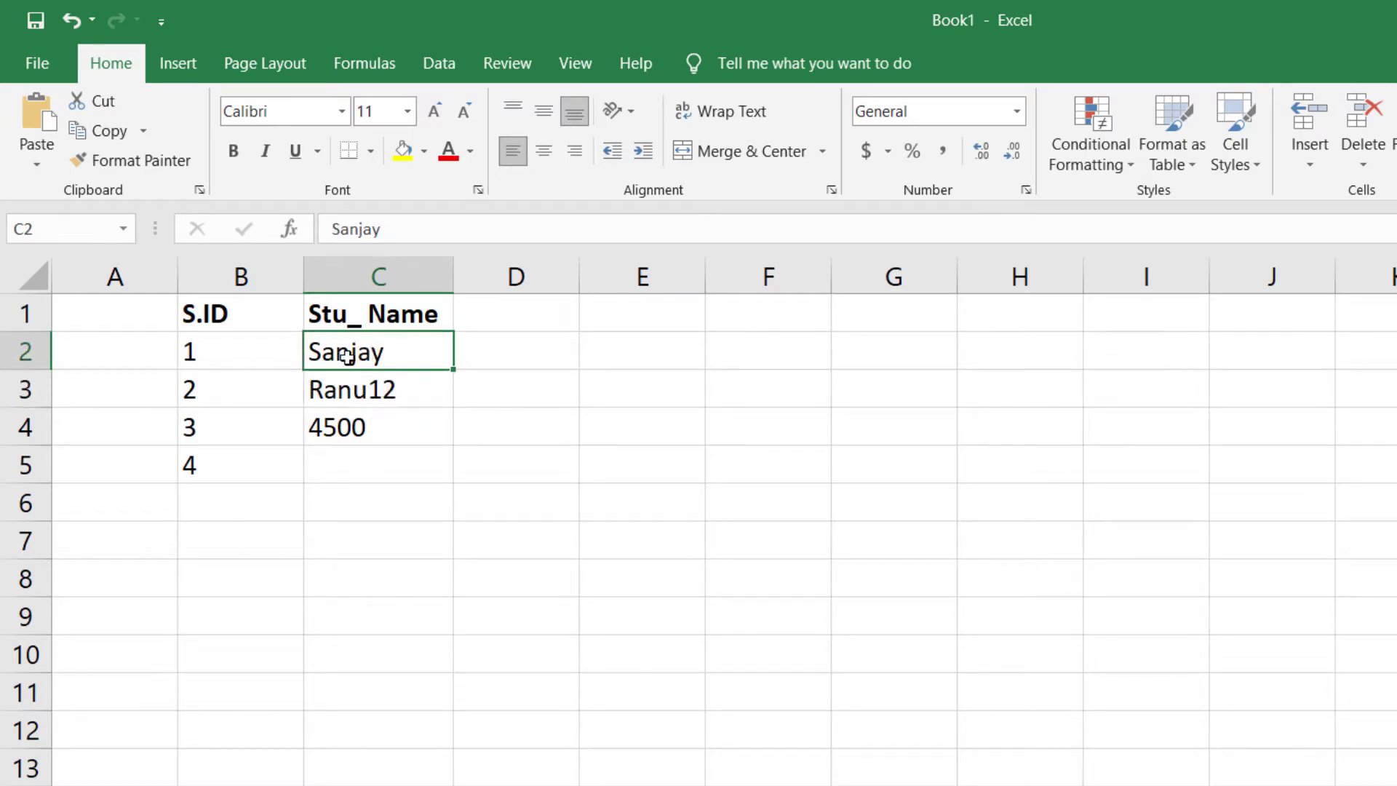
left_click(349, 393)
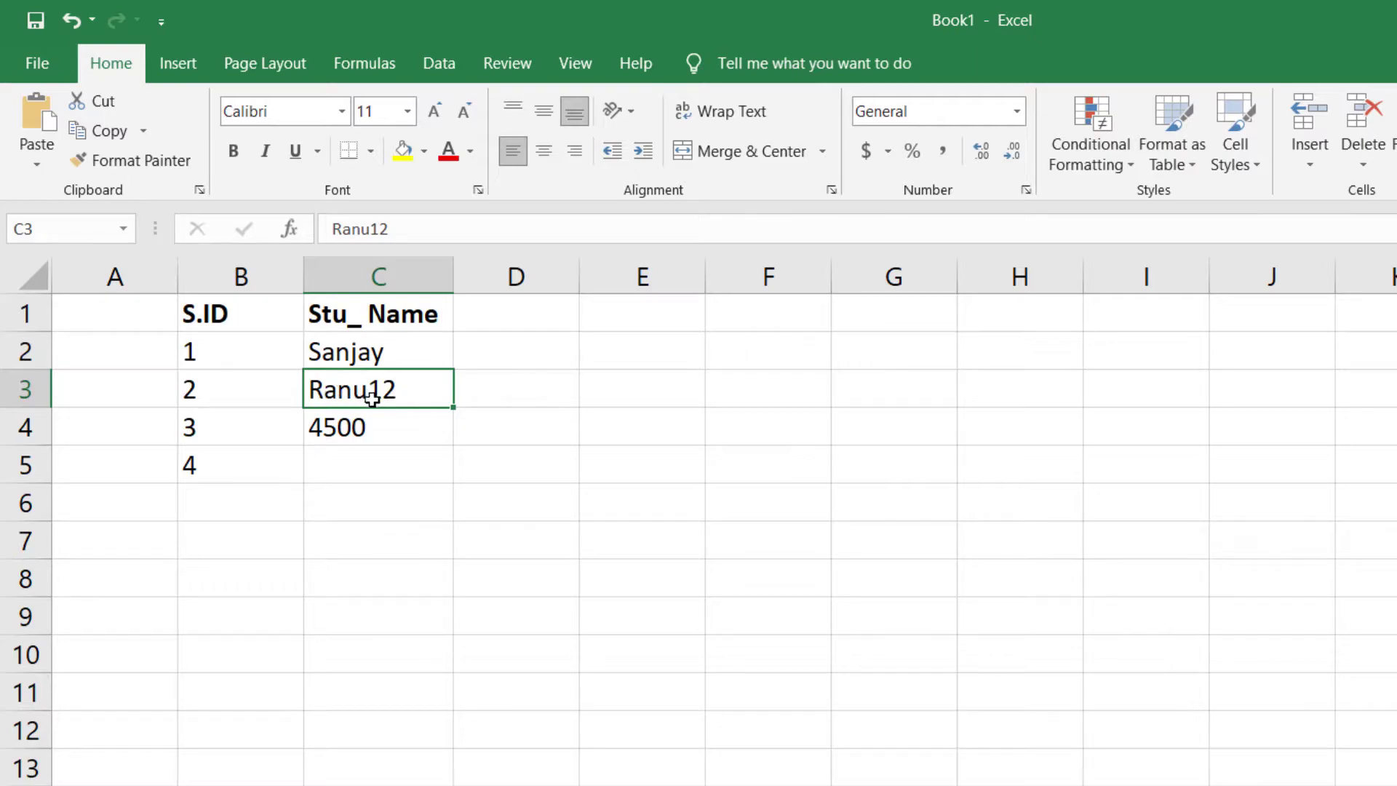
left_click(368, 424)
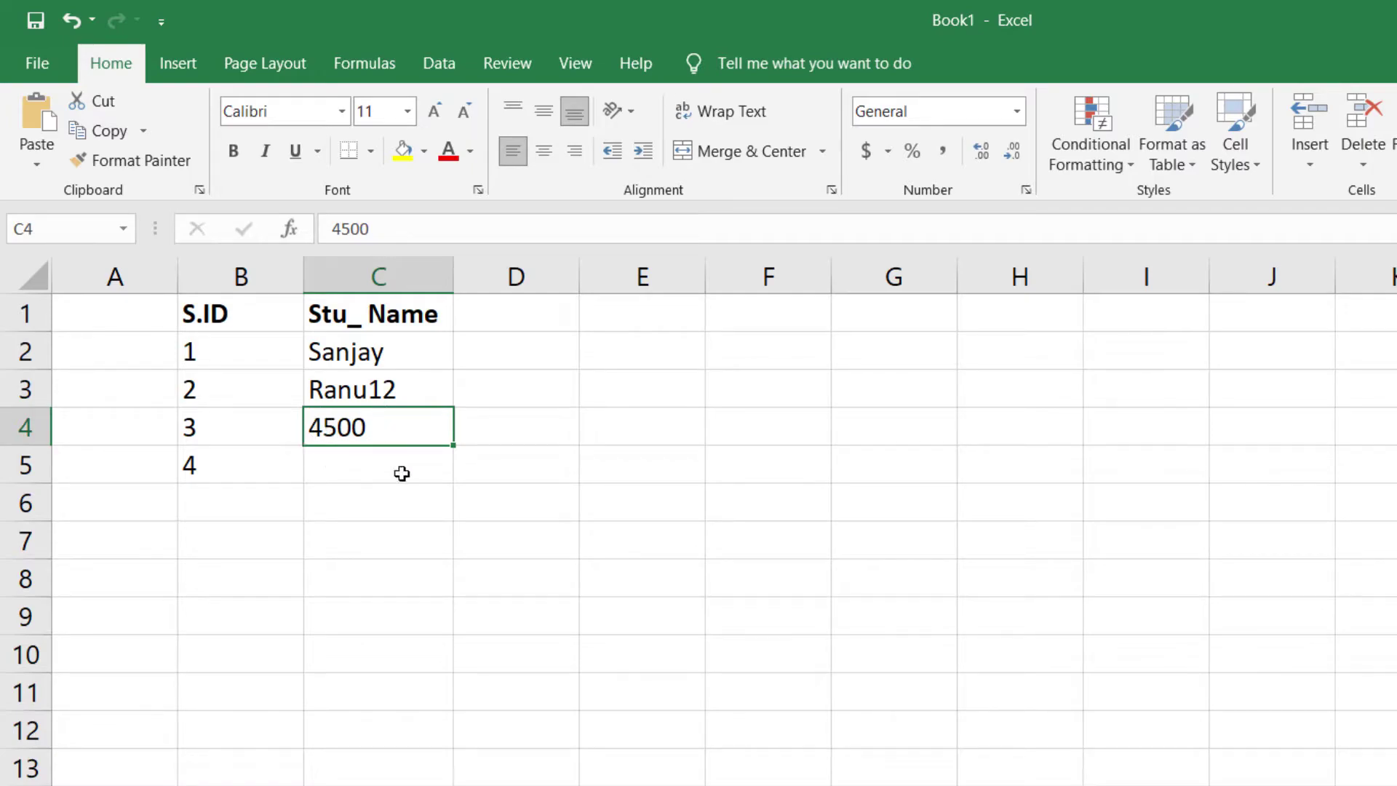
key("Delete")
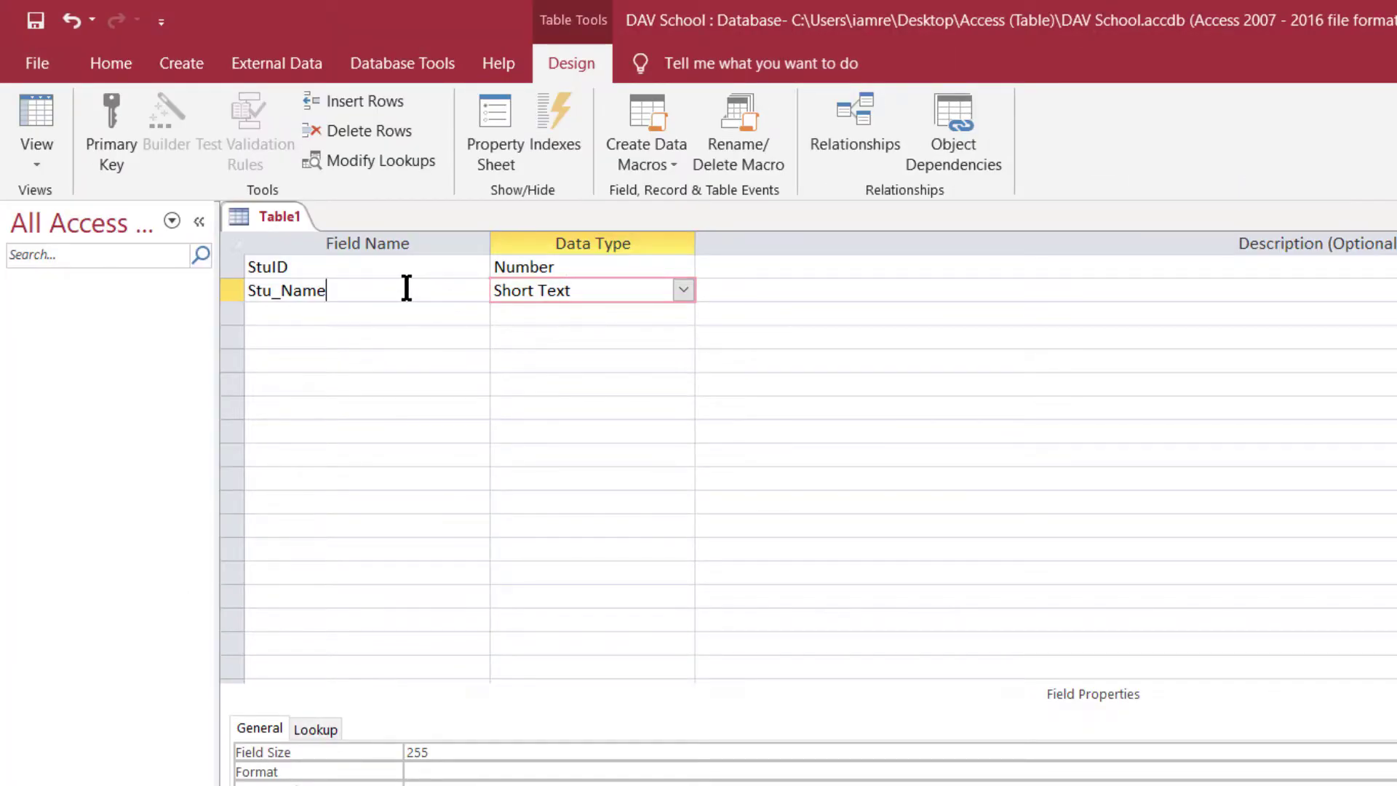
- Add a third field named FatherName with Short Text type, replacing the typed 'Hindi'
left_click(406, 289)
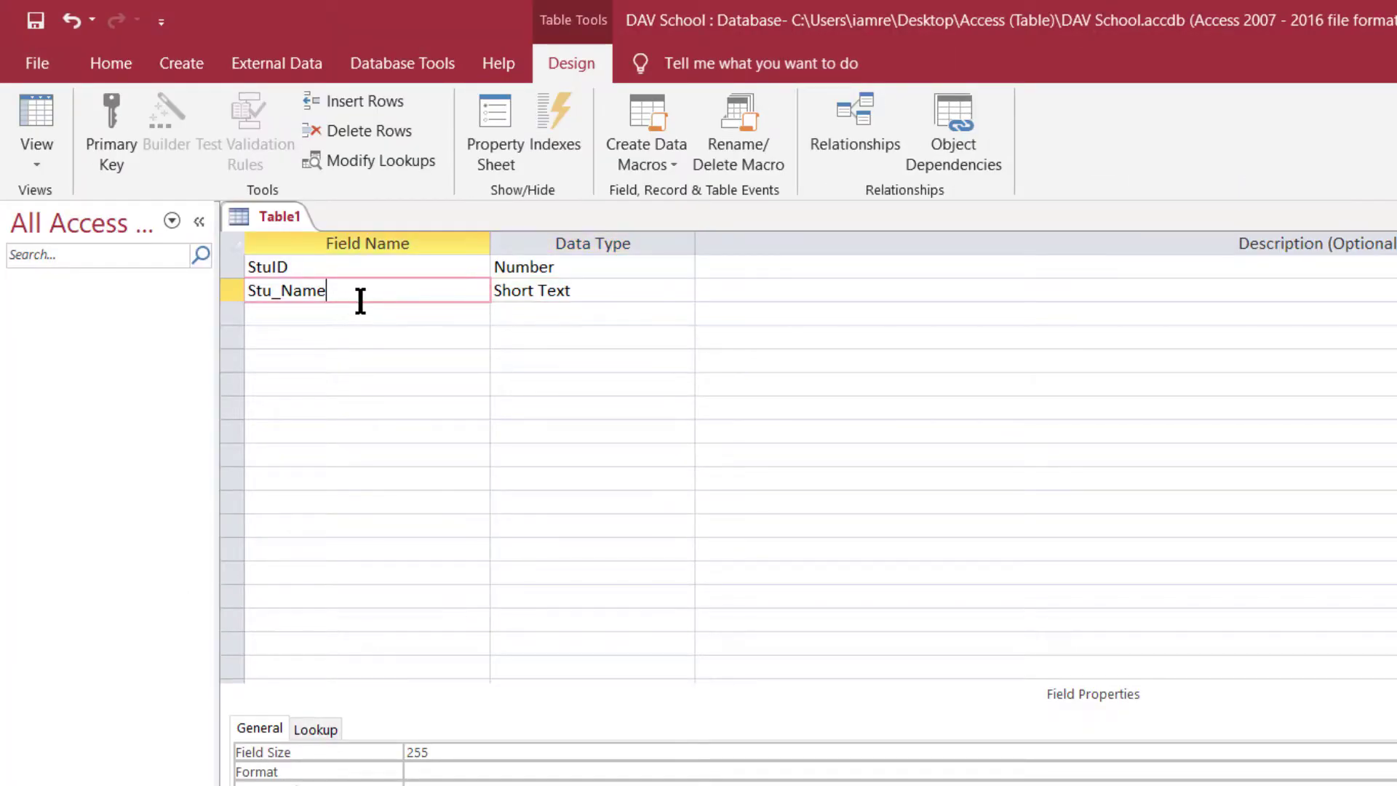
left_click(575, 288)
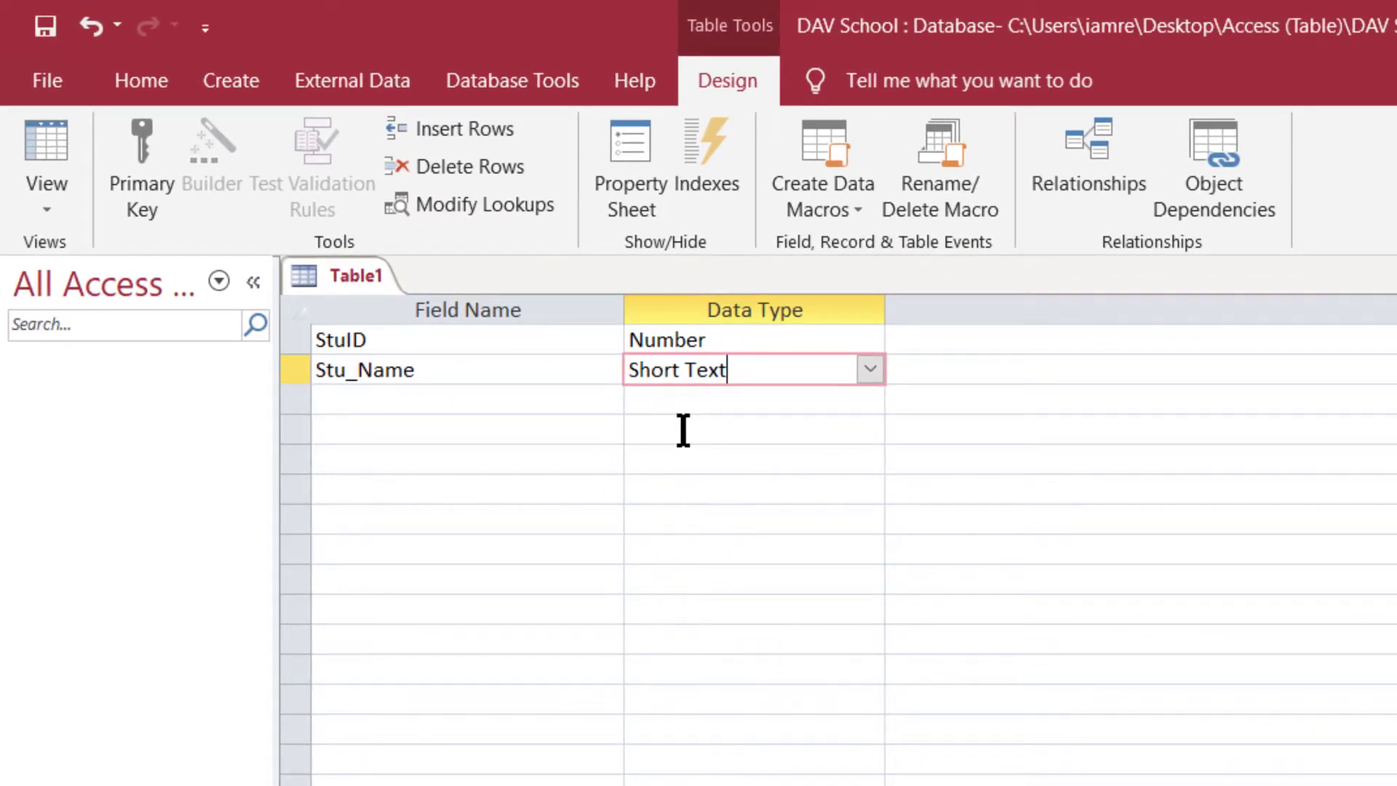
left_click(393, 393)
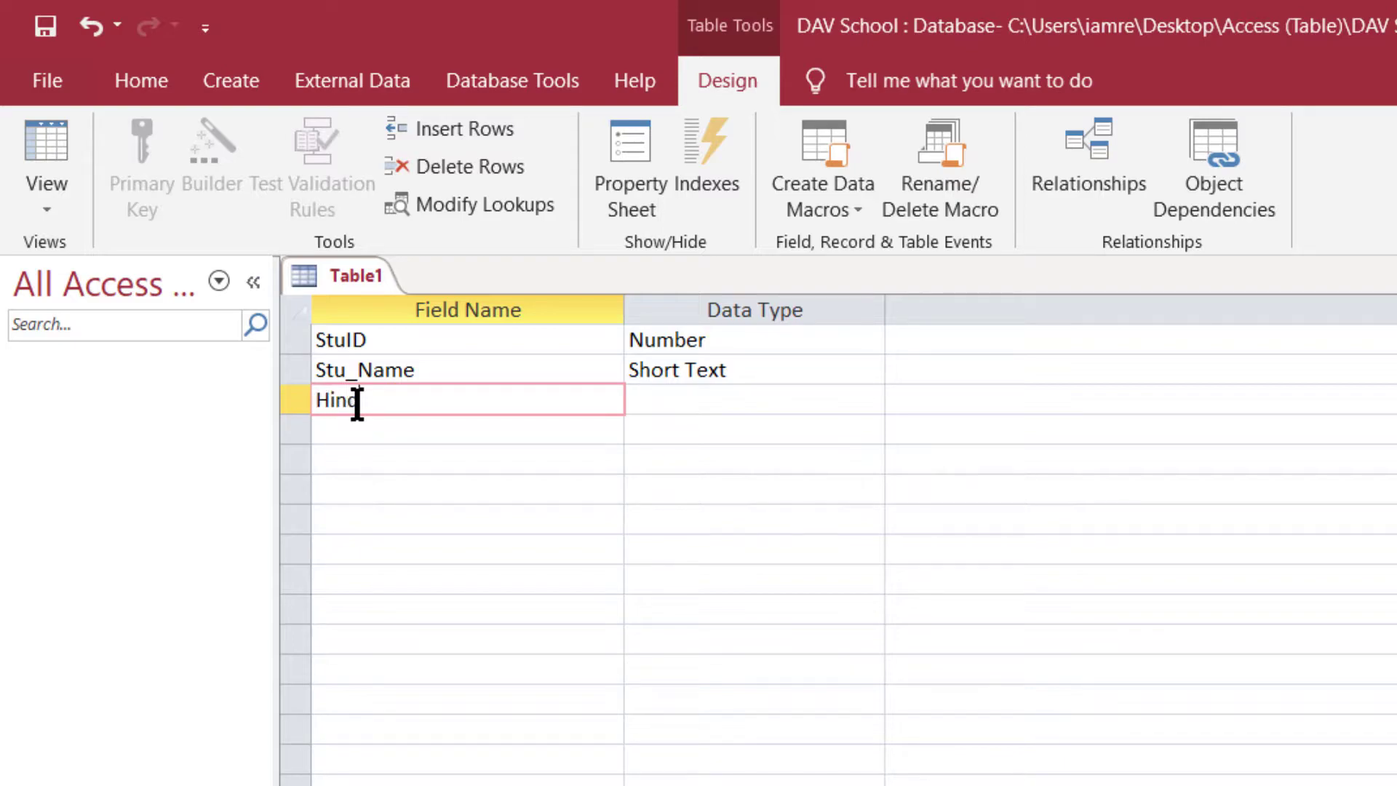
type("Hindi")
key("F2")
key("F2")
left_click_drag(393, 410, 265, 393)
type("FatherName")
left_click(695, 401)
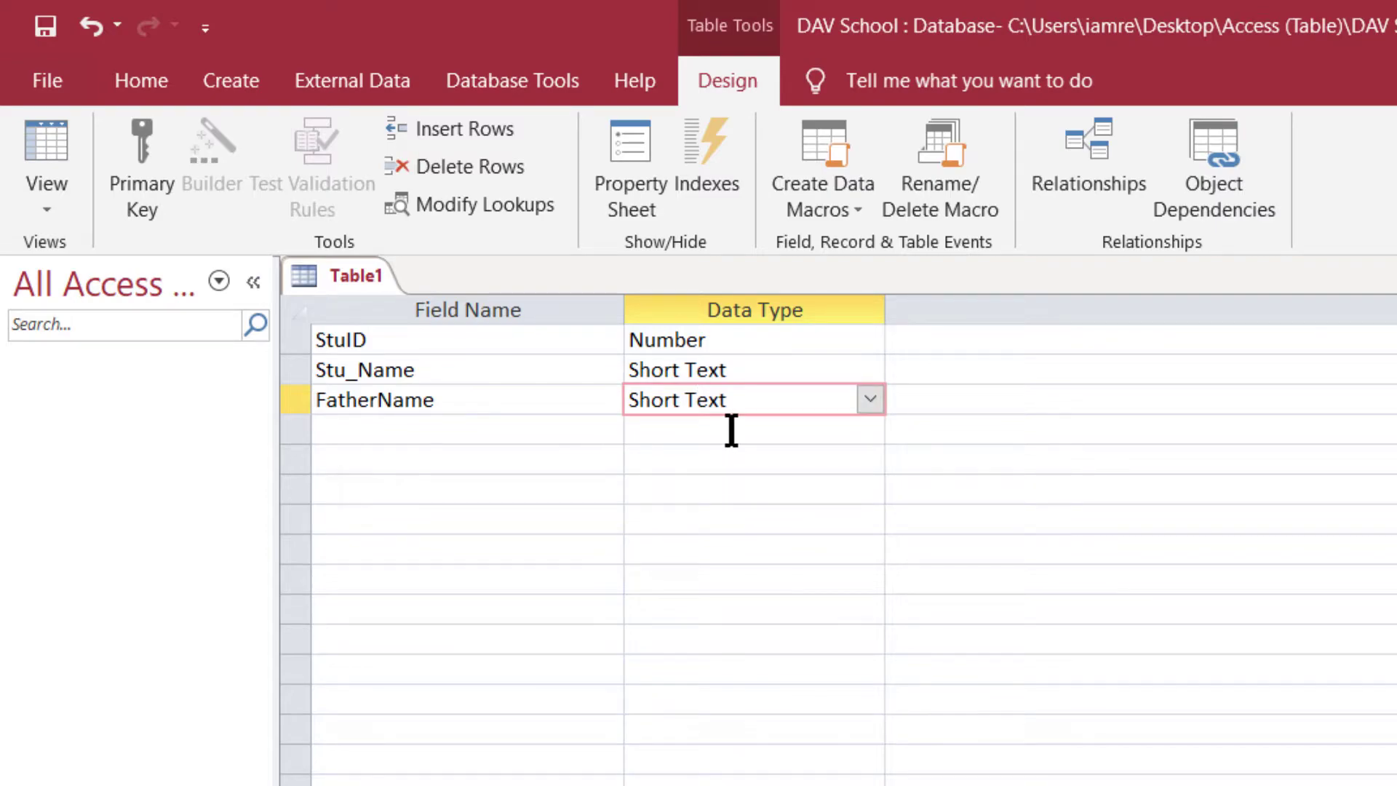
left_click(481, 429)
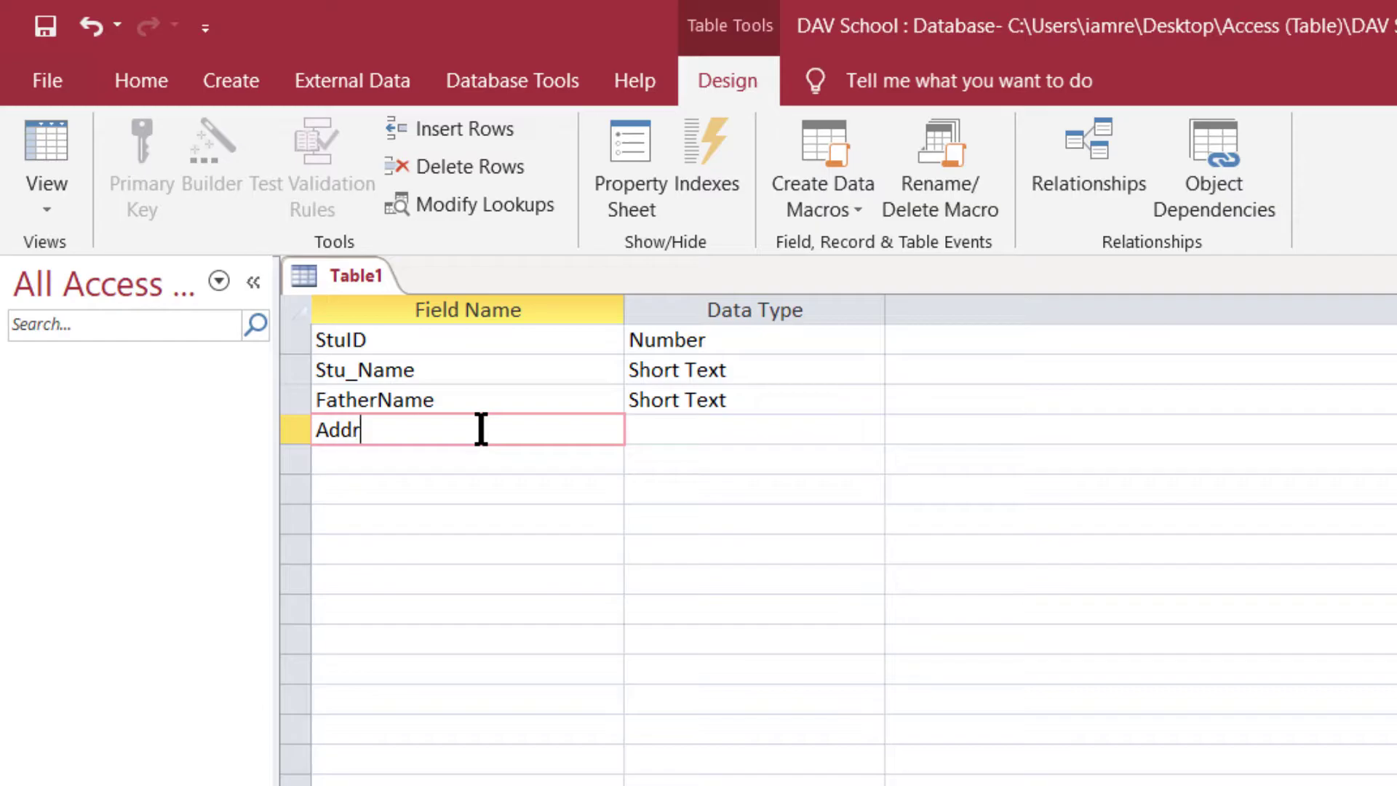
- Set the Address field's data type to Long Text
left_click(686, 429)
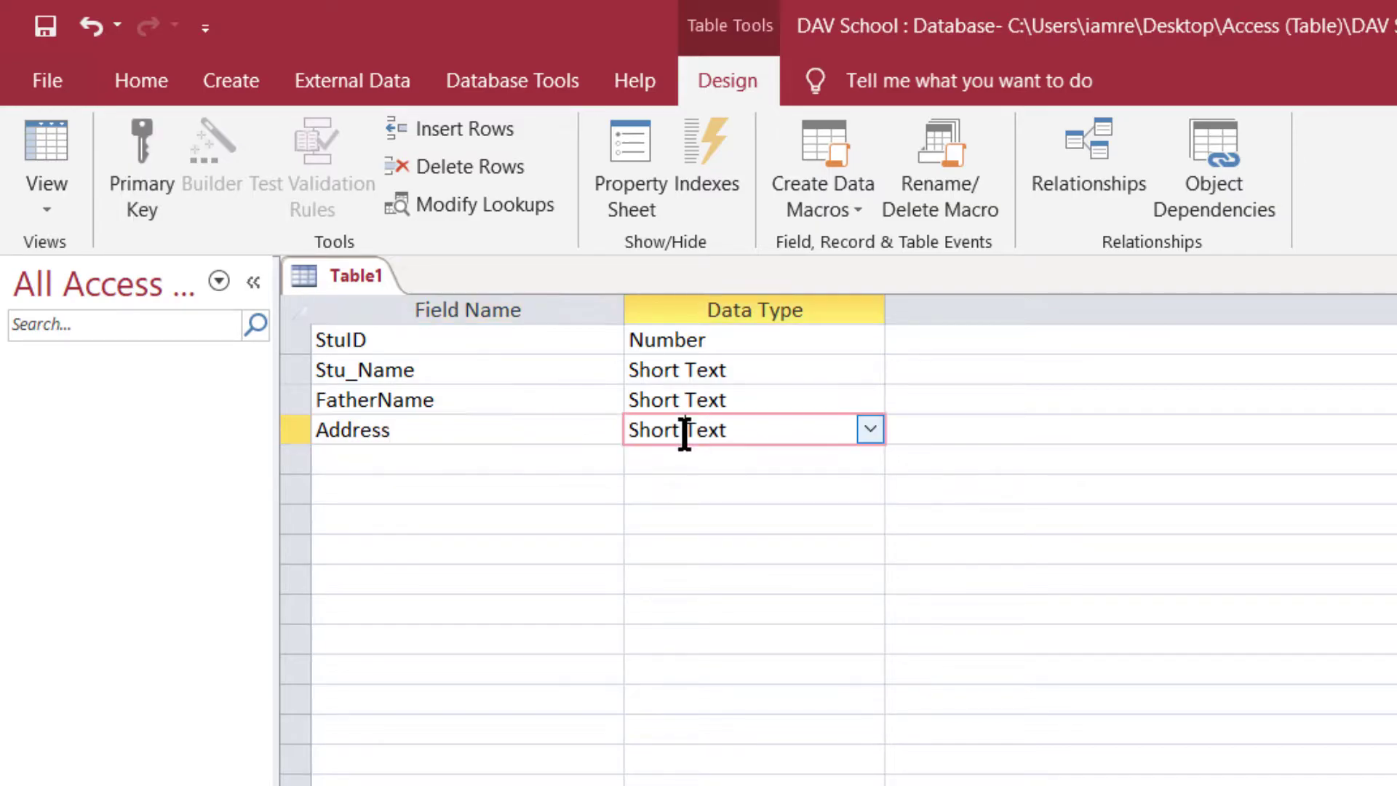
left_click(870, 430)
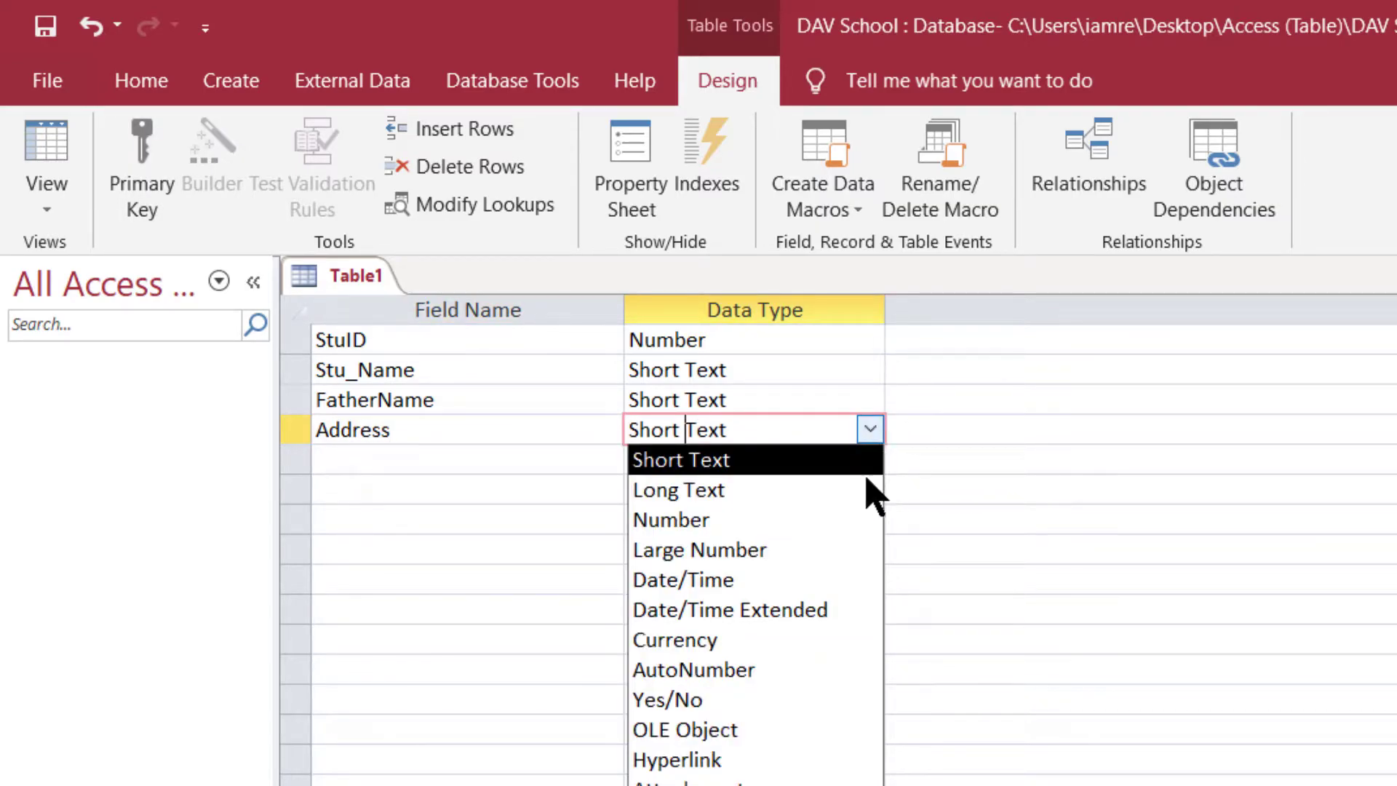
left_click(757, 501)
left_click(761, 429)
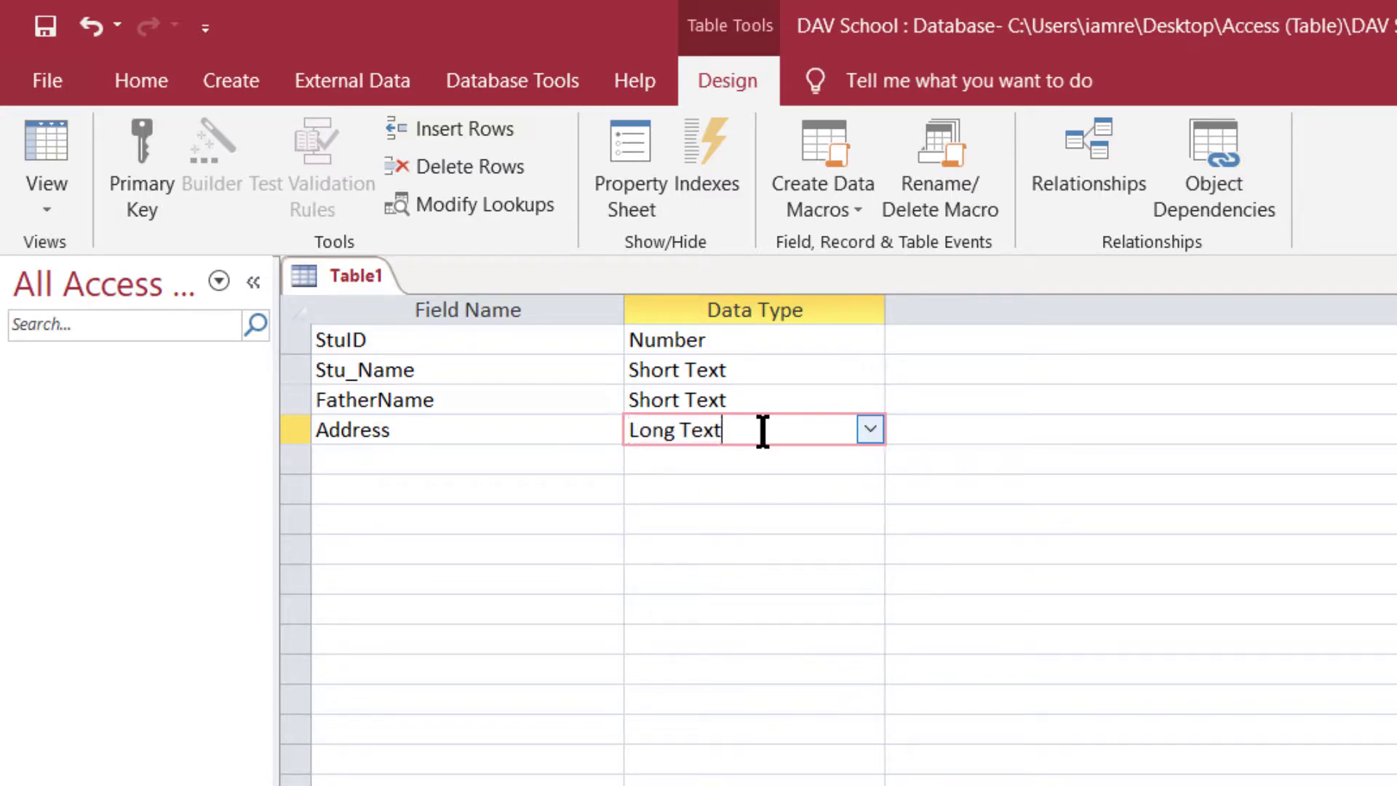
- Add a Mobile field below Address with data type Number
left_click(398, 464)
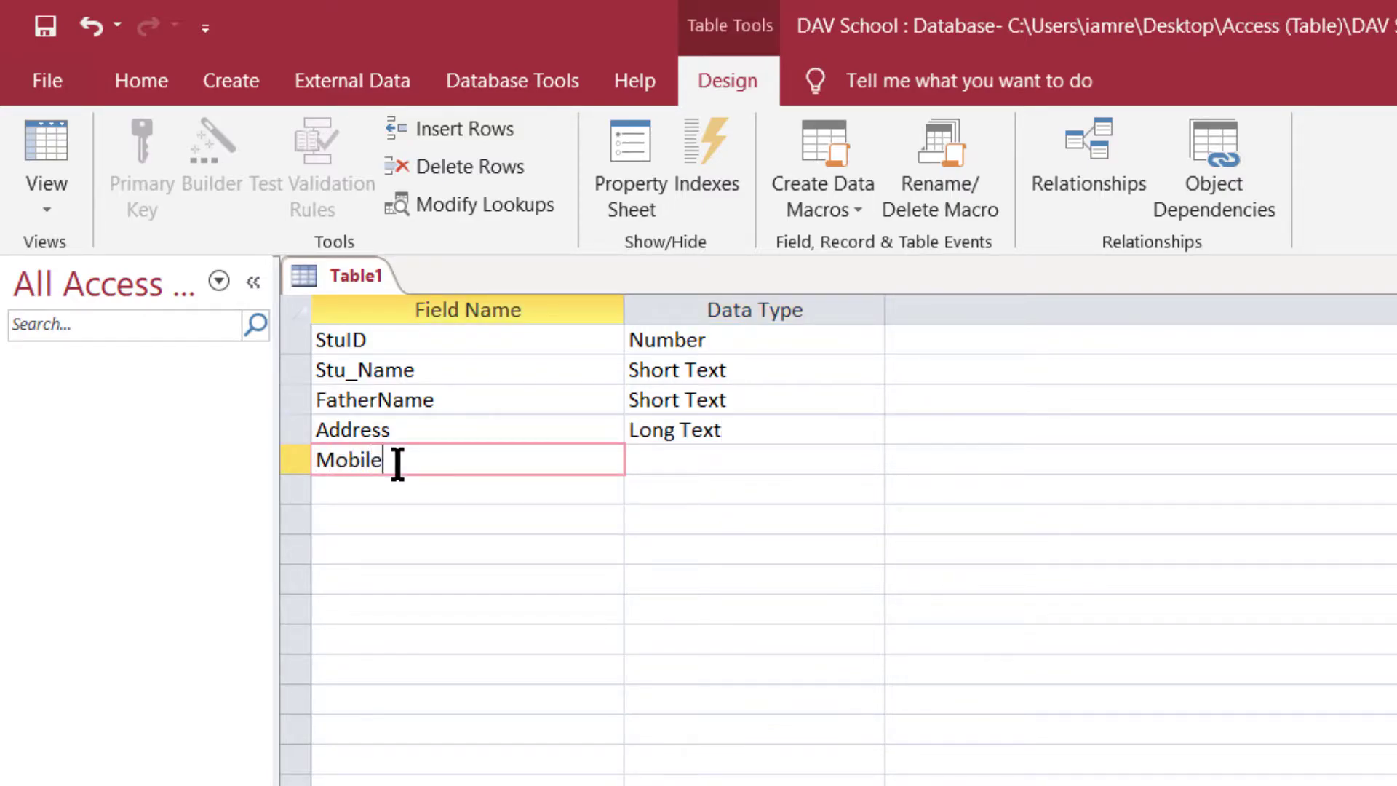
left_click(672, 466)
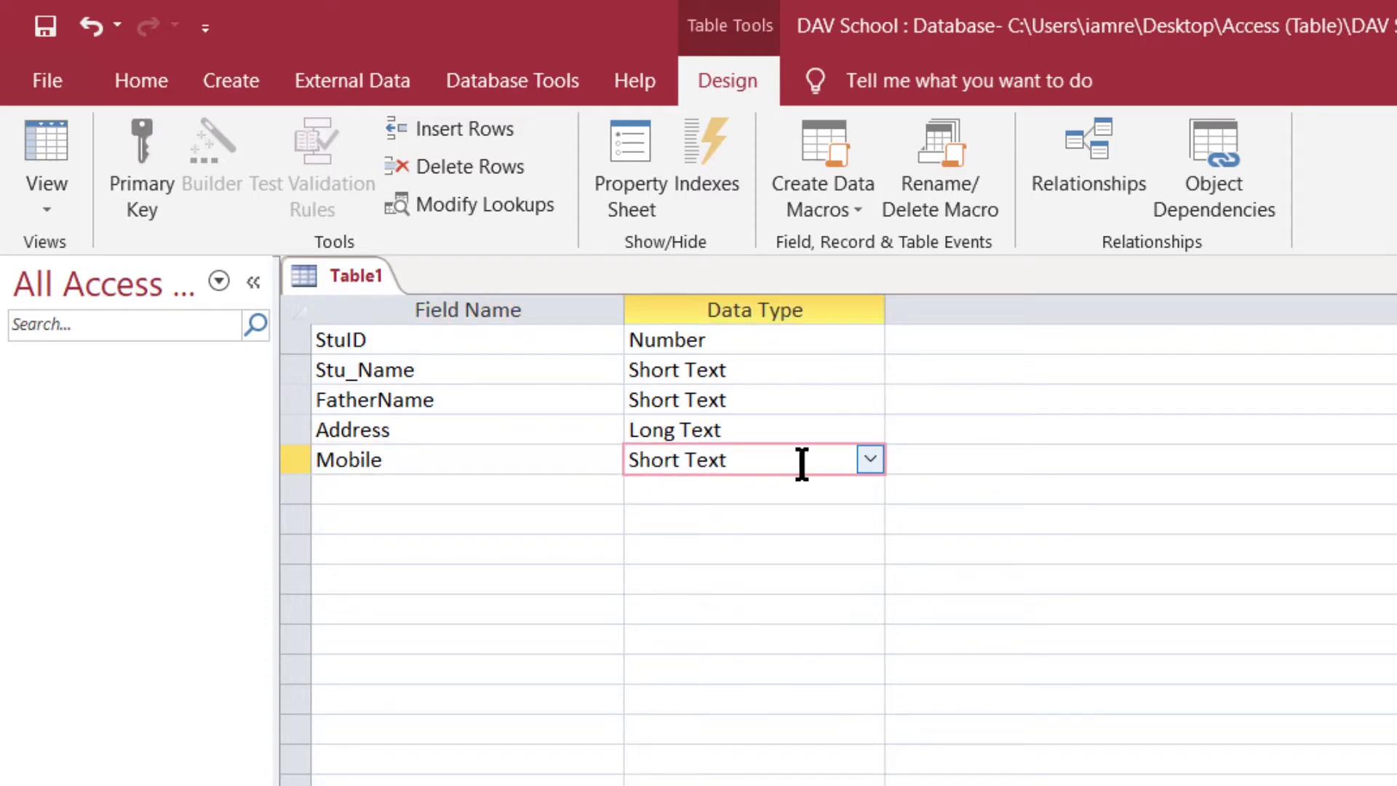
left_click(870, 459)
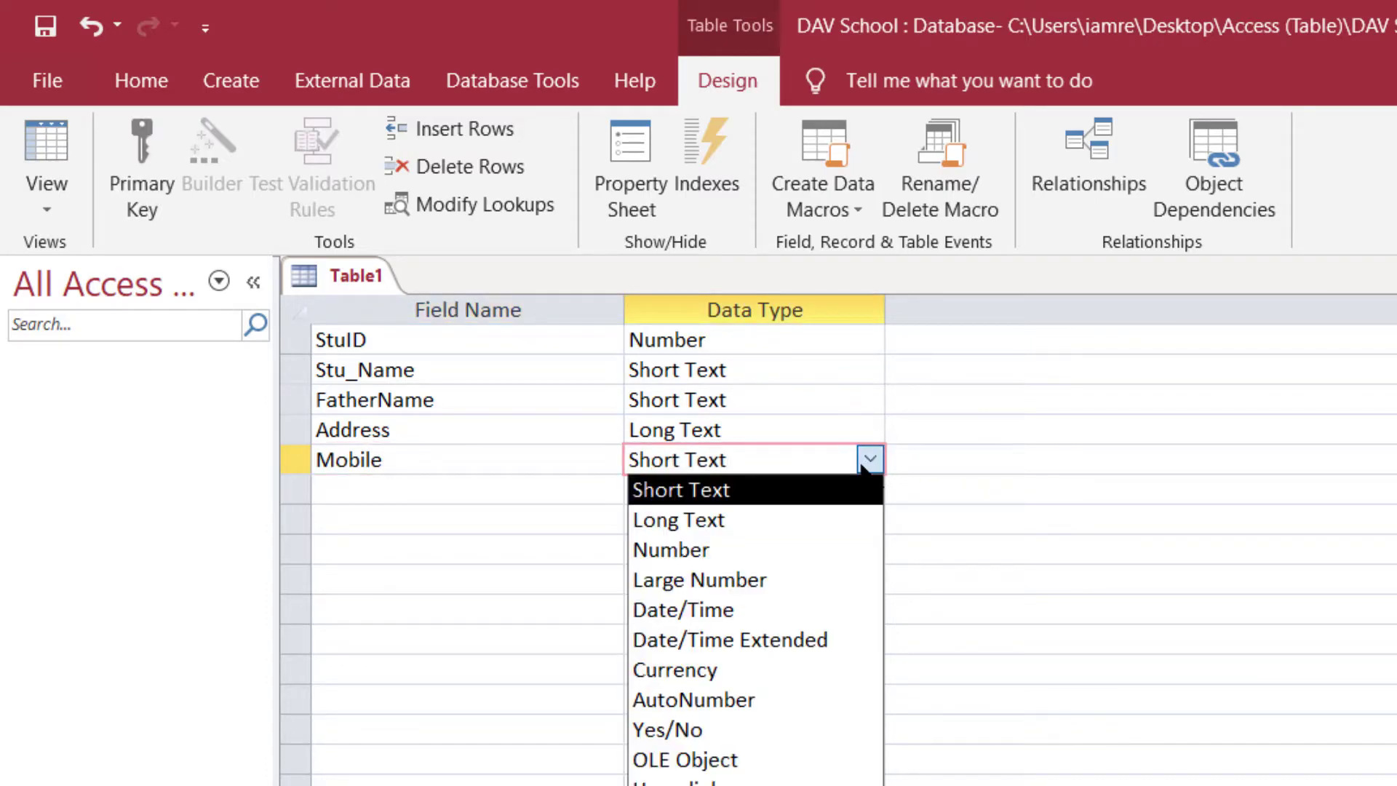
left_click(719, 560)
left_click(769, 437)
left_click(759, 469)
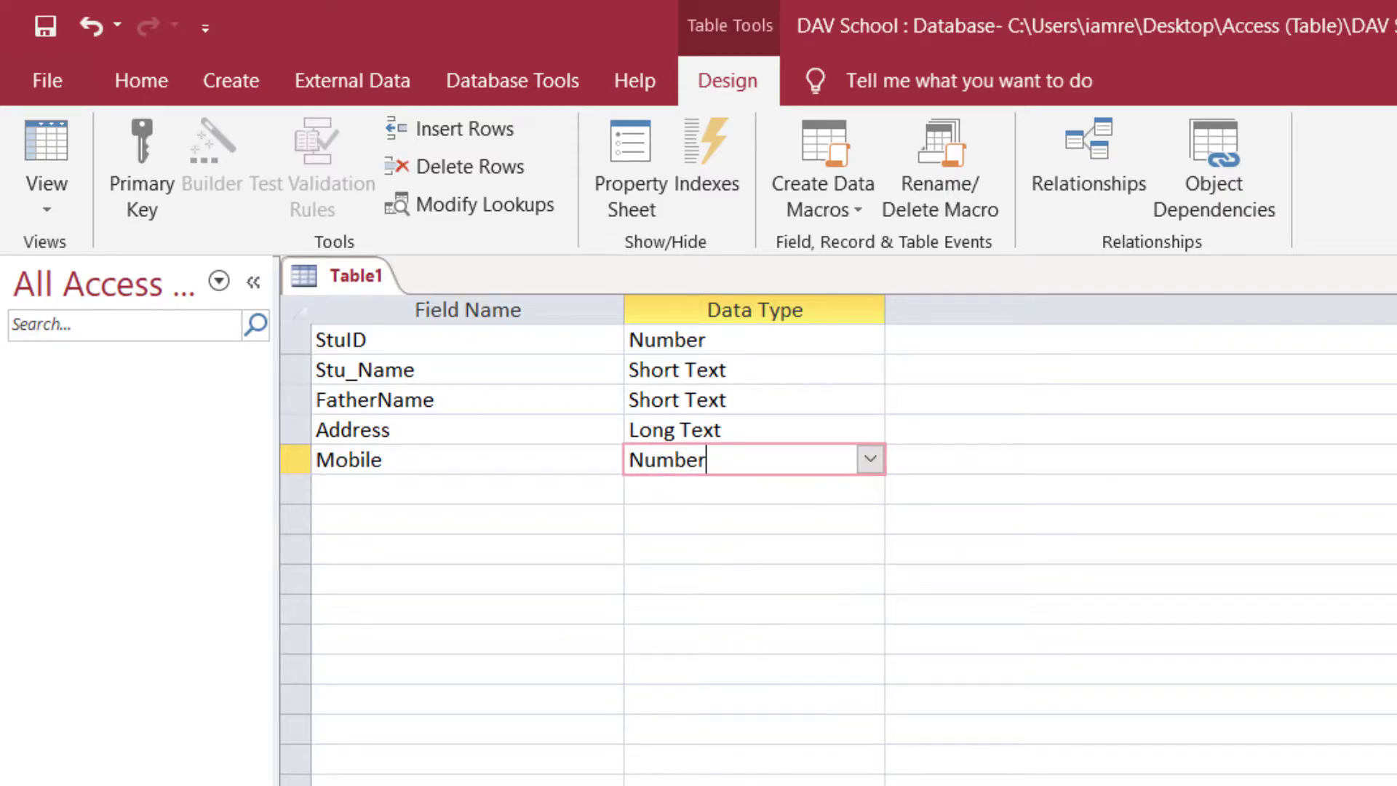
key("alt+Tab")
- Add a bold Mobile header in D1 and widen column D
left_click(703, 388)
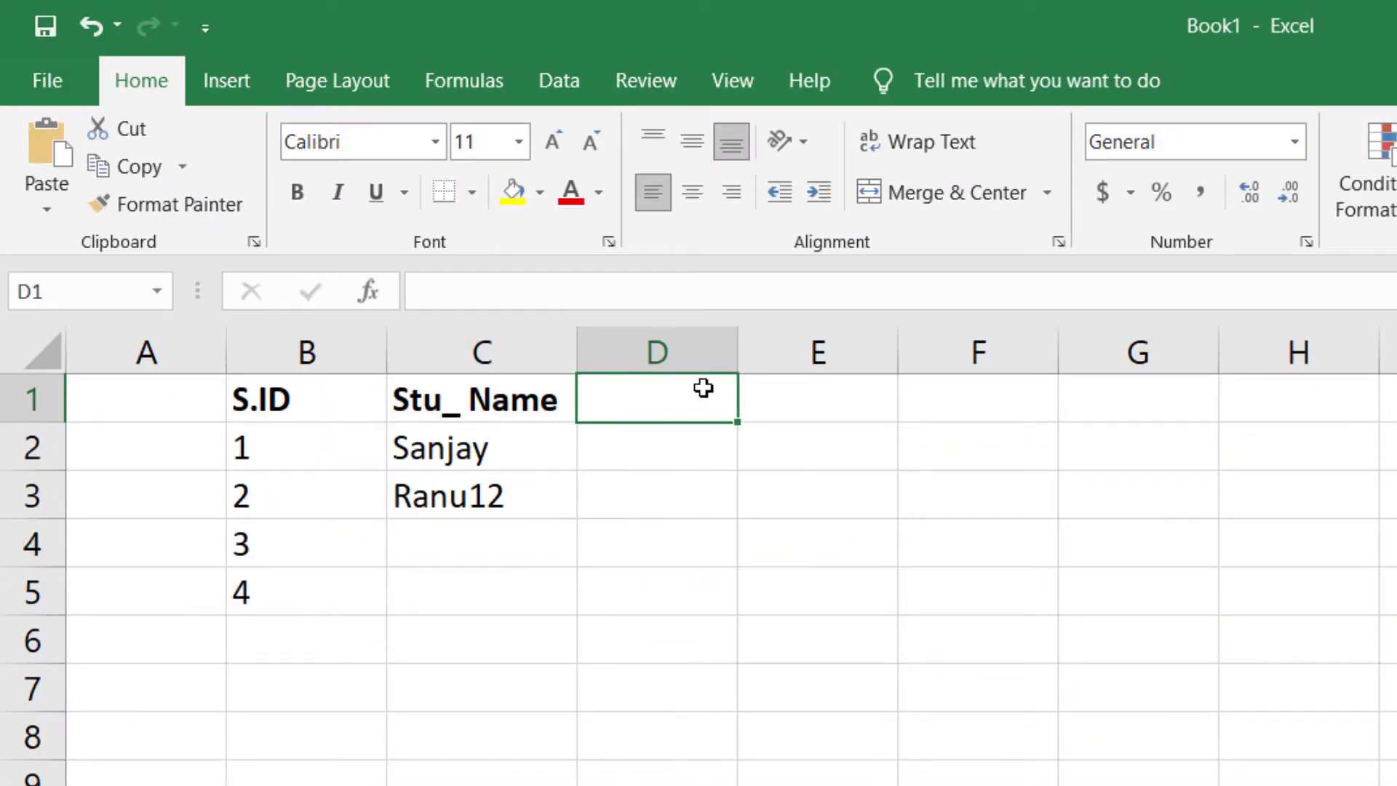
key("ctrl+b")
type("N")
key("BackSpace")
type("Mobile")
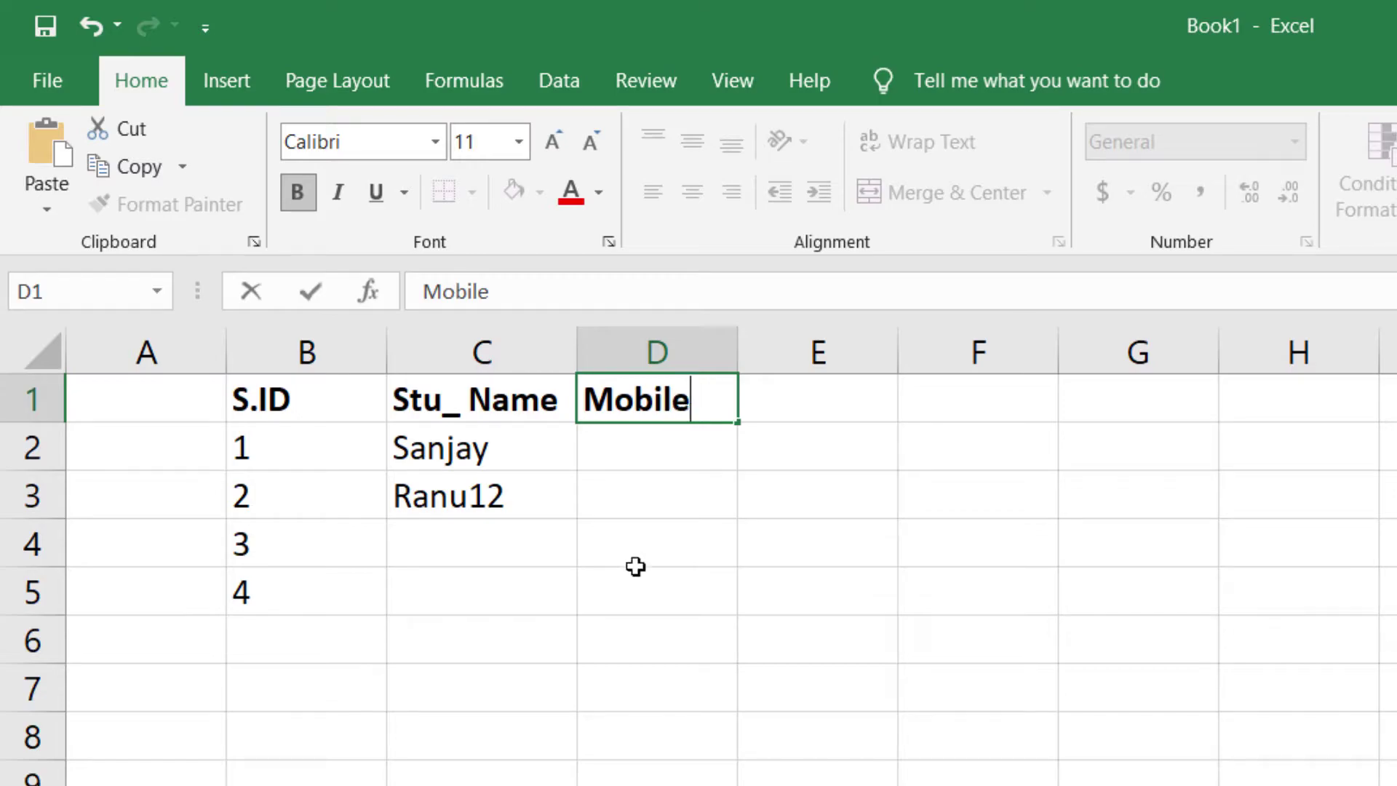
left_click(636, 565)
left_click_drag(736, 331, 762, 335)
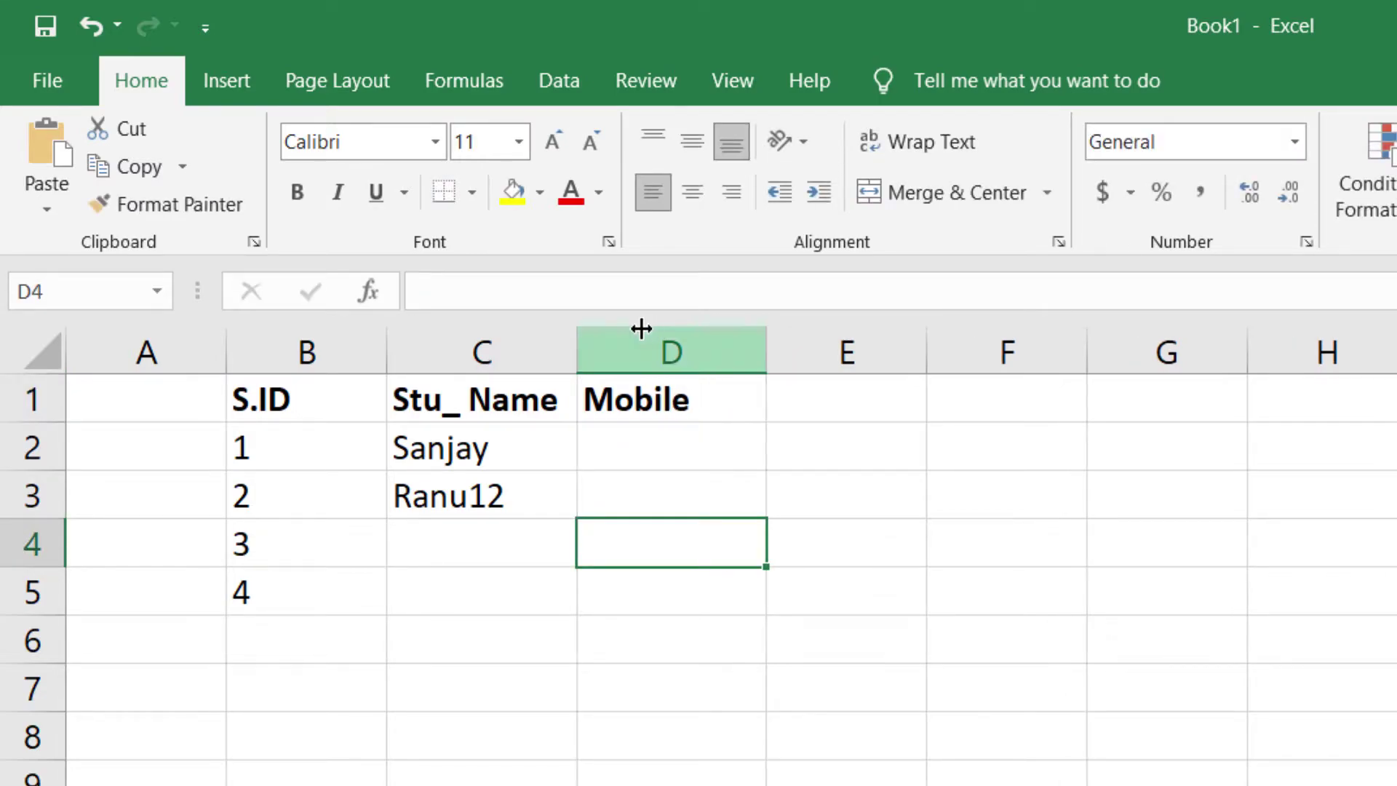
mouse_move(582, 336)
left_mouse_down()
mouse_move(571, 336)
mouse_move(589, 338)
left_mouse_up()
left_click(757, 405)
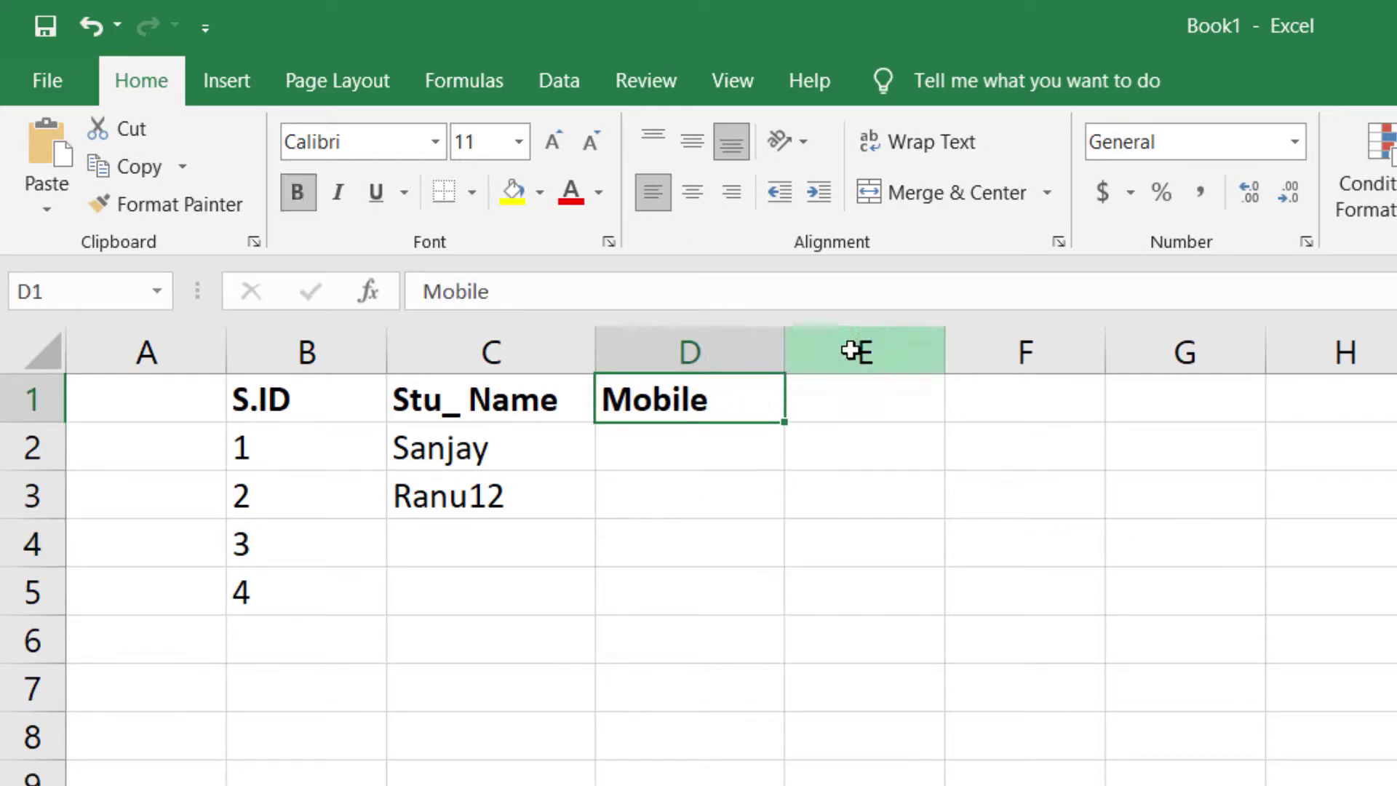
left_click_drag(785, 349, 911, 349)
- Enter a sample mobile number in D2 and select it for editing
left_click(715, 442)
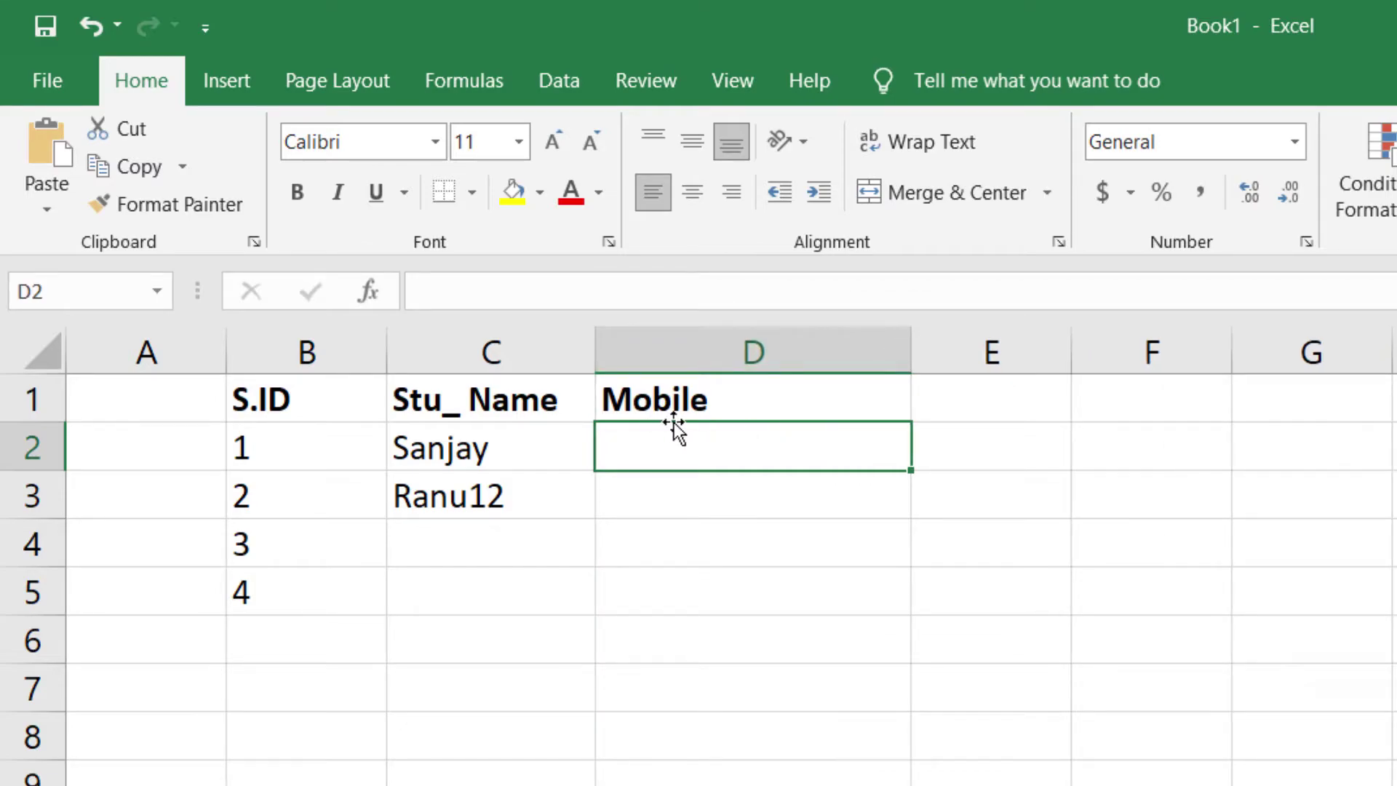
type("876")
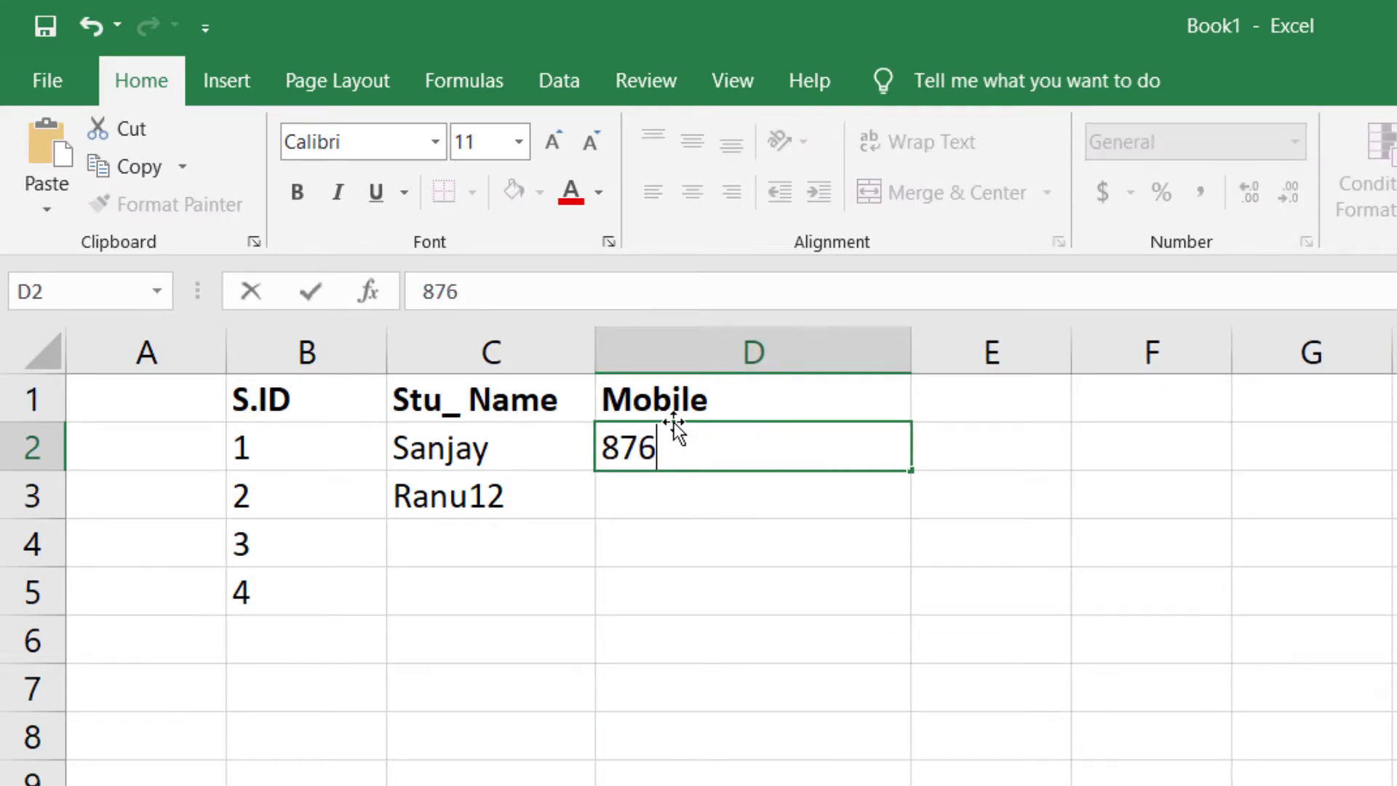
type("754567")
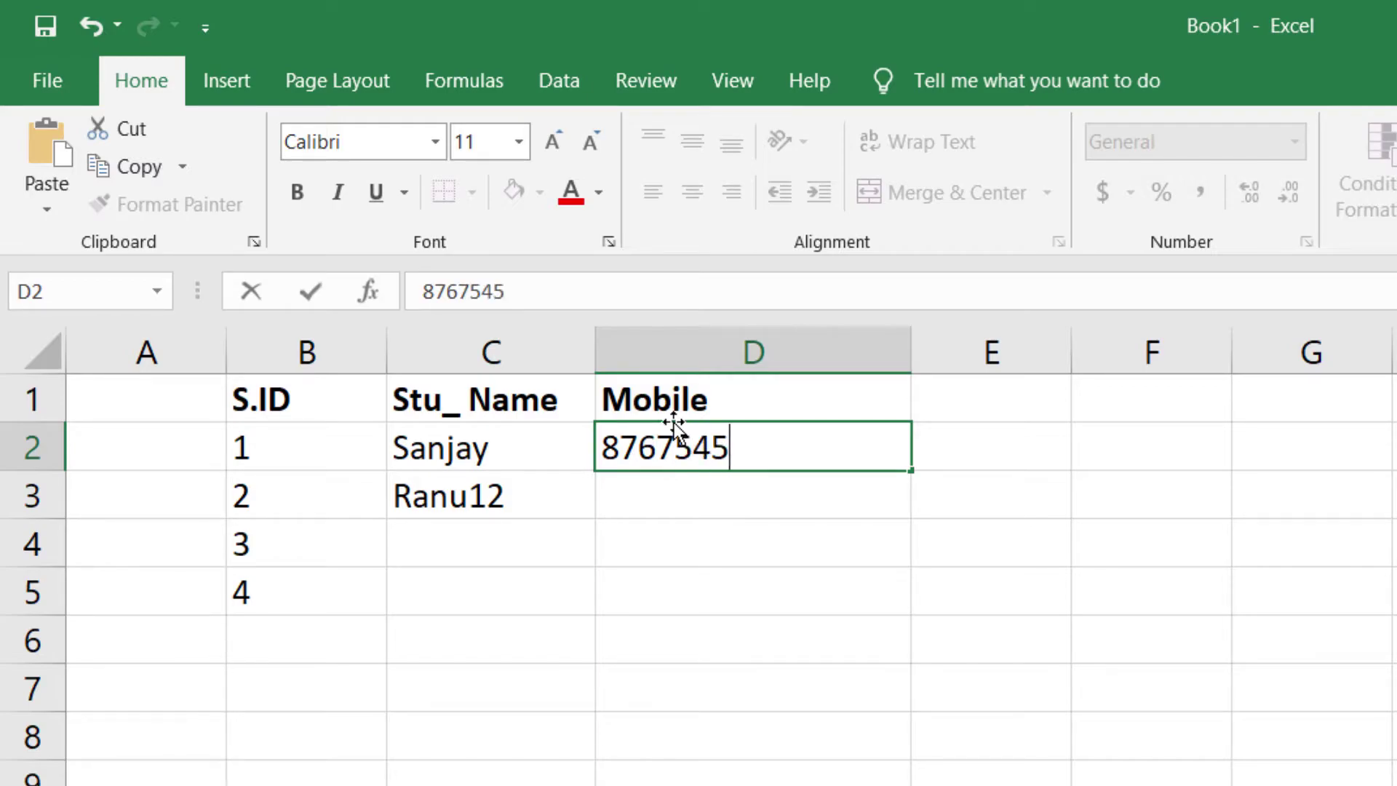
left_click(720, 546)
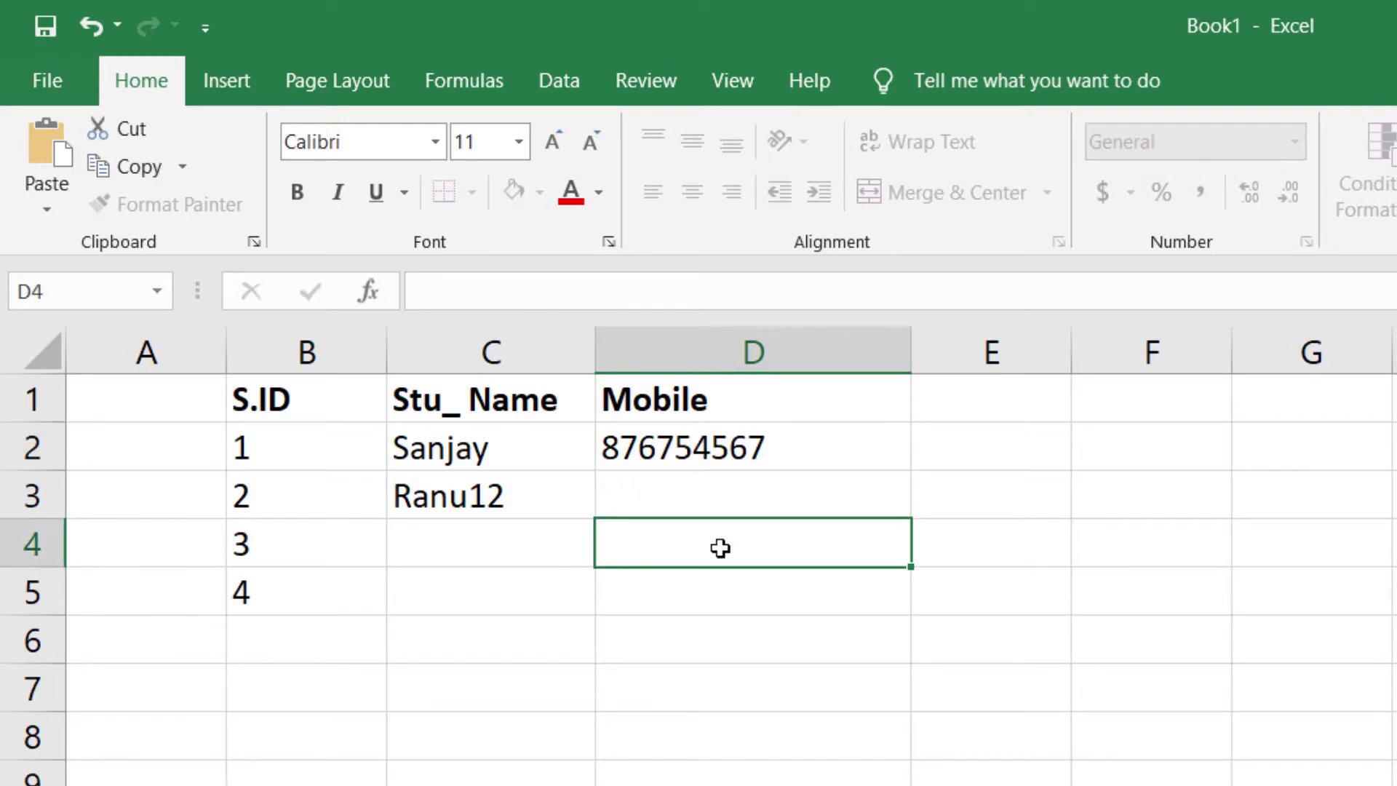
left_click(745, 455)
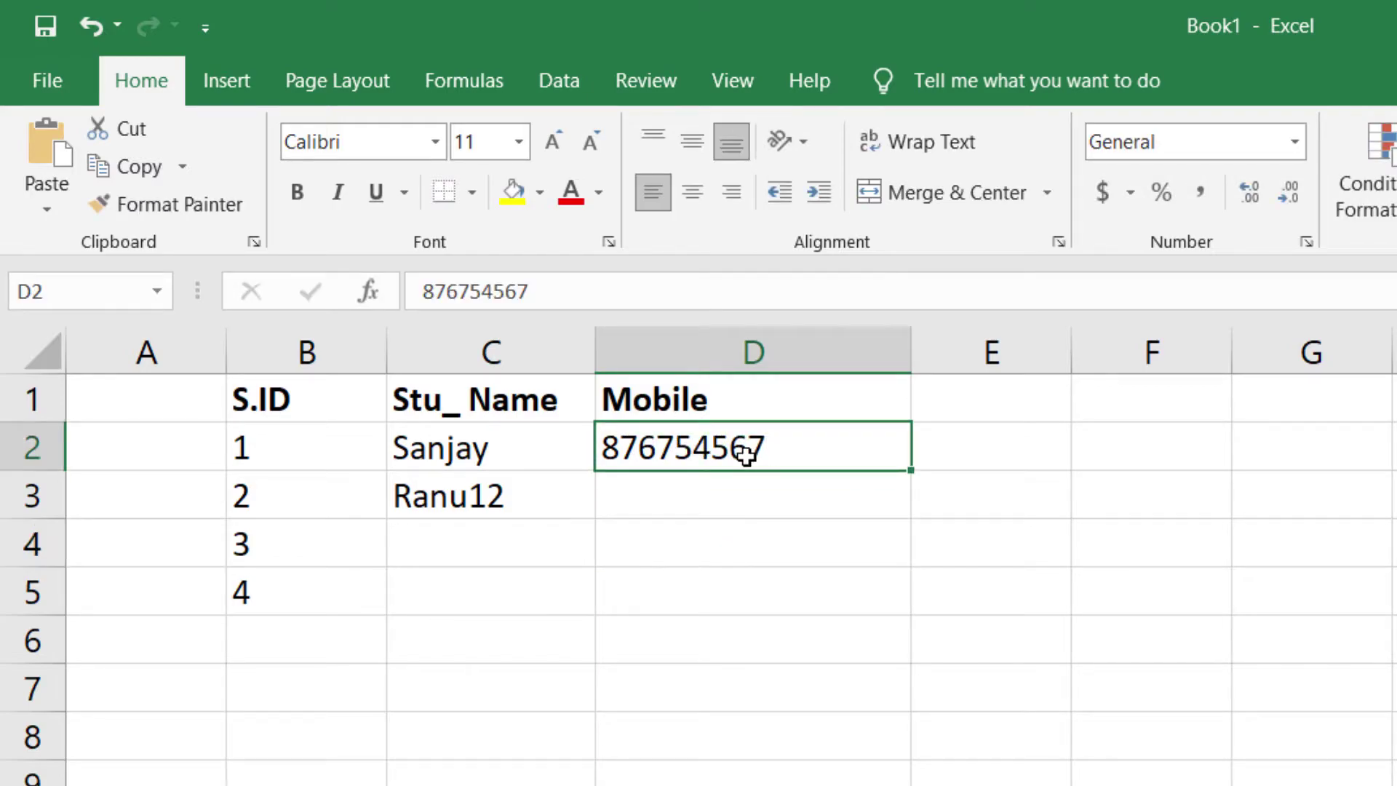
double_click(809, 458)
left_click_drag(807, 458, 598, 445)
left_click(709, 466)
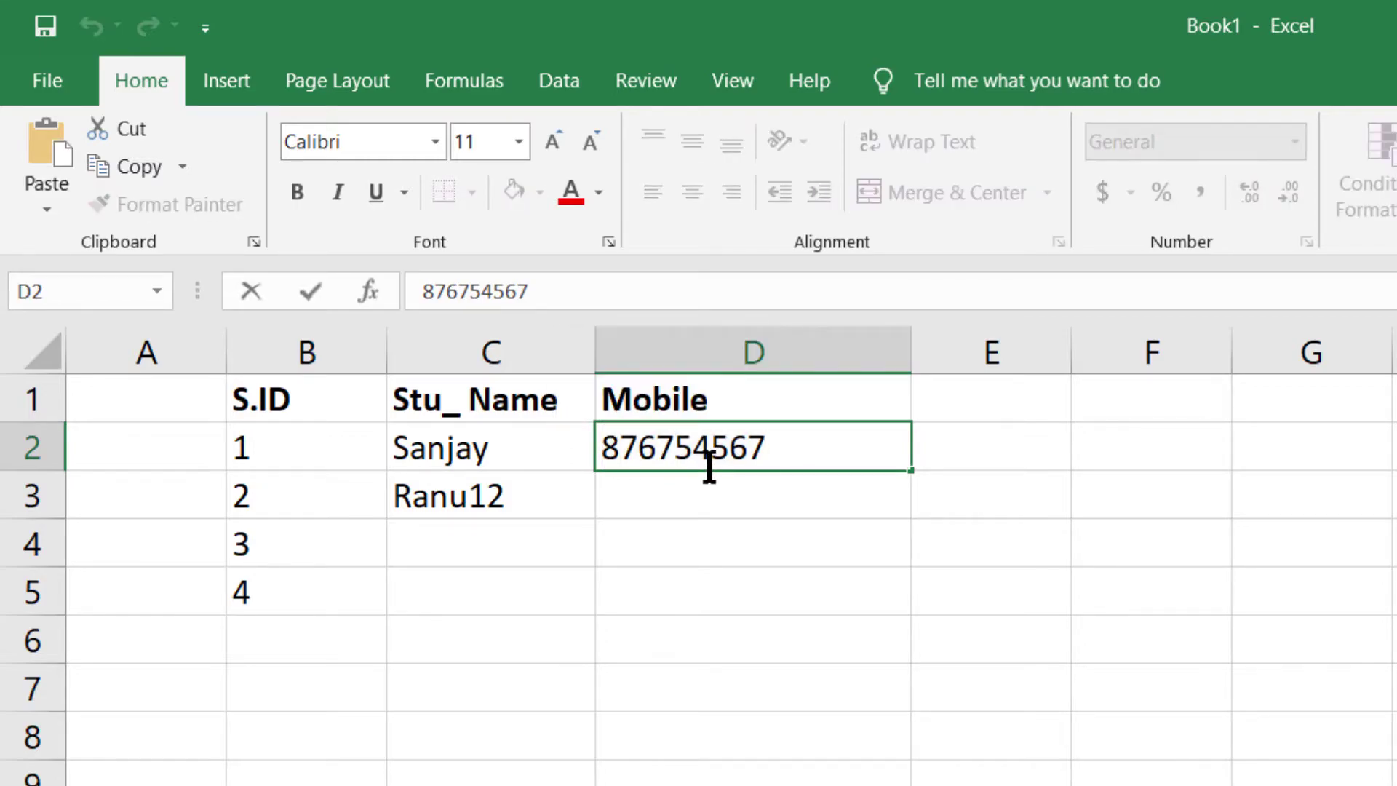
left_click_drag(788, 458, 585, 451)
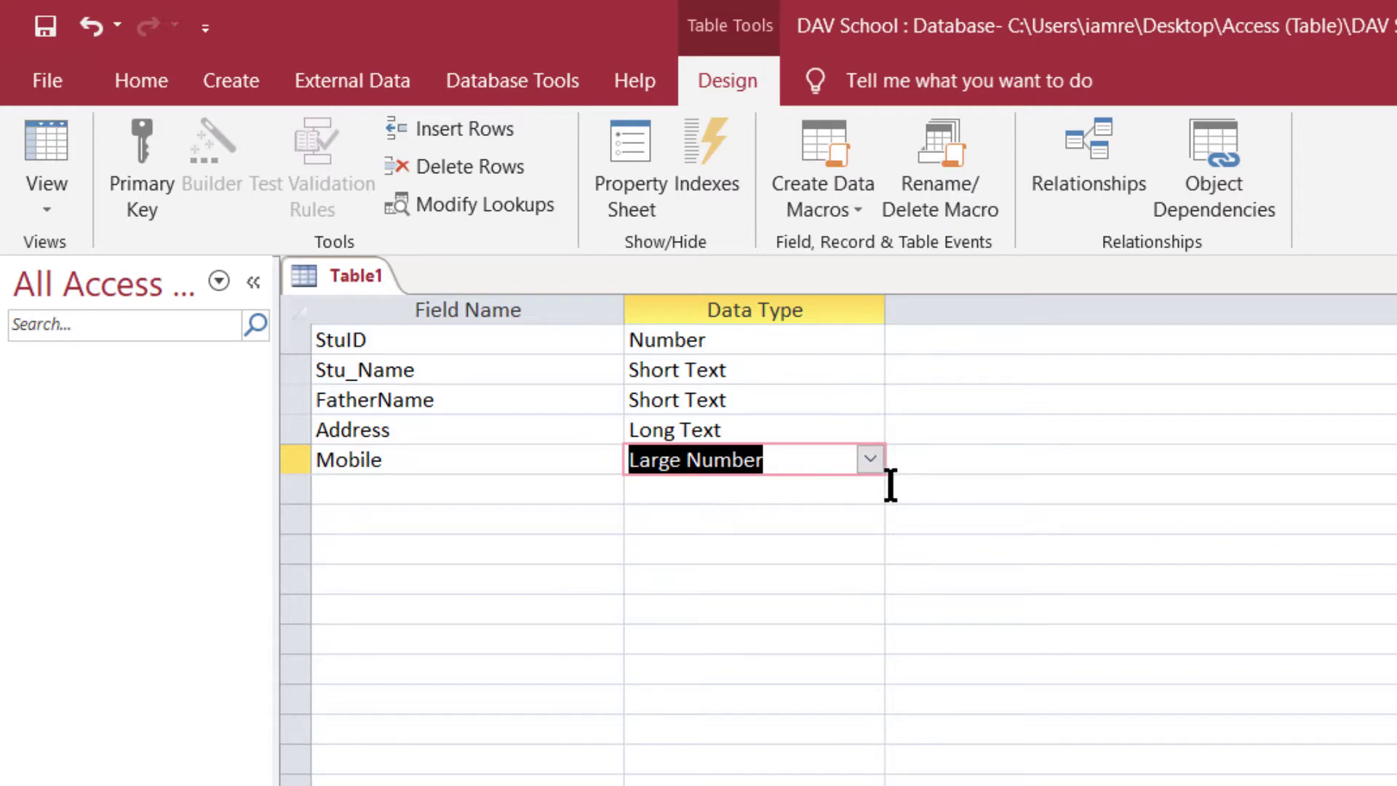
- Pick Number as the data type in the next empty field row
left_click(868, 483)
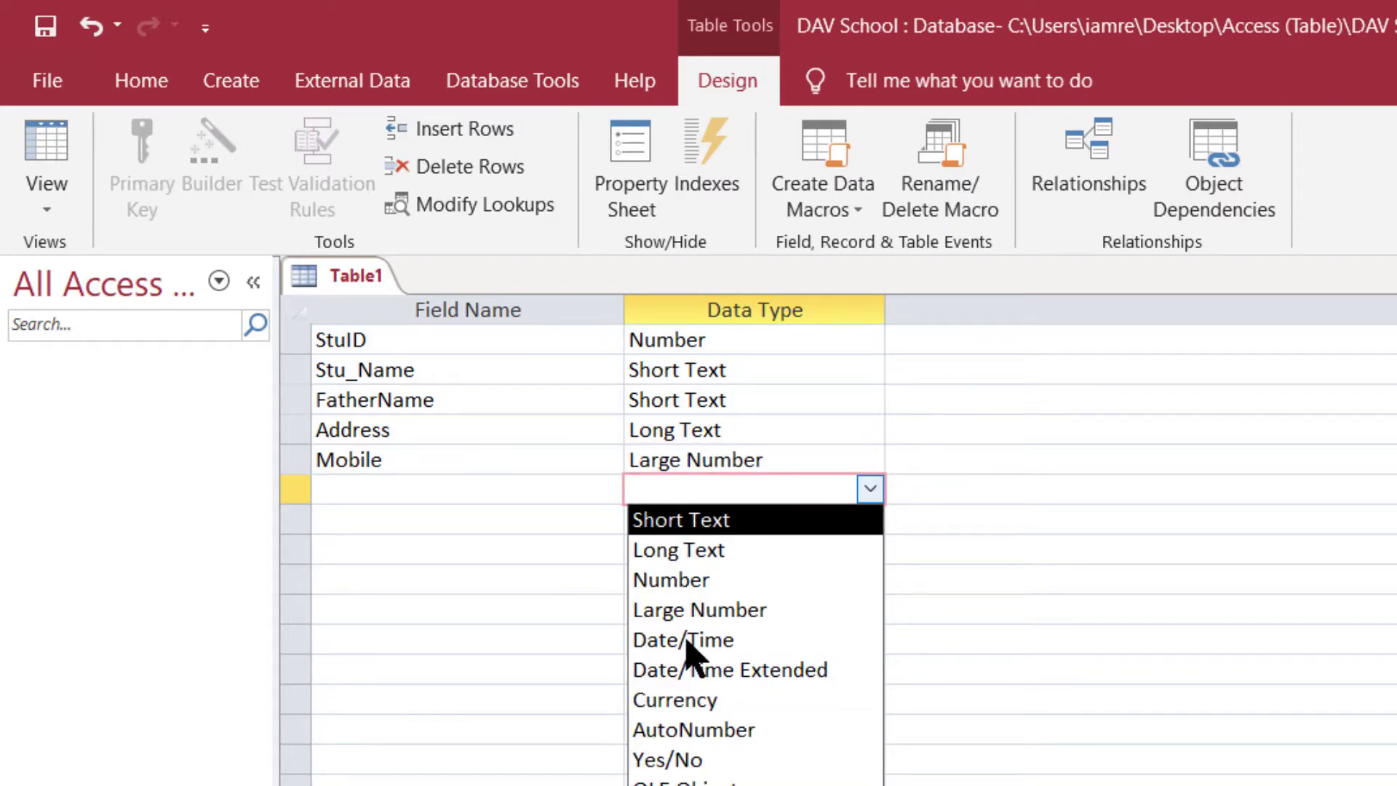
left_click(666, 586)
left_click(756, 498)
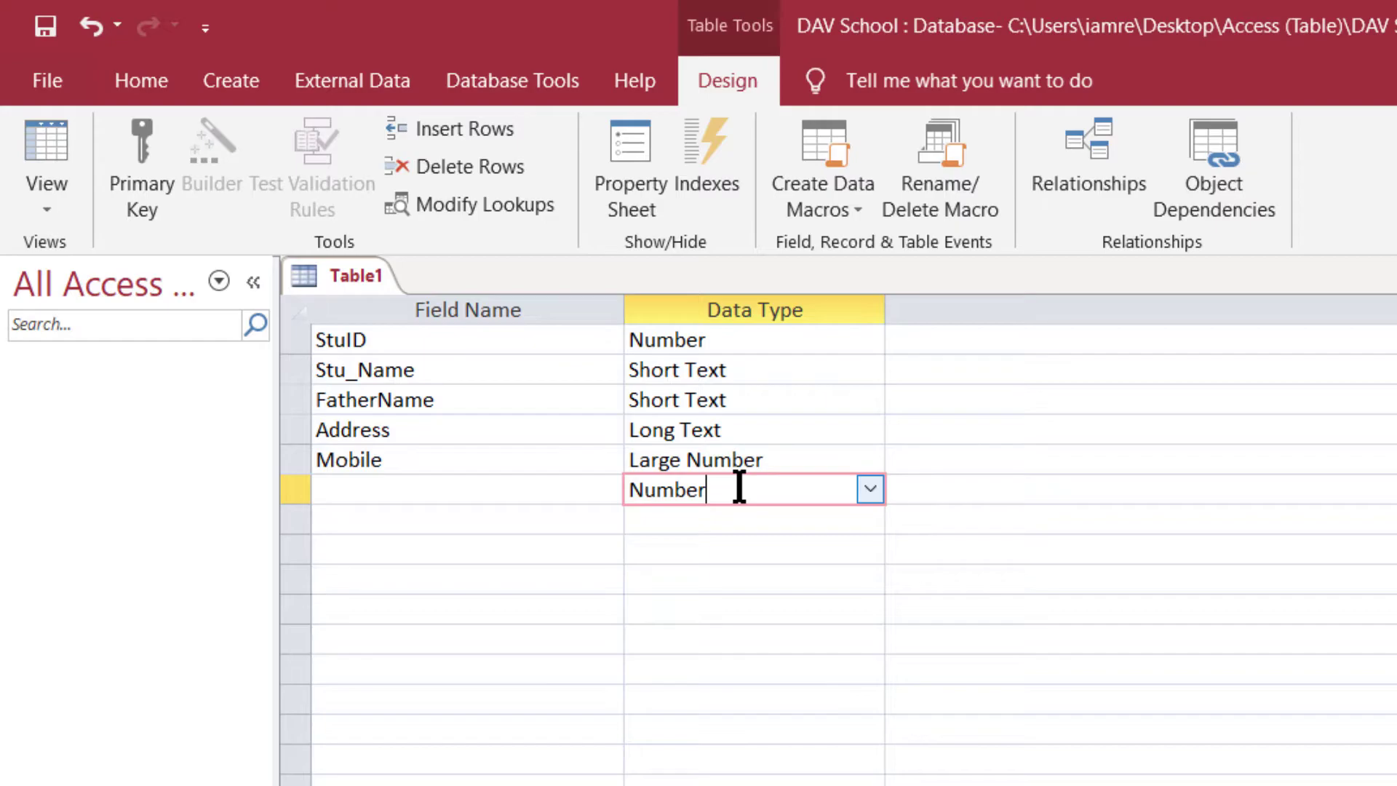
- Change the Mobile field's data type to Short Text
left_click(518, 489)
left_click(747, 469)
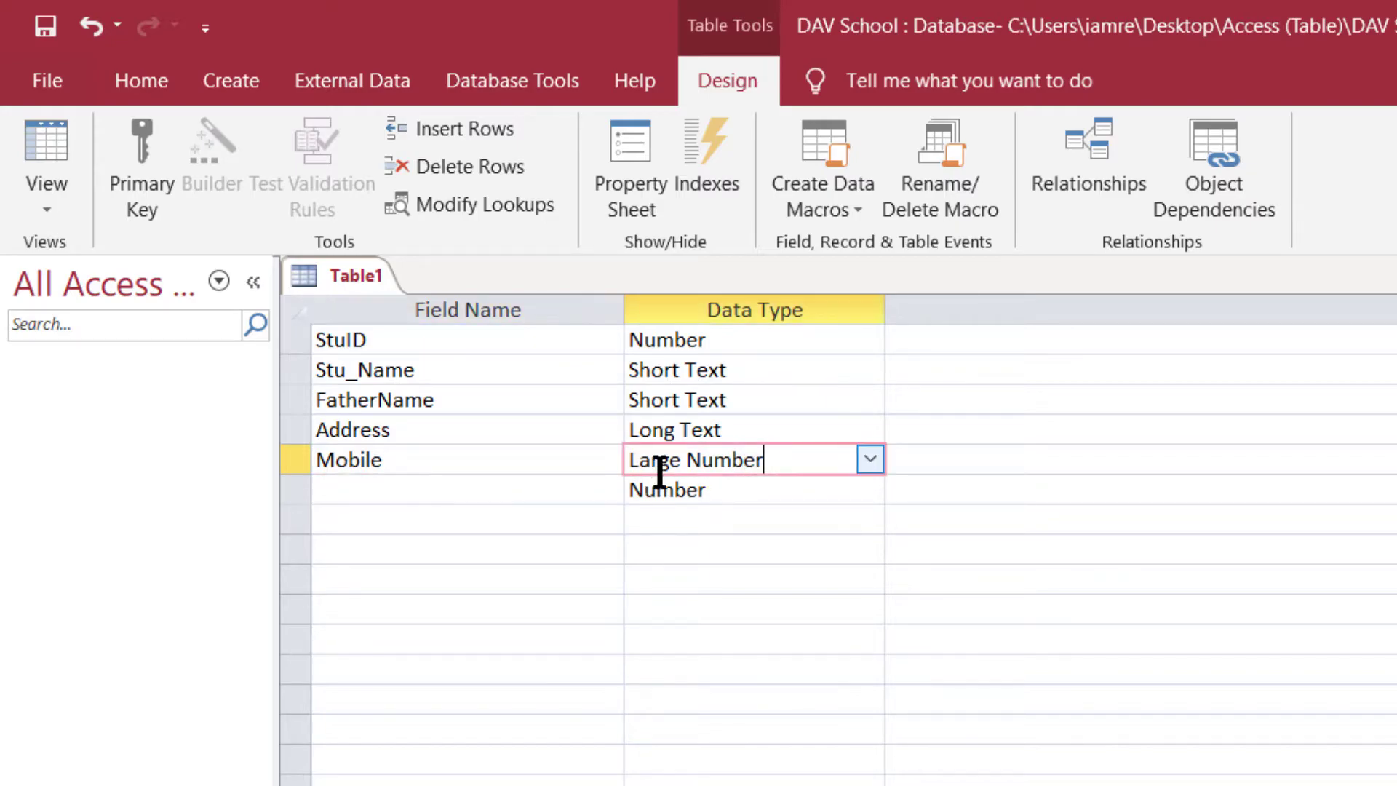
left_click(870, 459)
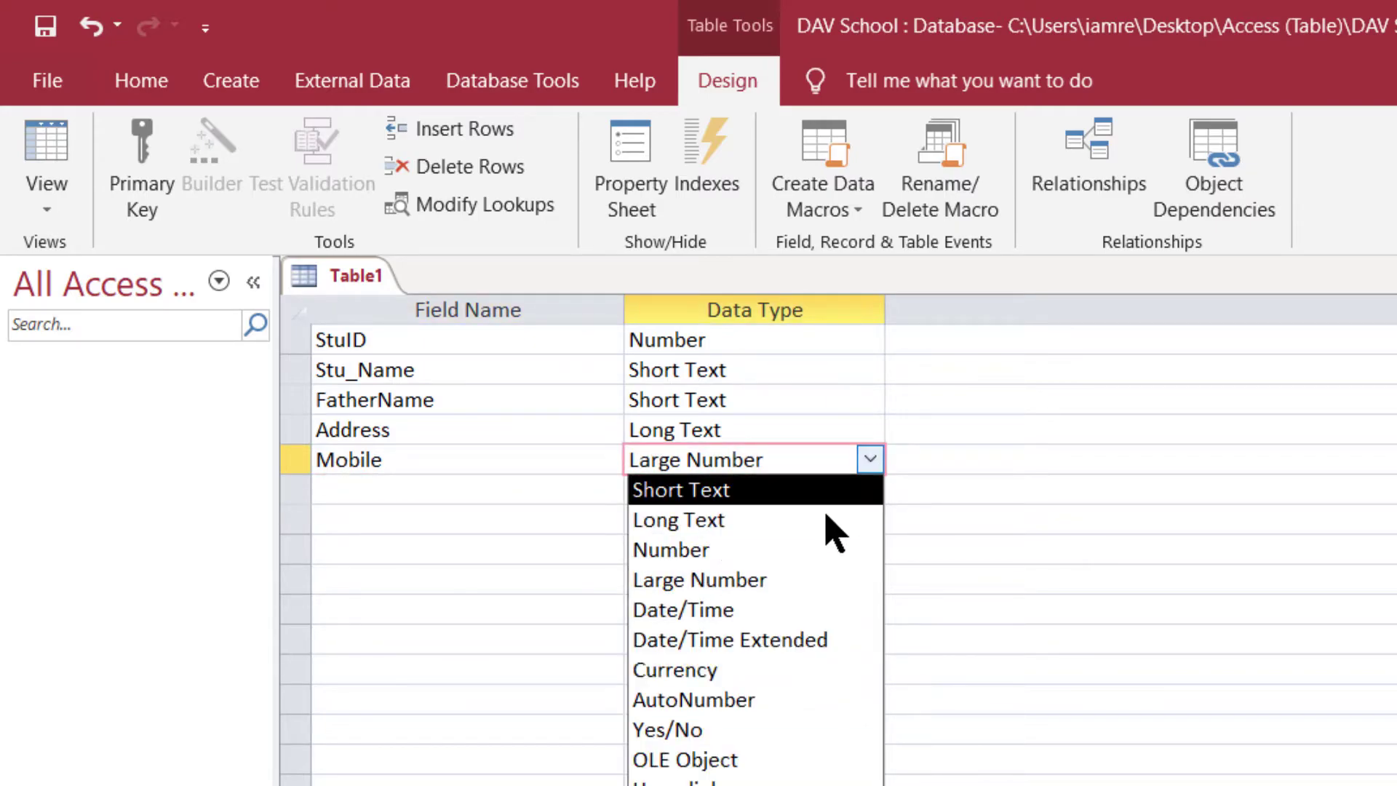
left_click(705, 490)
left_click(477, 491)
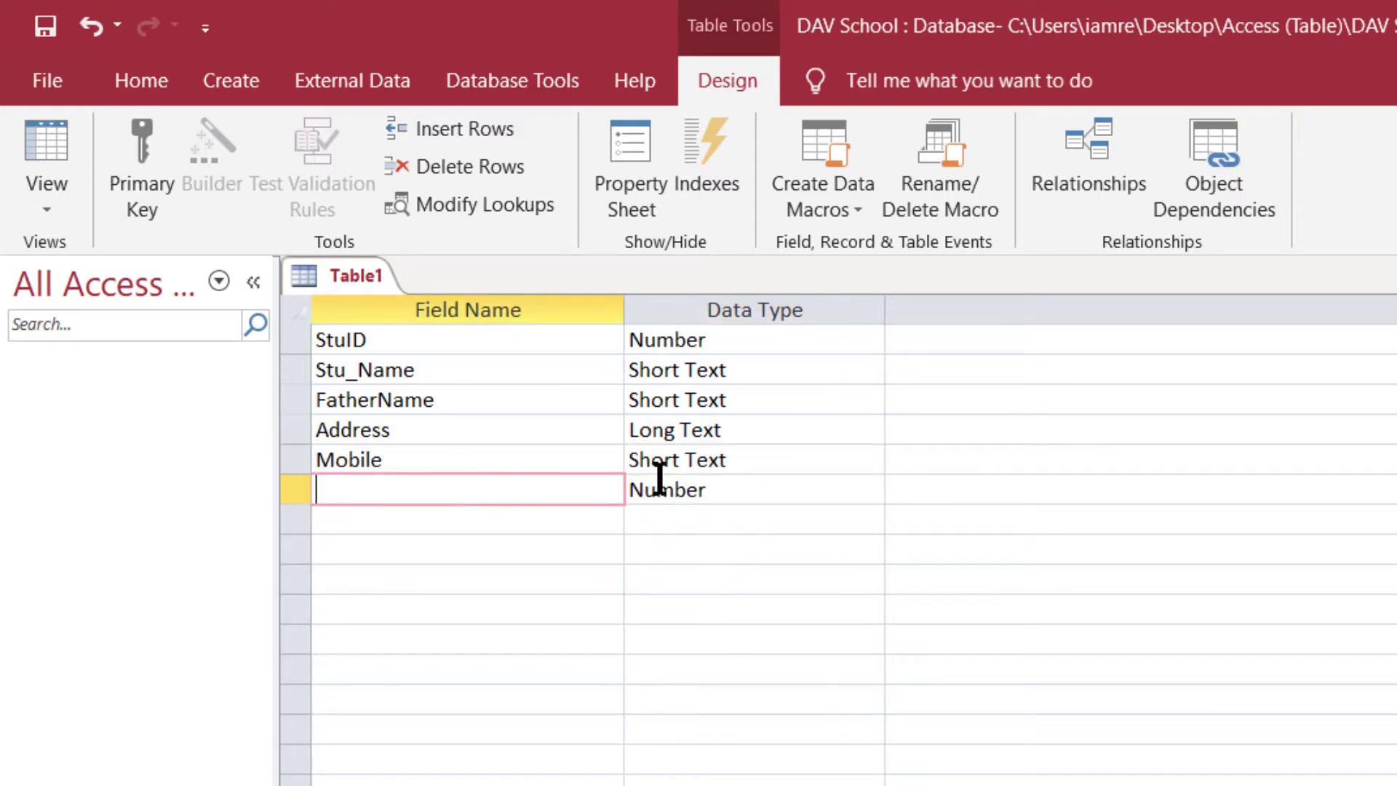
left_click(719, 454)
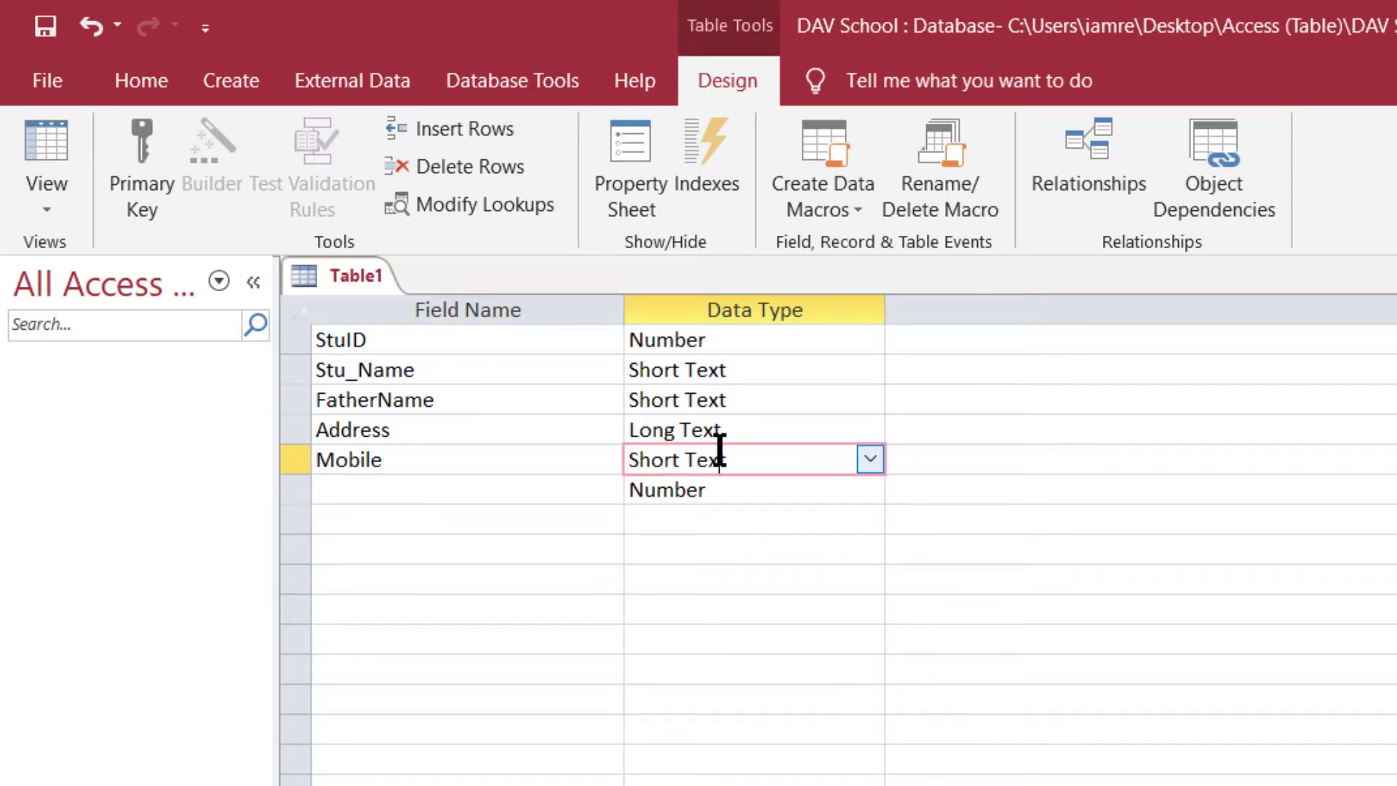
key("alt+Tab")
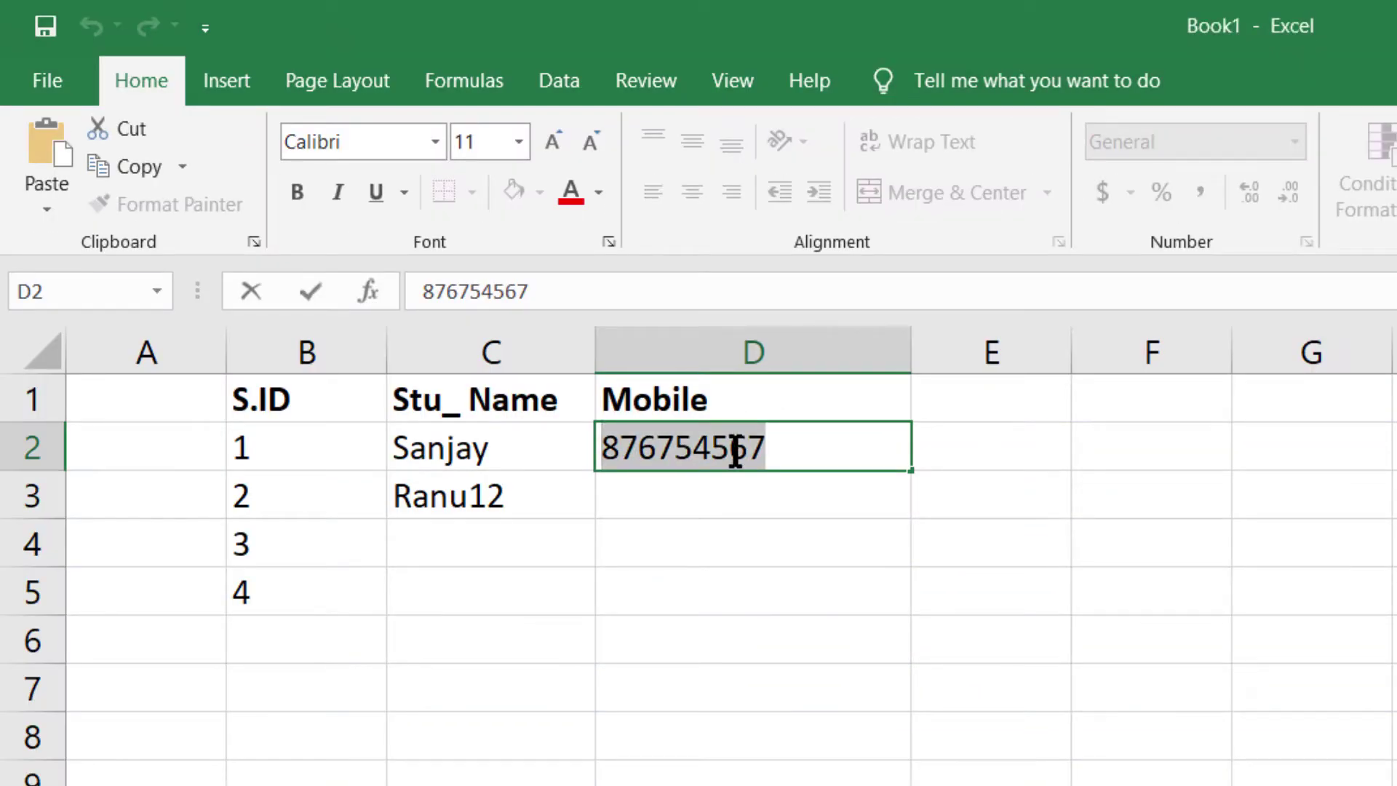
- Type a trial mobile number with country code in D2, then delete it, leaving D2 empty
type("+91-7687")
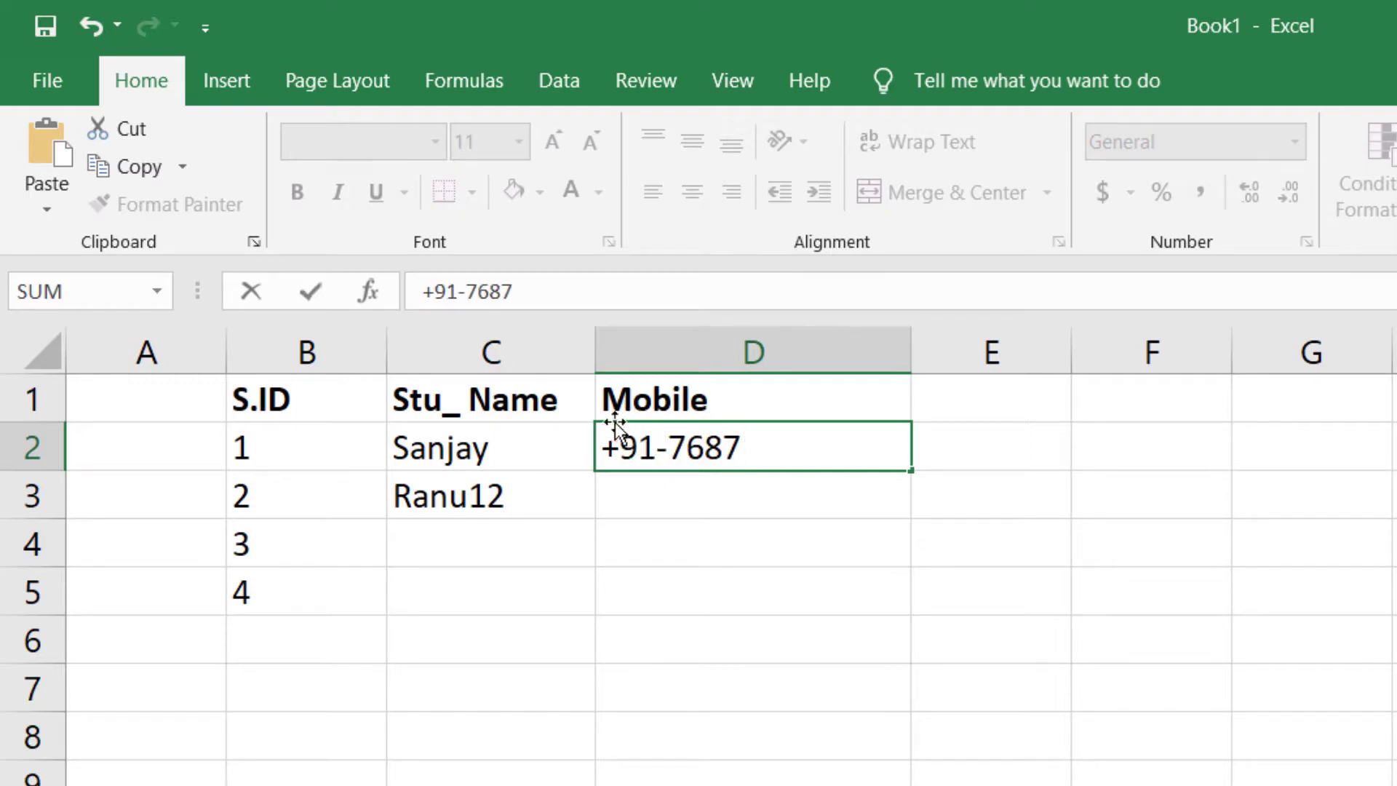
left_click_drag(602, 450, 777, 452)
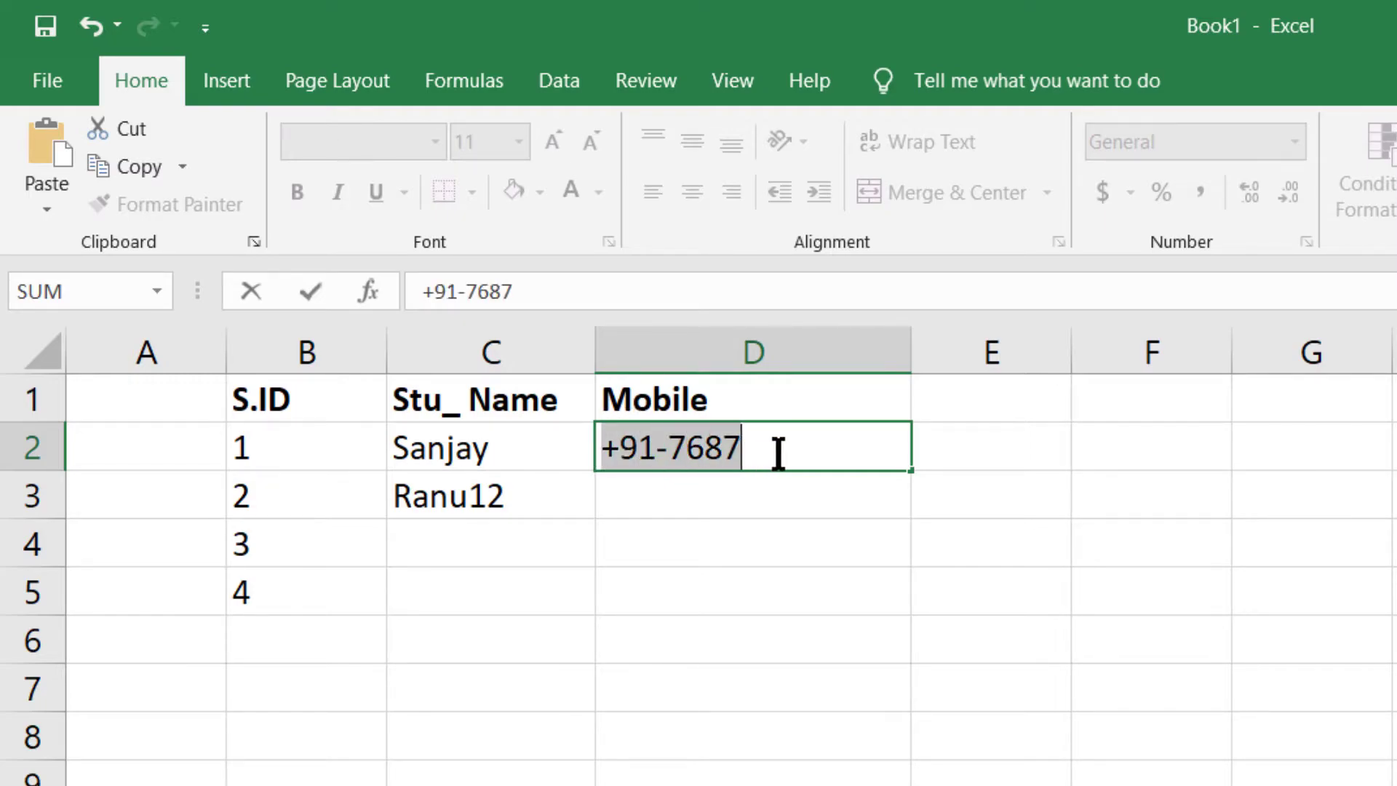
left_click(709, 451)
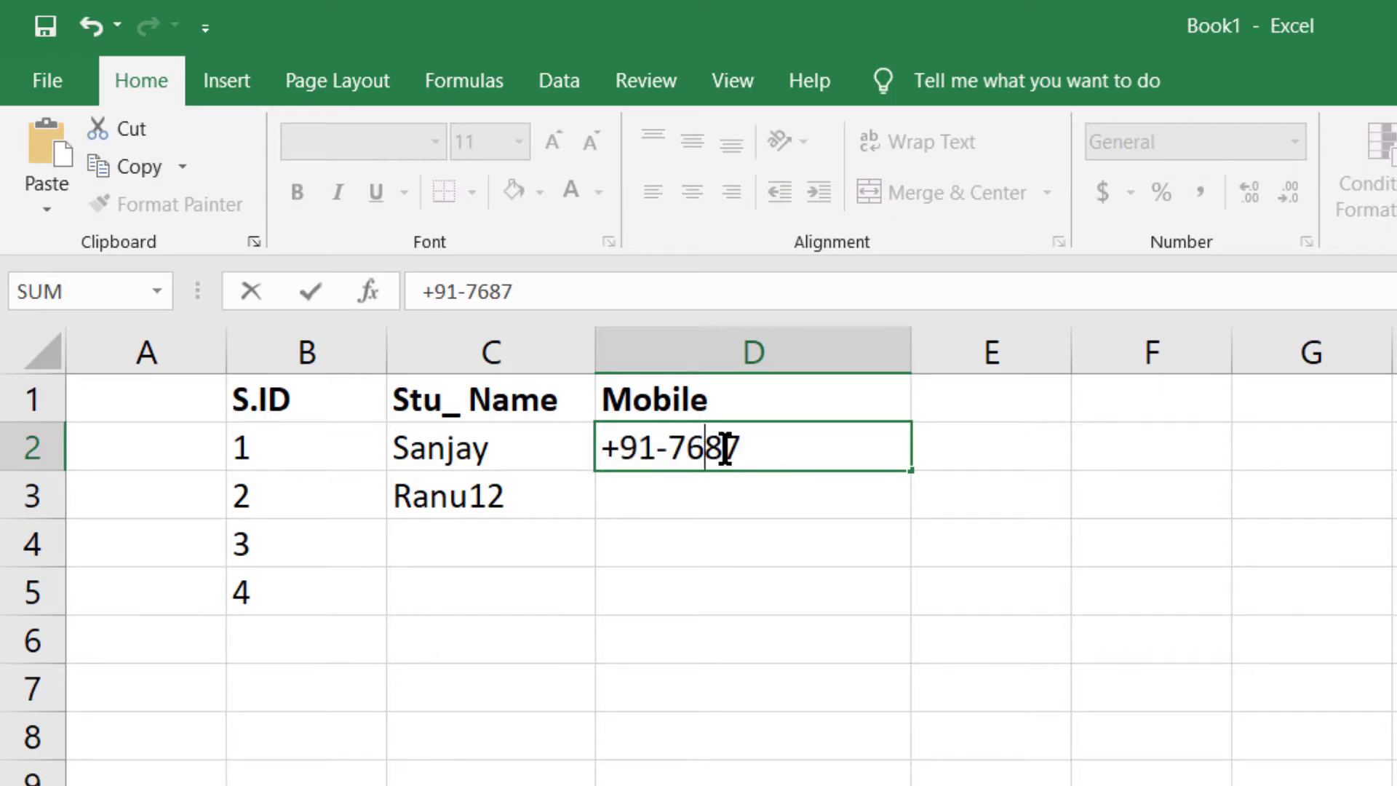
left_click_drag(681, 446, 782, 446)
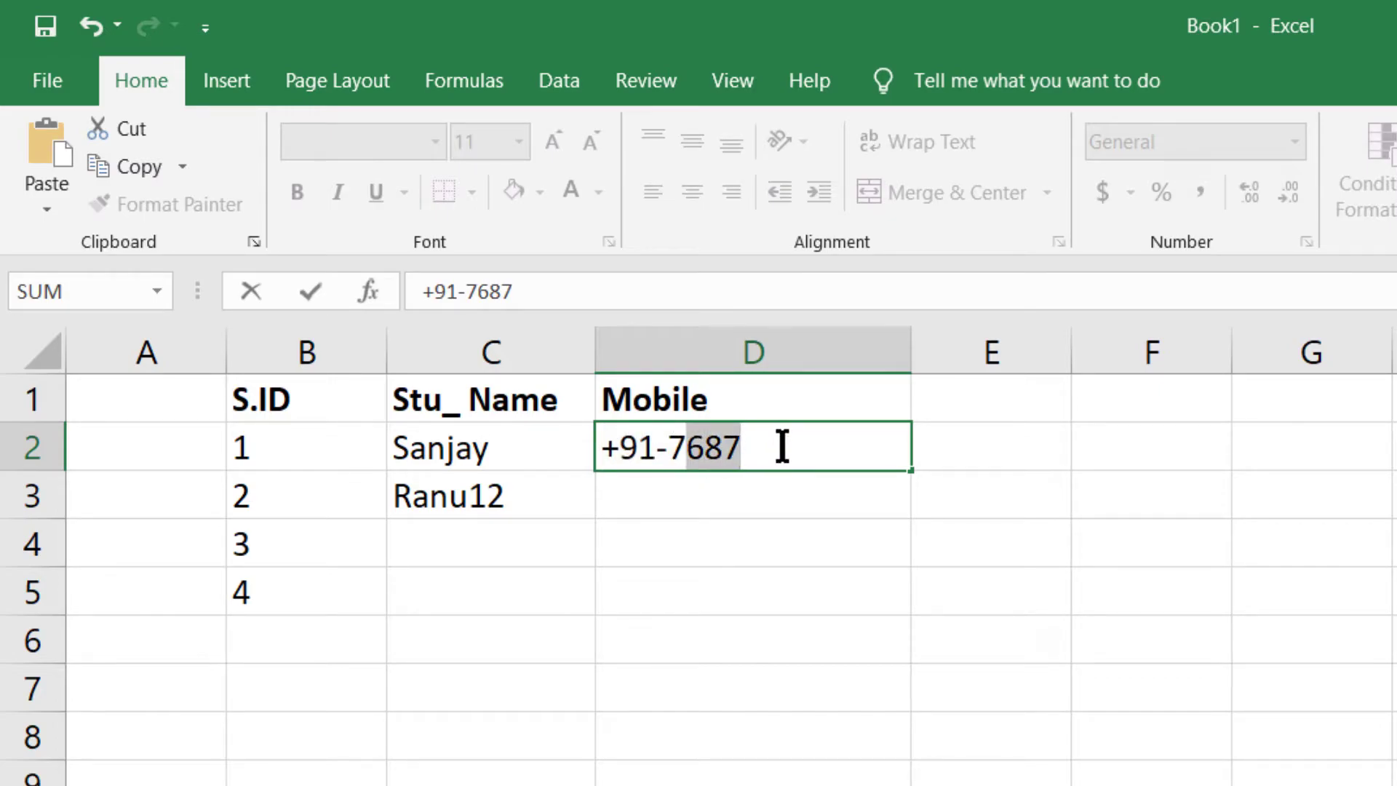
left_click(782, 446)
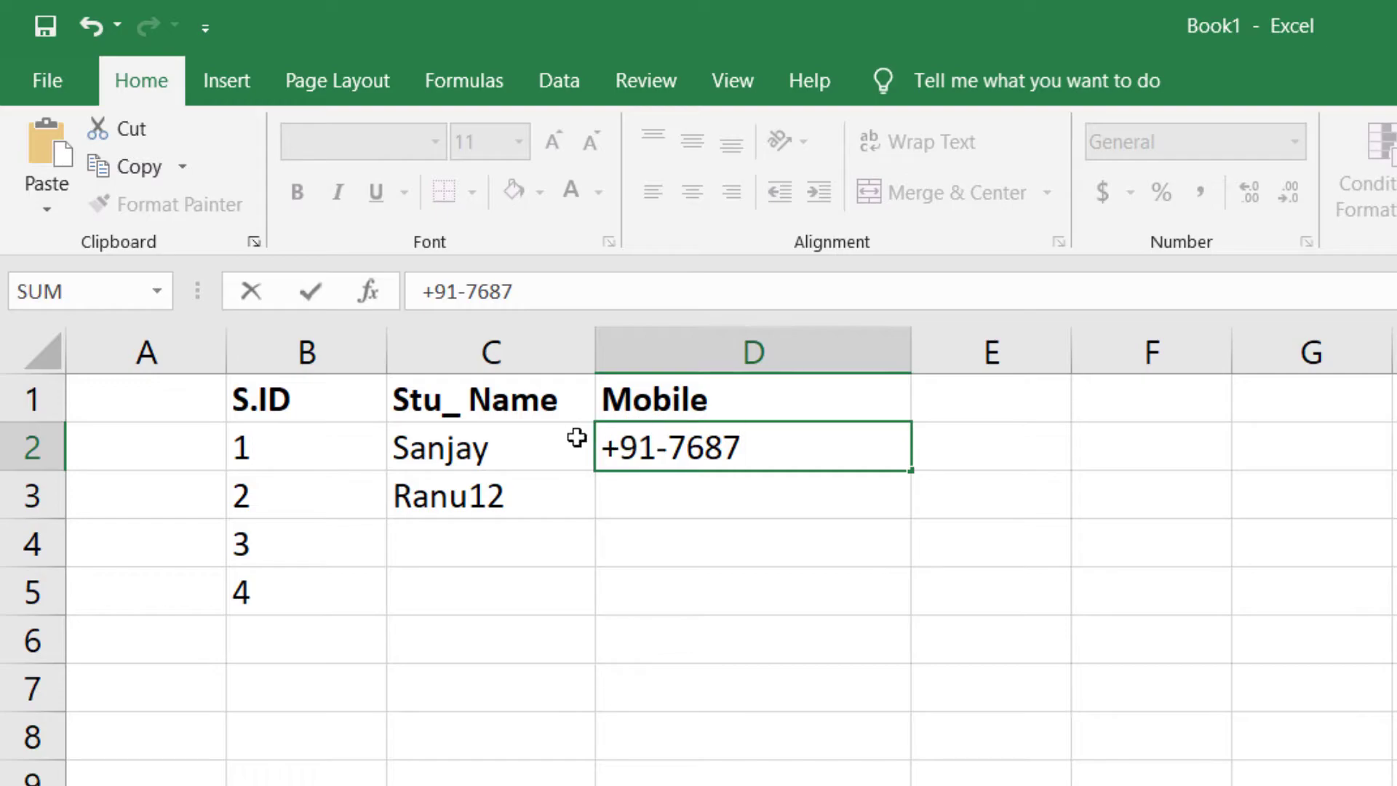
left_click_drag(740, 447, 564, 439)
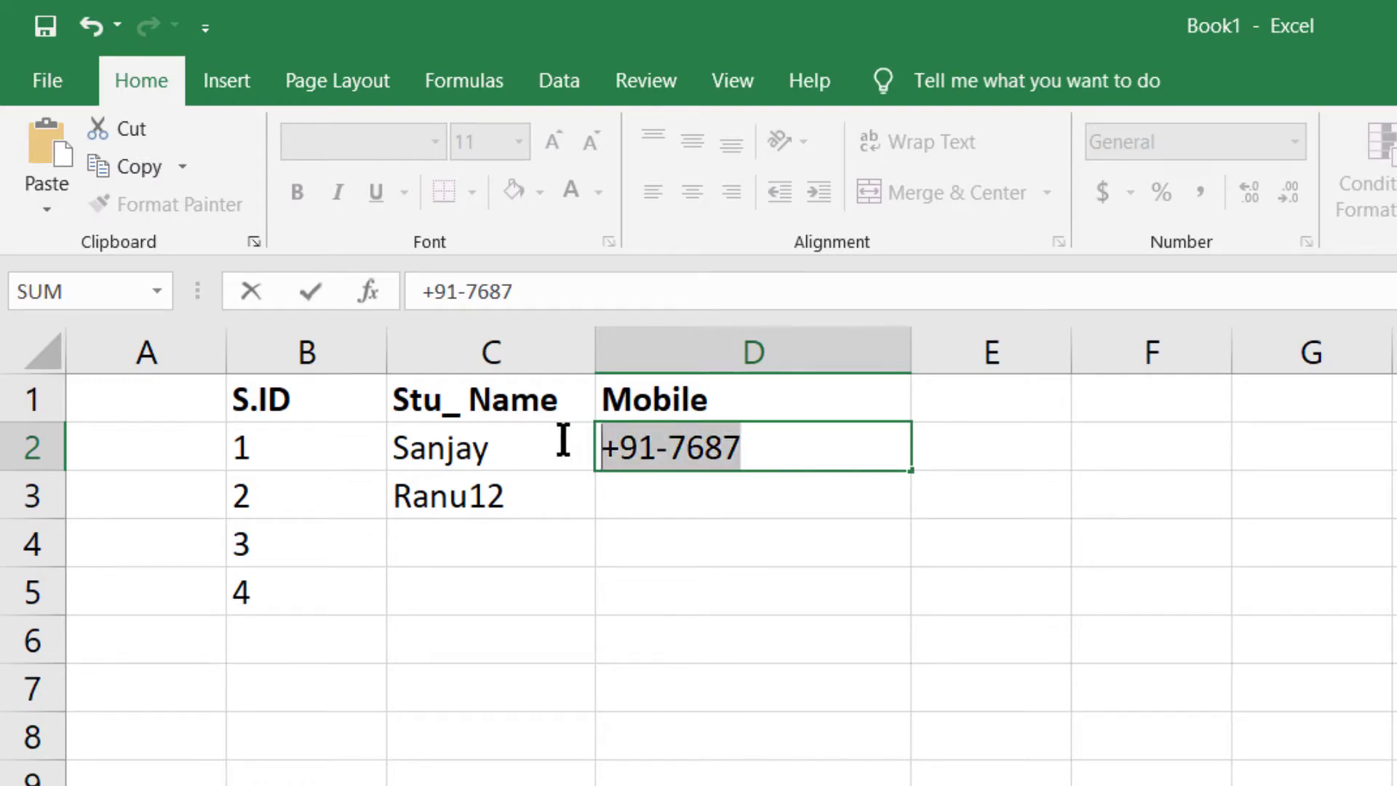
key("BackSpace")
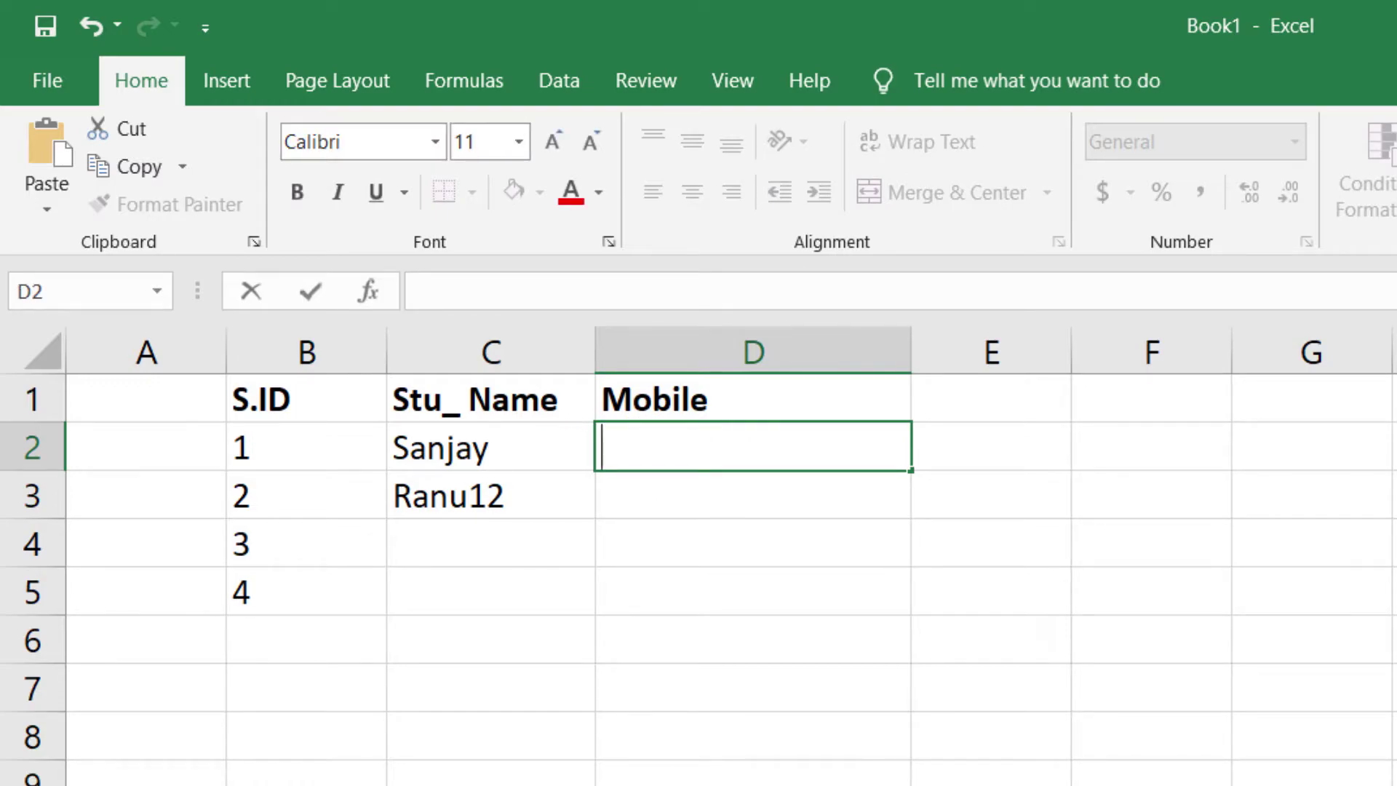
left_click(696, 500)
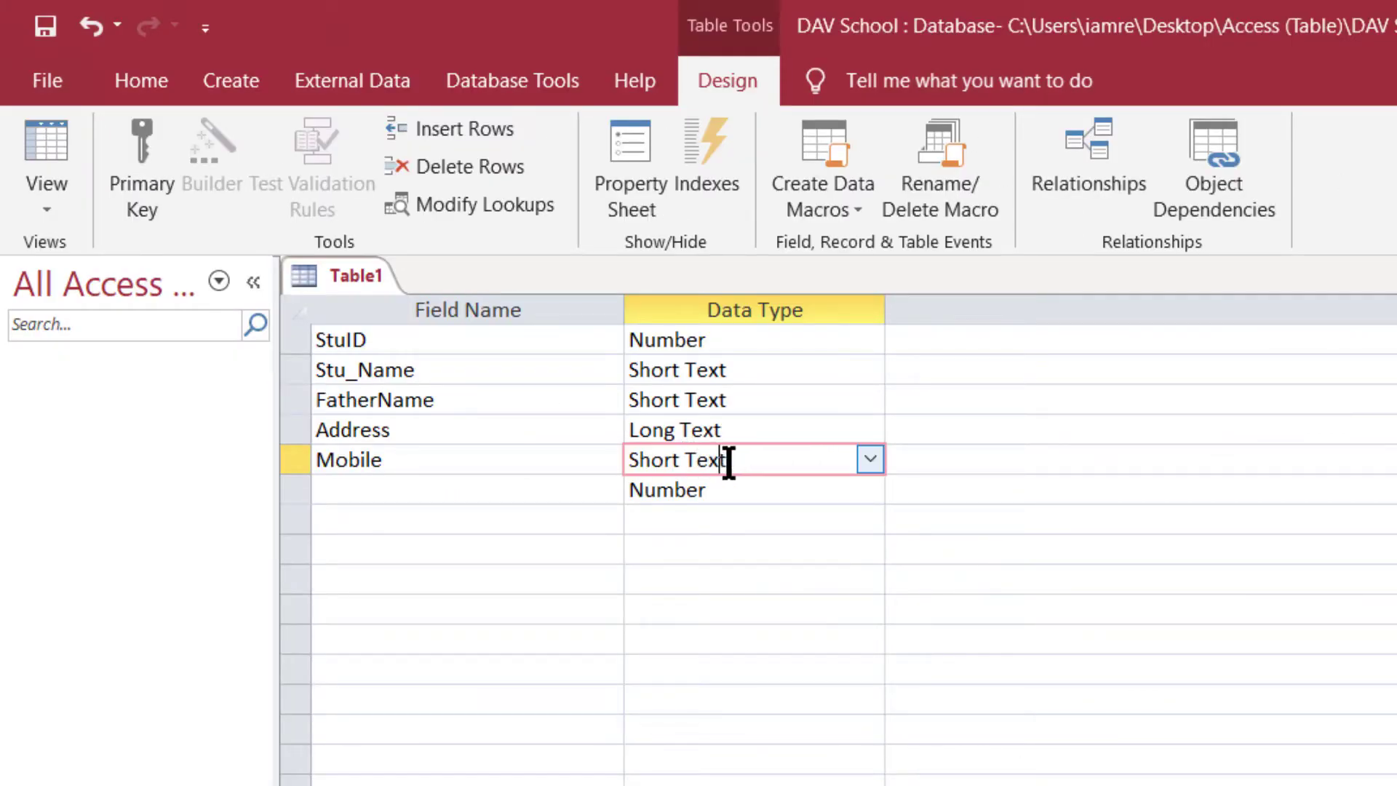
left_click_drag(749, 462, 626, 460)
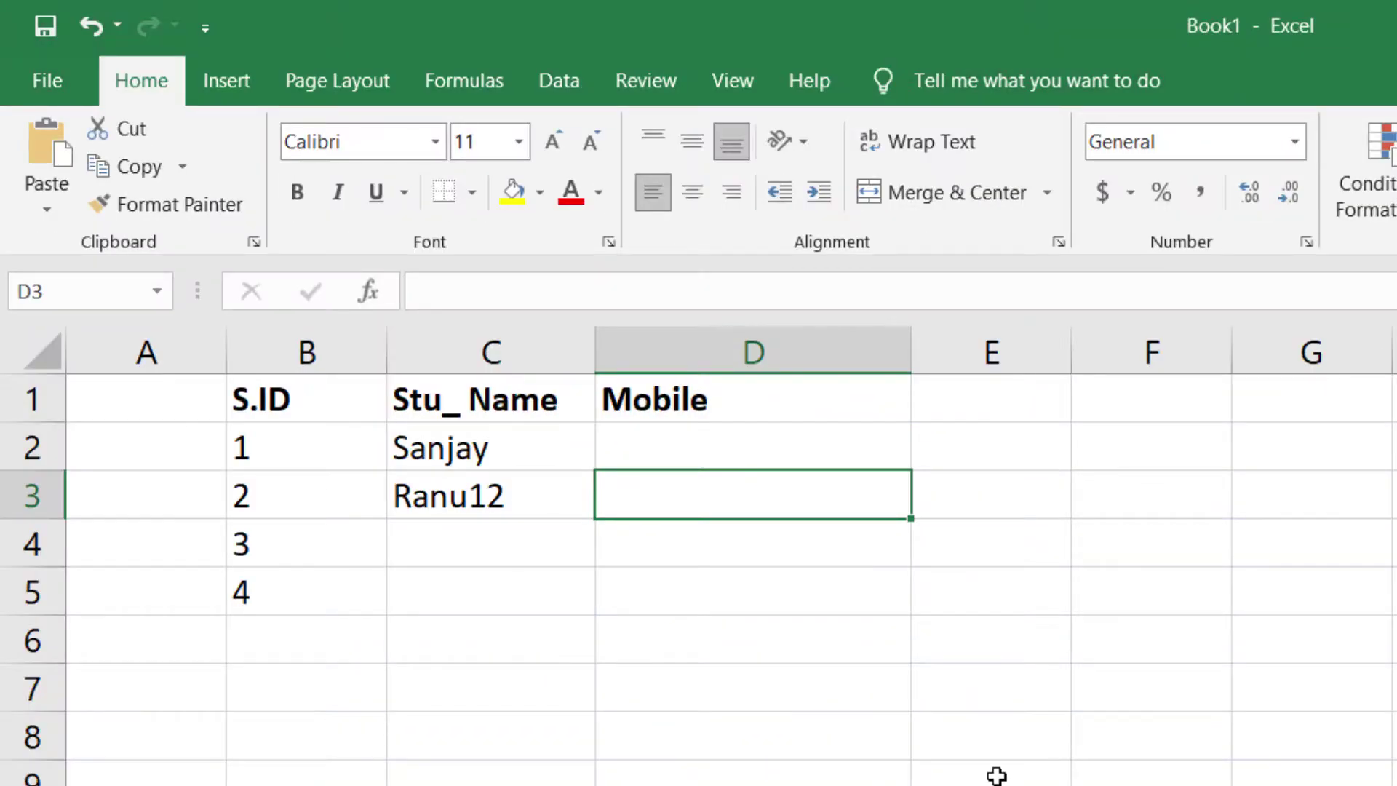
- Enter sample mobile numbers for the first two students in D2 and D3
left_click(749, 455)
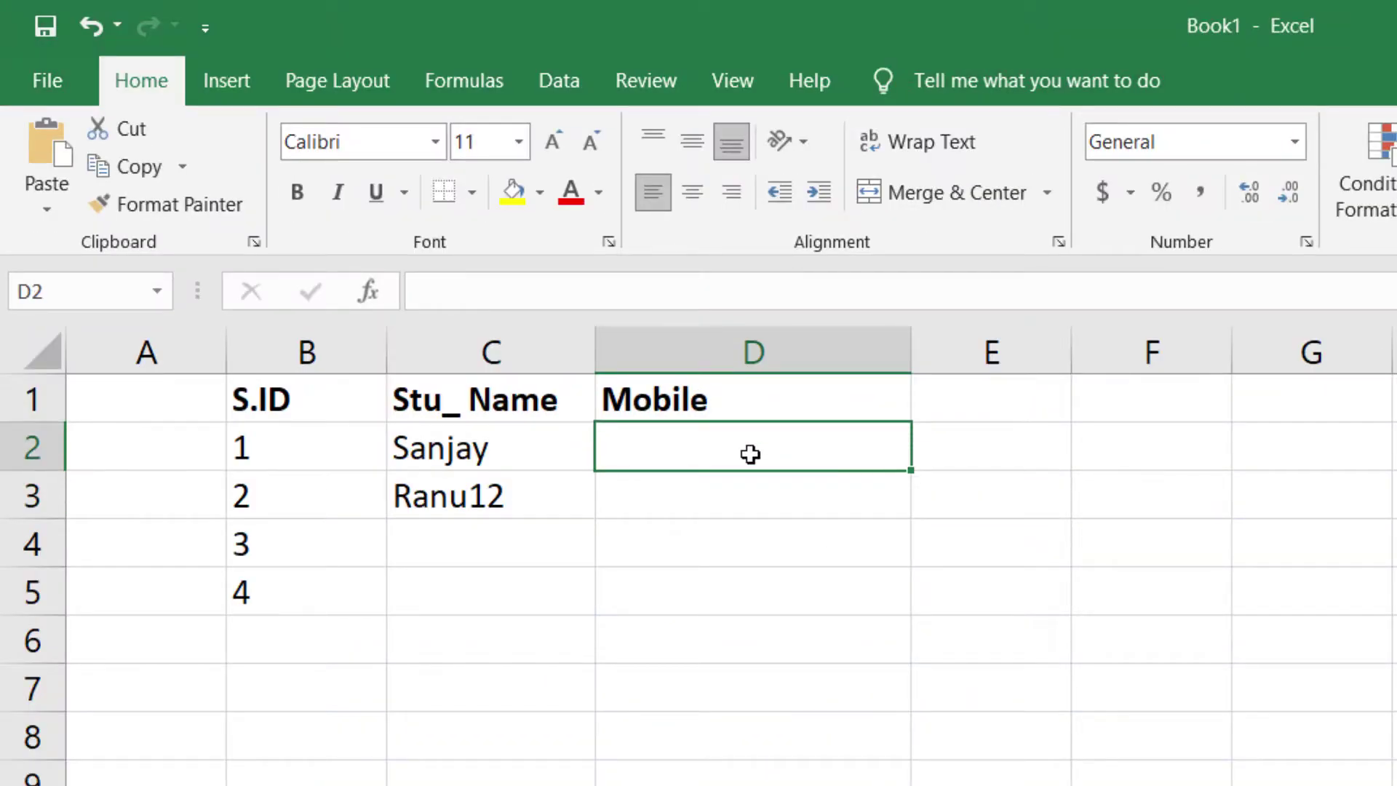
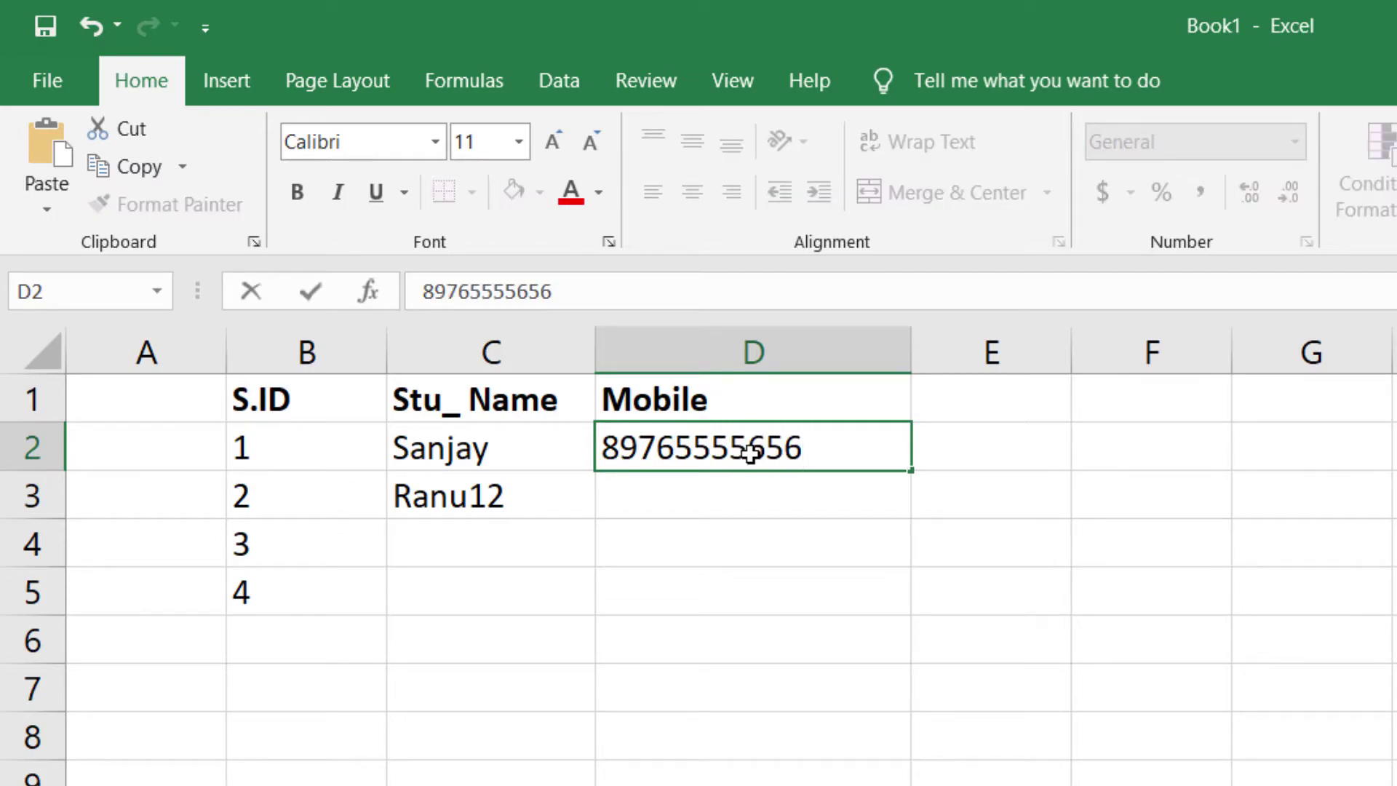
left_click(718, 505)
type("98989898989")
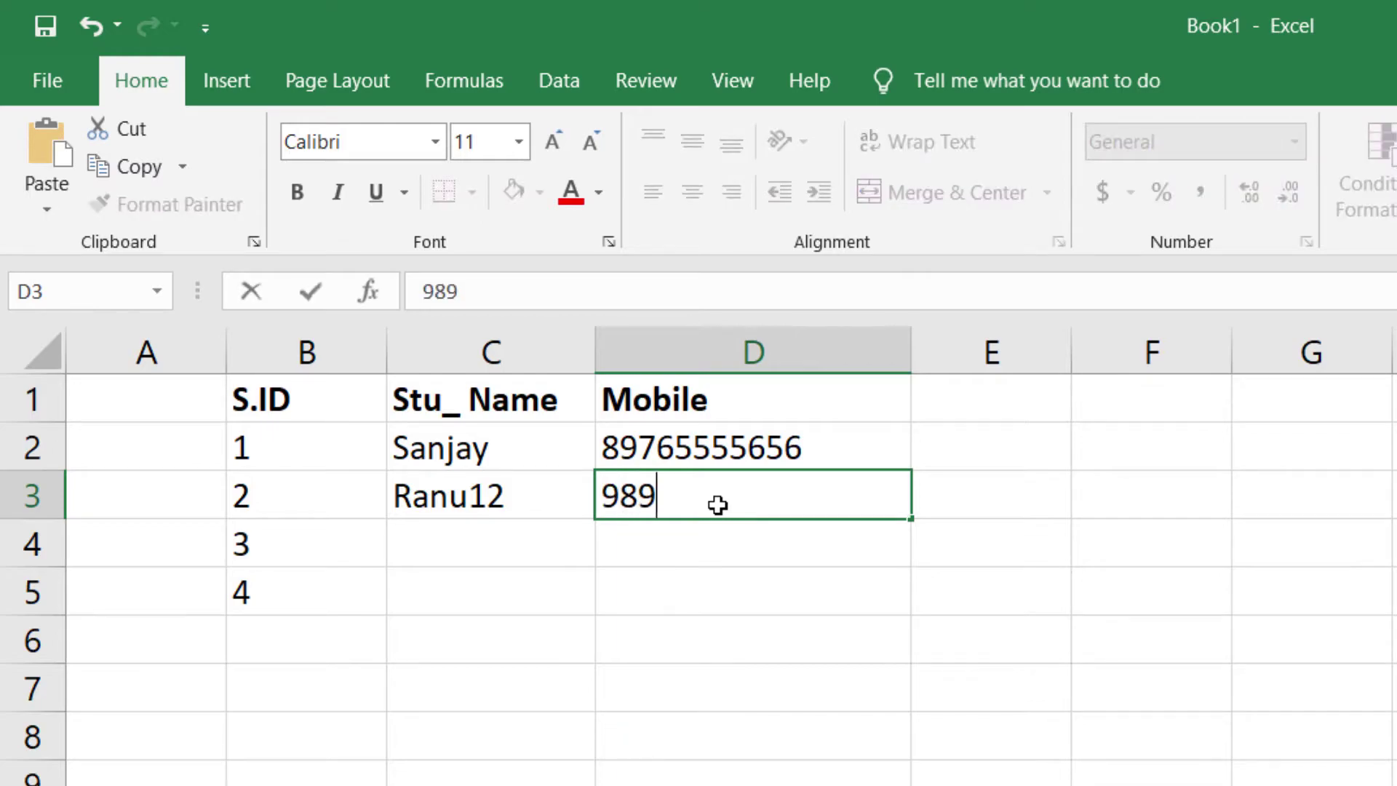
left_click(994, 455)
left_click(742, 559)
- Try a =SUM(D2:D3) formula in F3, then clear it
left_click(1156, 514)
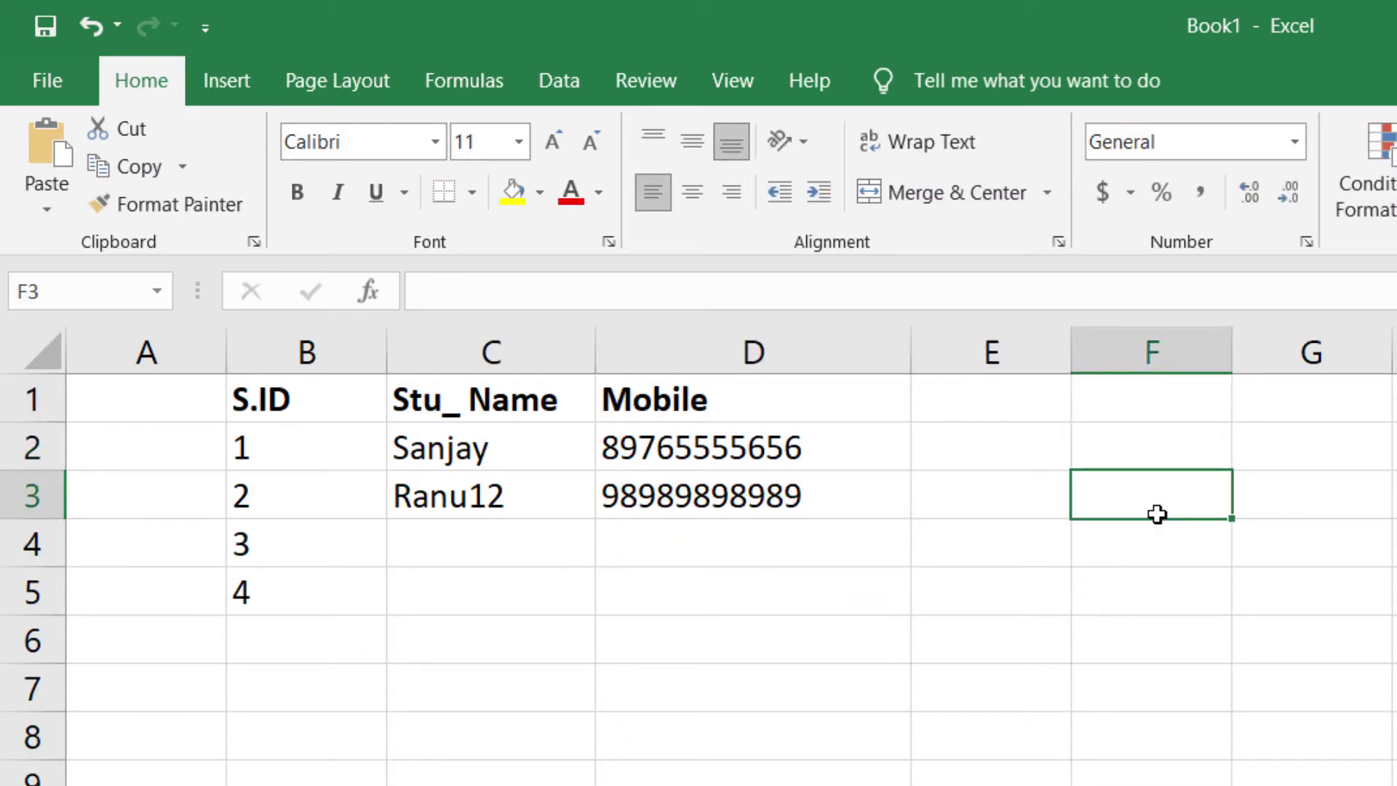
left_click_drag(1231, 351, 1316, 348)
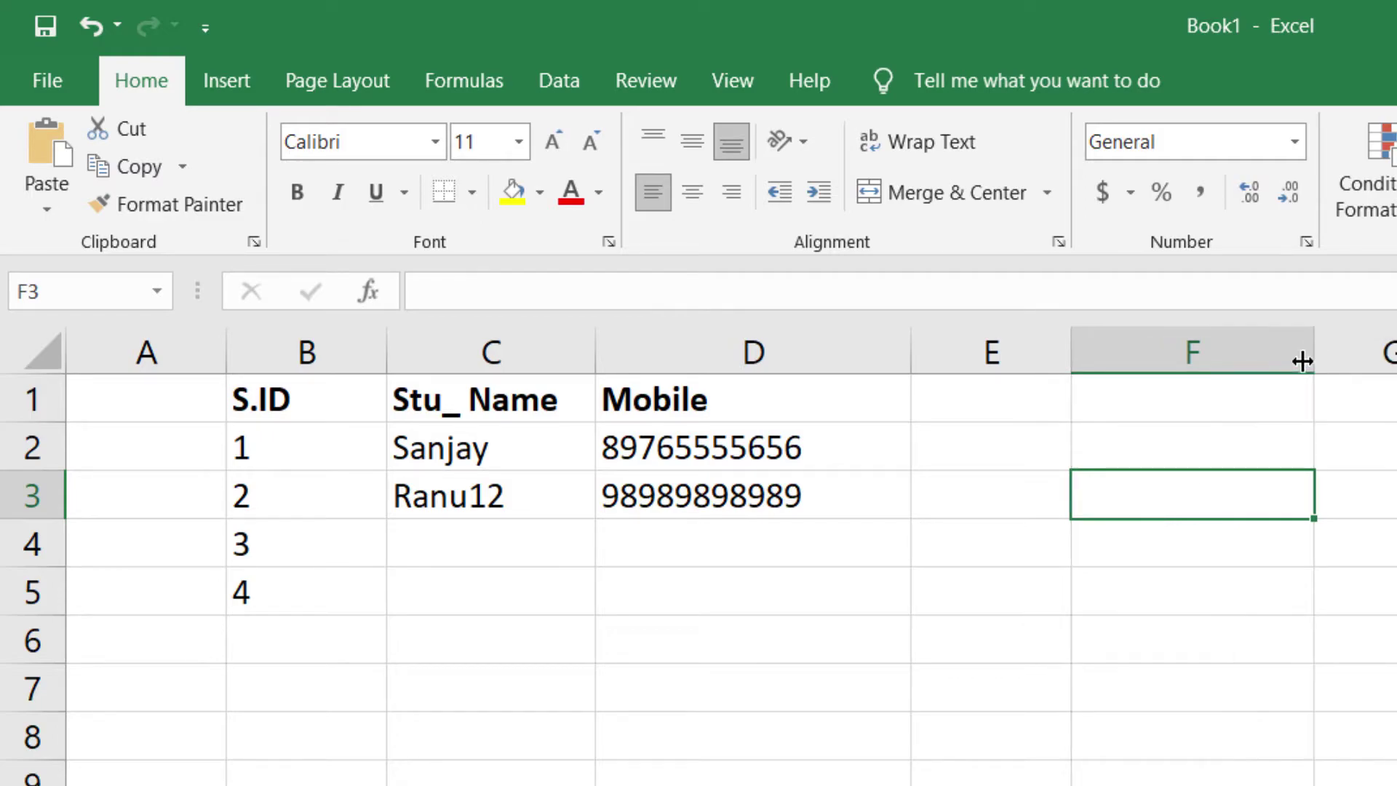
type("=sum(")
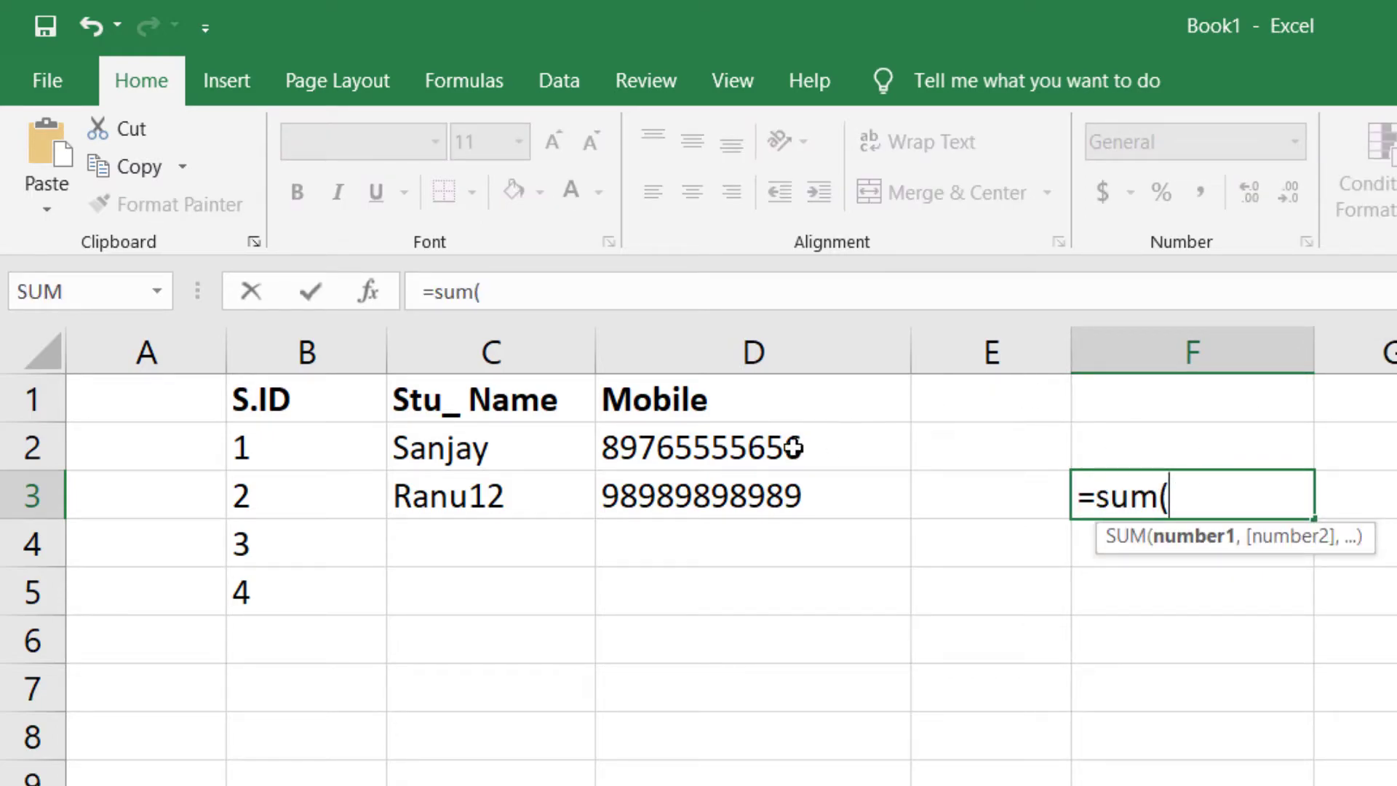
left_click_drag(795, 443, 792, 485)
type(")")
key("Return")
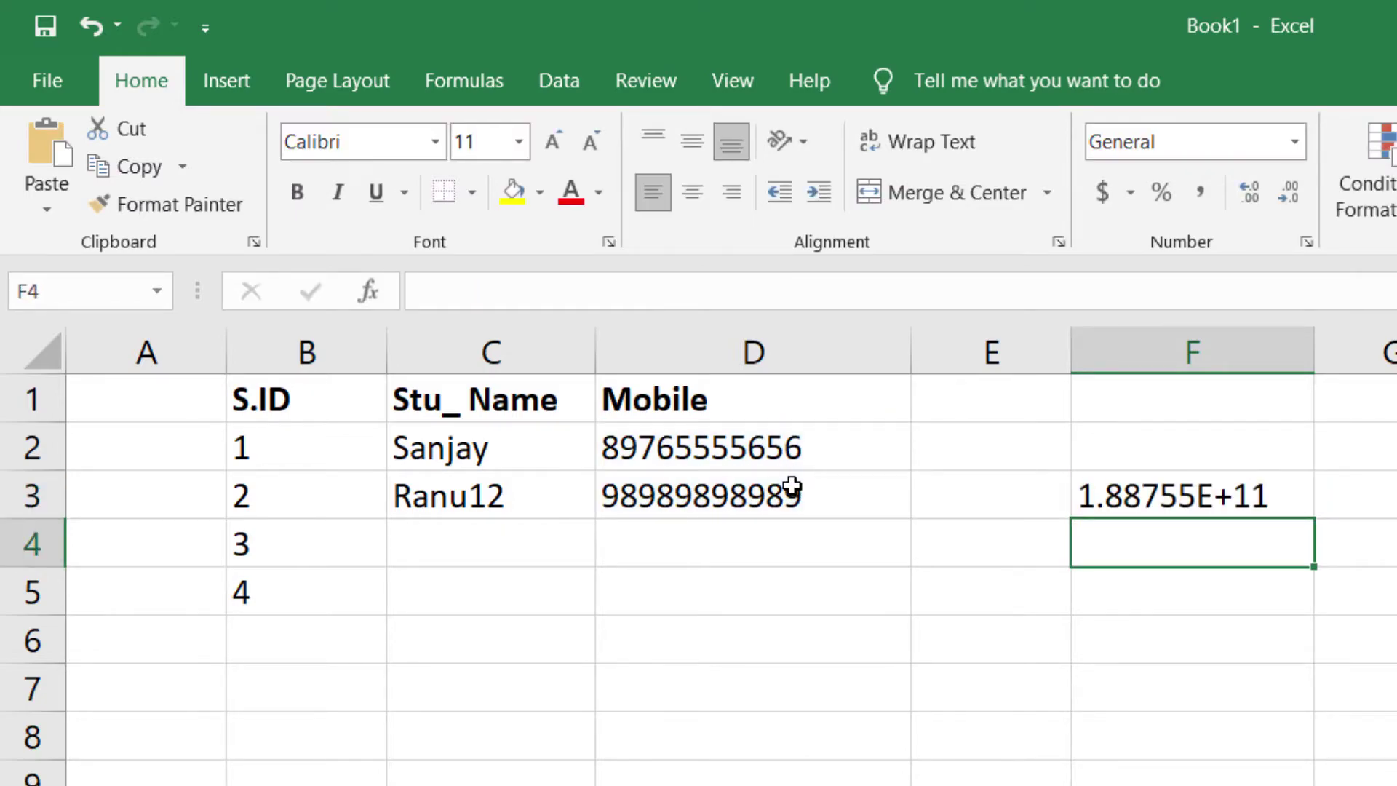
left_click(741, 453)
left_click(736, 484)
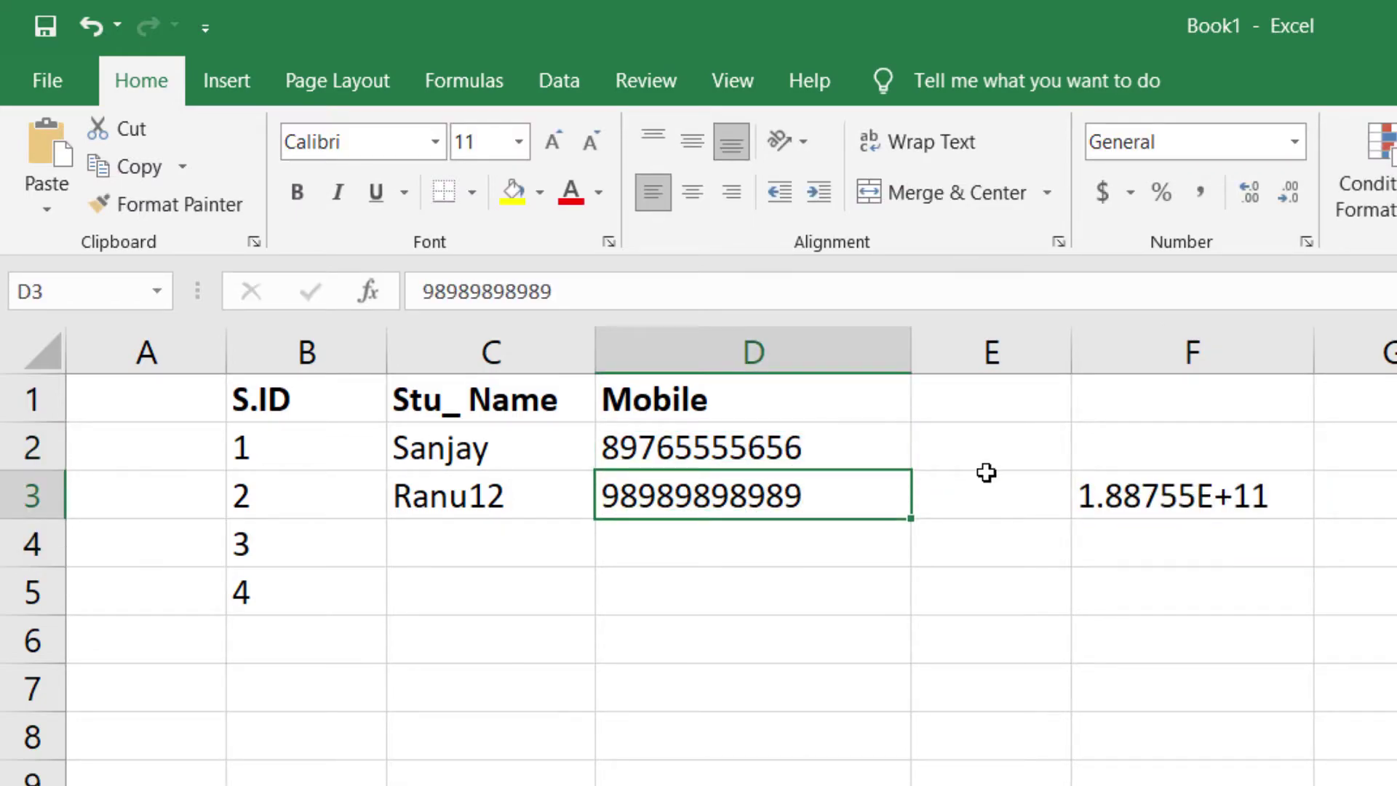
left_click(1220, 521)
left_click_drag(1210, 458, 1217, 568)
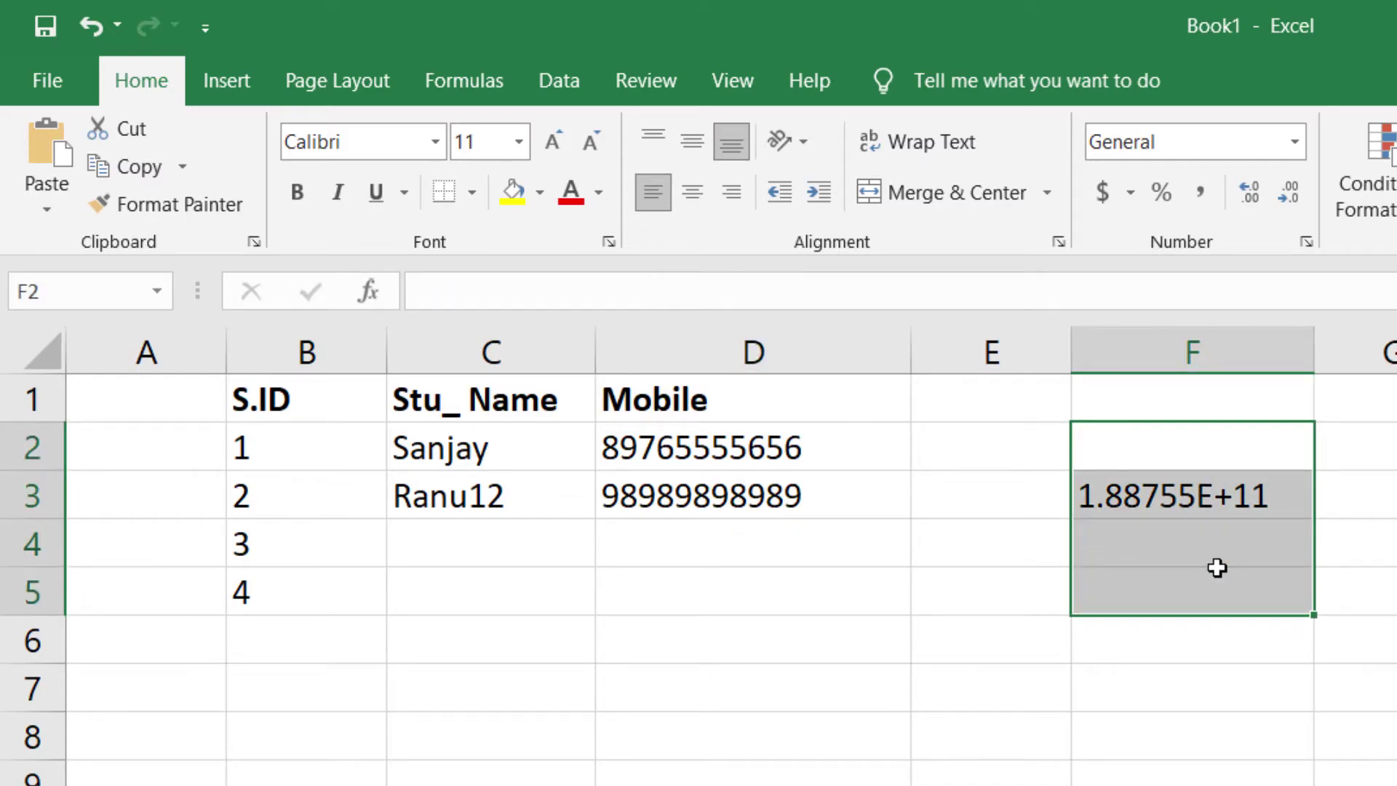
key("Delete")
- Narrow column D to fit the mobile numbers
left_click_drag(677, 459, 688, 779)
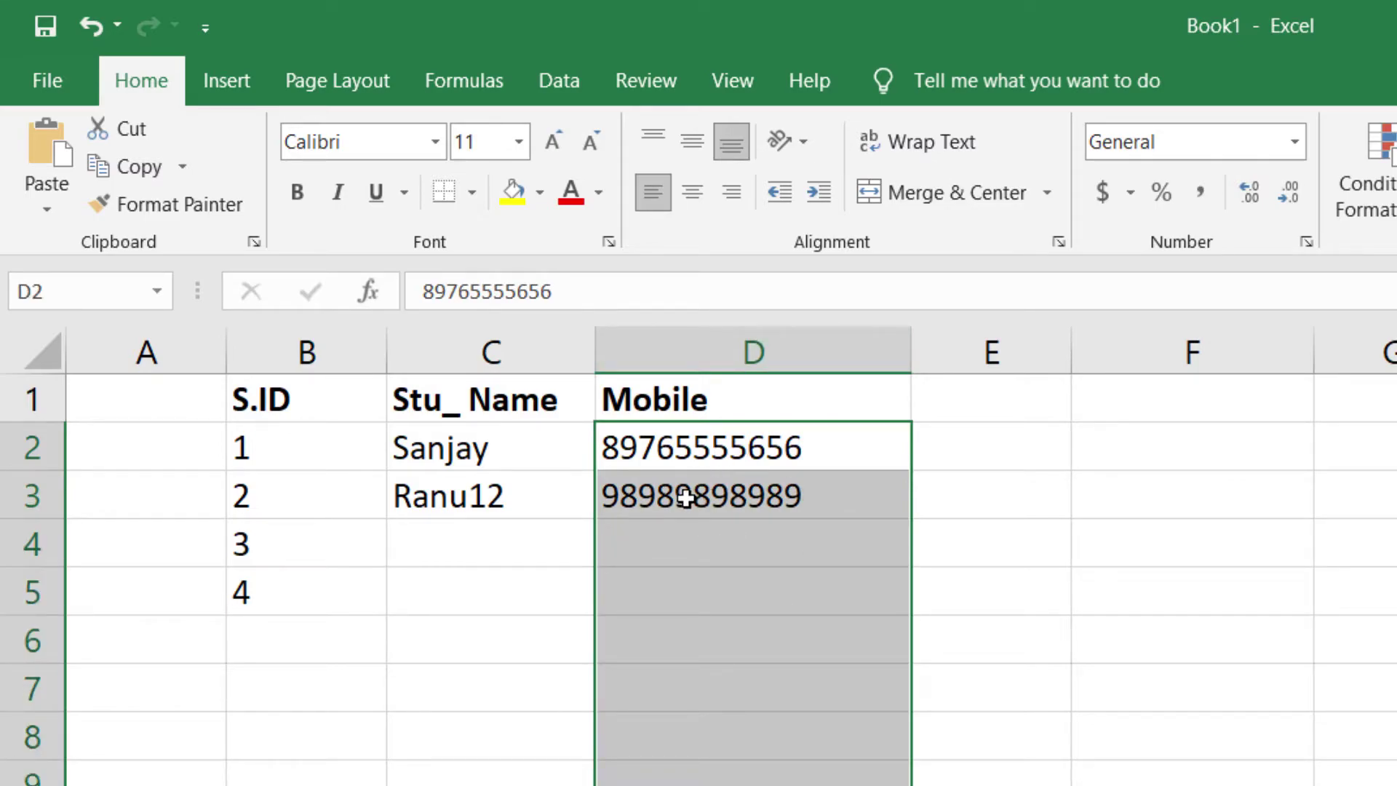
left_click(686, 498)
left_click(712, 618)
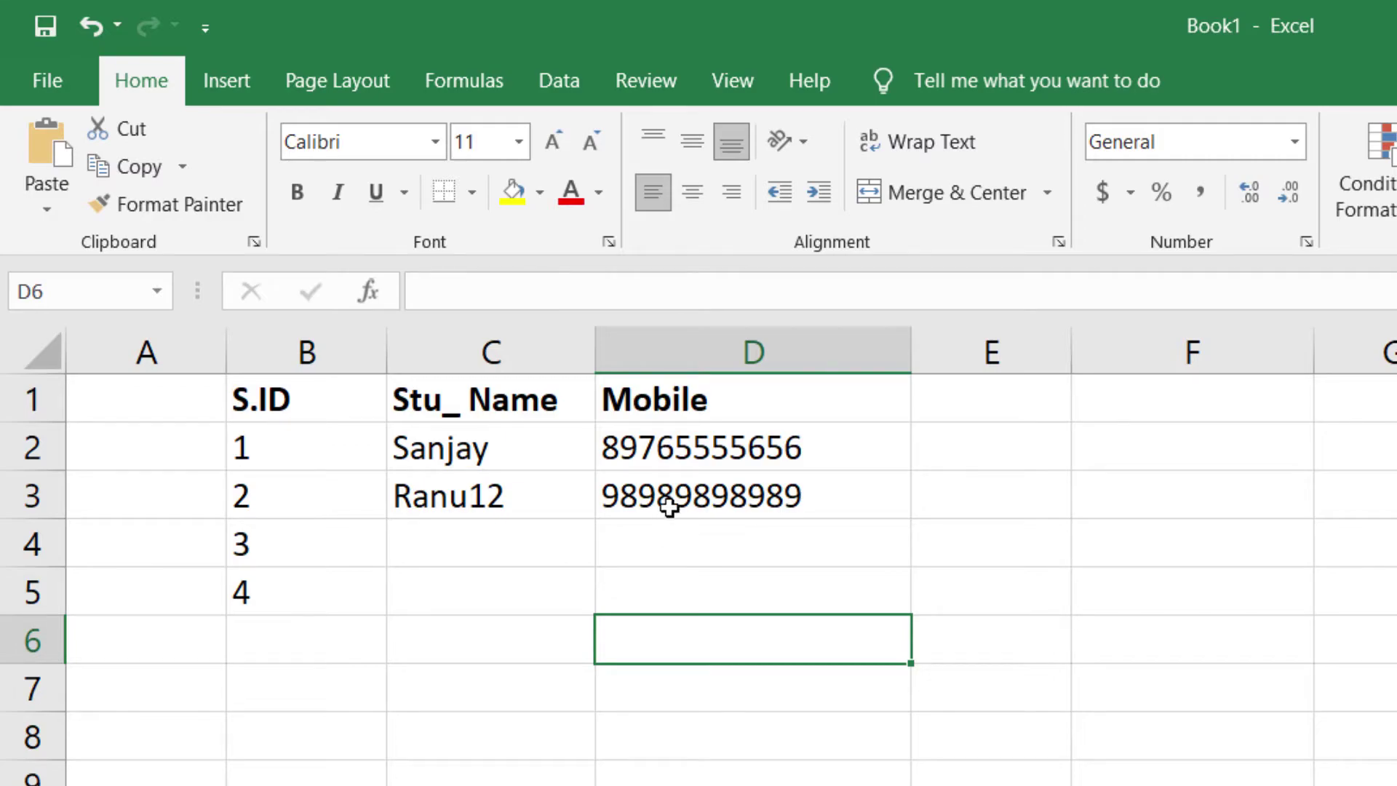
left_click_drag(671, 451, 686, 592)
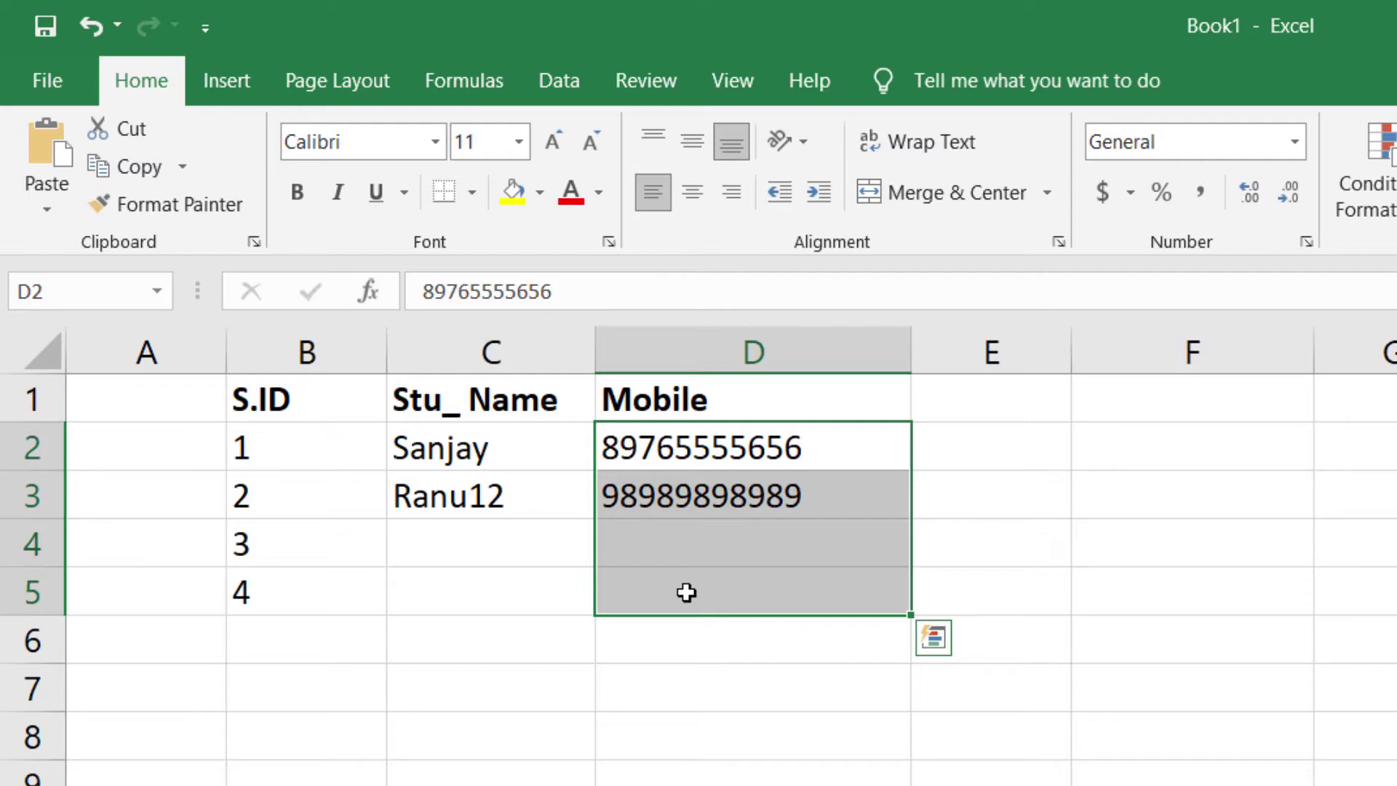
left_click_drag(910, 352, 836, 362)
left_click(994, 437)
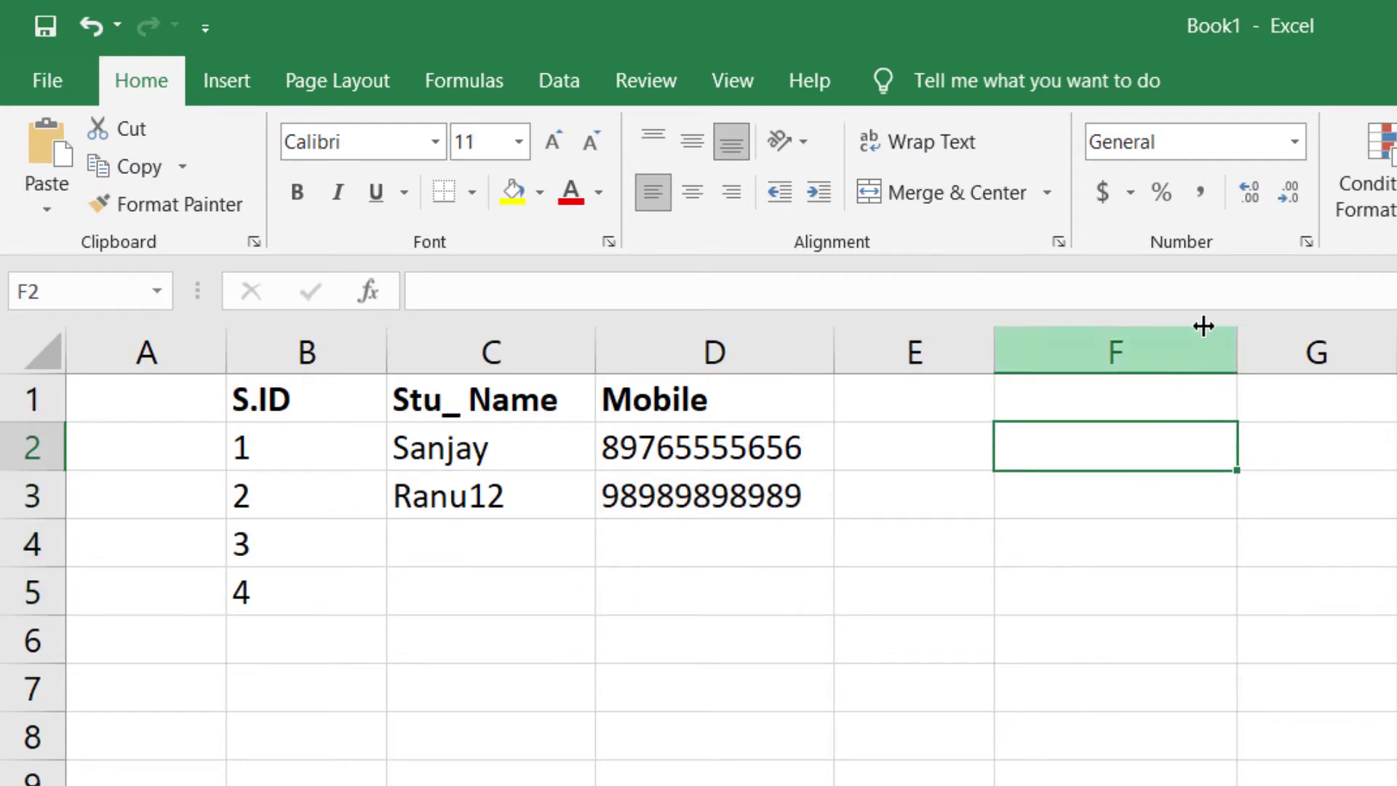
- Add bold Hindi and Eng headings in E1 and F1
left_click_drag(1238, 343, 1159, 347)
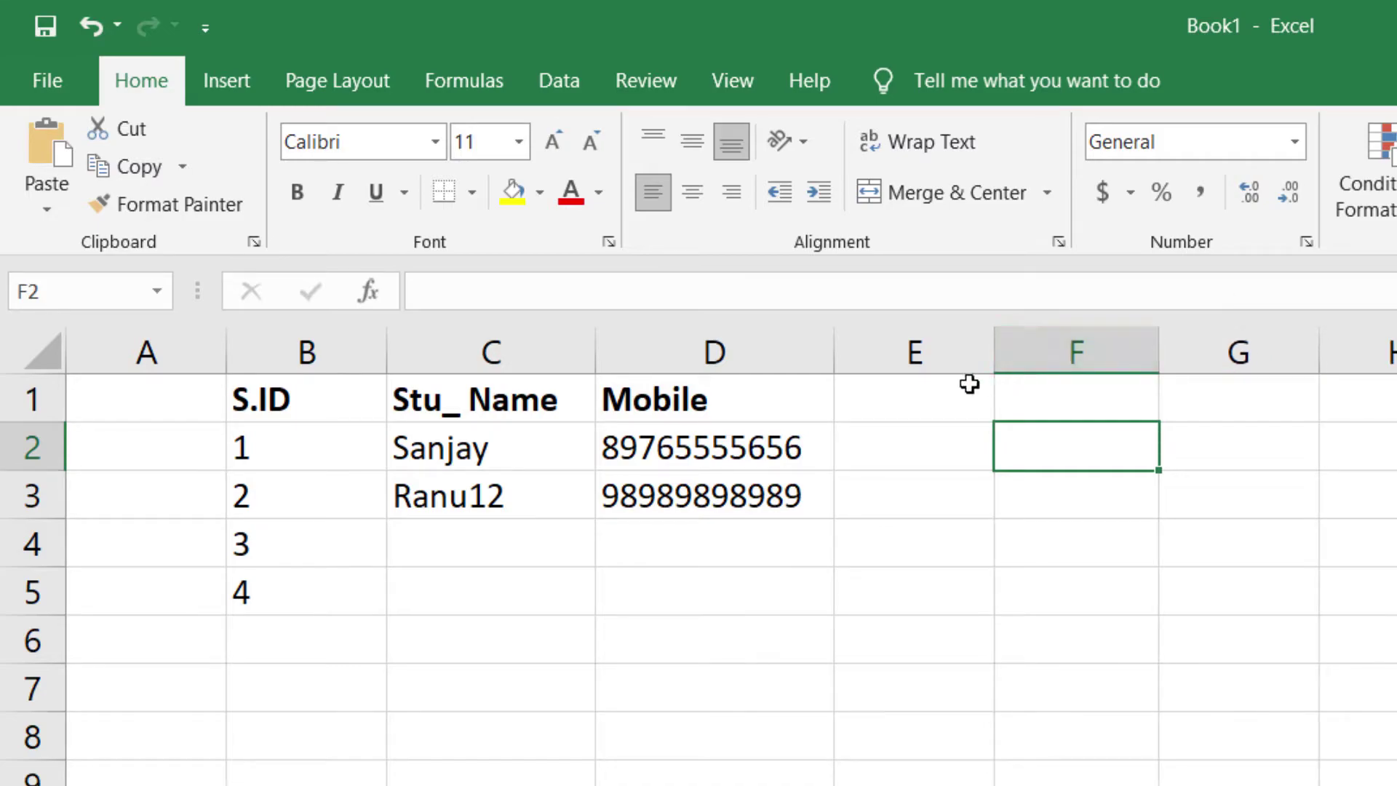
left_click(966, 386)
key("ctrl+b")
type("Hindi")
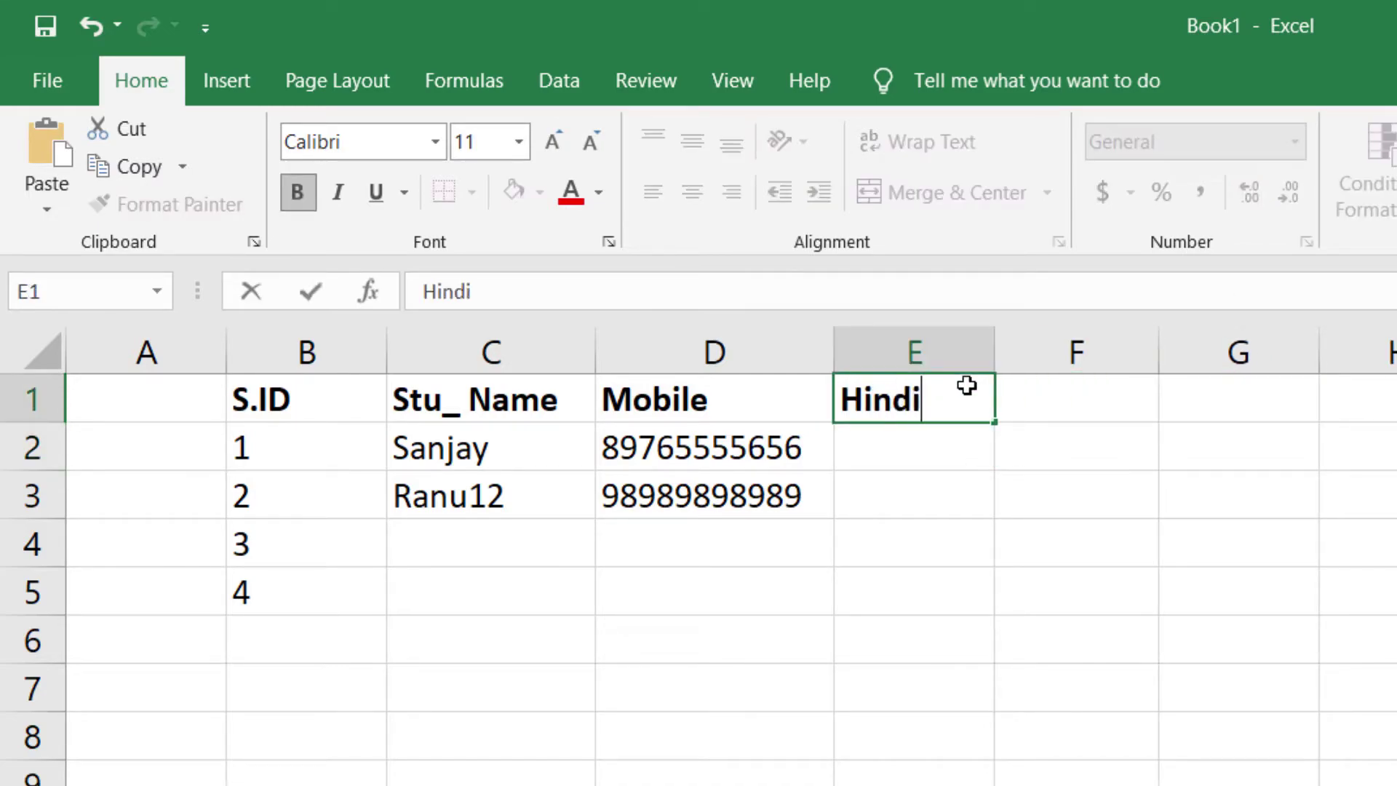
left_click(1094, 397)
type("E ng")
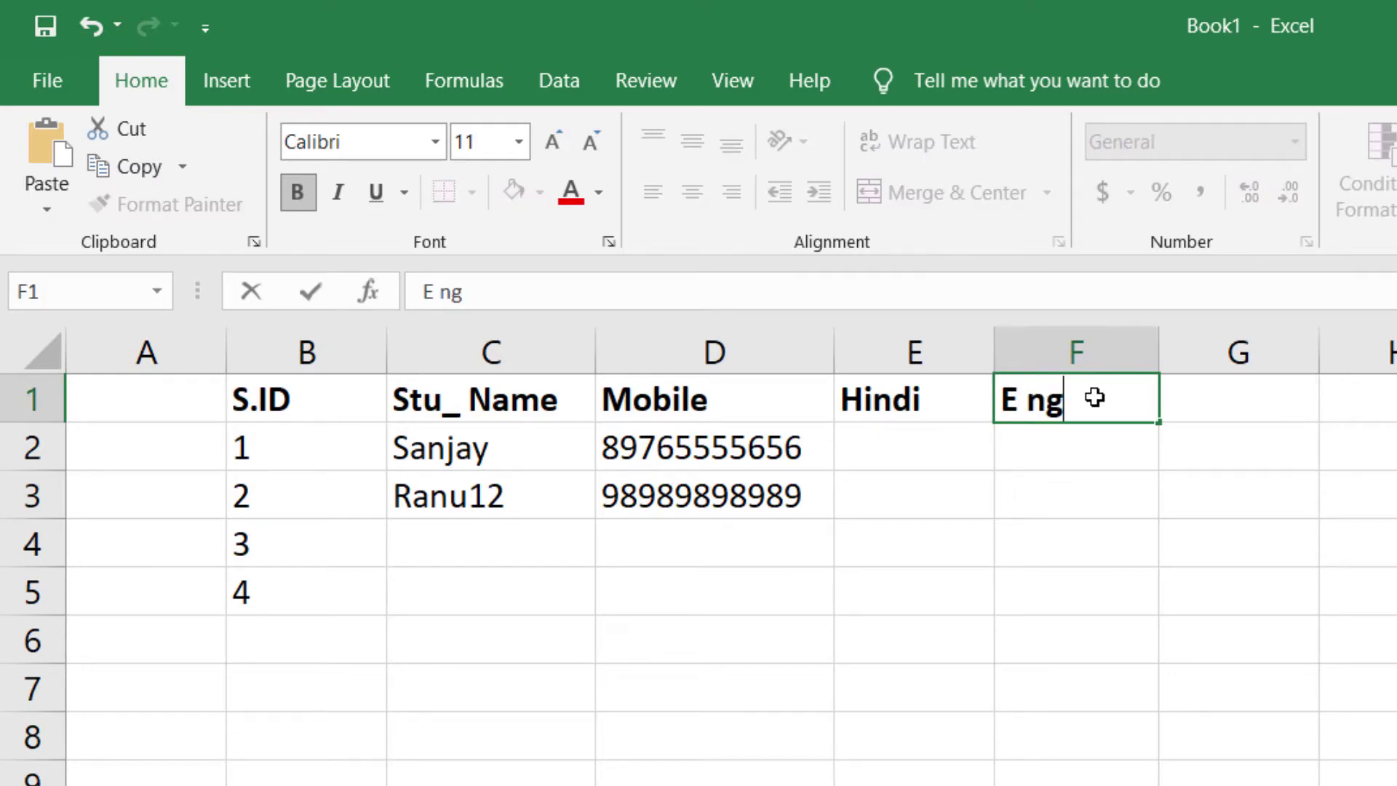
key("BackSpace")
key("BackSpace")
key("BackSpace")
type("ng")
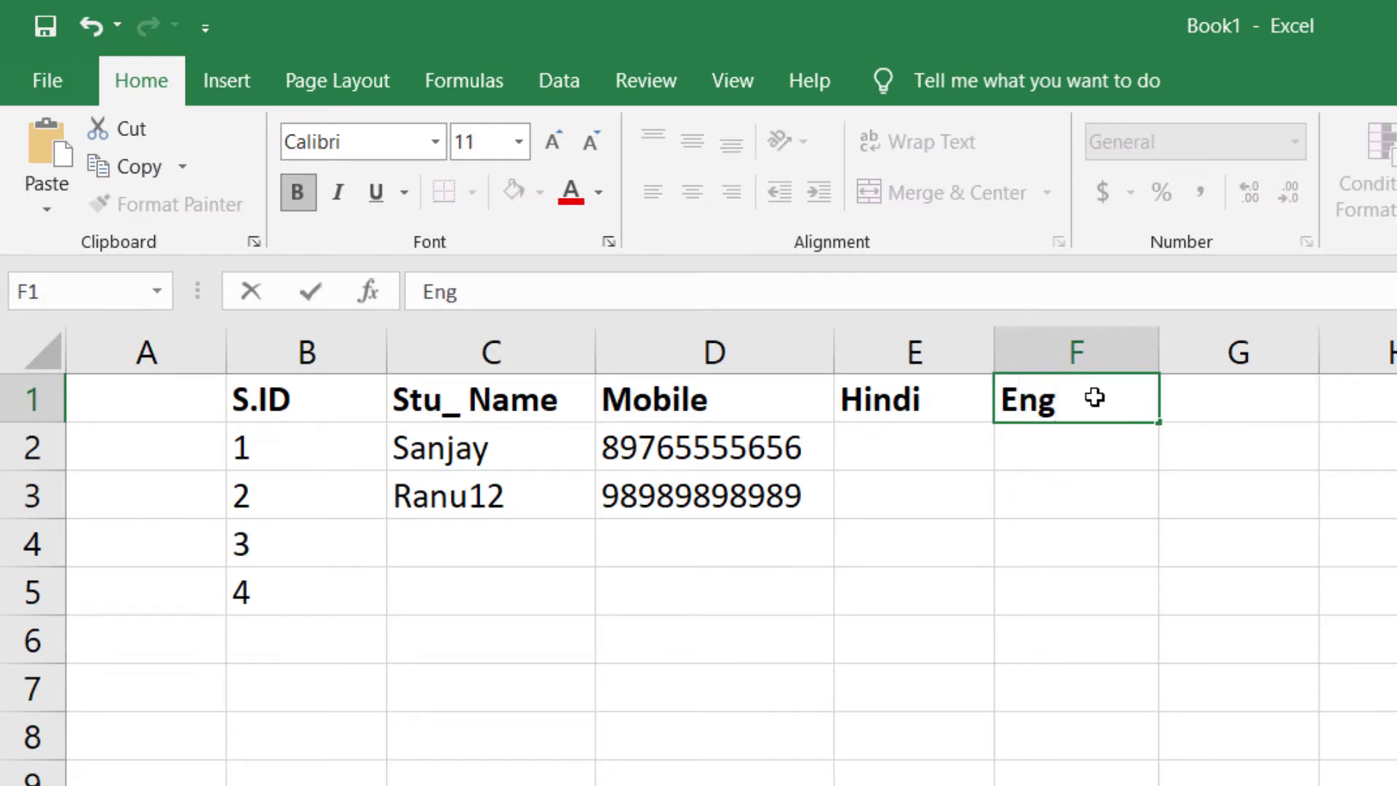
key("Tab")
- Enter Hindi marks 67 and 89 in E2 and E3
left_click(925, 460)
left_click(1033, 457)
left_click(937, 459)
type("67")
left_click(936, 574)
left_click(923, 489)
left_click_drag(703, 441, 710, 493)
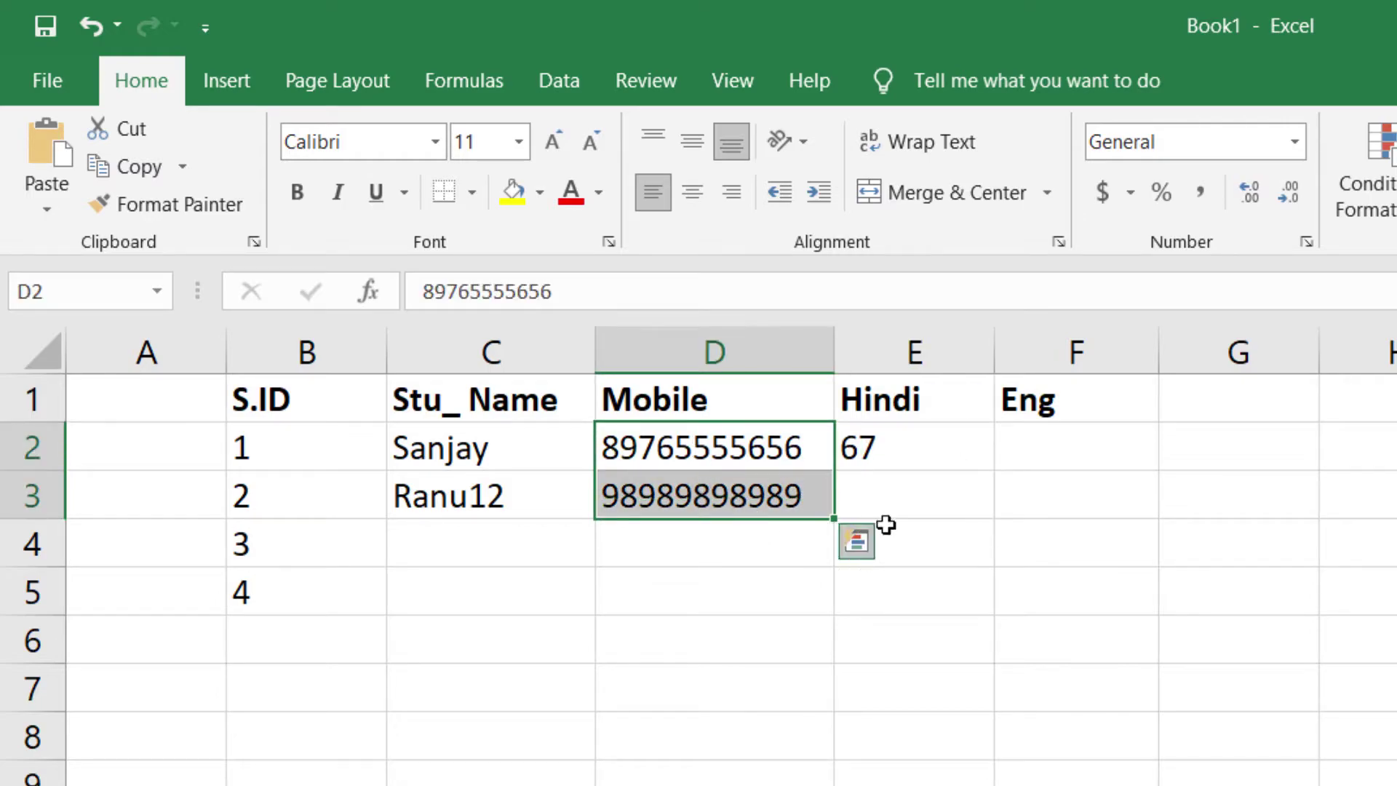
left_click(915, 510)
type("89")
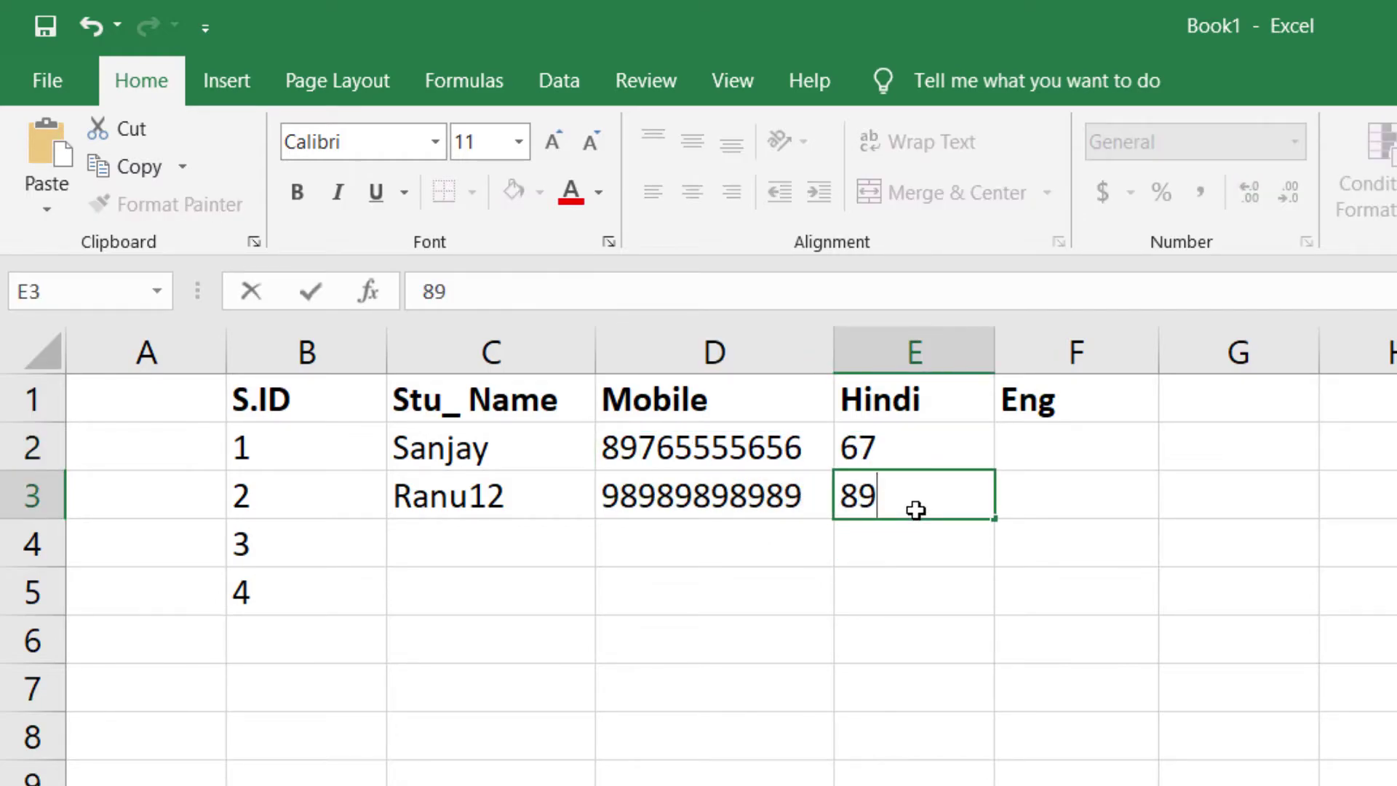
- Enter an Eng mark of 76 for both students in F2 and F3
left_click(1060, 452)
type("76")
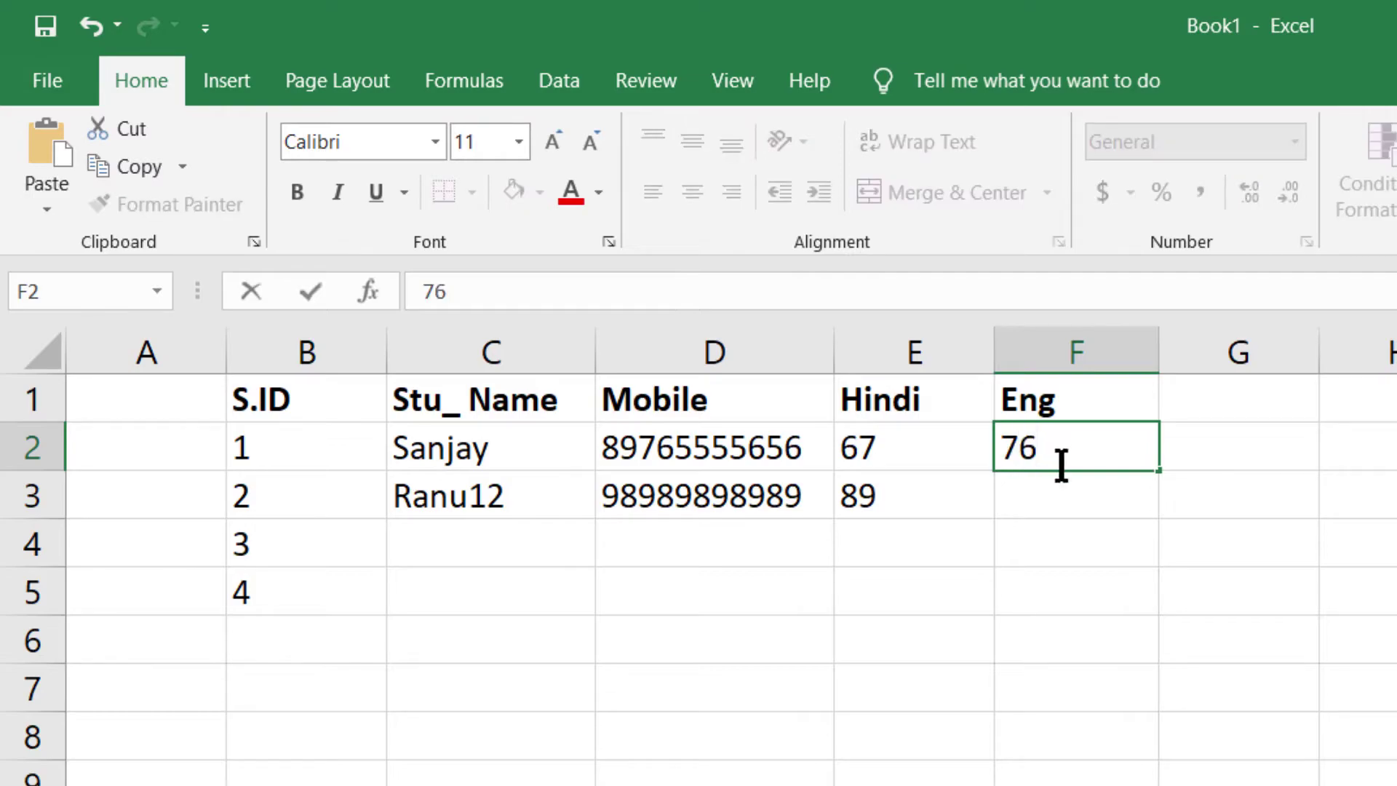
left_click(1048, 504)
type("76")
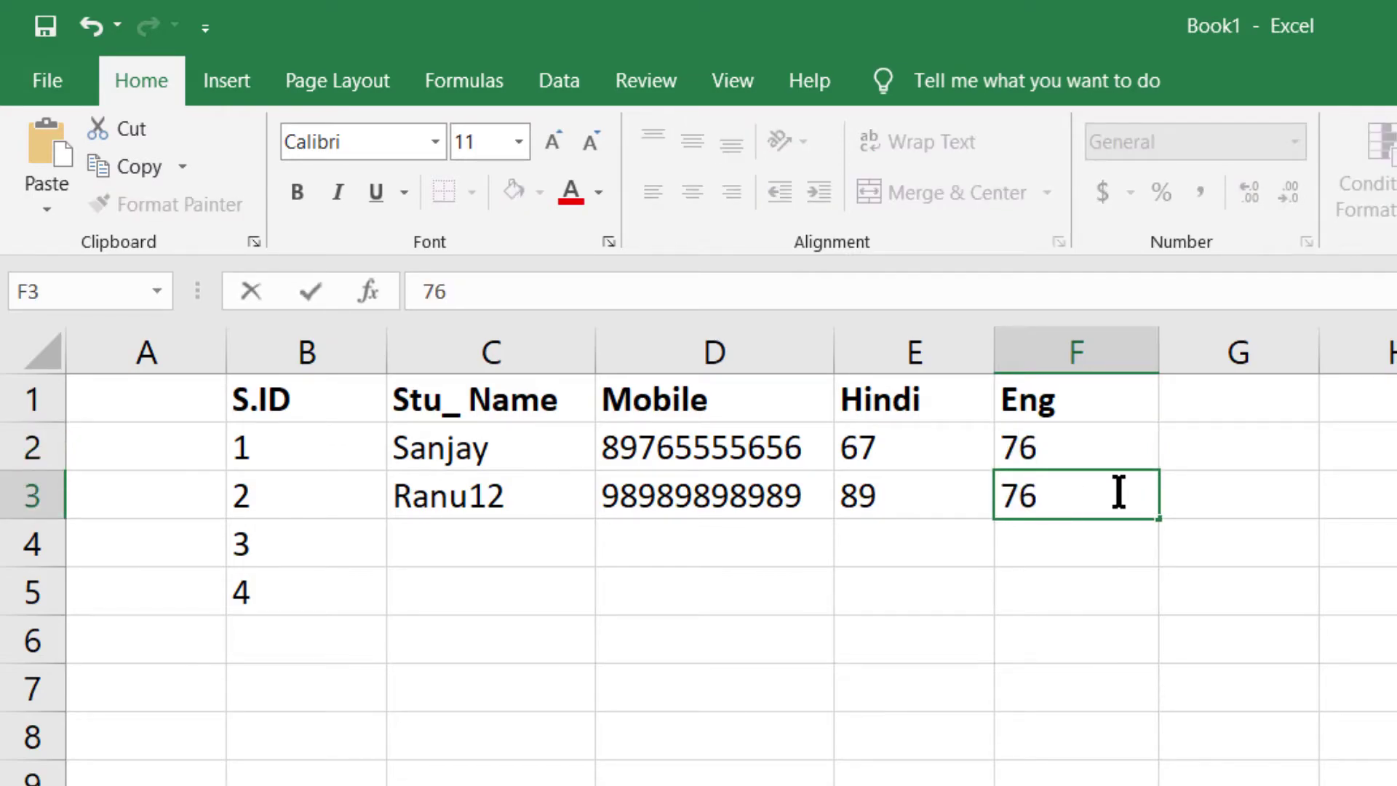
left_click(1377, 386)
left_click_drag(883, 404, 1008, 495)
key("Return")
left_click_drag(901, 452, 1029, 447)
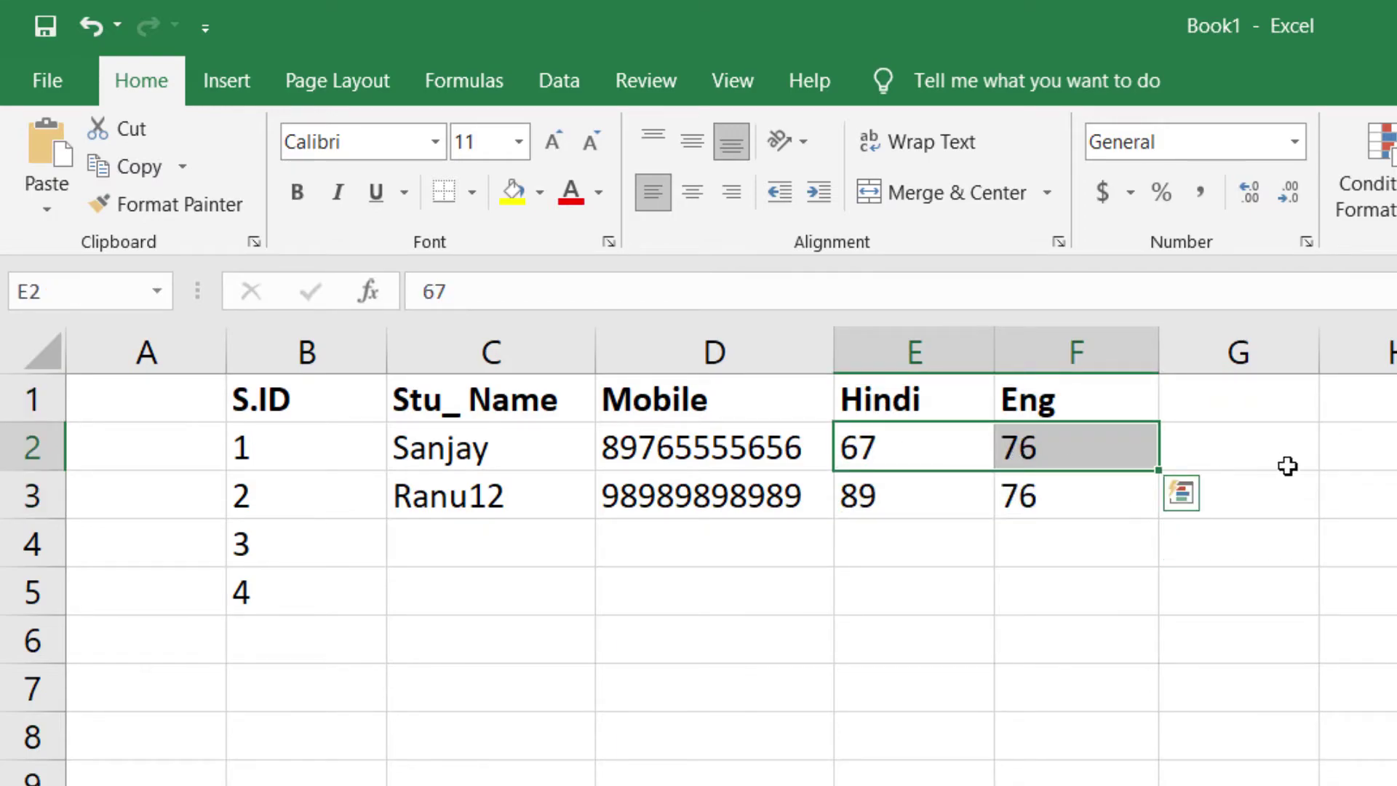
left_click(1288, 464)
left_click(1270, 402)
- Head column G 'Total' and enter =E2+F2 in G2 for the first student
type("Tota")
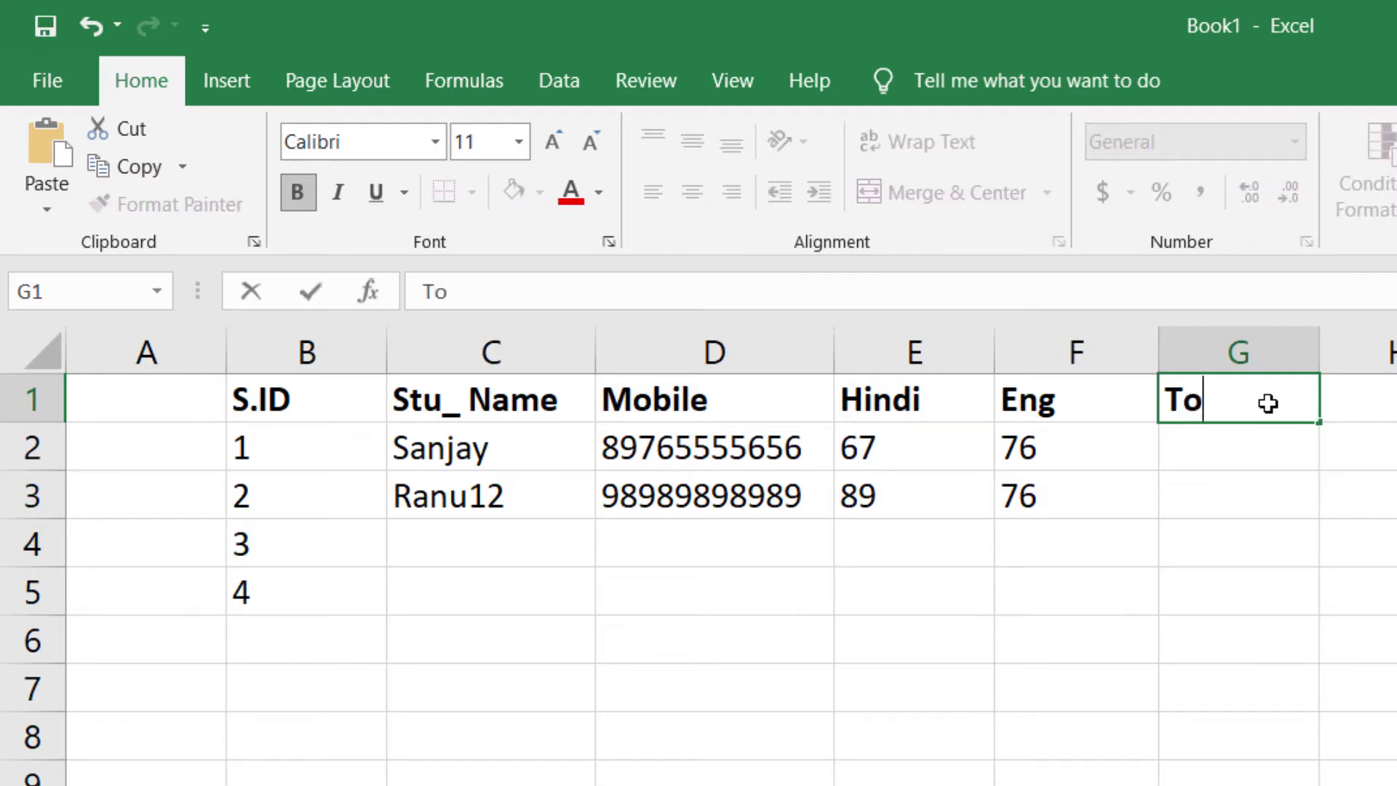
left_click(1124, 487)
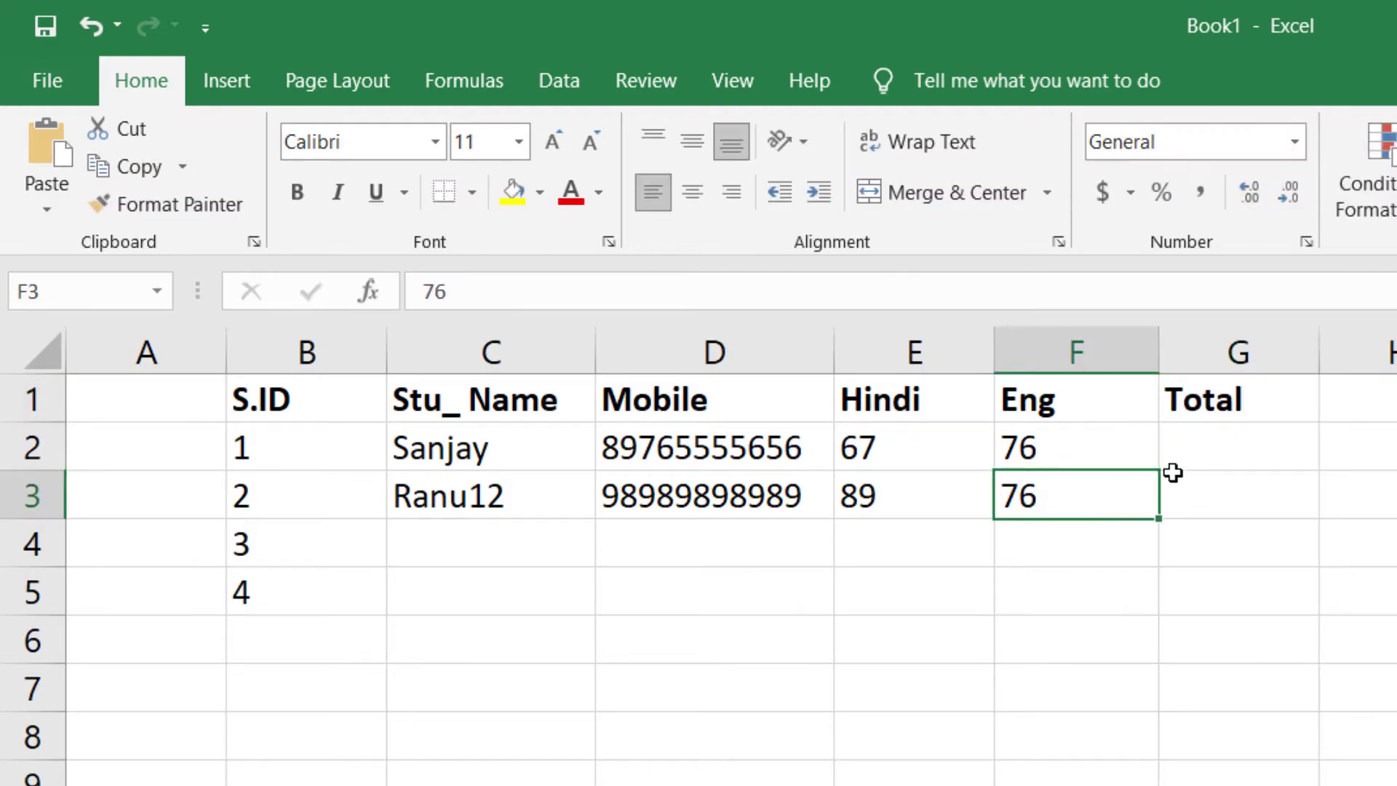
left_click(1231, 461)
type("=")
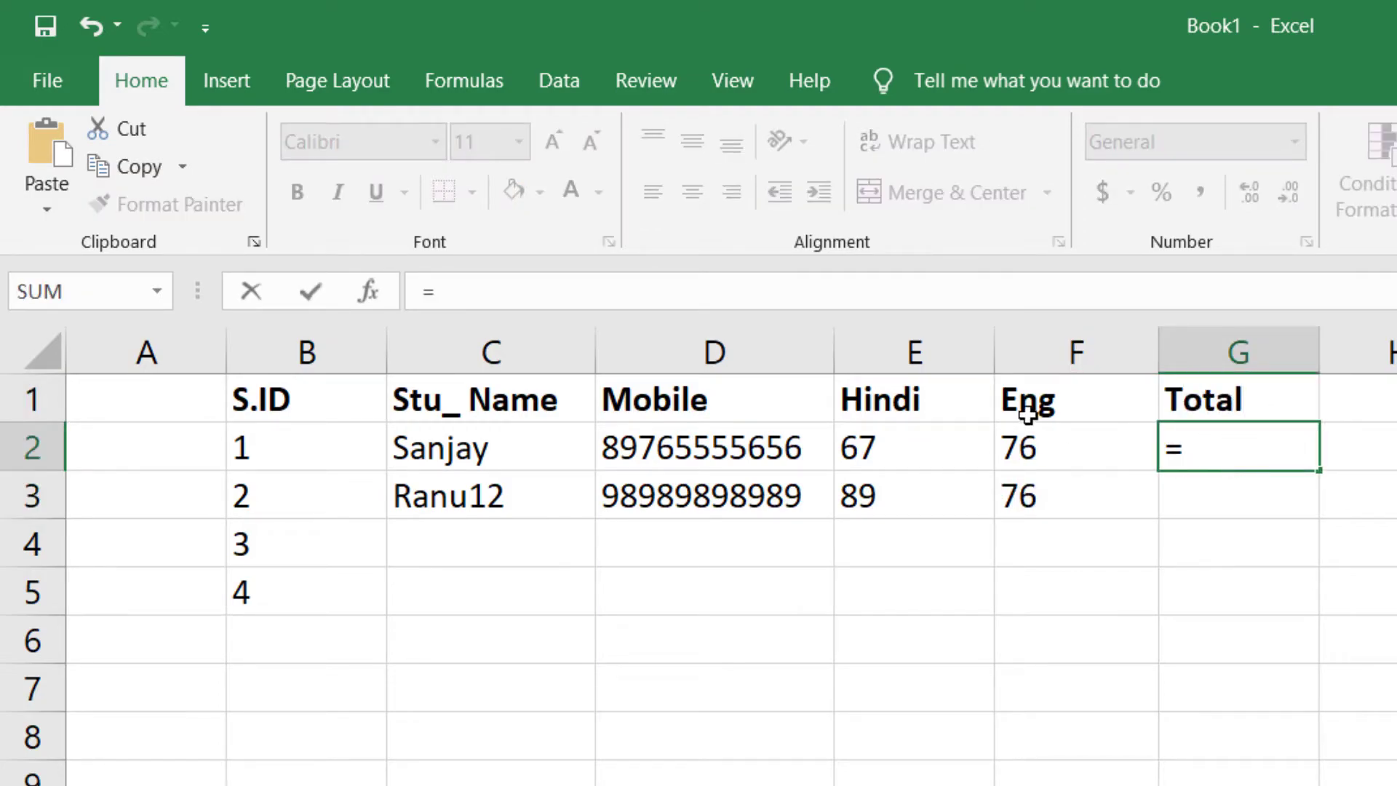
left_click(882, 455)
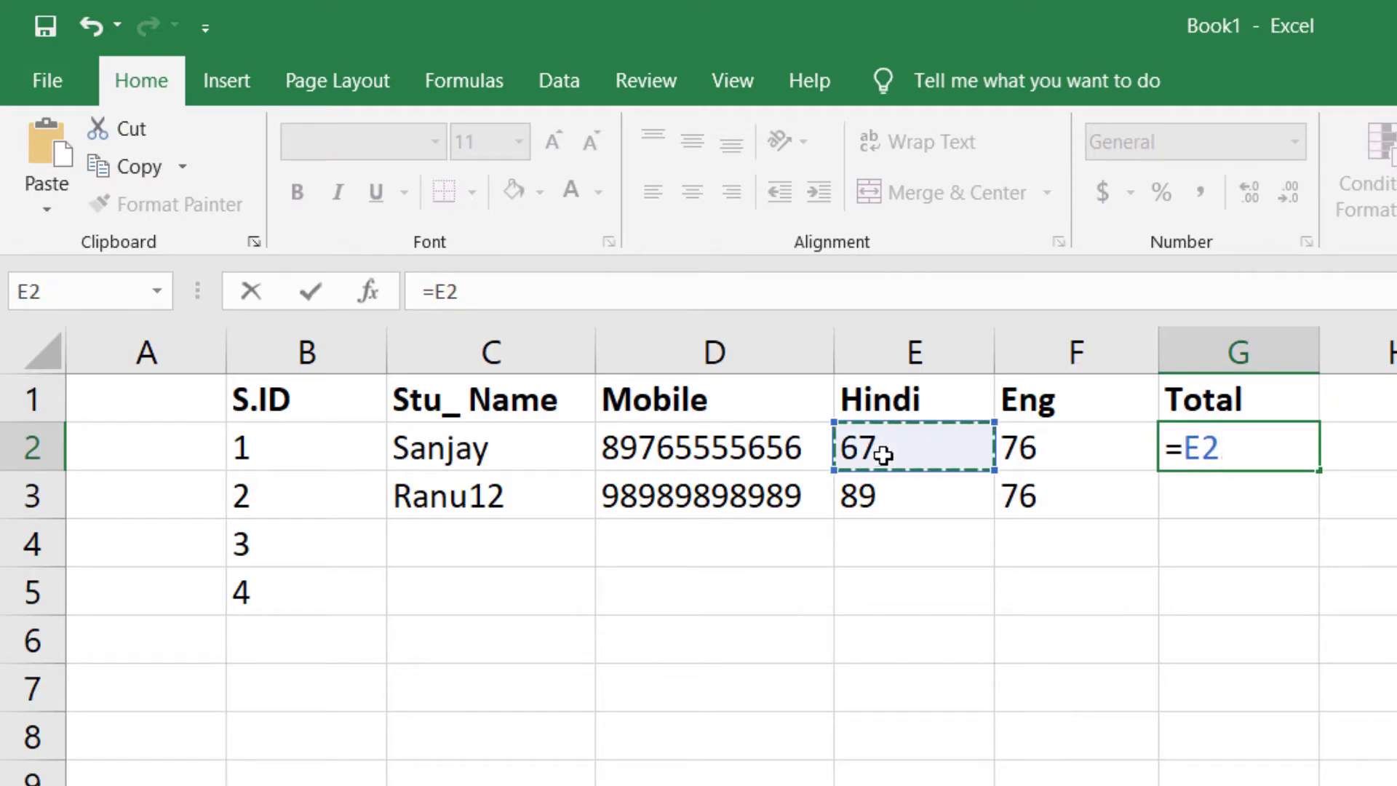
type("+")
left_click(1056, 474)
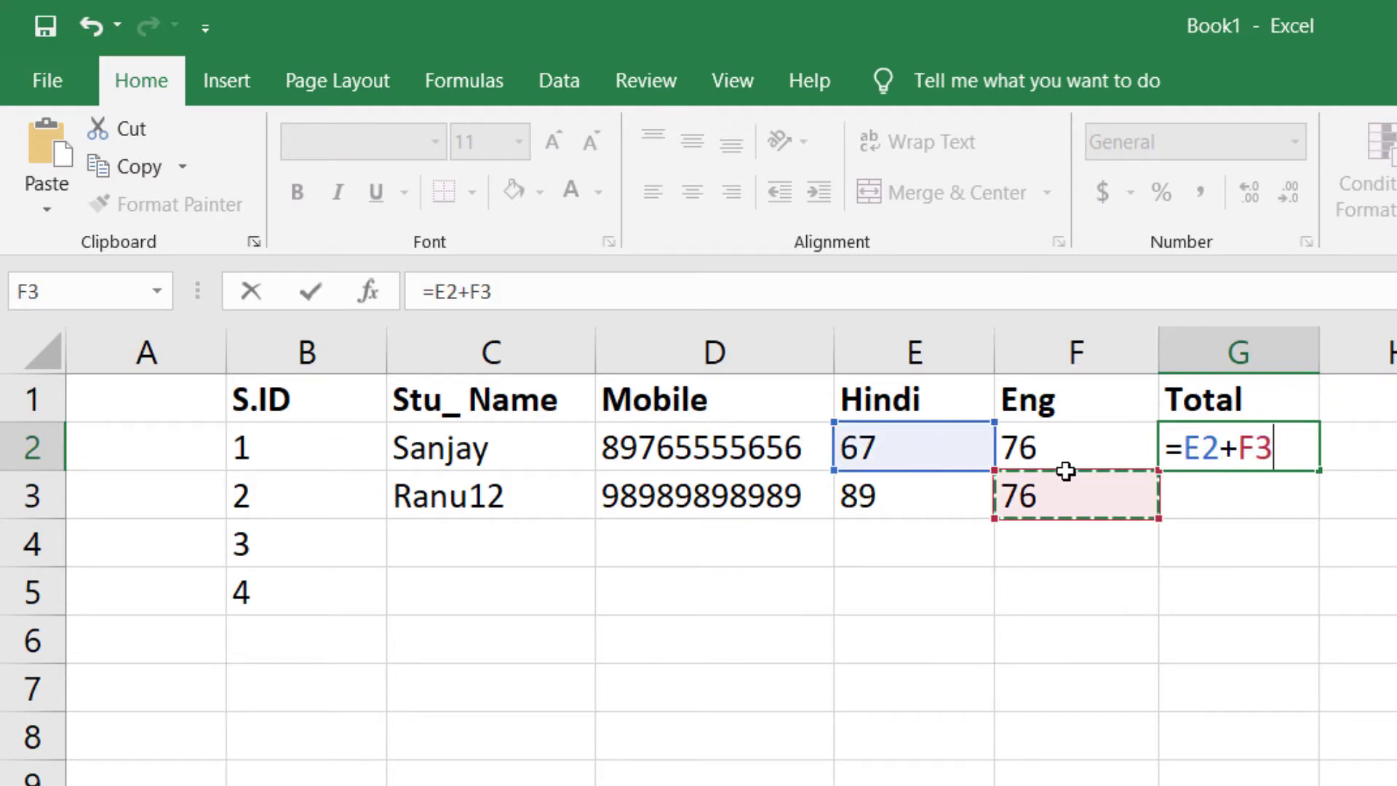
left_click(1053, 439)
key("Return")
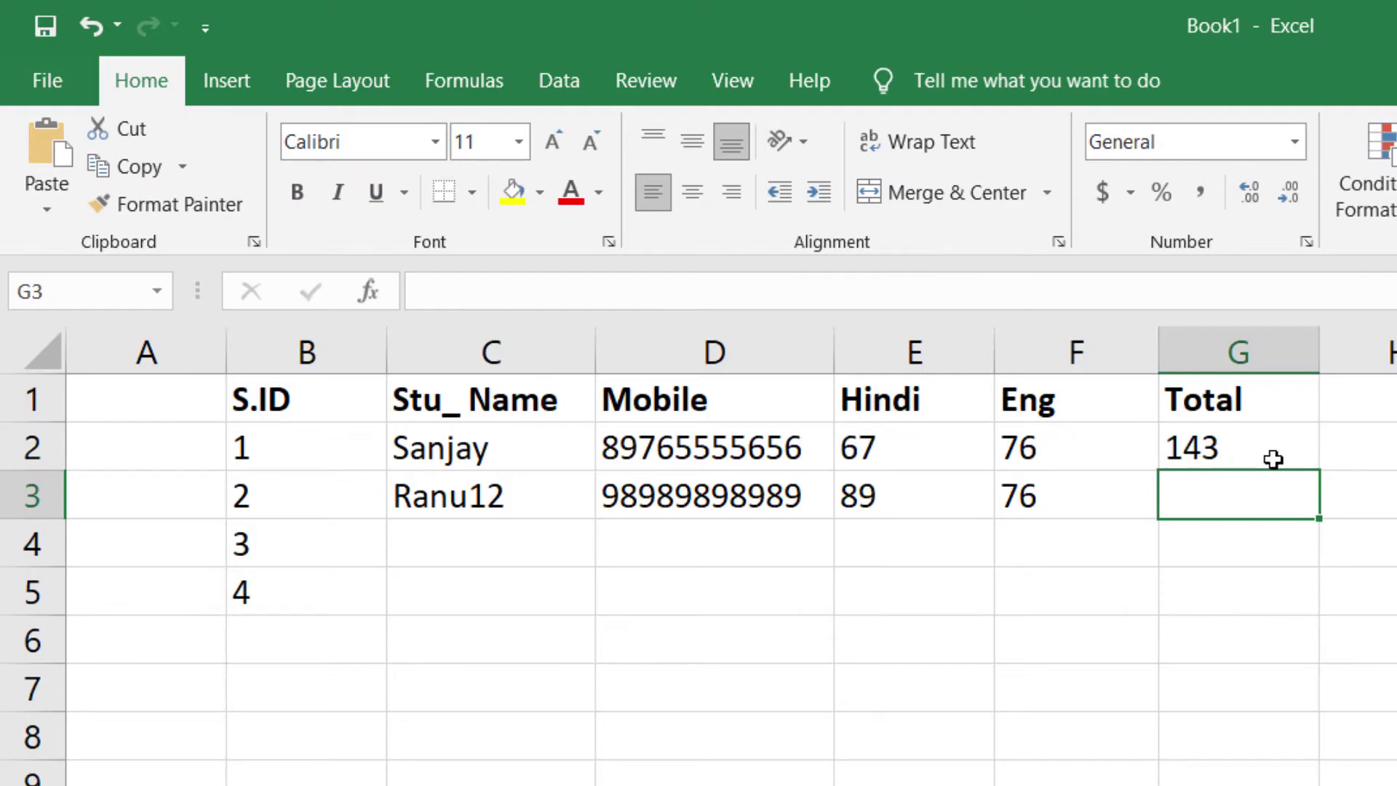
- Inspect G2's formula to confirm it adds E2 and F2, leaving it unchanged
left_click(1270, 457)
left_click_drag(918, 436, 1040, 598)
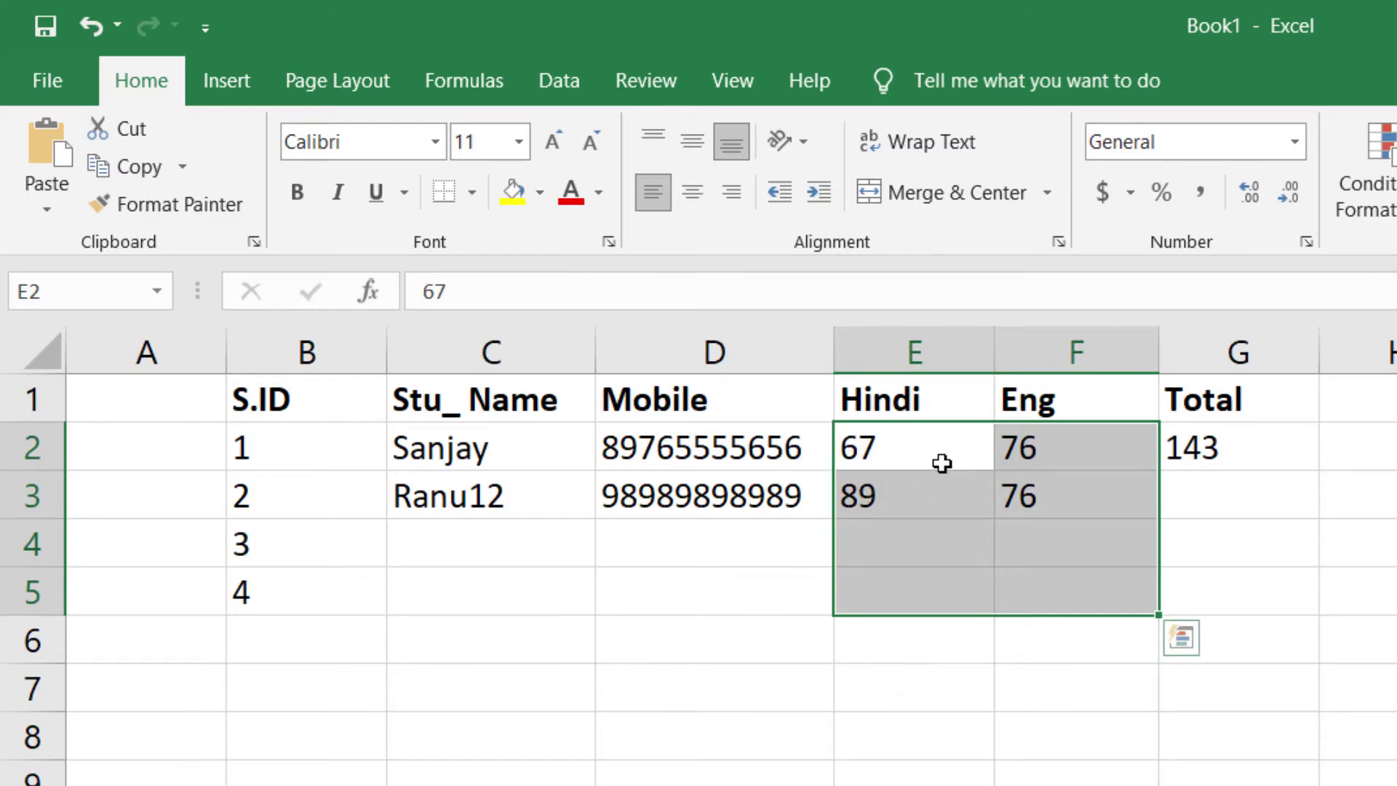
left_click(1070, 477)
left_click(1204, 454)
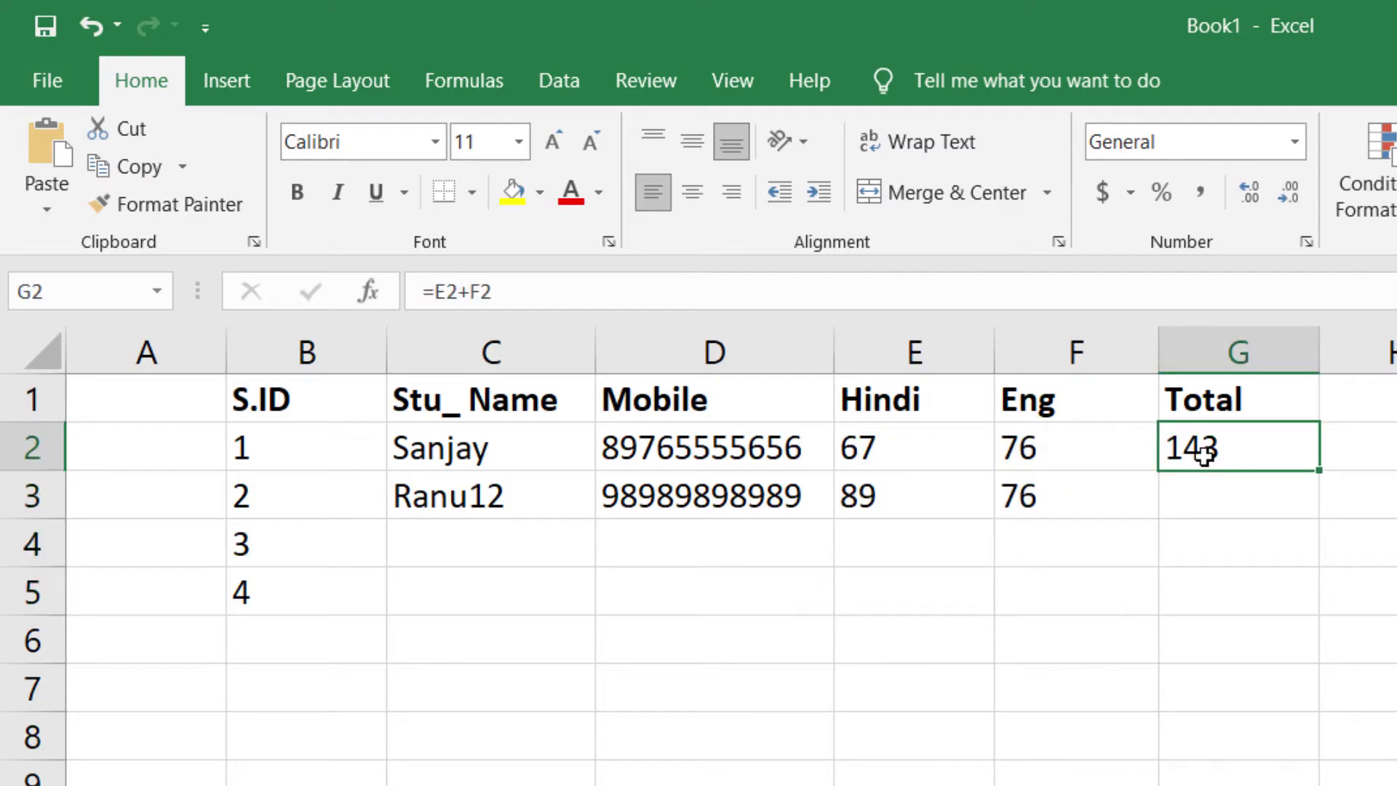
double_click(1200, 446)
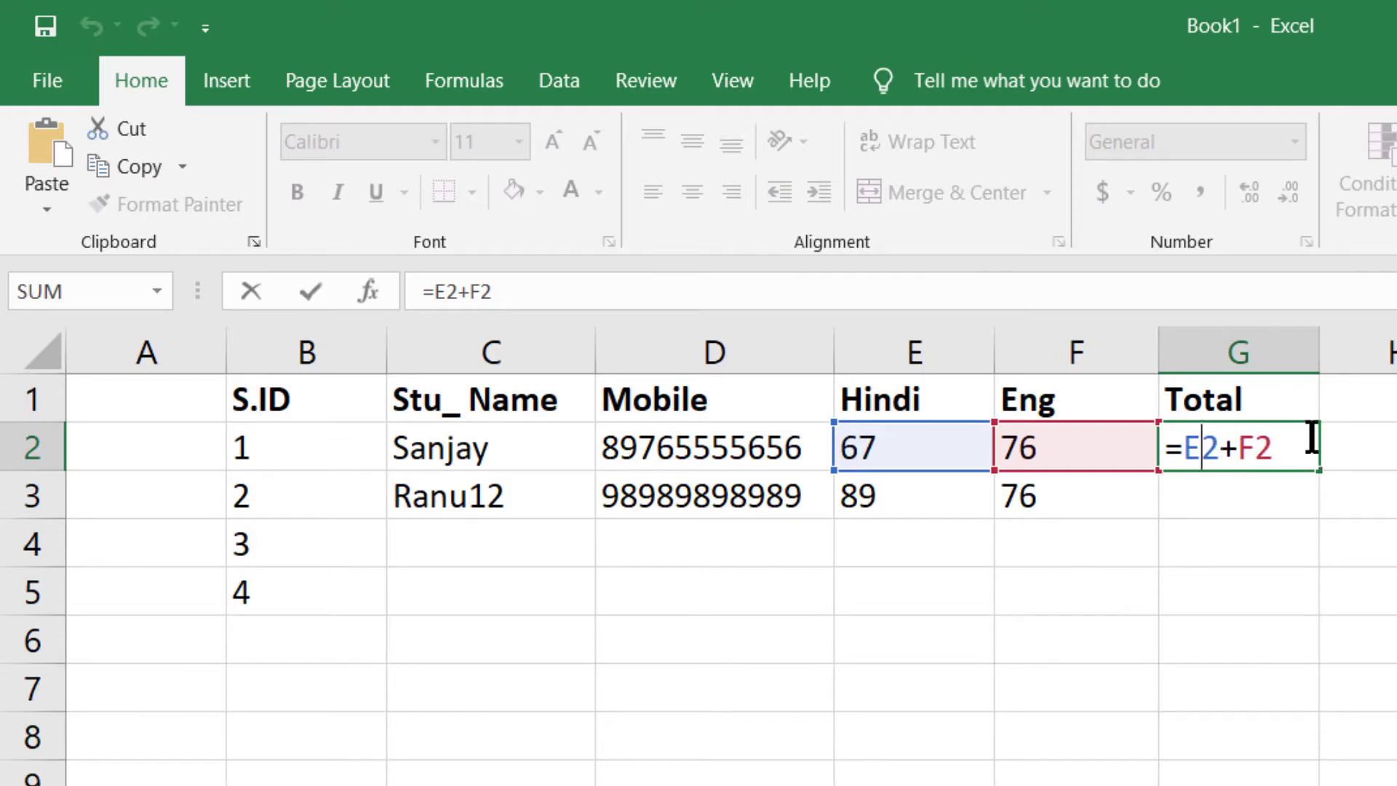
key("Return")
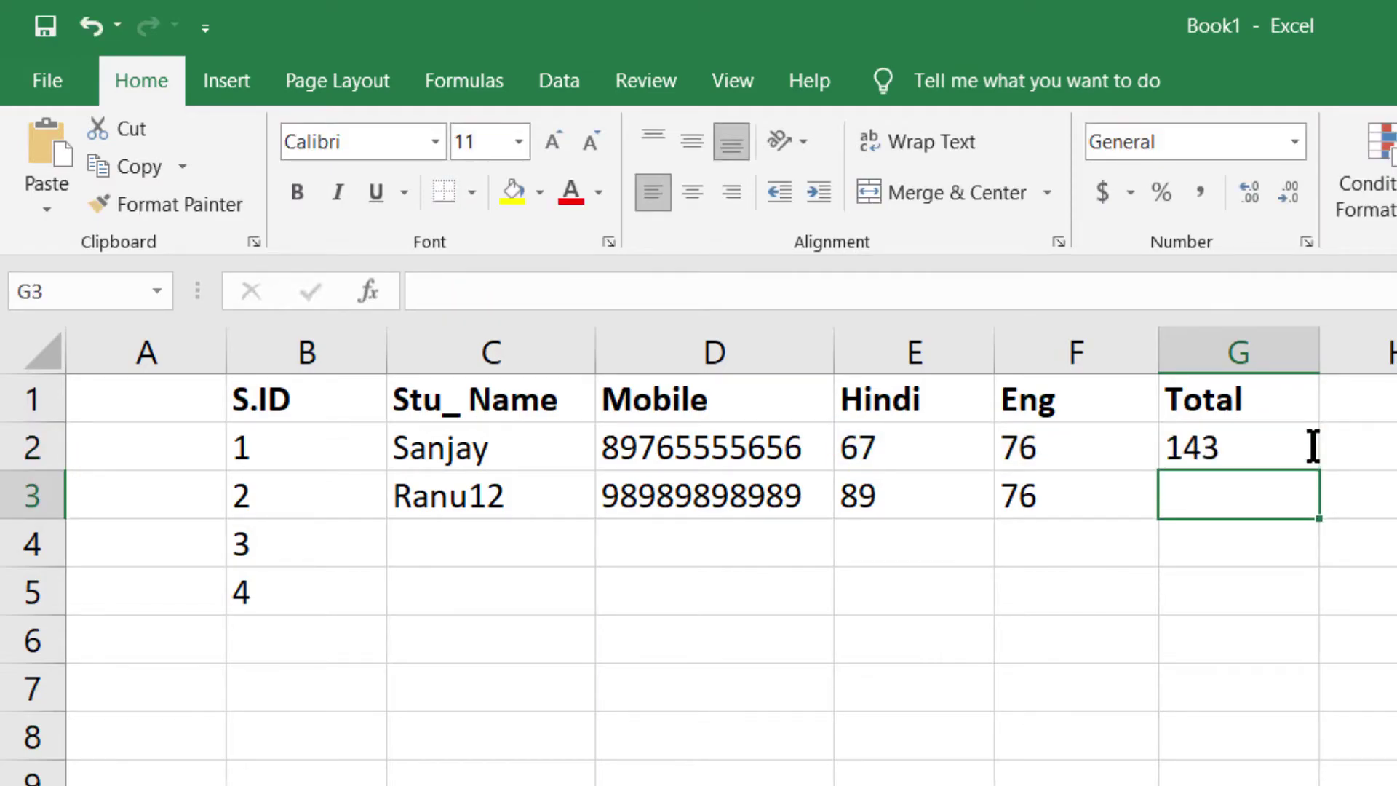
- Open the Hindi mark 67 in E2 for editing
left_click(861, 448)
double_click(860, 447)
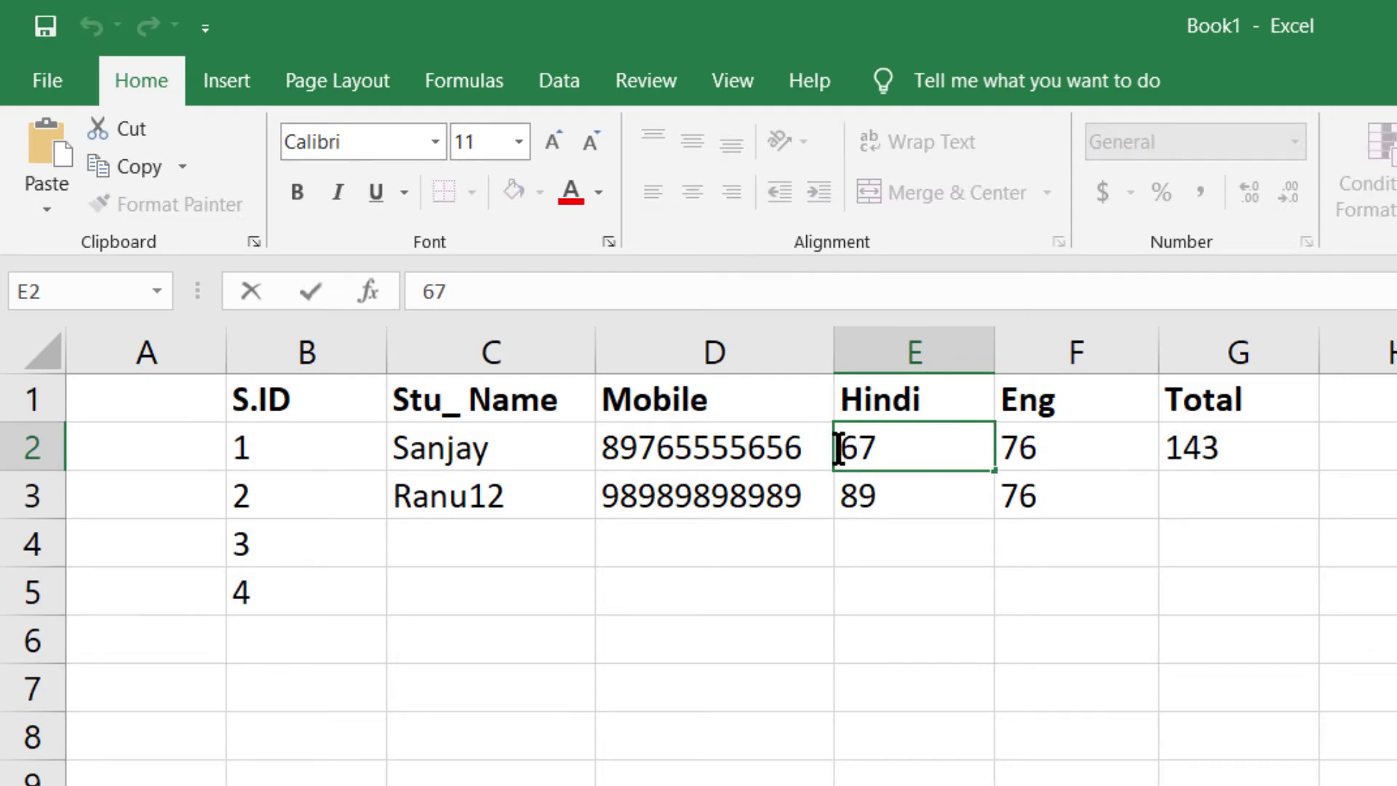
key("Return")
key("Up")
key("Right")
key("Right")
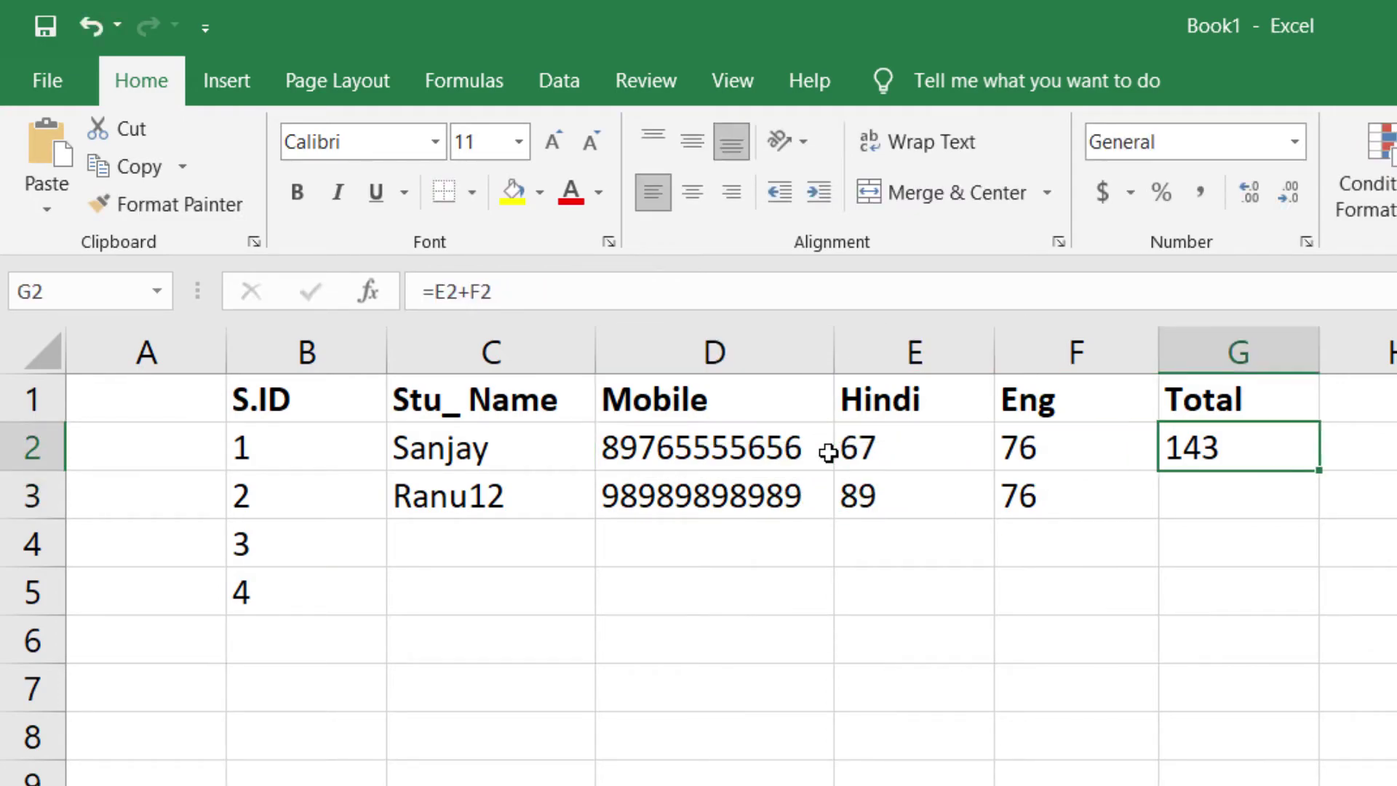
double_click(846, 440)
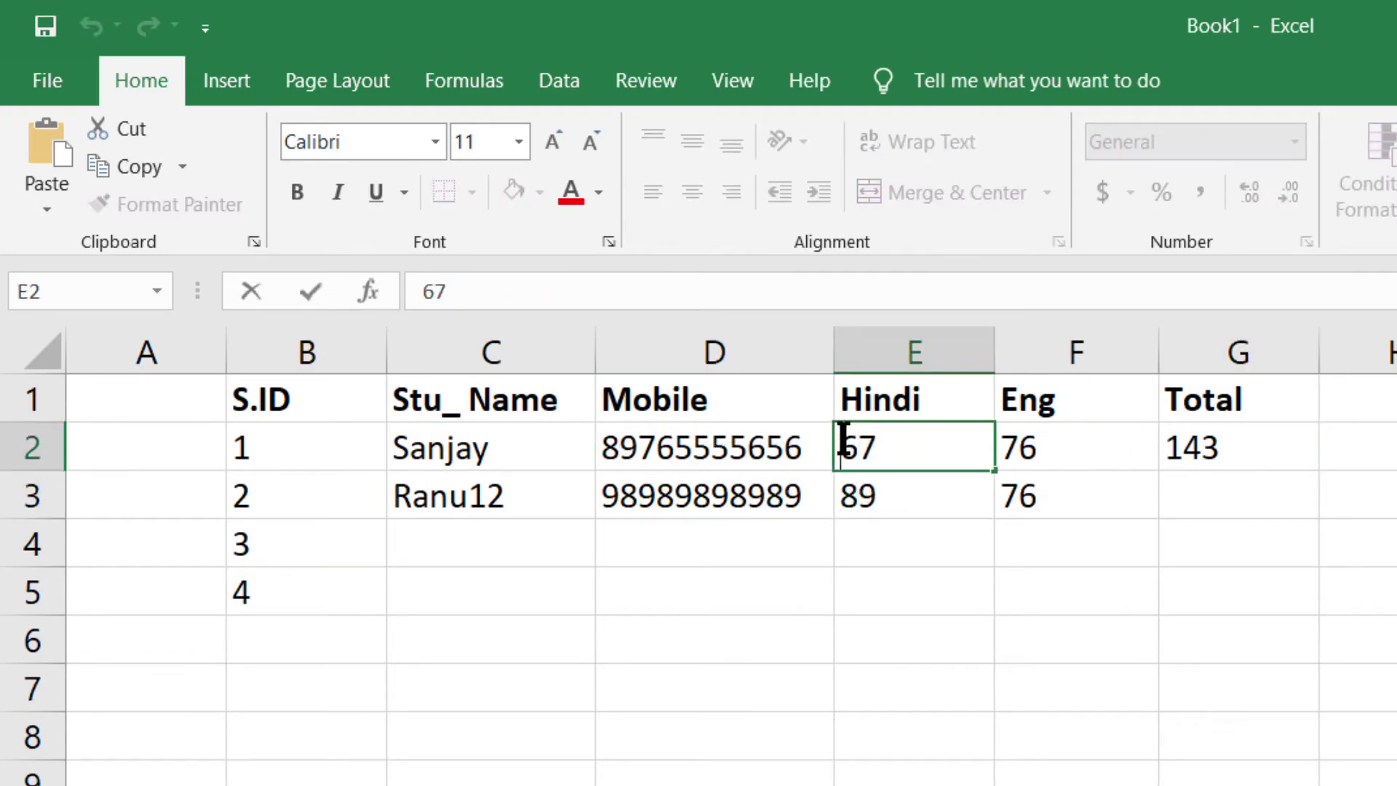
- Wrap E2's 67 in quotation marks so G2's Total shows #VALUE!
type("\"")
key("End")
type("\"")
left_click(1038, 483)
left_click(1264, 446)
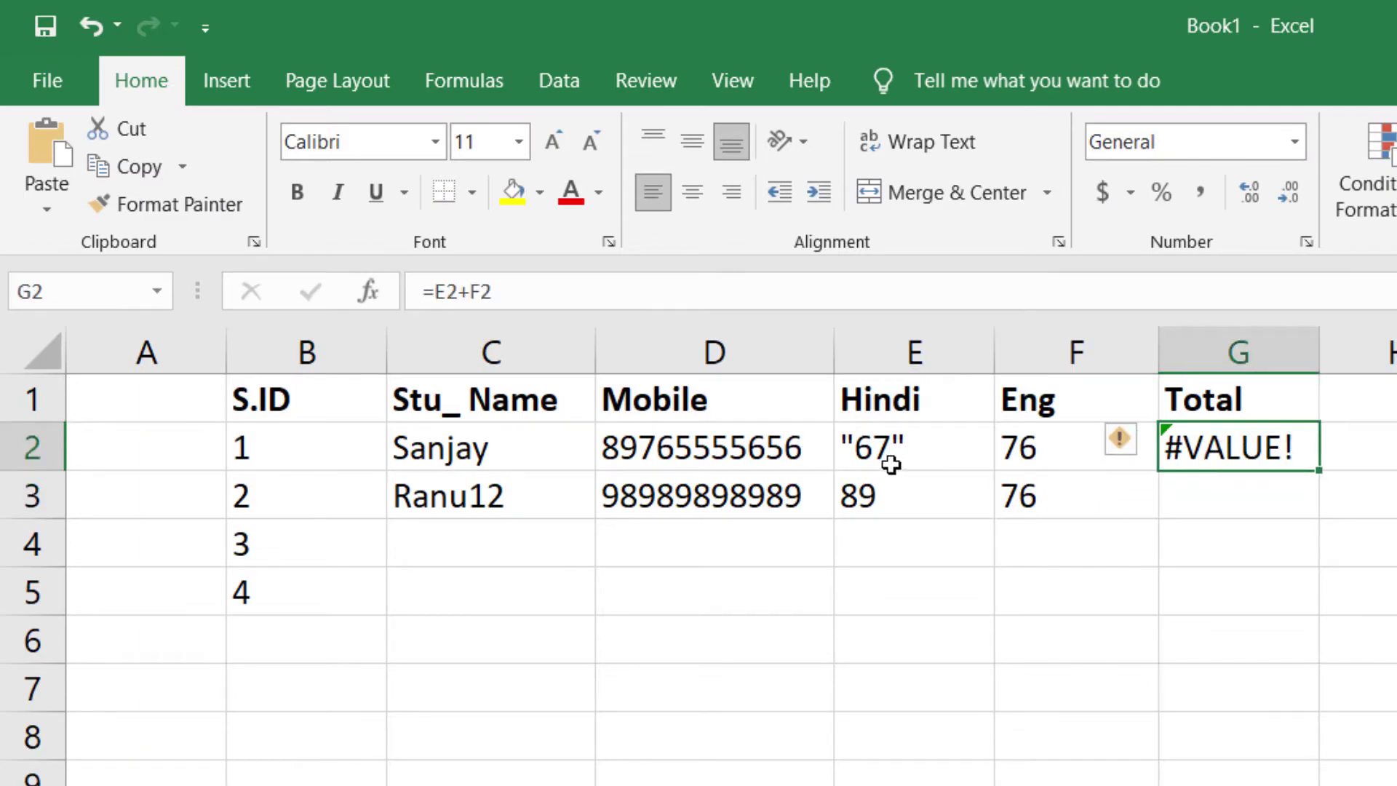
left_click(887, 460)
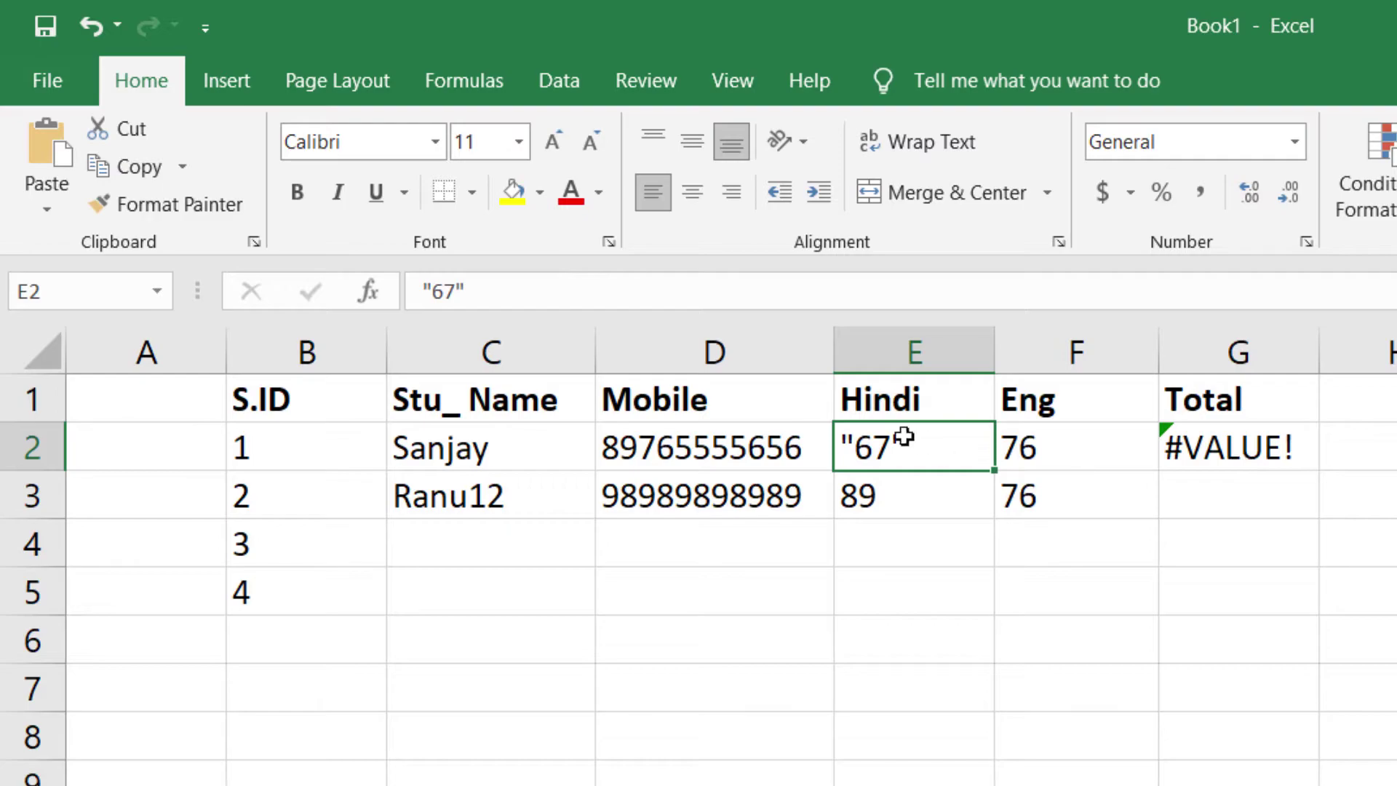
left_click(1287, 446)
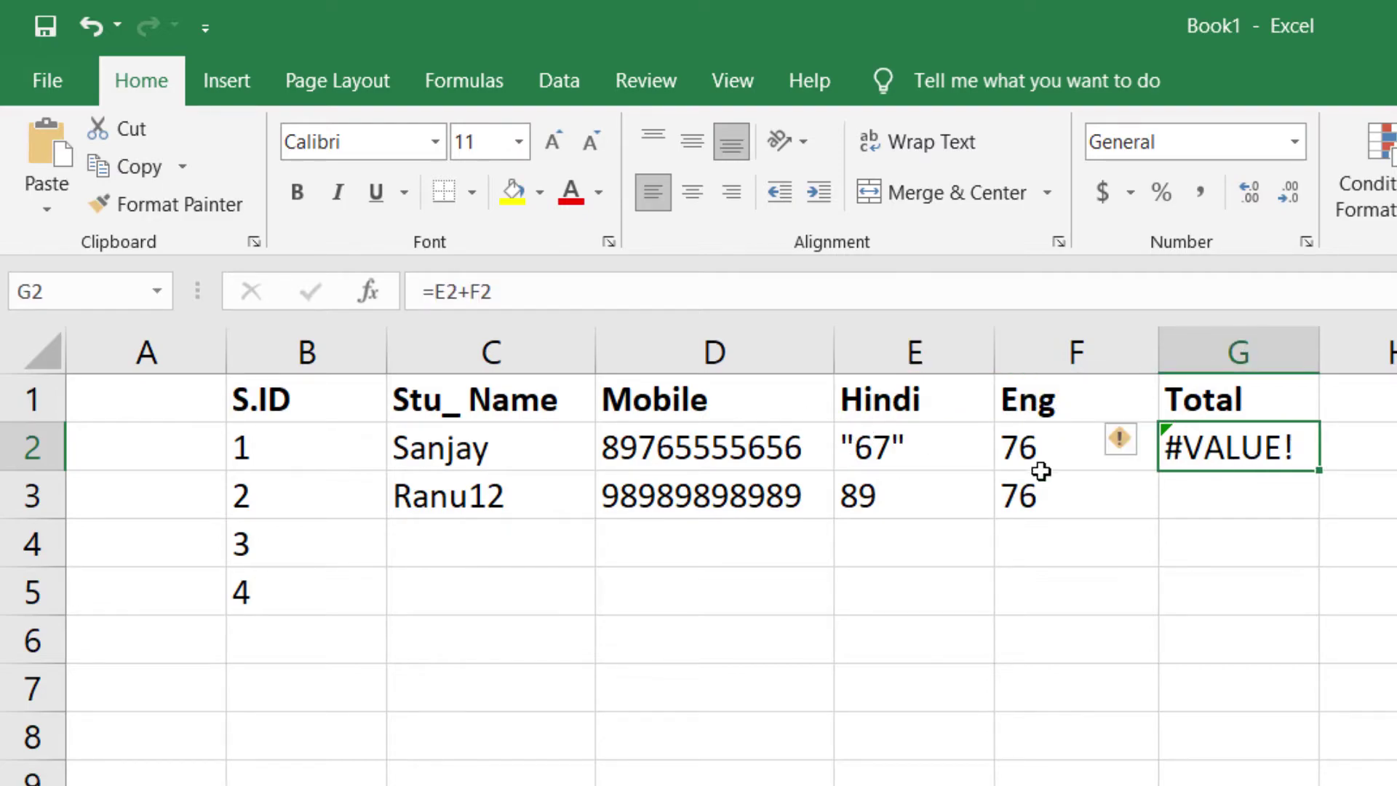
- Delete both quotes around 67 in E2 to restore a plain number
double_click(934, 446)
key("BackSpace")
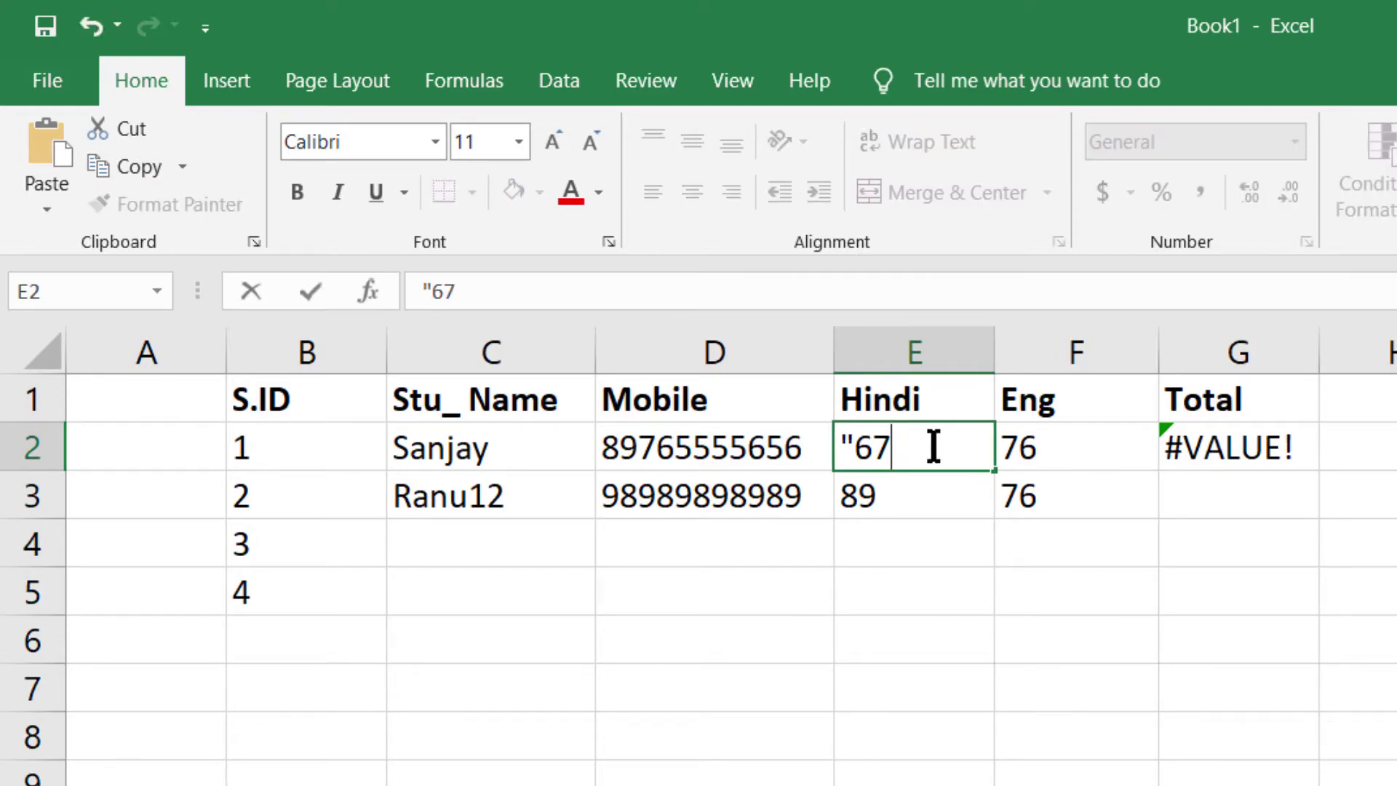
left_click(855, 446)
key("BackSpace")
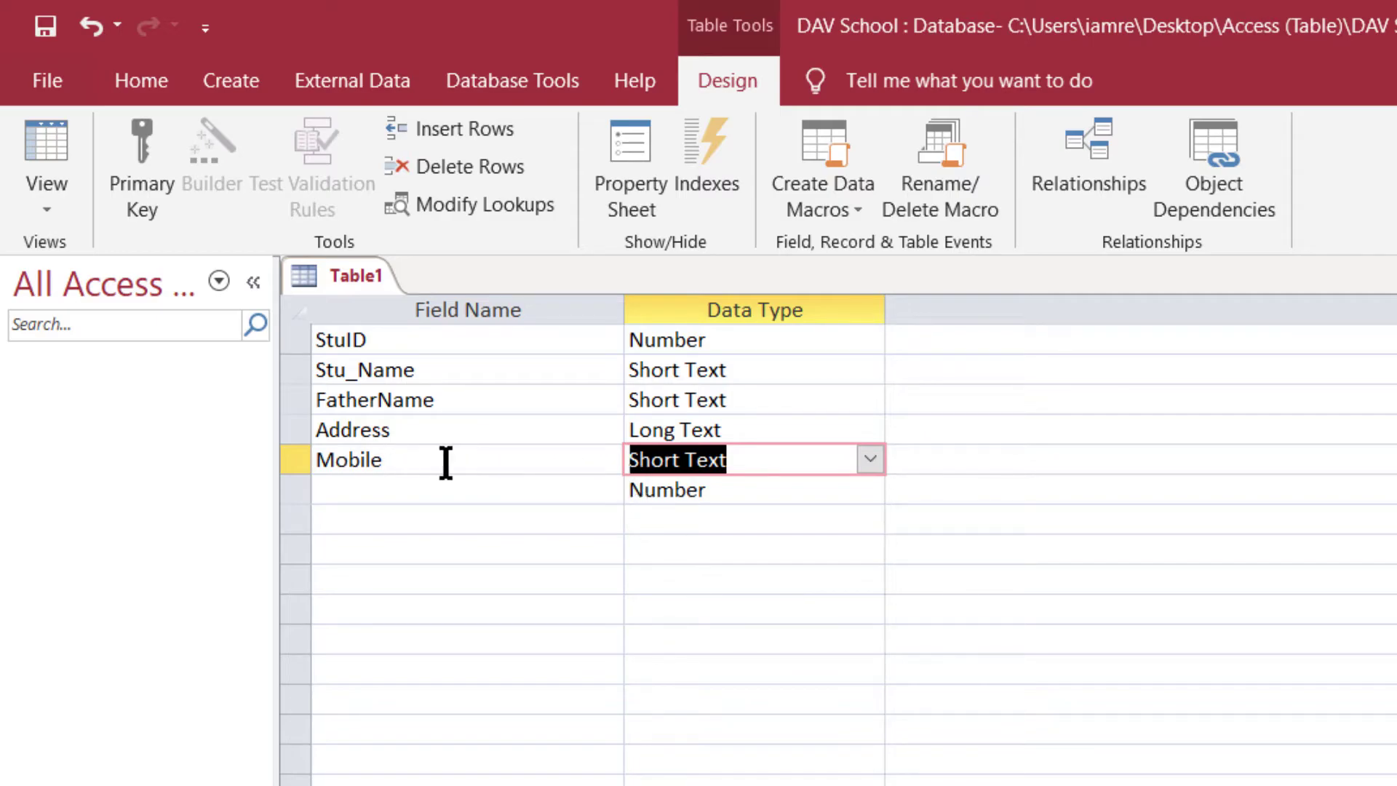
- Compare Mobile's Short Text type with the new field's Number type, then return to Excel
left_click(704, 466)
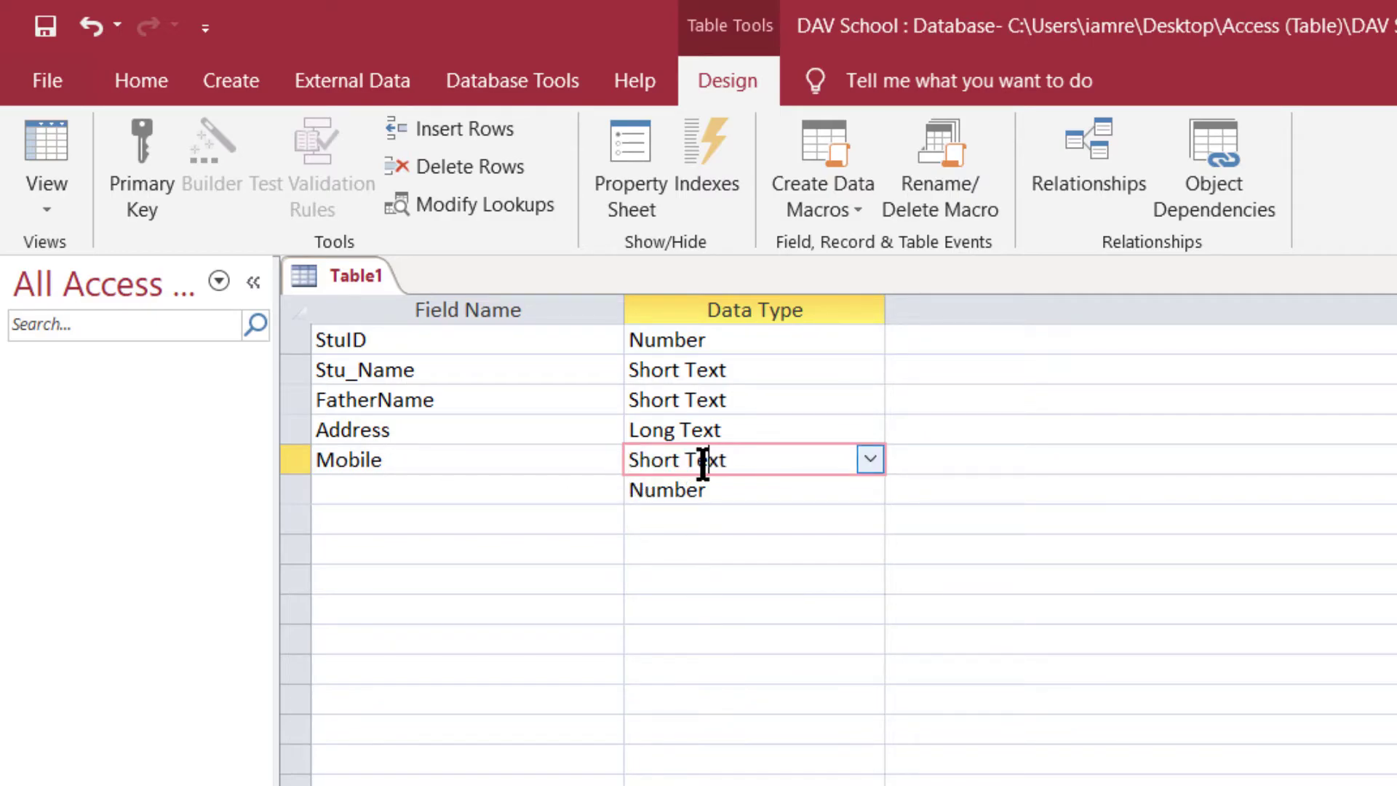
left_click(743, 484)
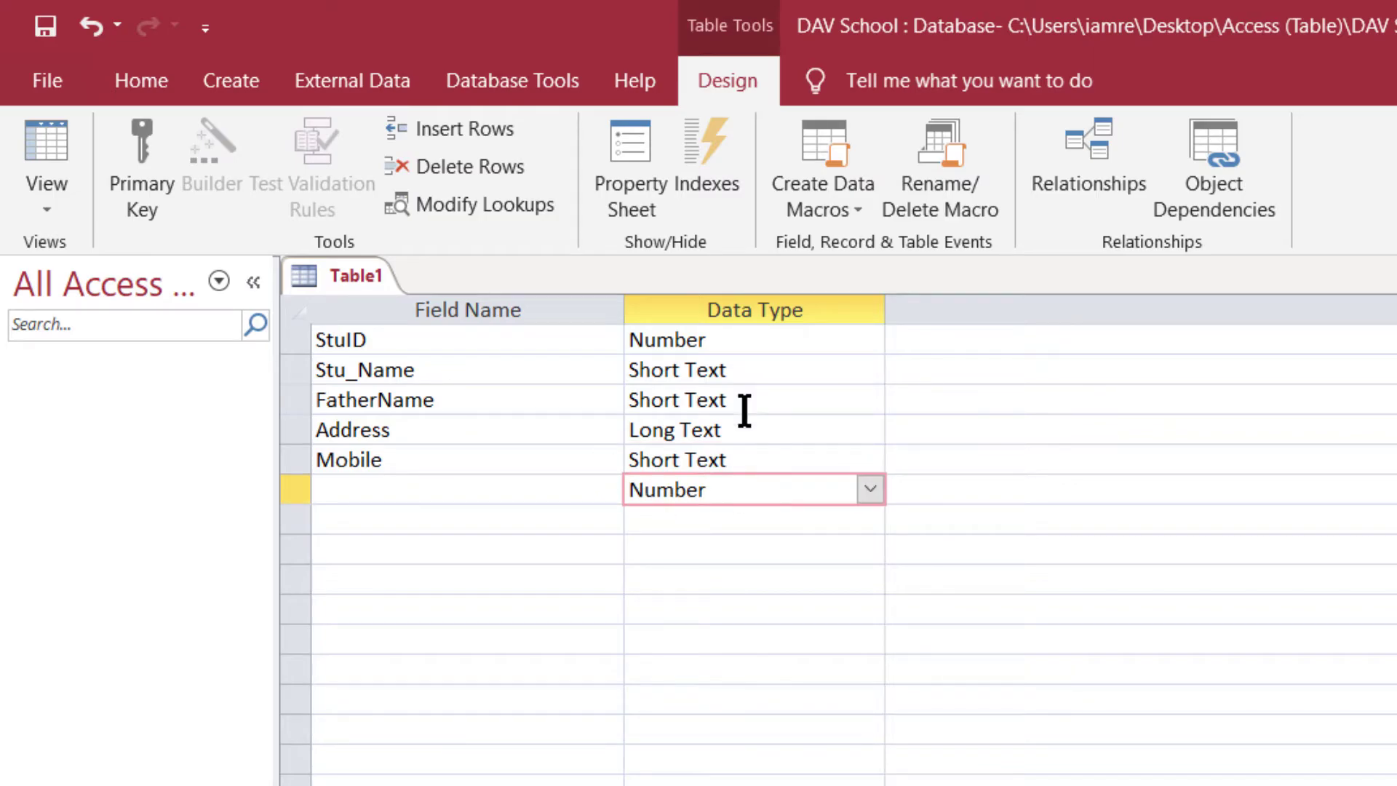
left_click(757, 460)
left_click(729, 487)
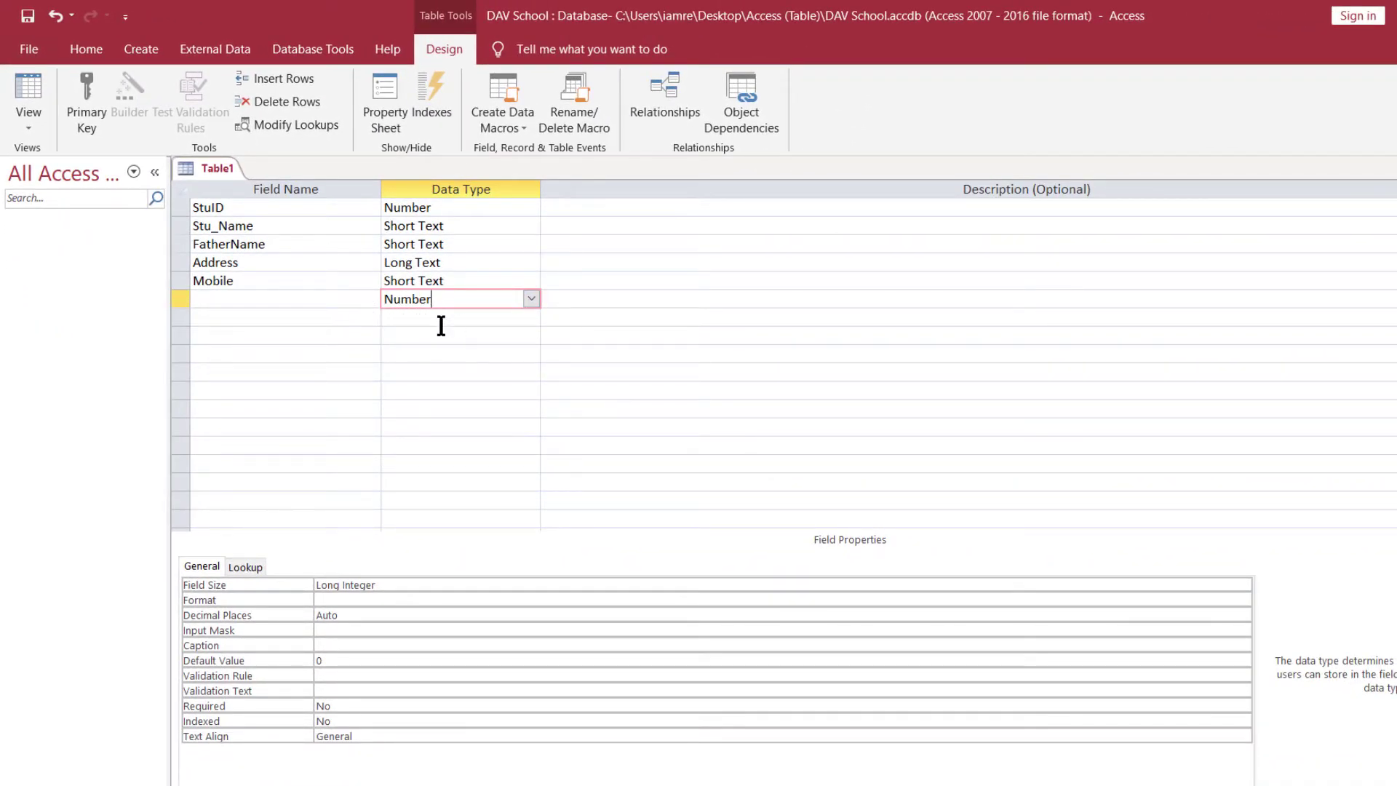
left_click(959, 727)
left_click(471, 455)
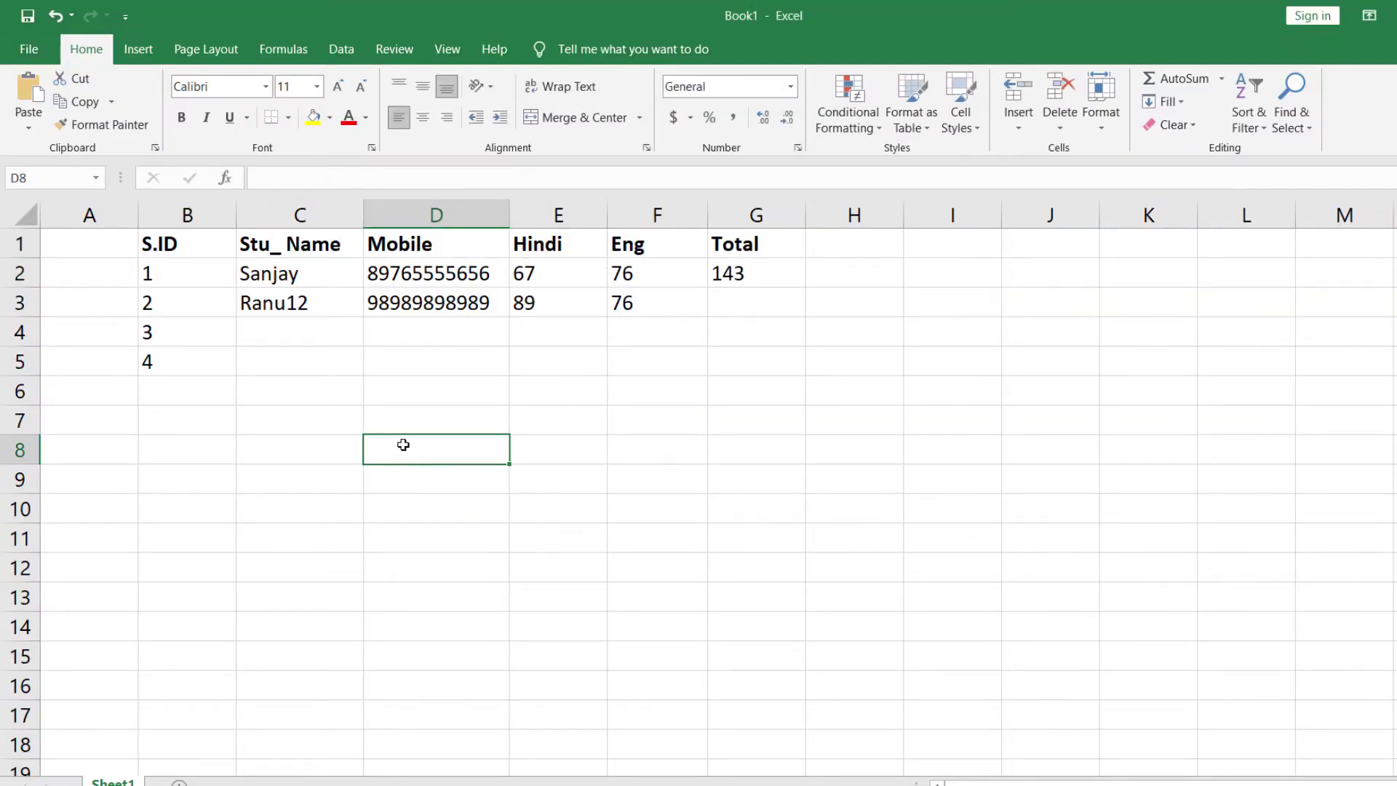
- Write the note 'Sort text -------> ( Text or Number)' in D8
type("Sort text")
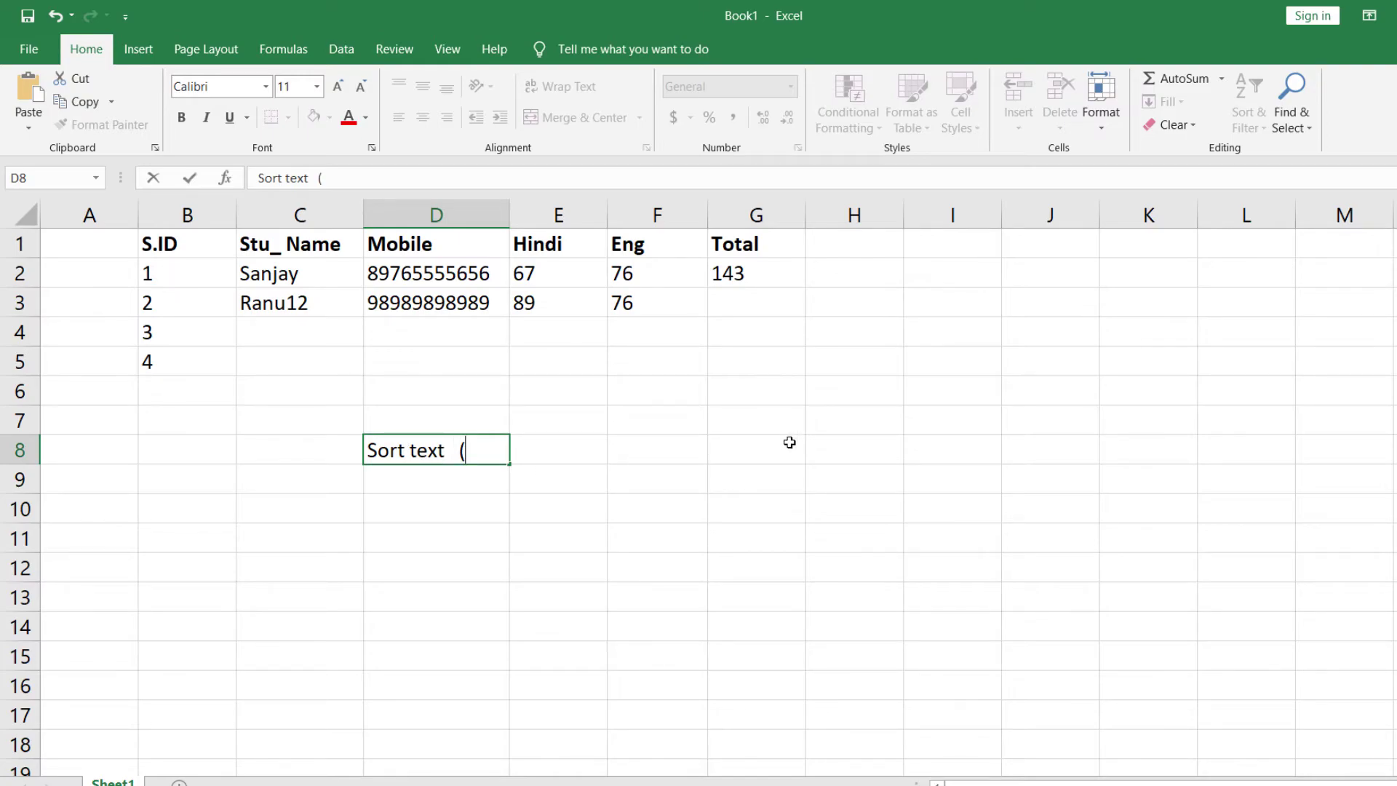
type("( text or Number")
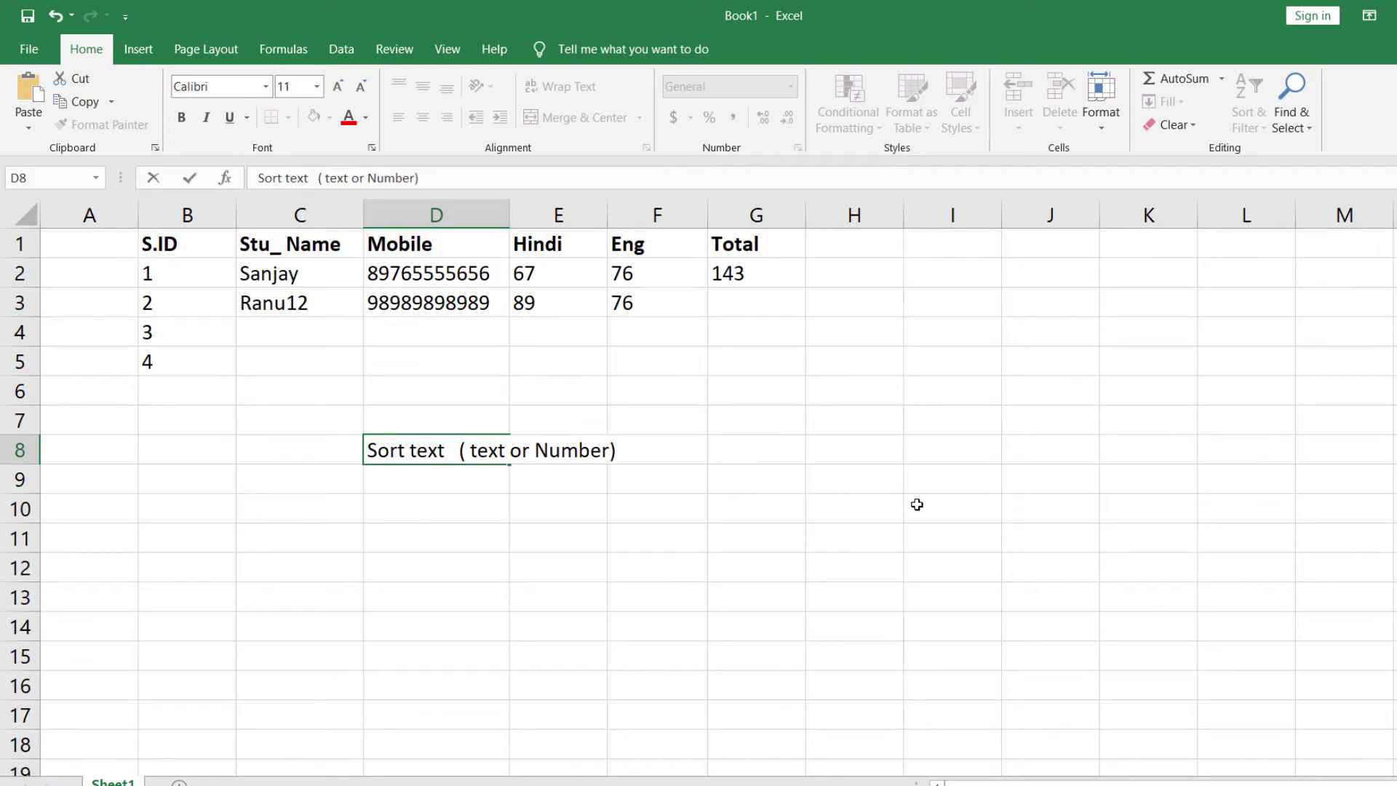
left_click(474, 451)
key("BackSpace")
type("T")
left_click(451, 456)
type("-------")
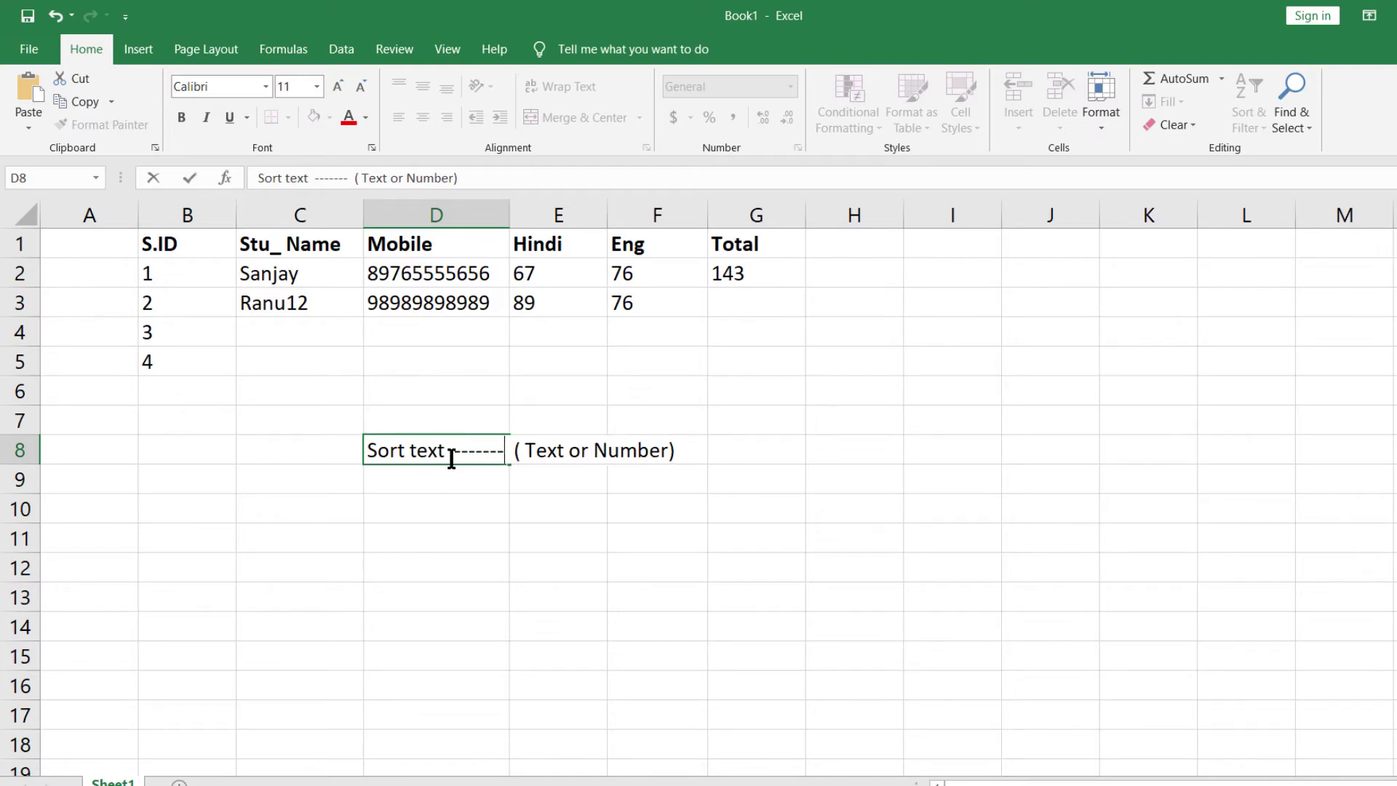
type(">")
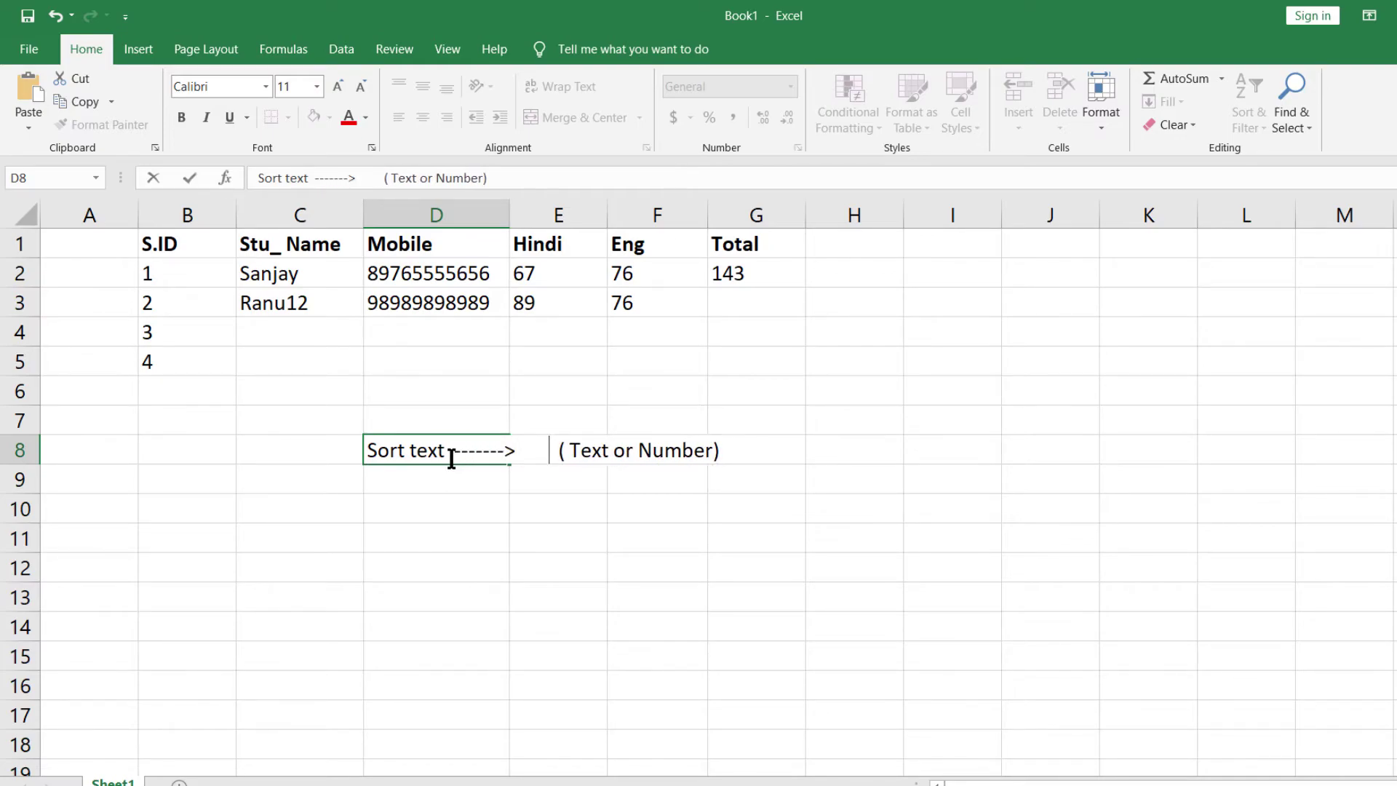
left_click(416, 554)
- Write the note 'Number ---------> ( only Text)' in D10 and recheck D8
left_click(413, 494)
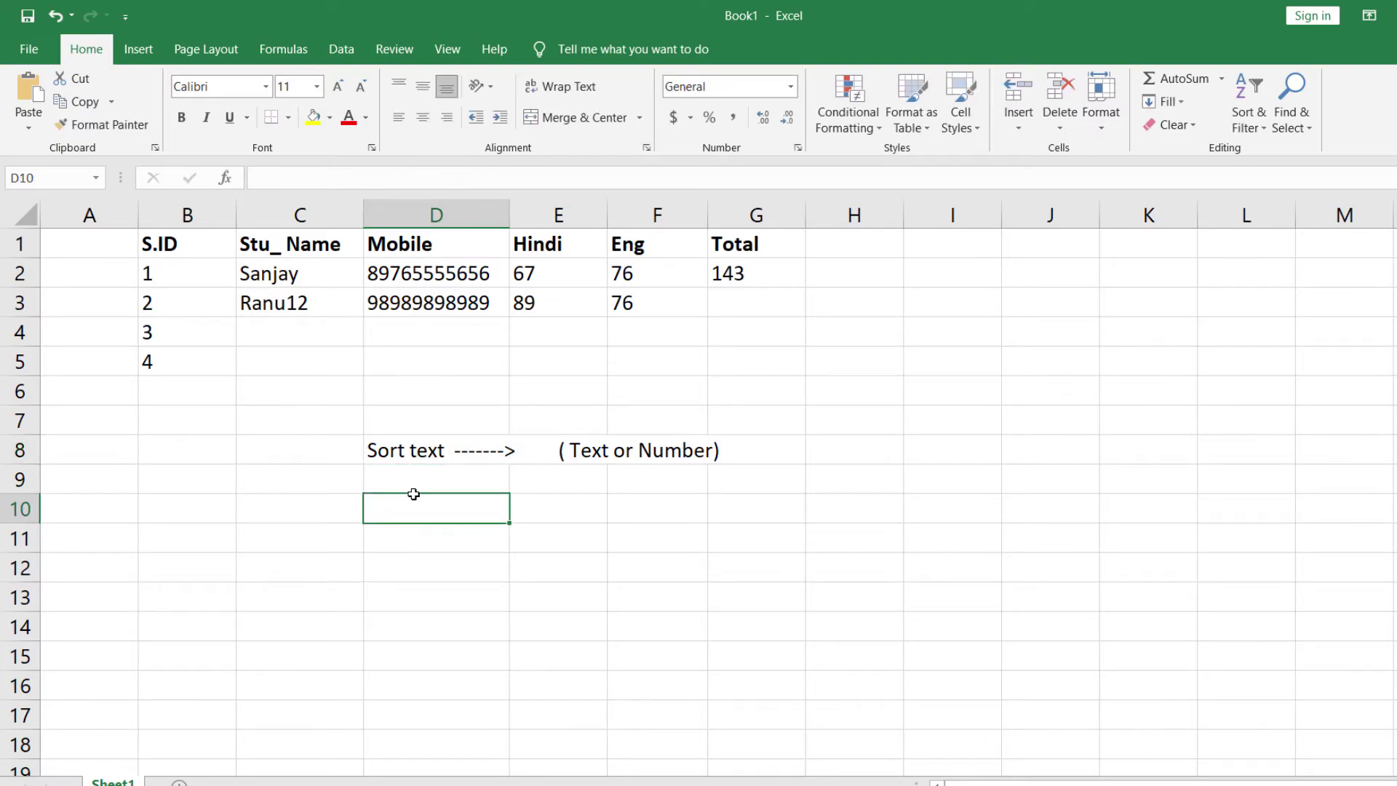
type("Number --------->        ( on")
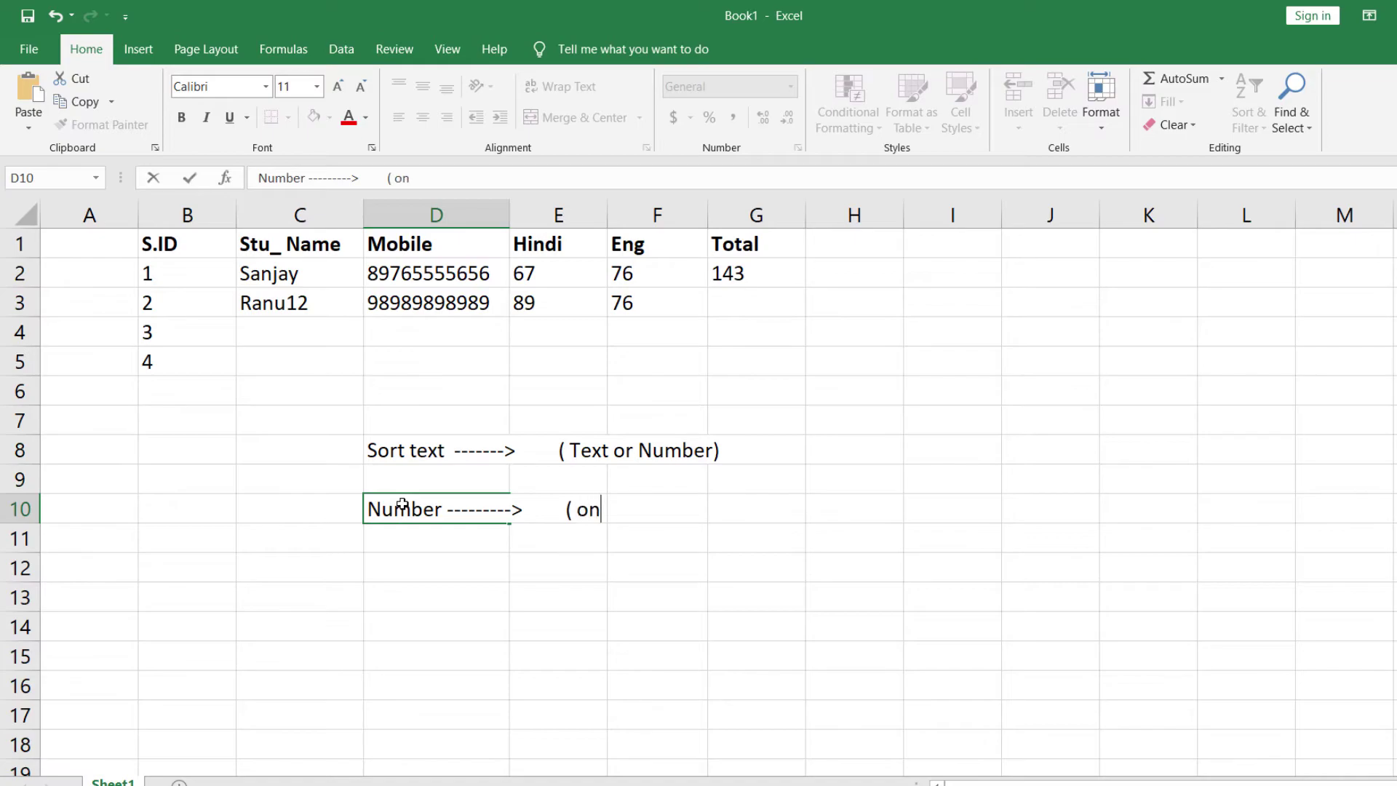
type("ext)")
left_click(436, 685)
left_click(377, 444)
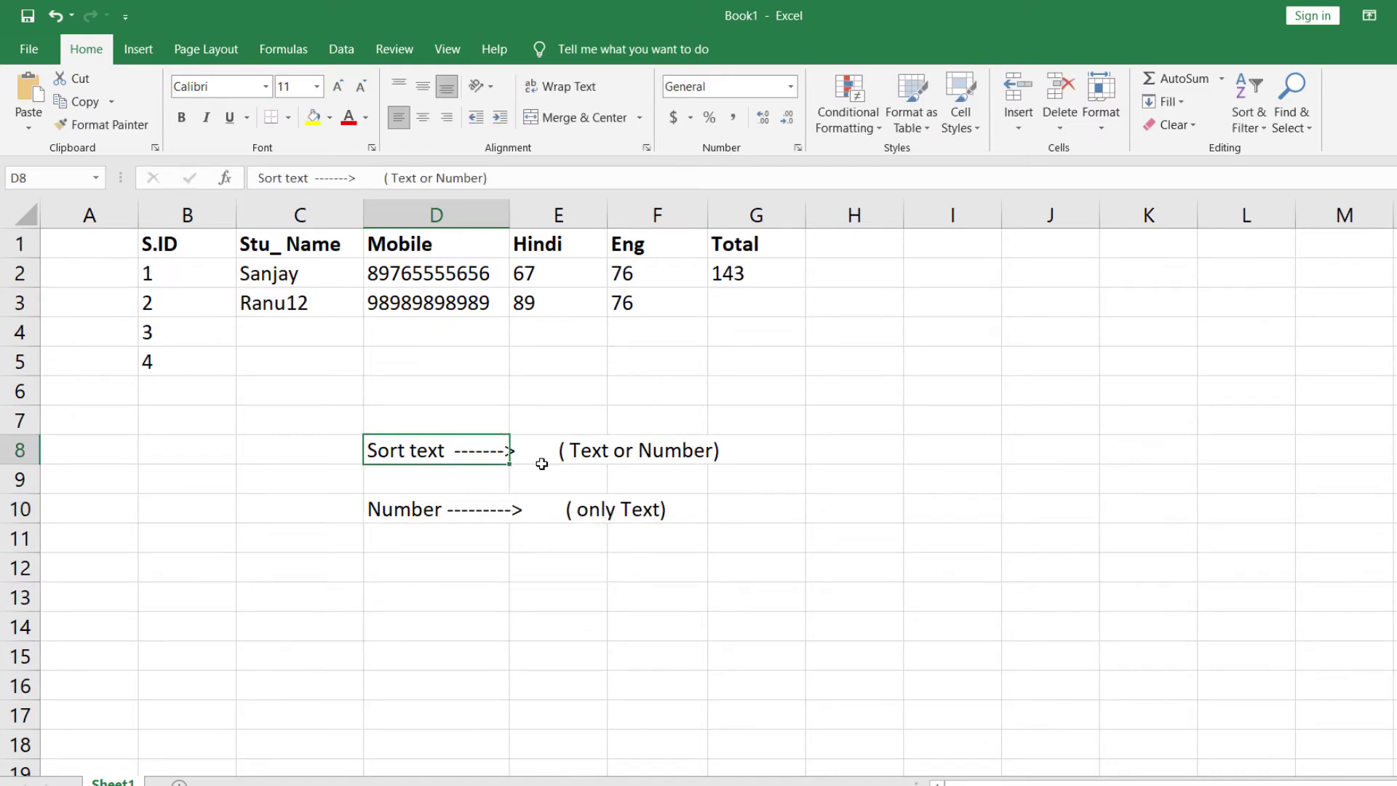
left_click(856, 448)
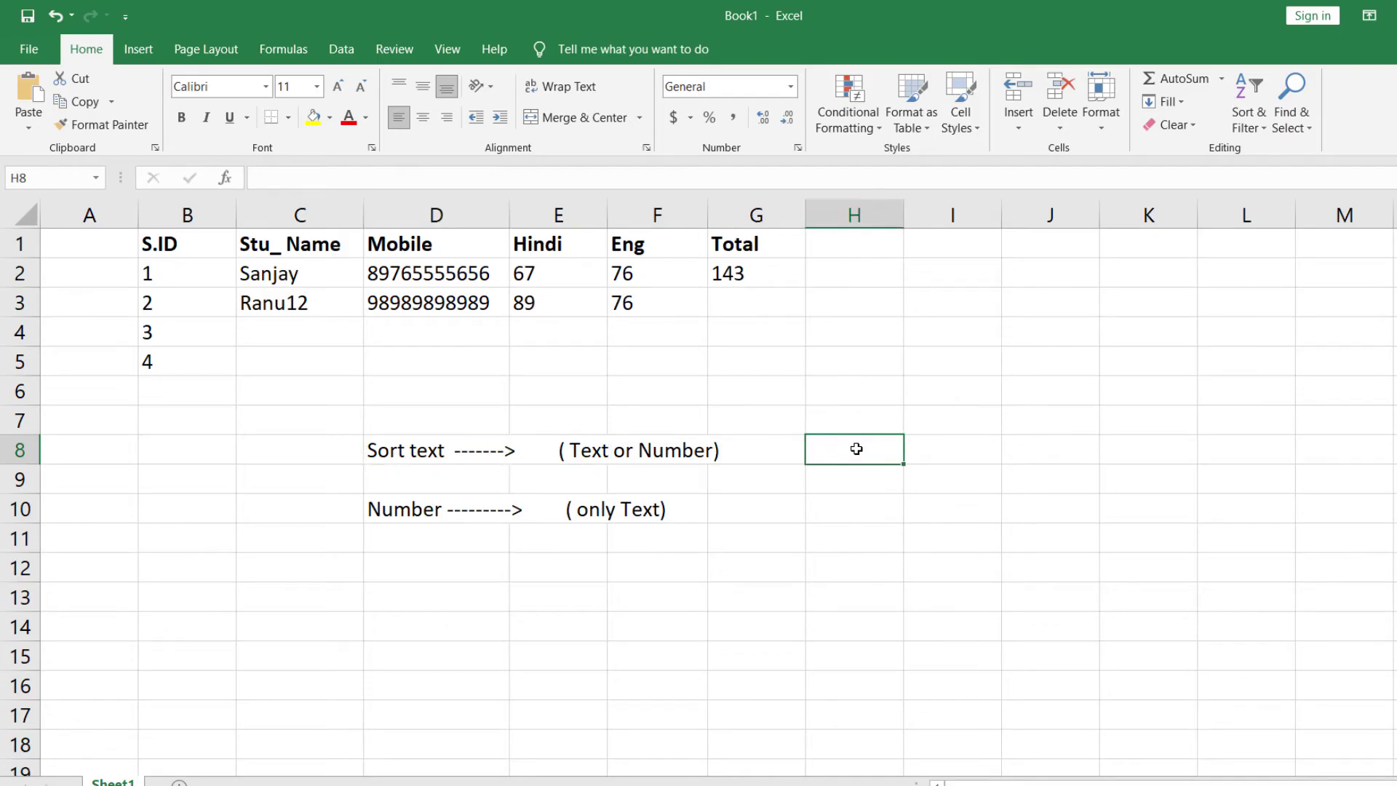
left_click(399, 452)
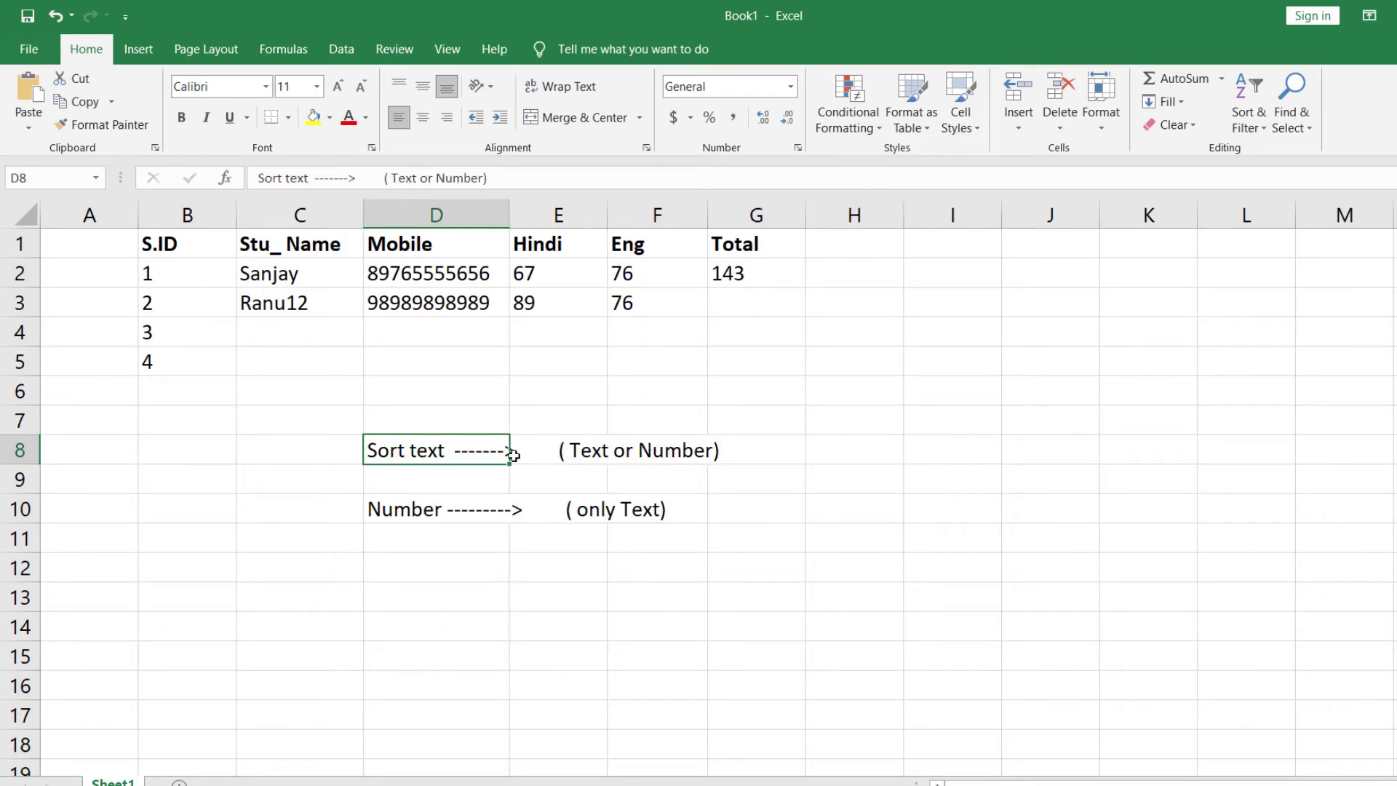
- Put 'Calculation is not perform' in H8, 'Calculation is perform' in H10, and change D10 to '( Only Number)'
left_click(827, 445)
type("C")
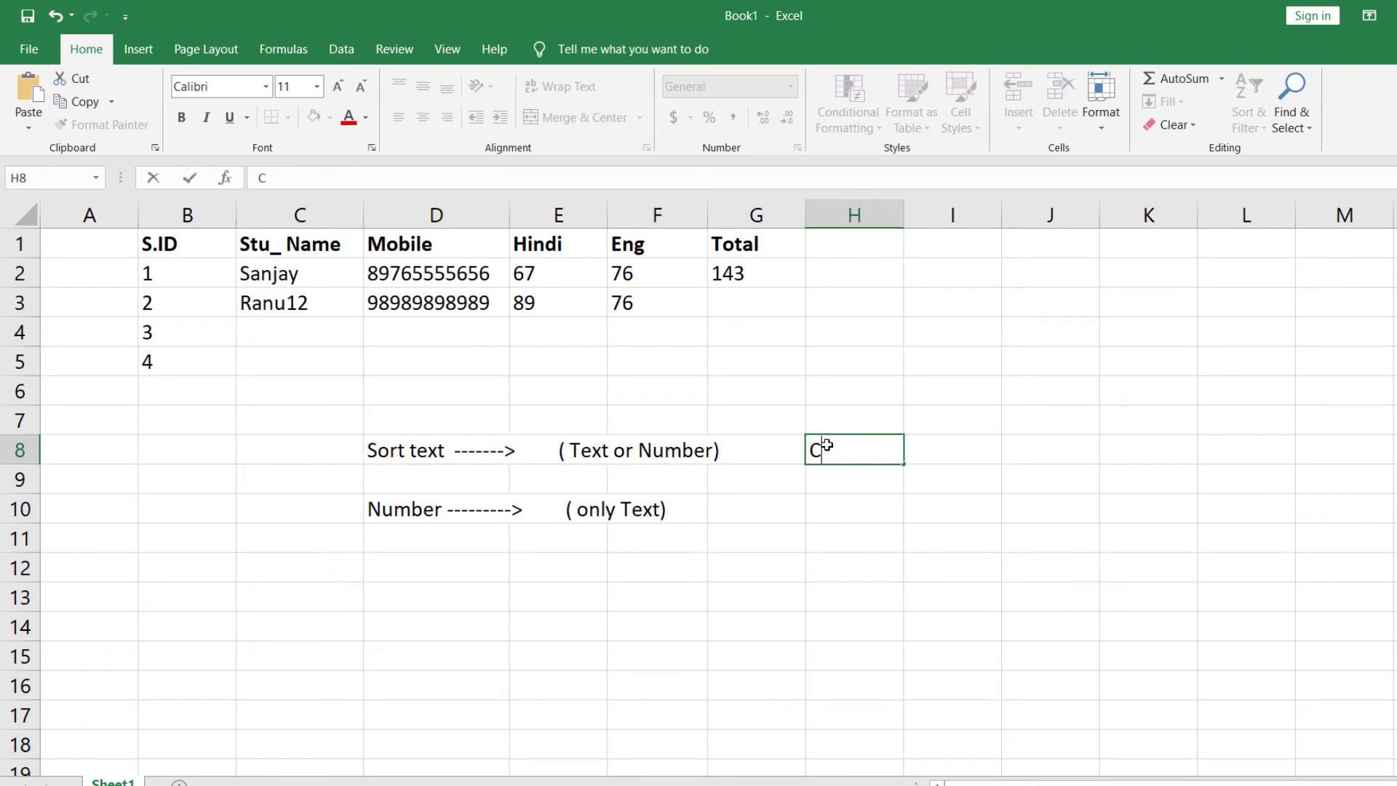
type("alculation is not perform")
key("Return")
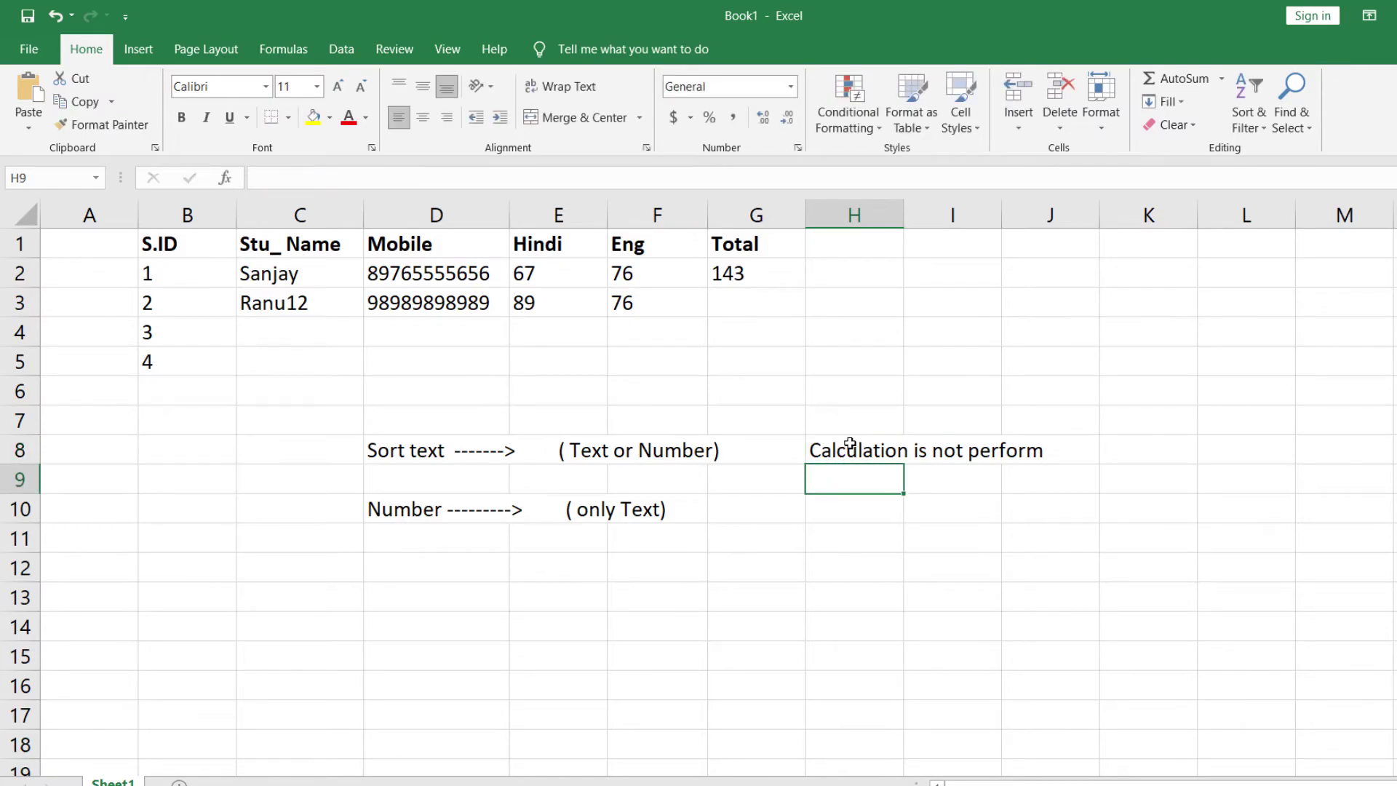
left_click(849, 444)
key("ctrl+c")
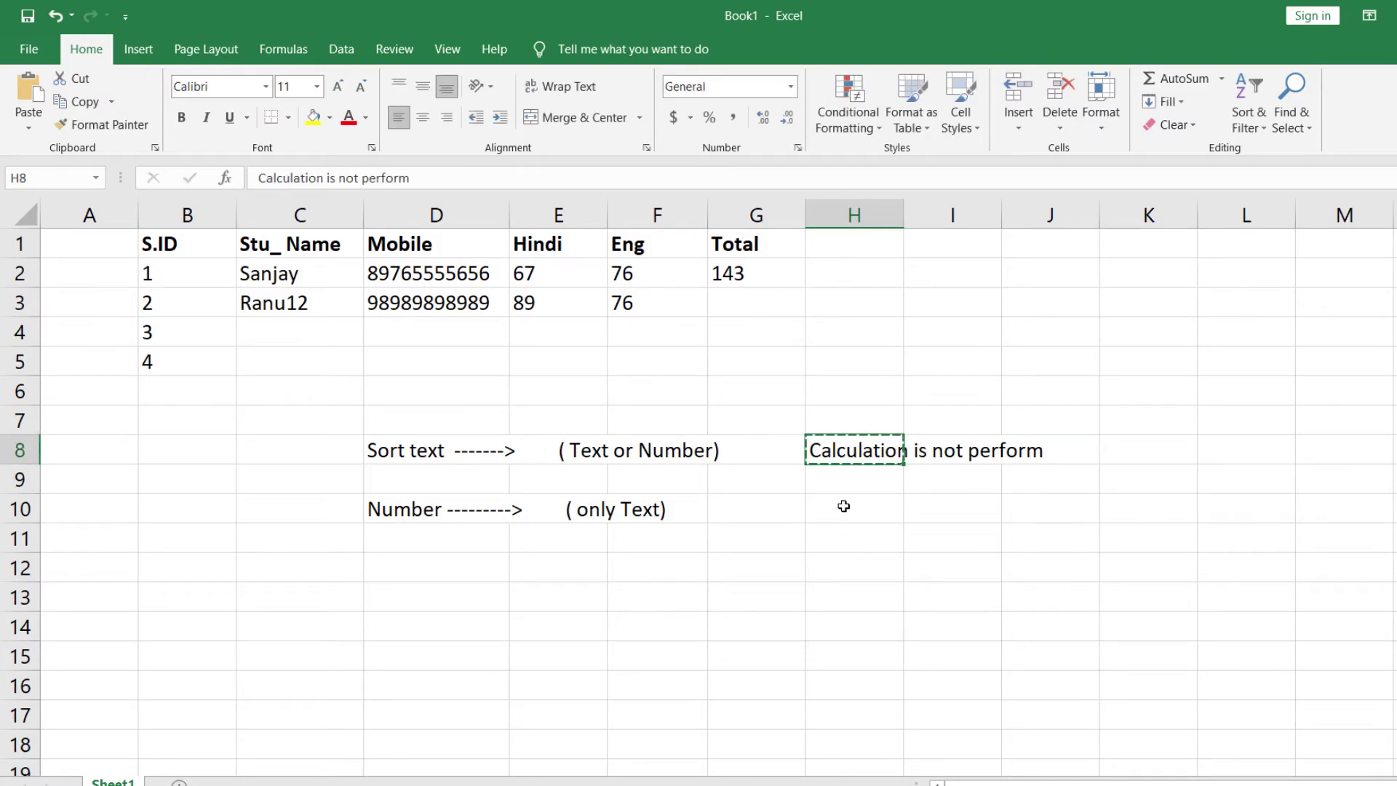
left_click(842, 509)
key("ctrl+v")
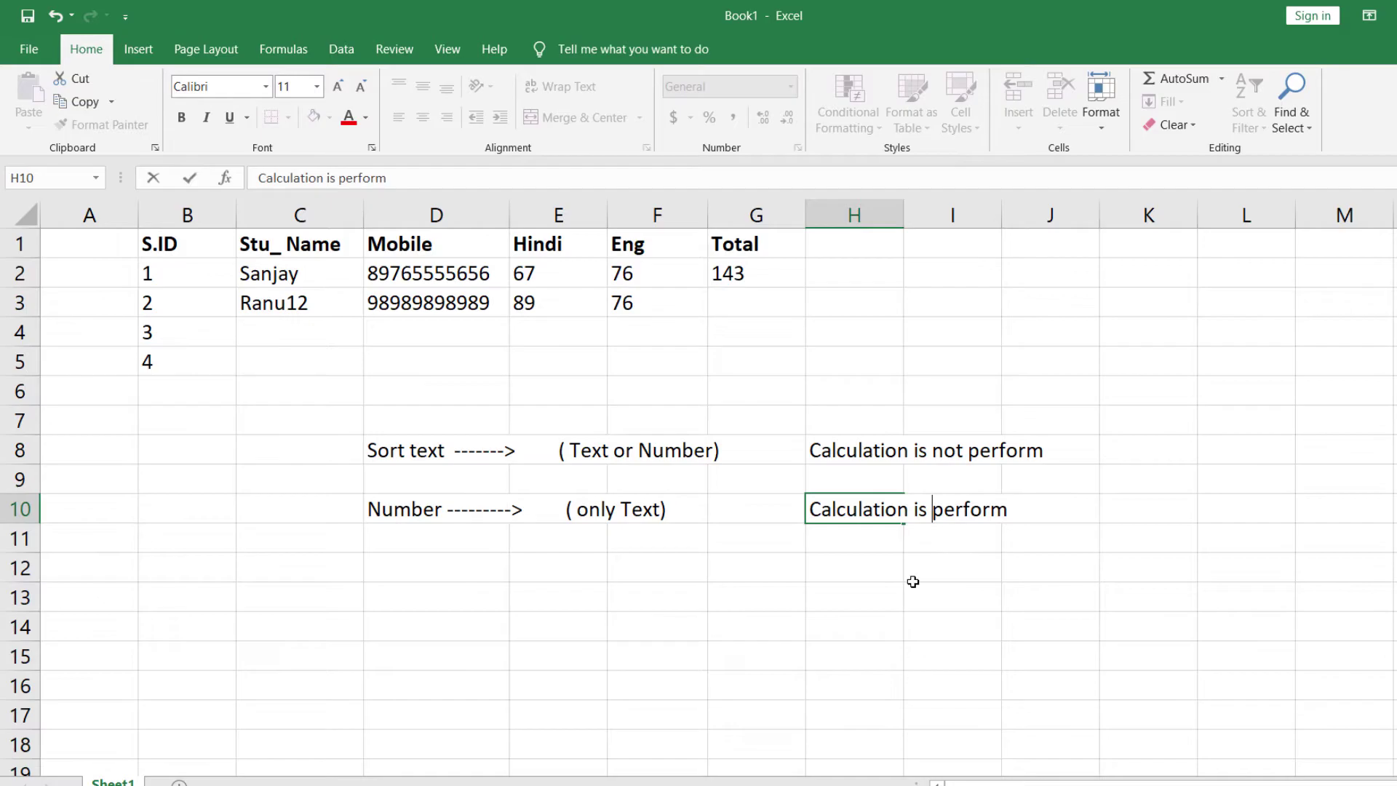
left_click(913, 579)
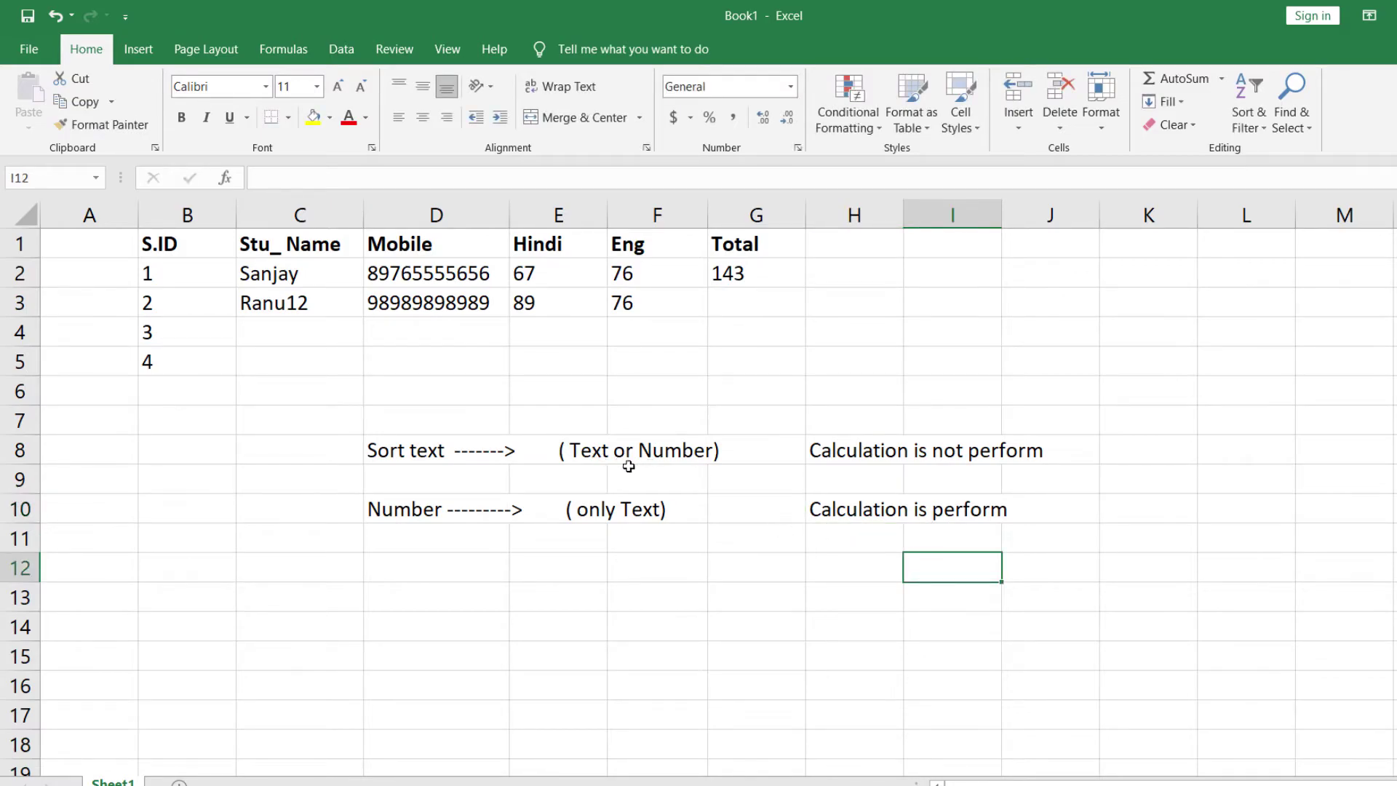
left_click(378, 472)
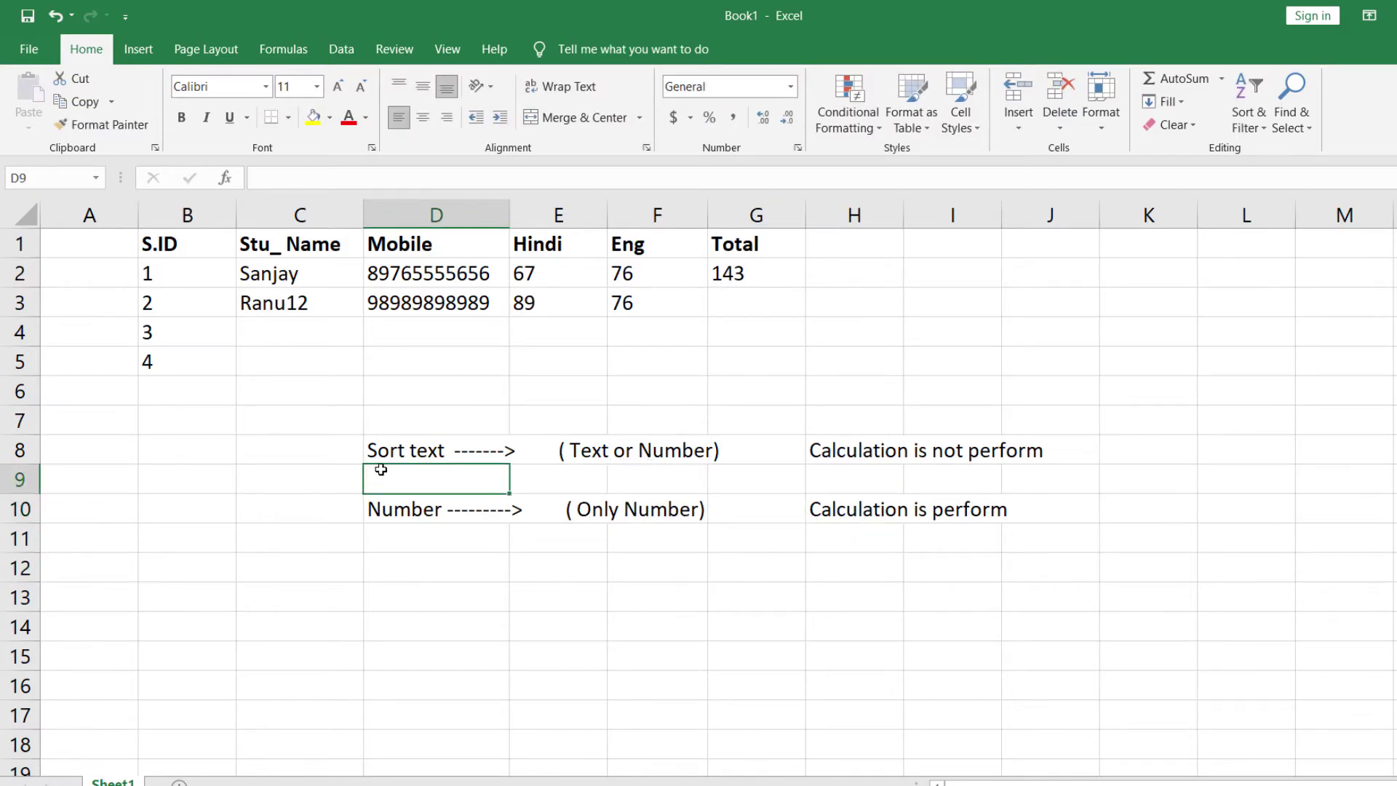
- Review the D8 and D10 notes and select D6 above them
left_click(397, 449)
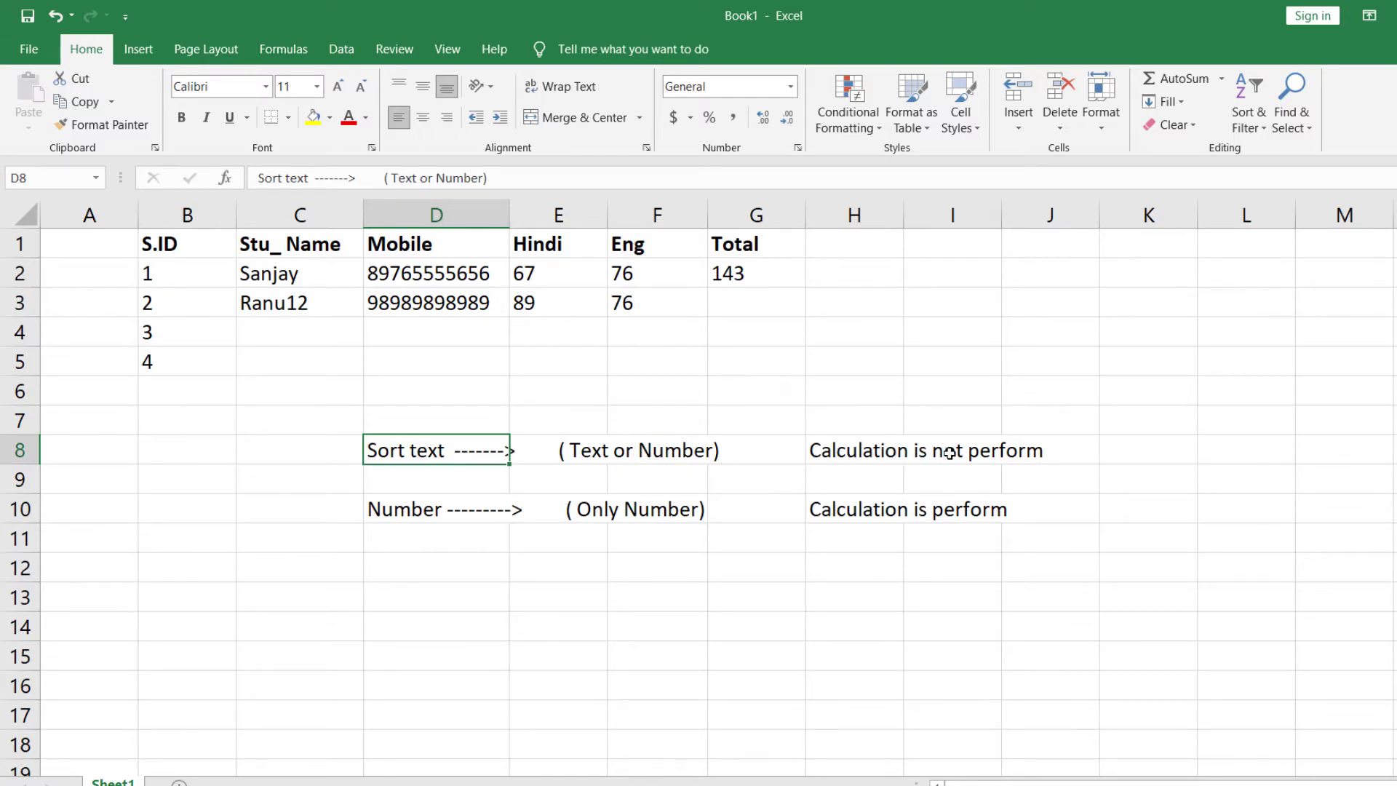
left_click(415, 504)
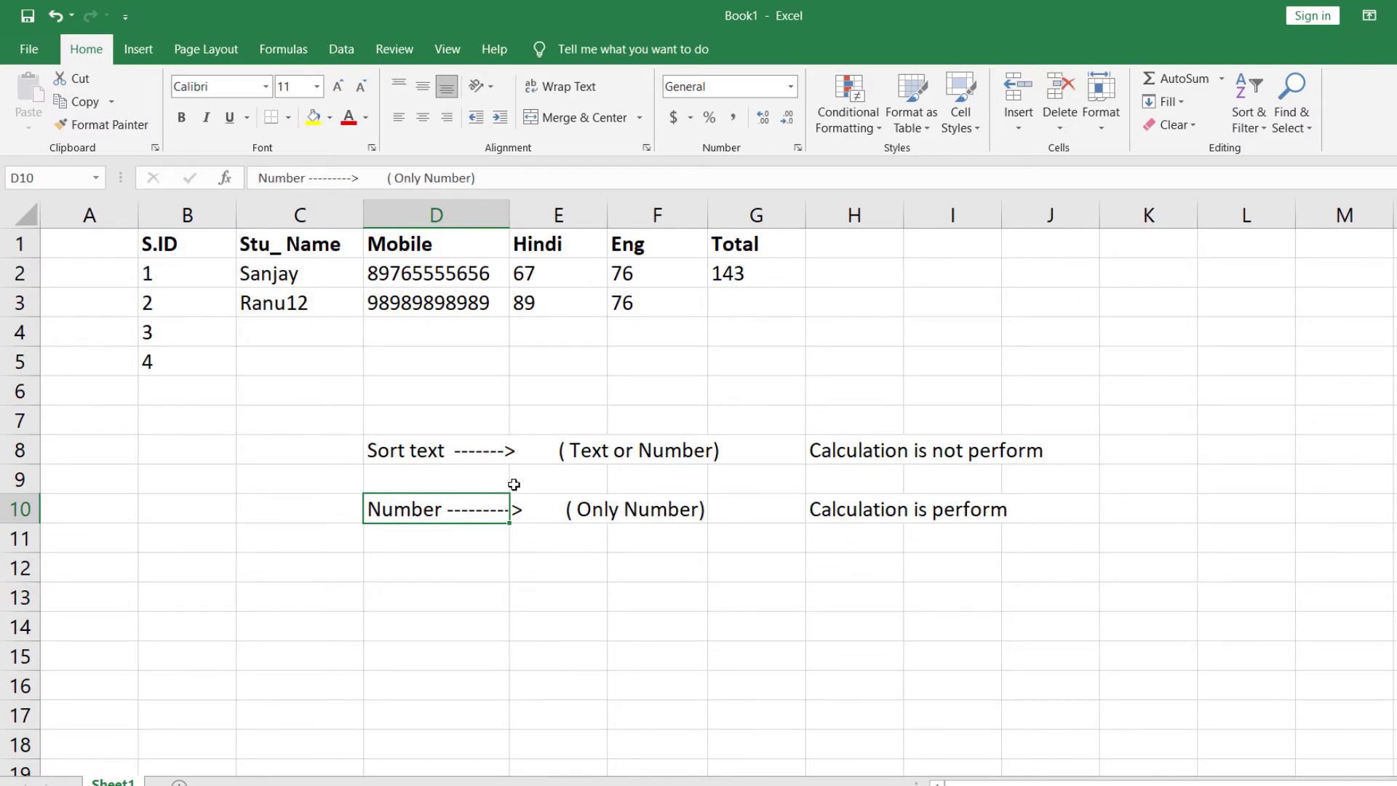
left_click(411, 413)
left_click(417, 399)
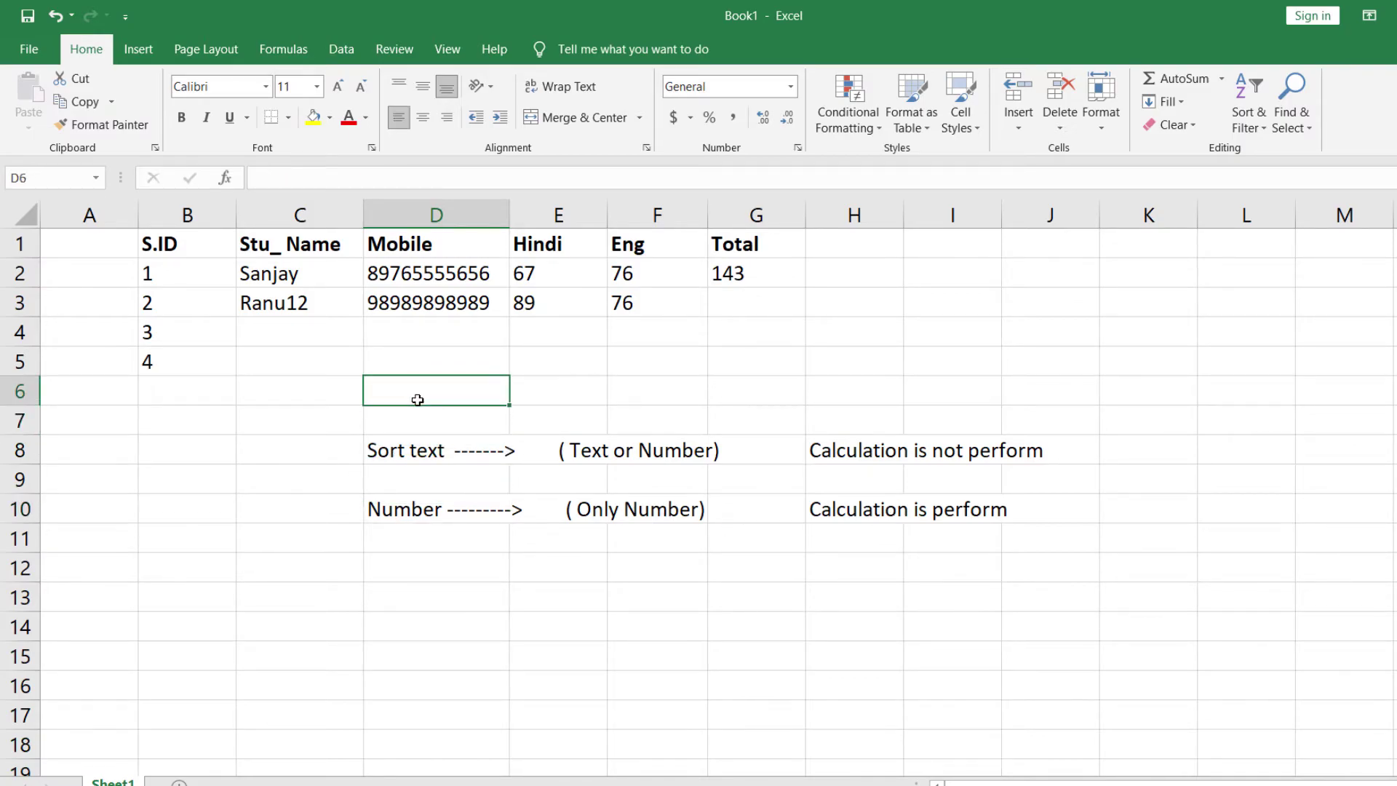
- Add bold, yellow-filled DATA TYPE, ACCESS and ACTION headings in D6, E6 and H6
type("DATA TYPE")
left_click(645, 391)
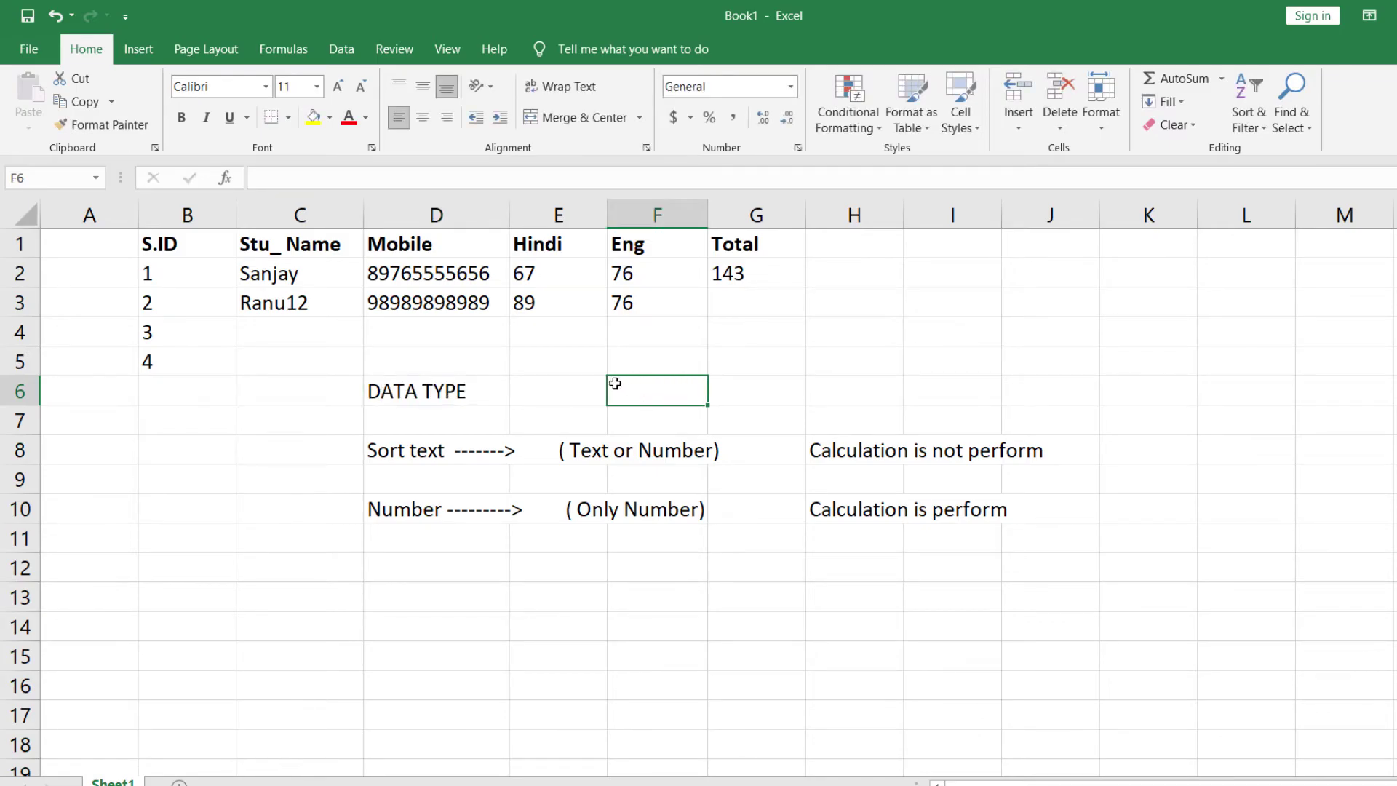
double_click(578, 383)
type("ACCESS")
left_click(592, 443)
left_click(843, 377)
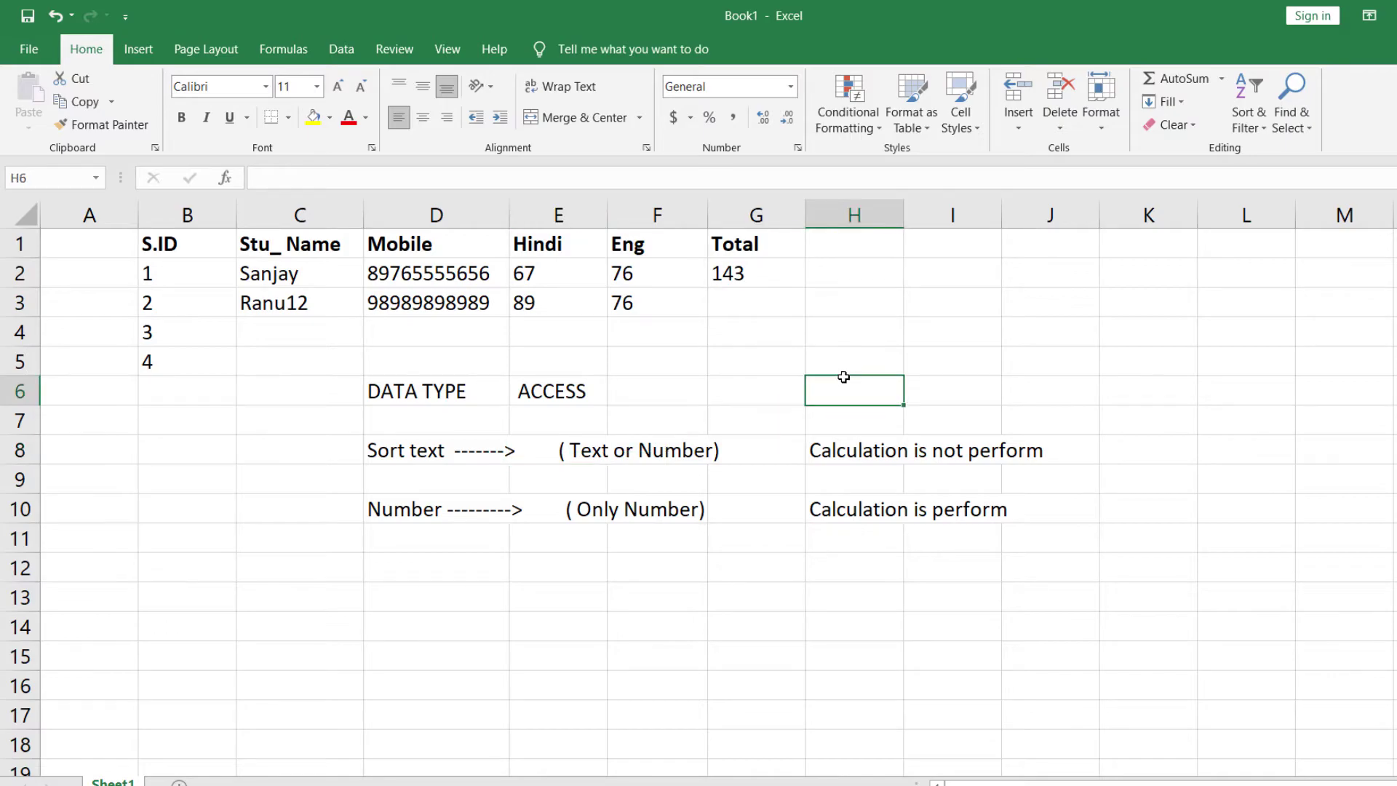
type("ACTION")
left_click_drag(542, 392, 645, 393)
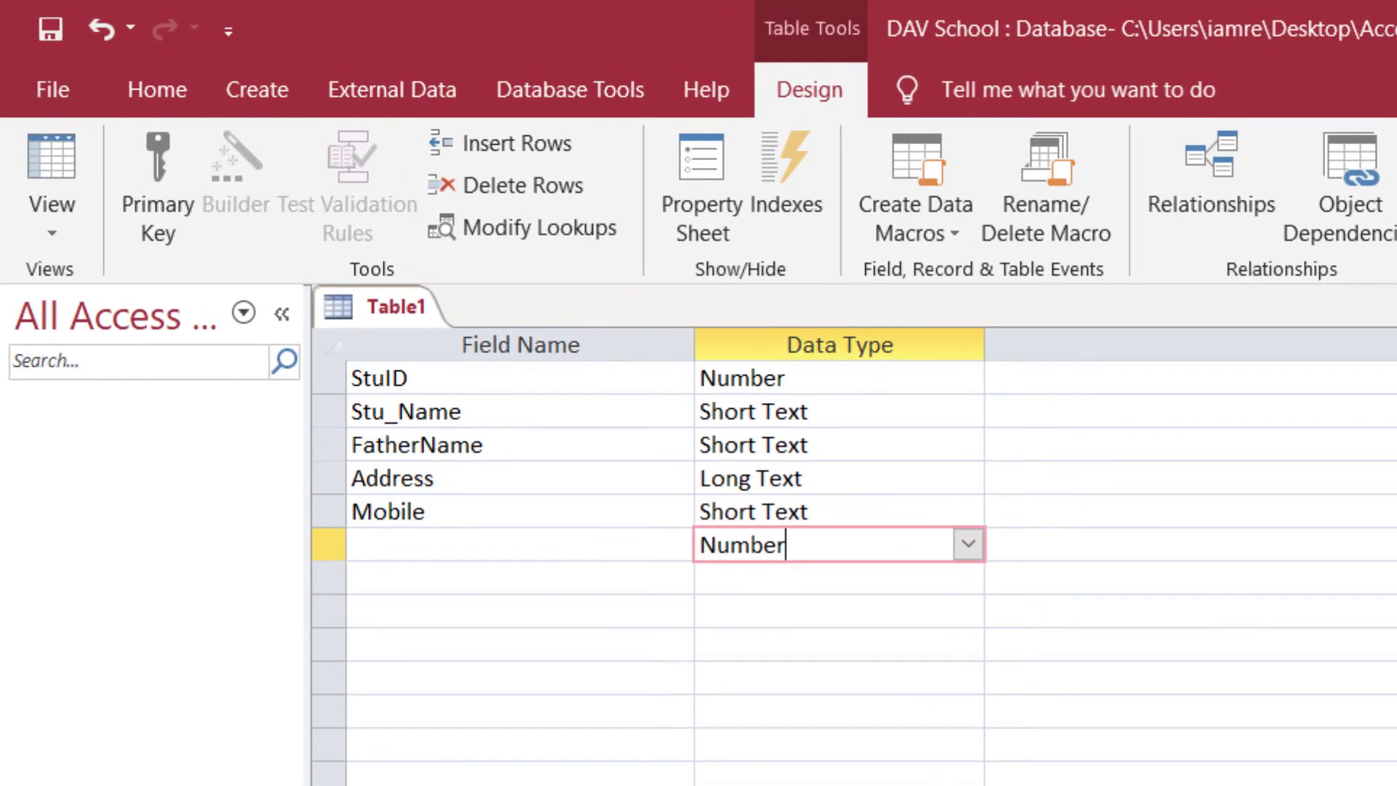
left_click(904, 620)
- Add a City field with the Short Text data type
left_click(483, 546)
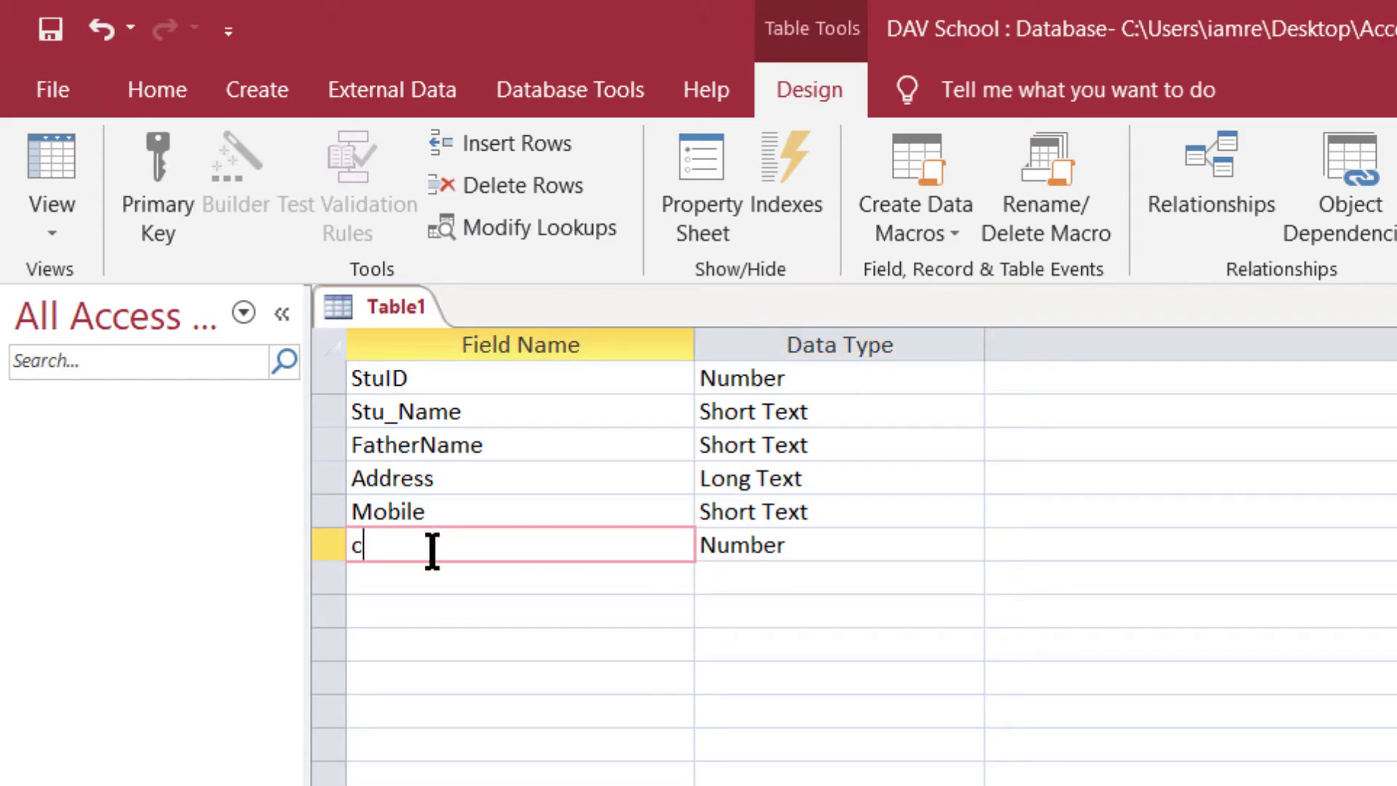
type("City")
key("Tab")
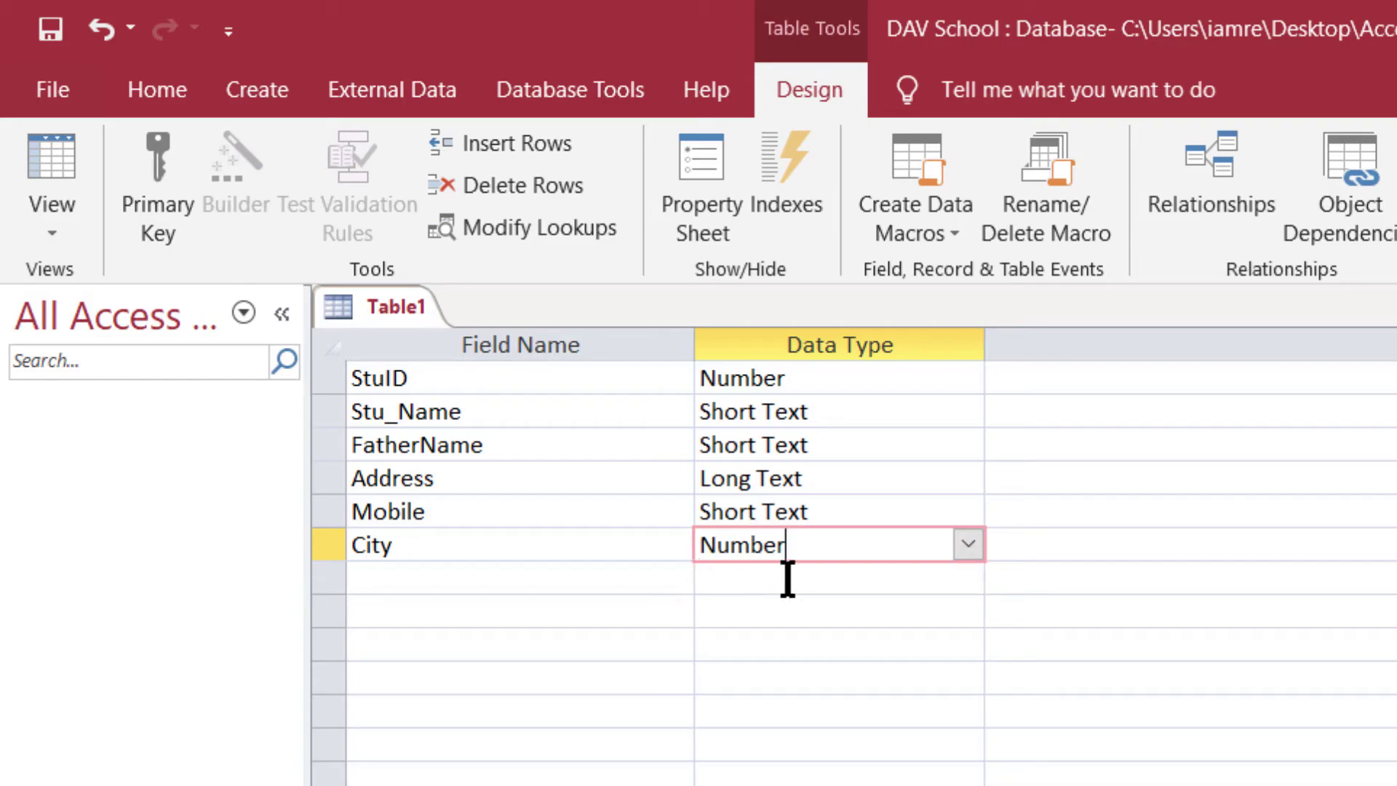
left_click(968, 545)
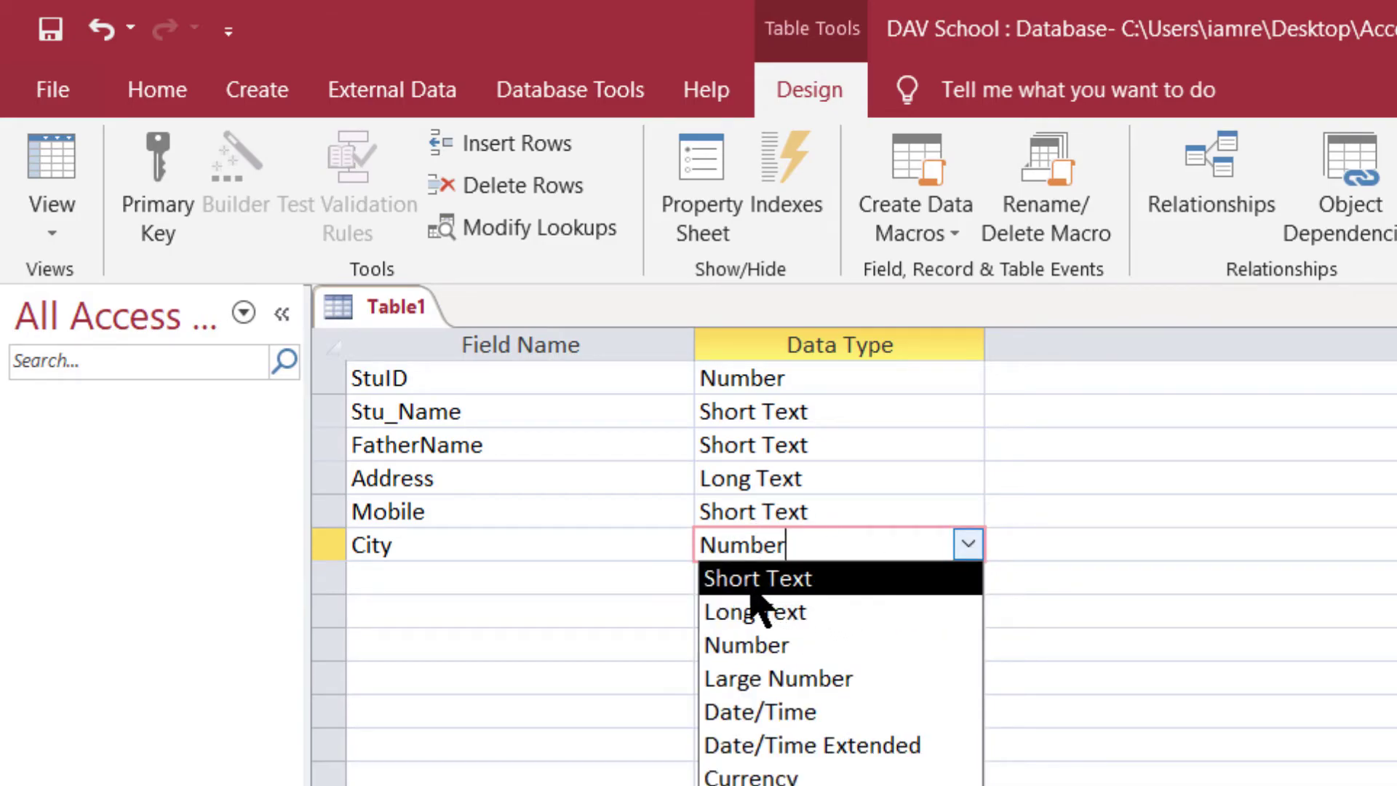
left_click(750, 584)
left_click(848, 553)
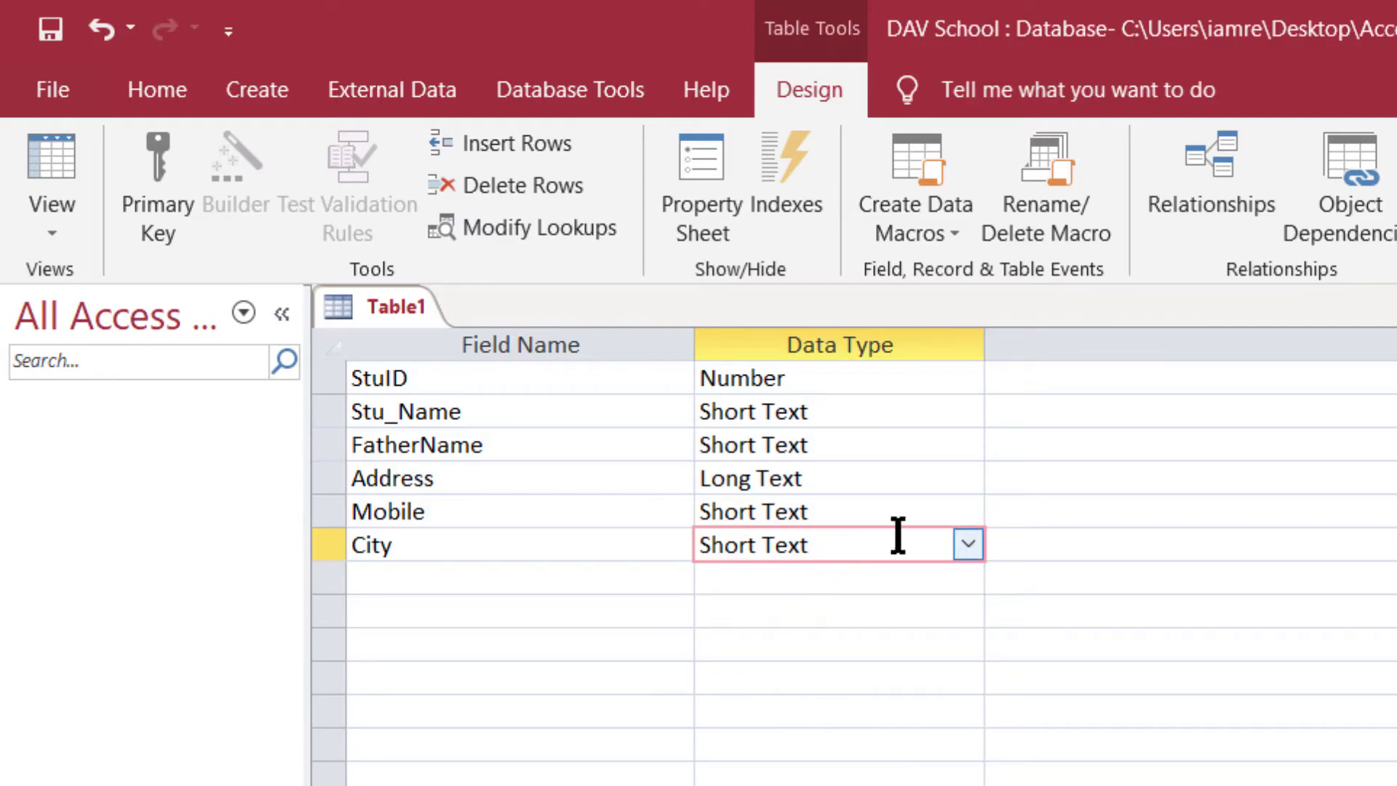
- Add an Email field with the Hyperlink data type
left_click(376, 578)
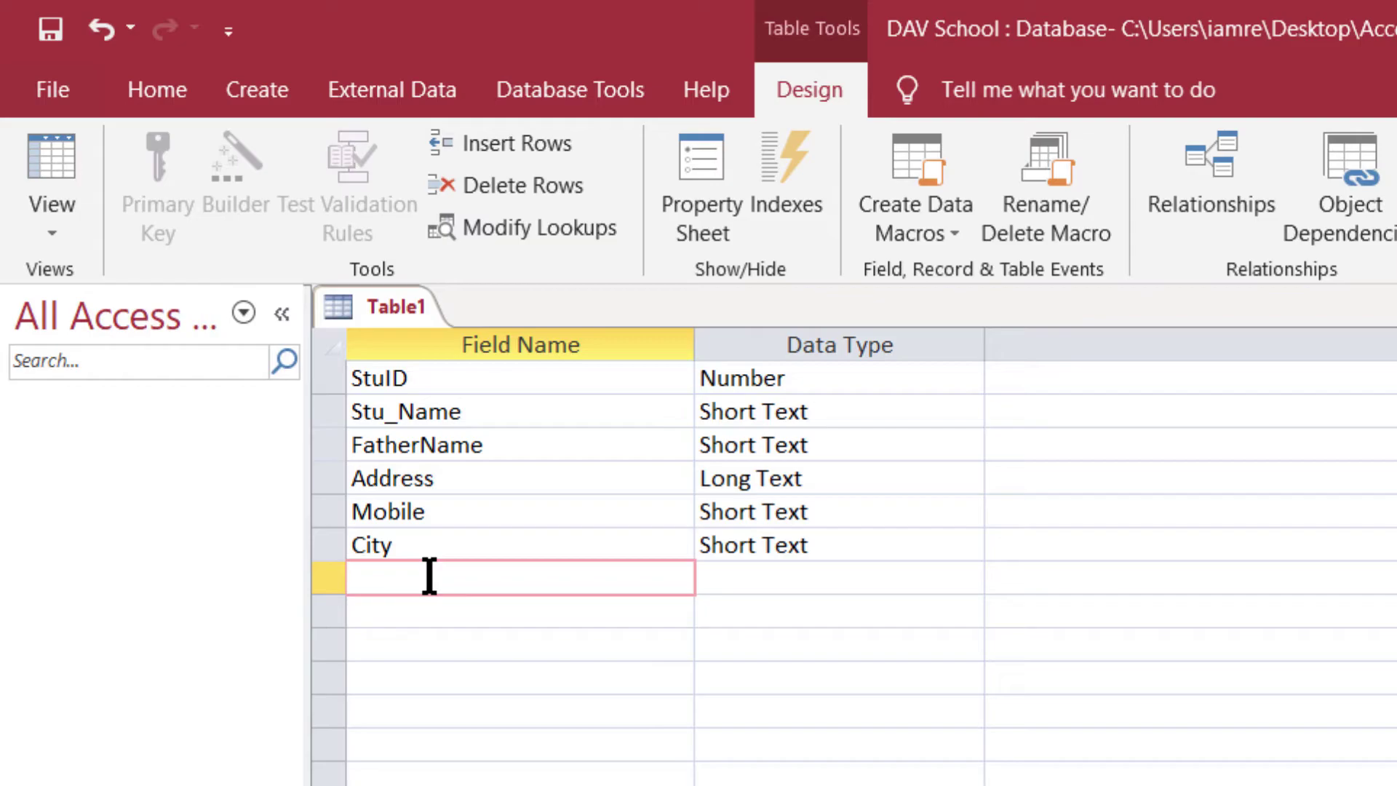
type("Email")
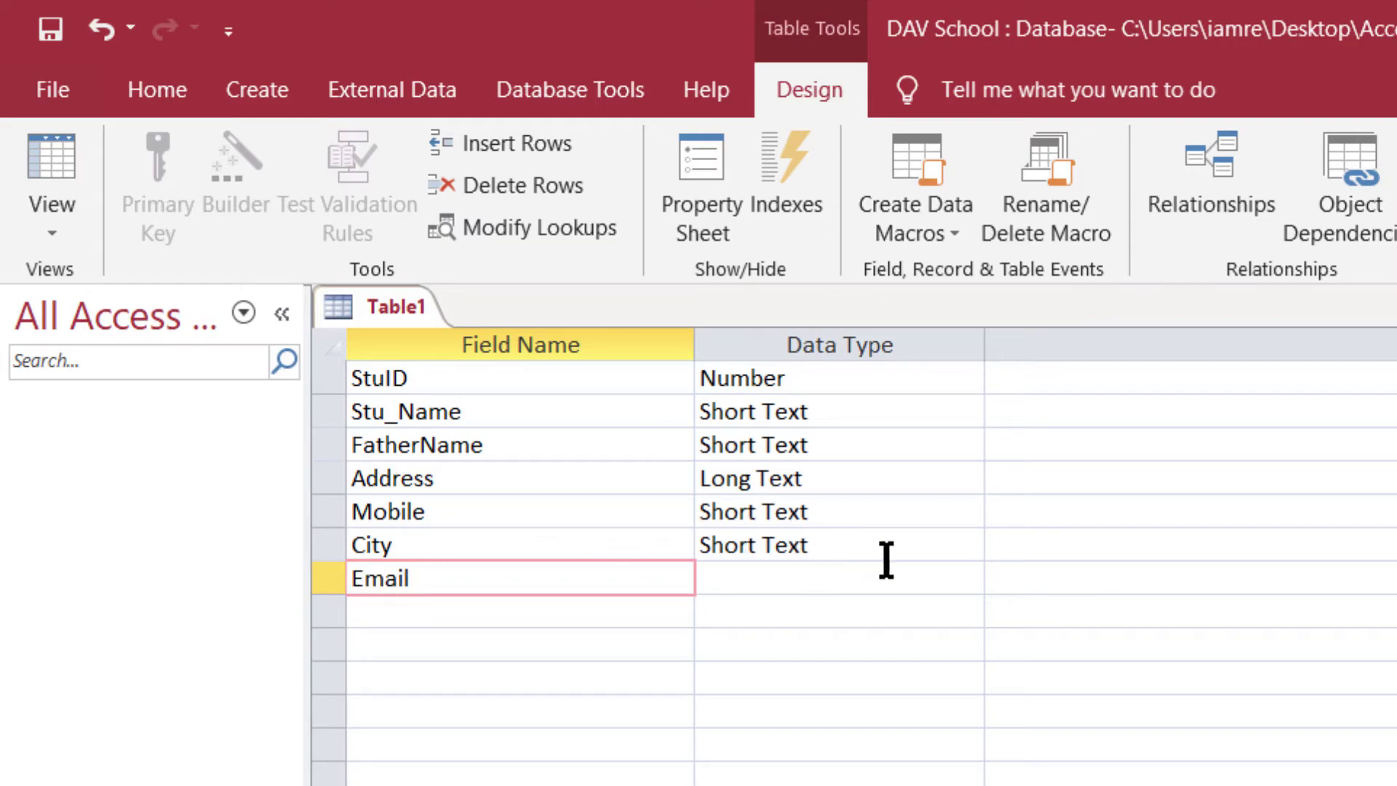
left_click(798, 580)
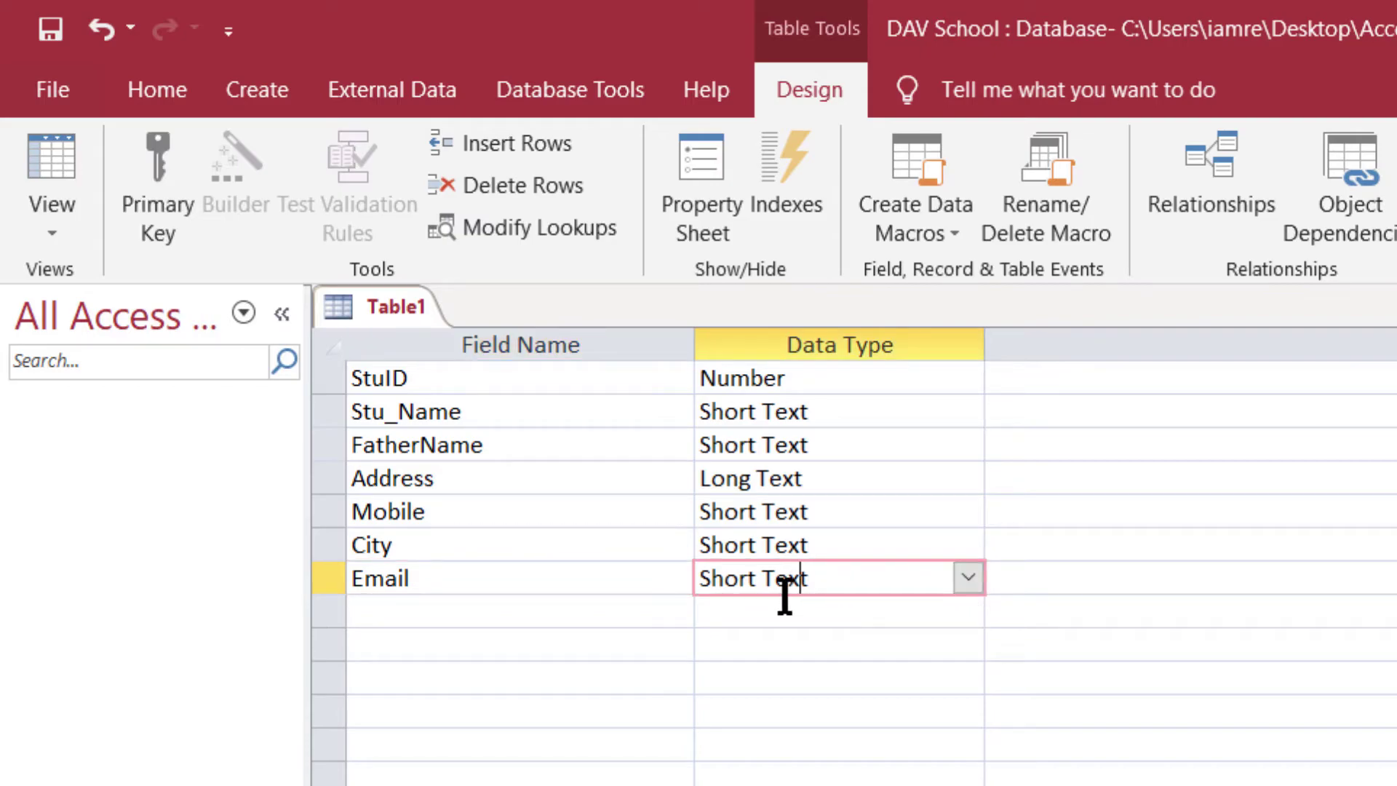
left_click(968, 578)
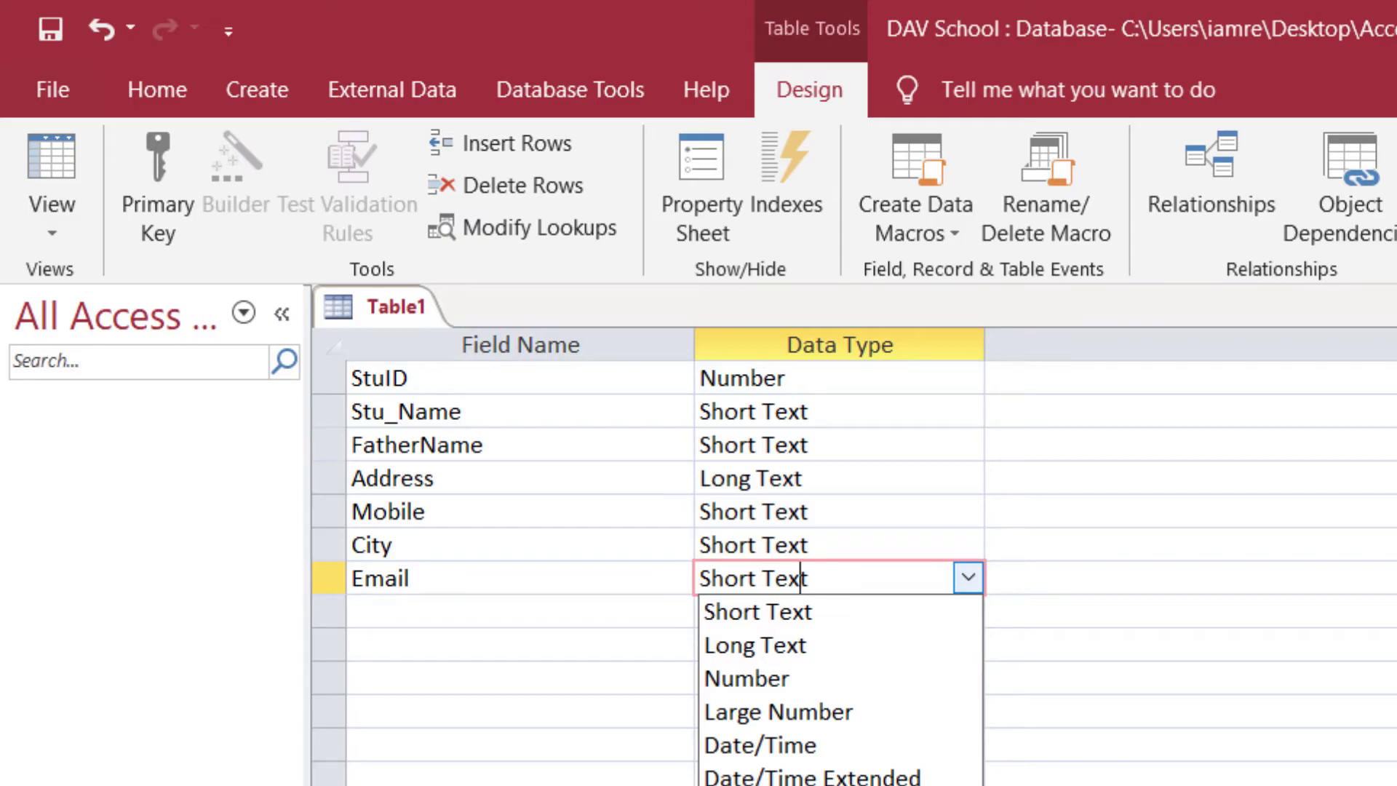
left_click(753, 785)
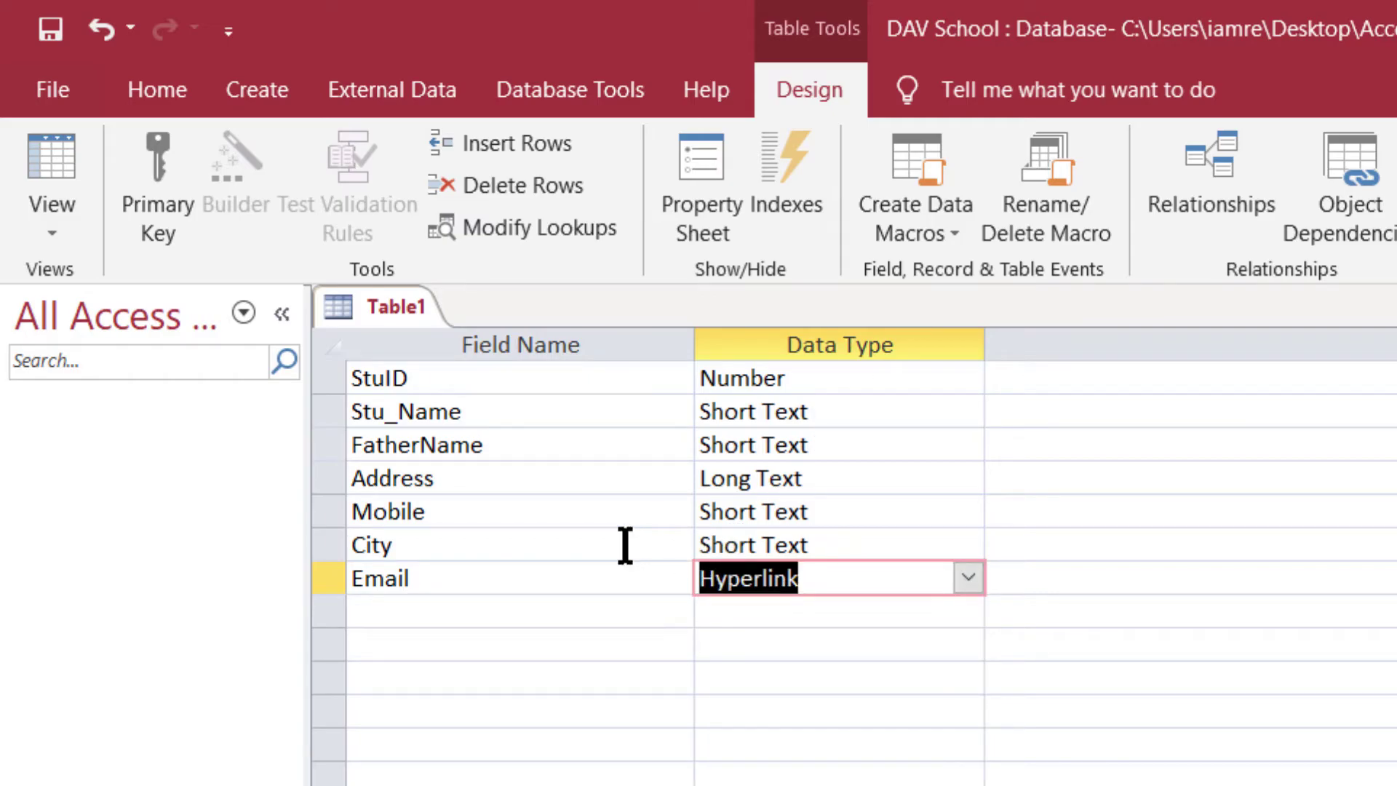
left_click(752, 544)
left_click(808, 576)
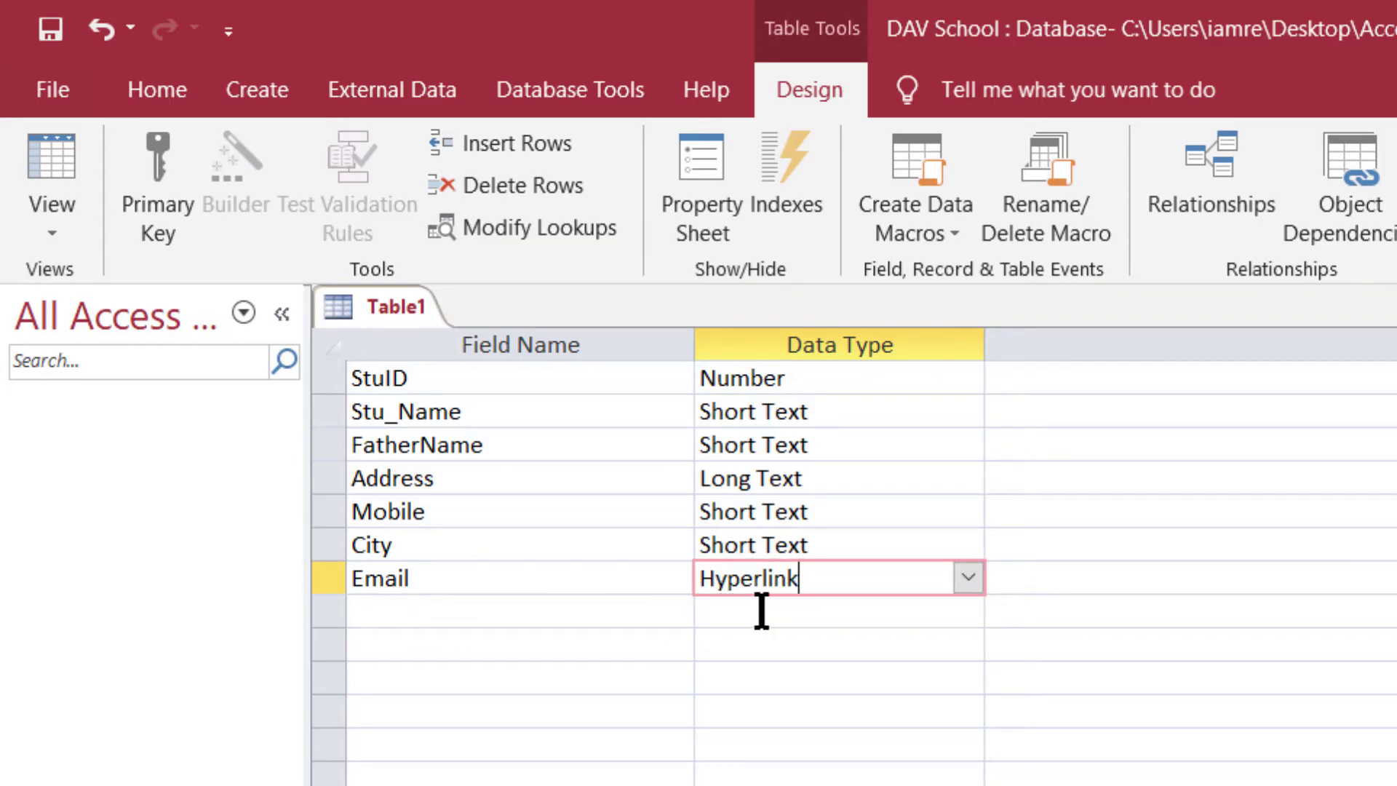
left_click(437, 622)
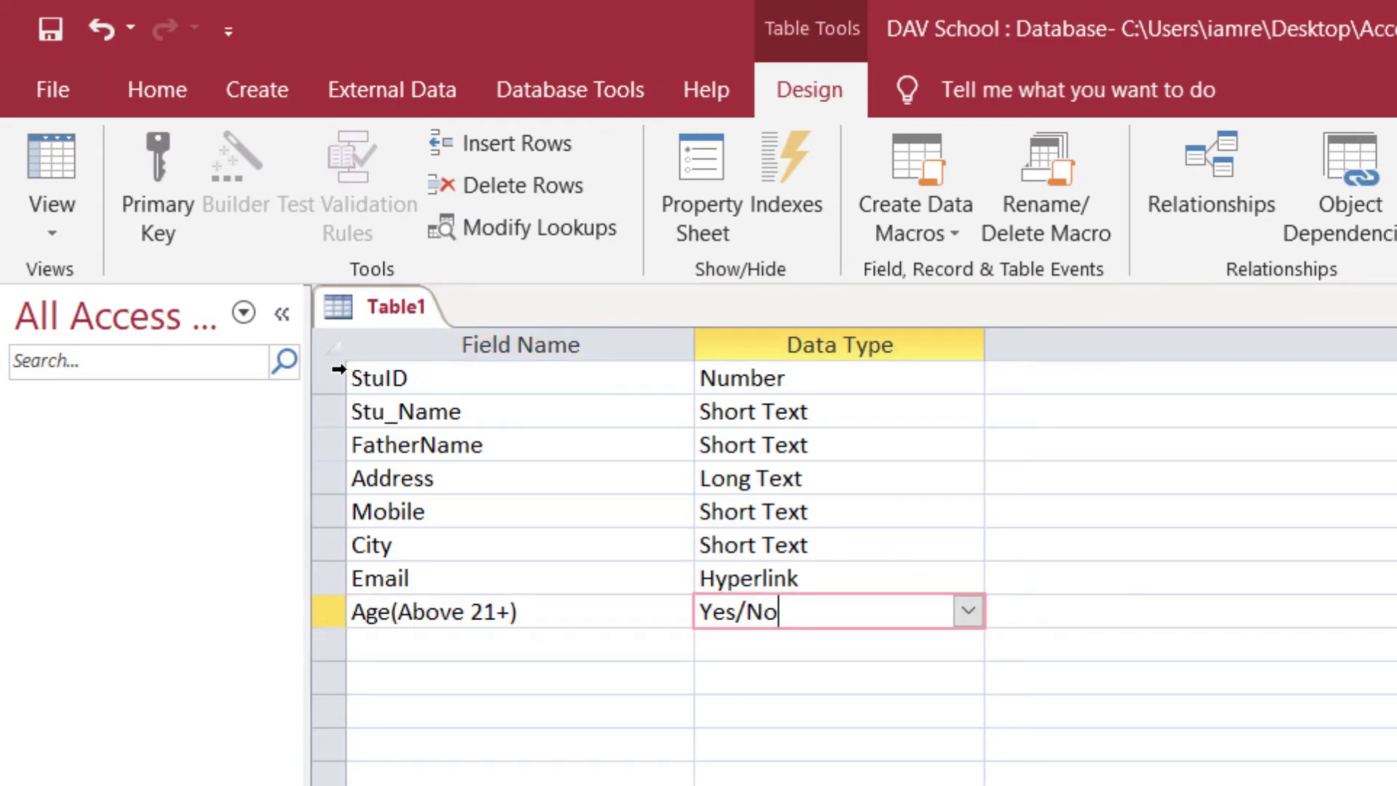
left_click(336, 372)
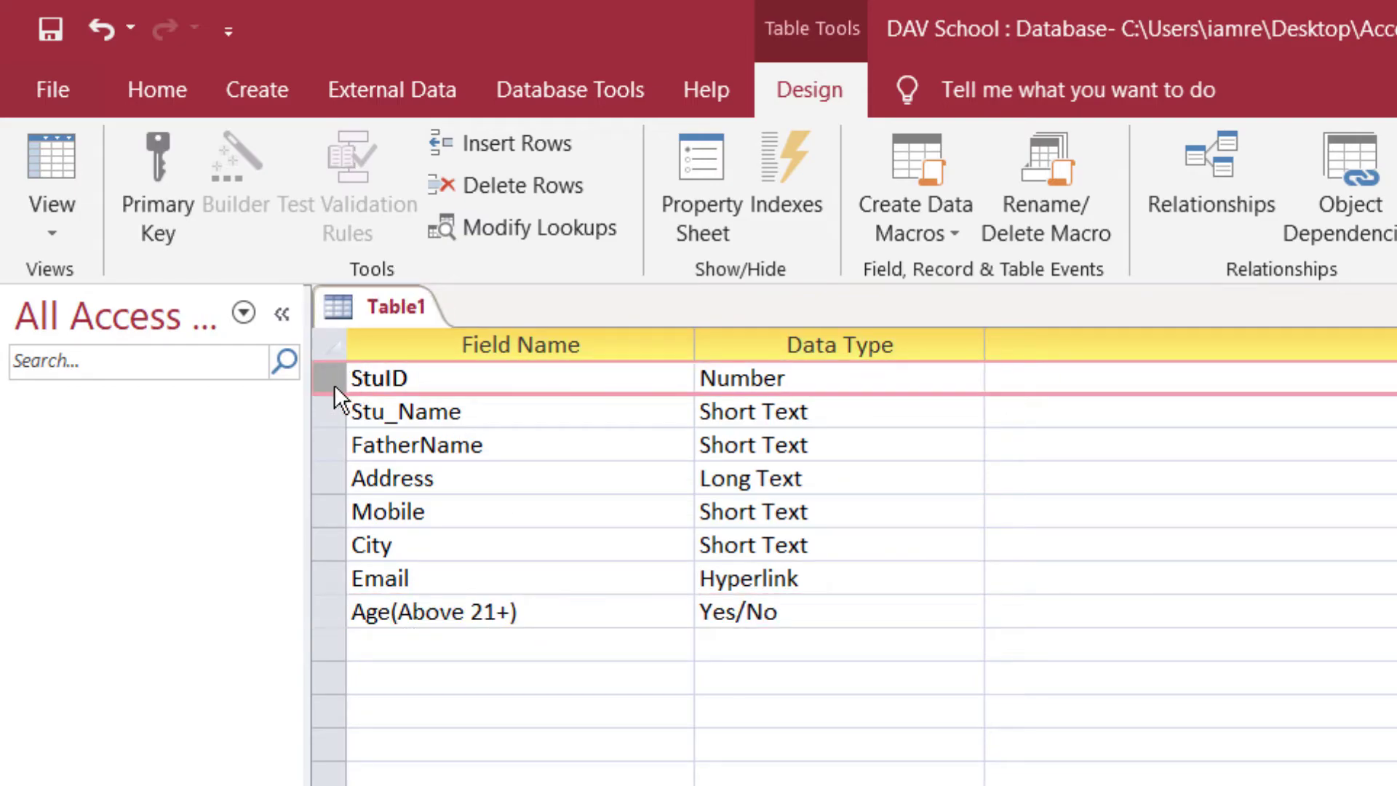
- Insert a new first field above StuID and name it SNO after the dot is rejected
right_click(334, 384)
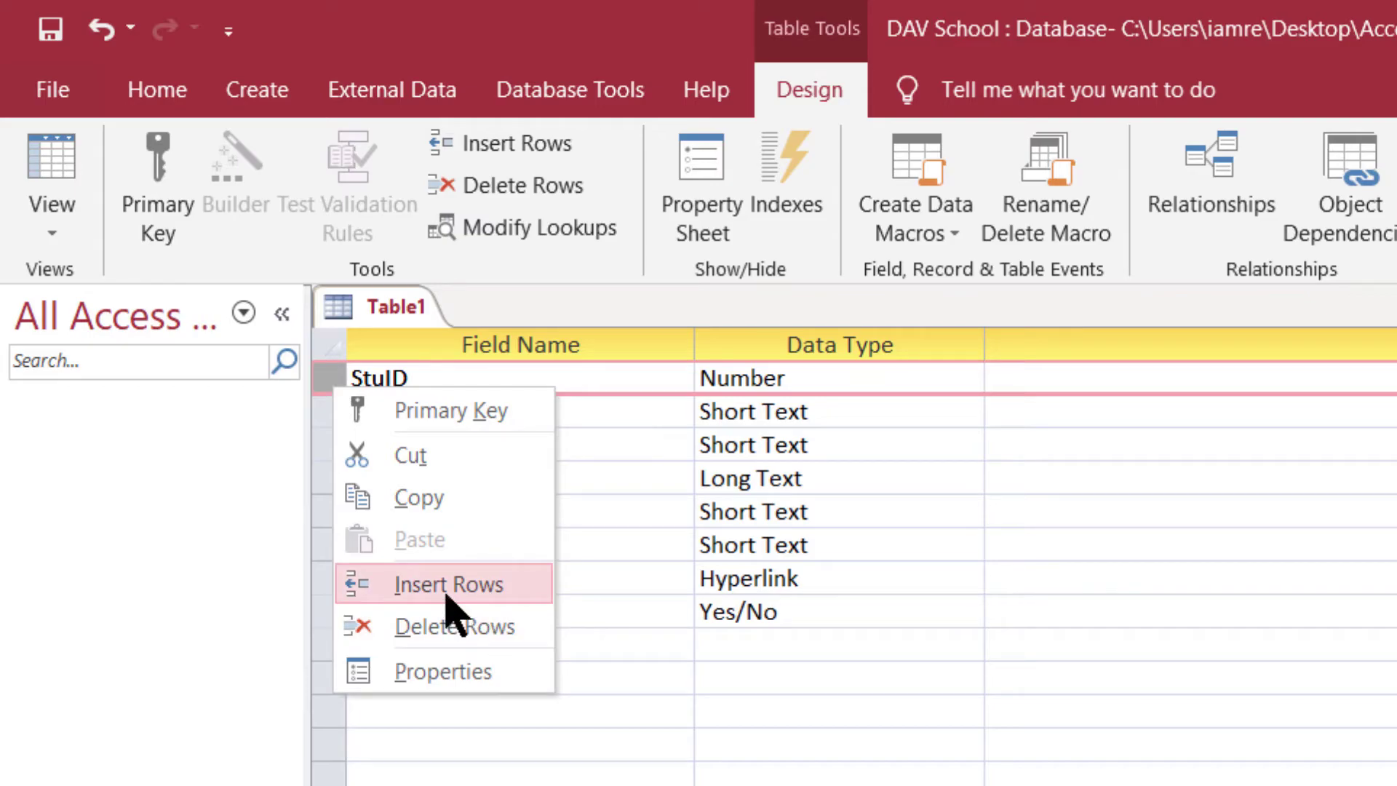
left_click(445, 594)
left_click(408, 377)
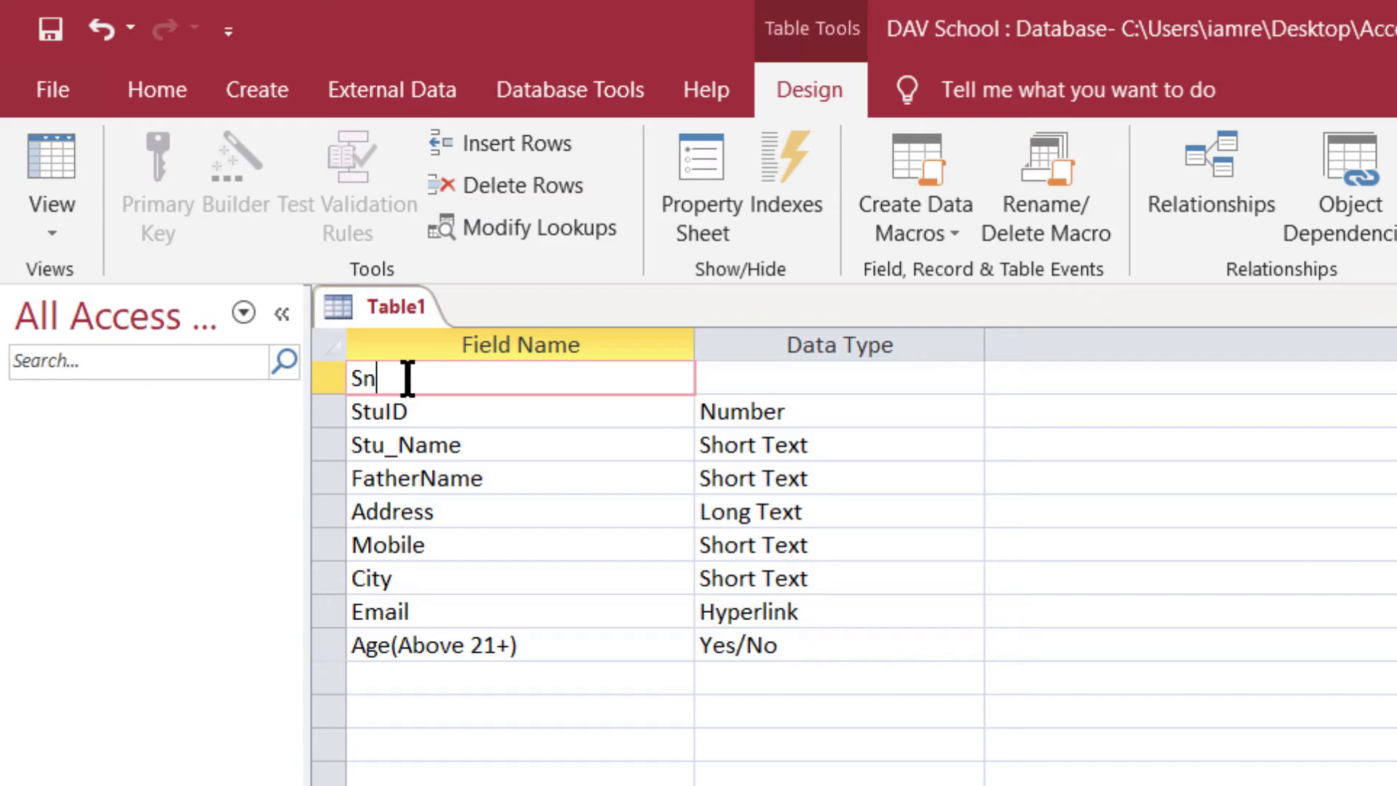
type("S.NO")
left_click(773, 374)
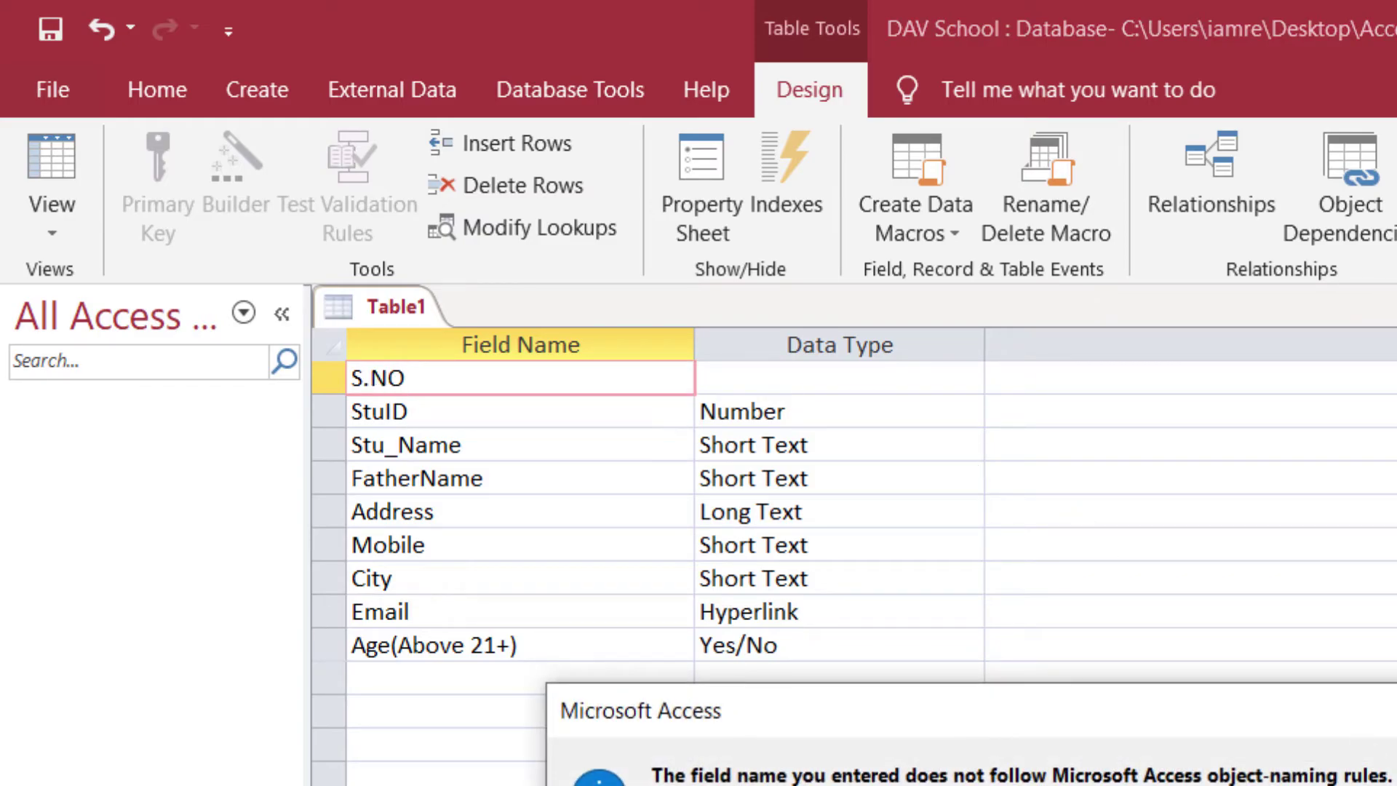
key("Return")
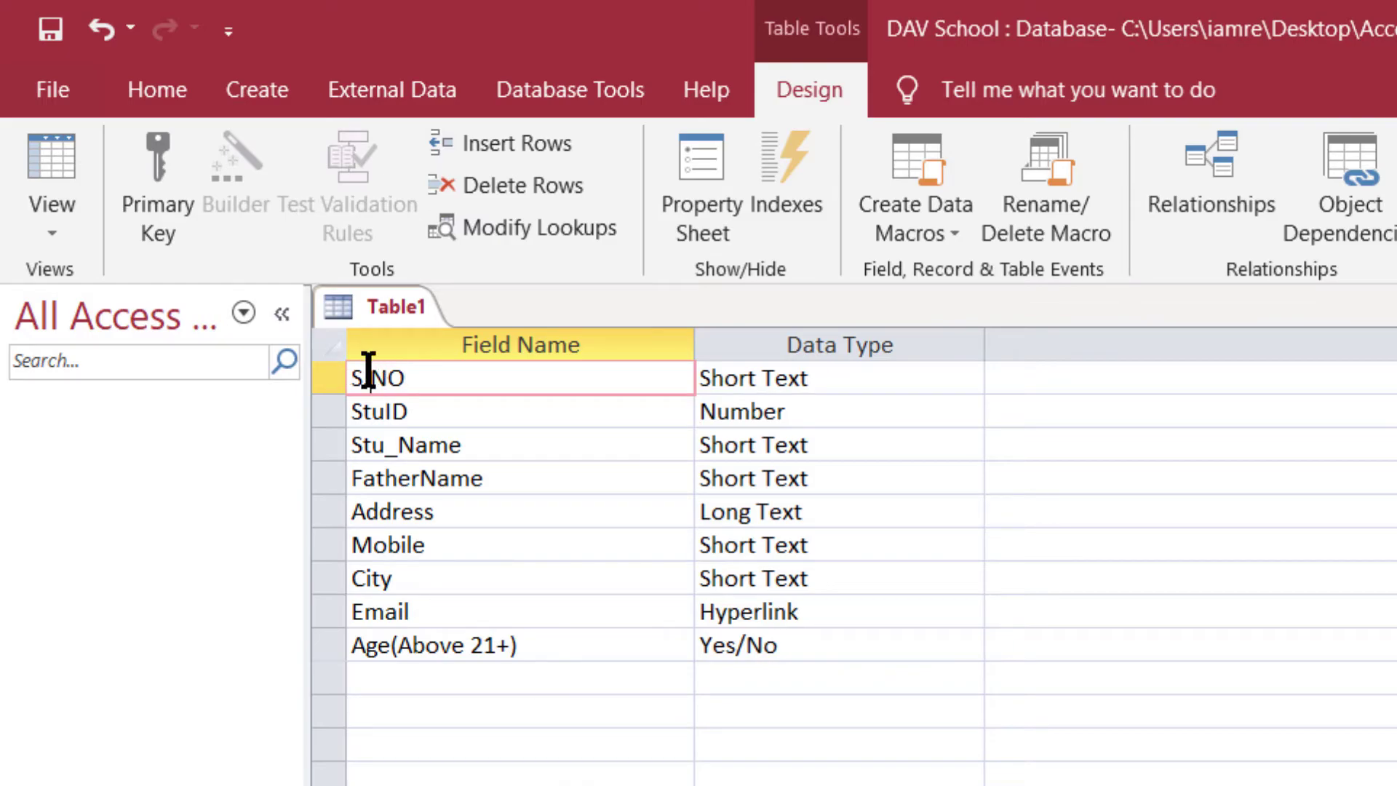
left_click(368, 376)
key("BackSpace")
- Set SNO's data type to AutoNumber
left_click(848, 377)
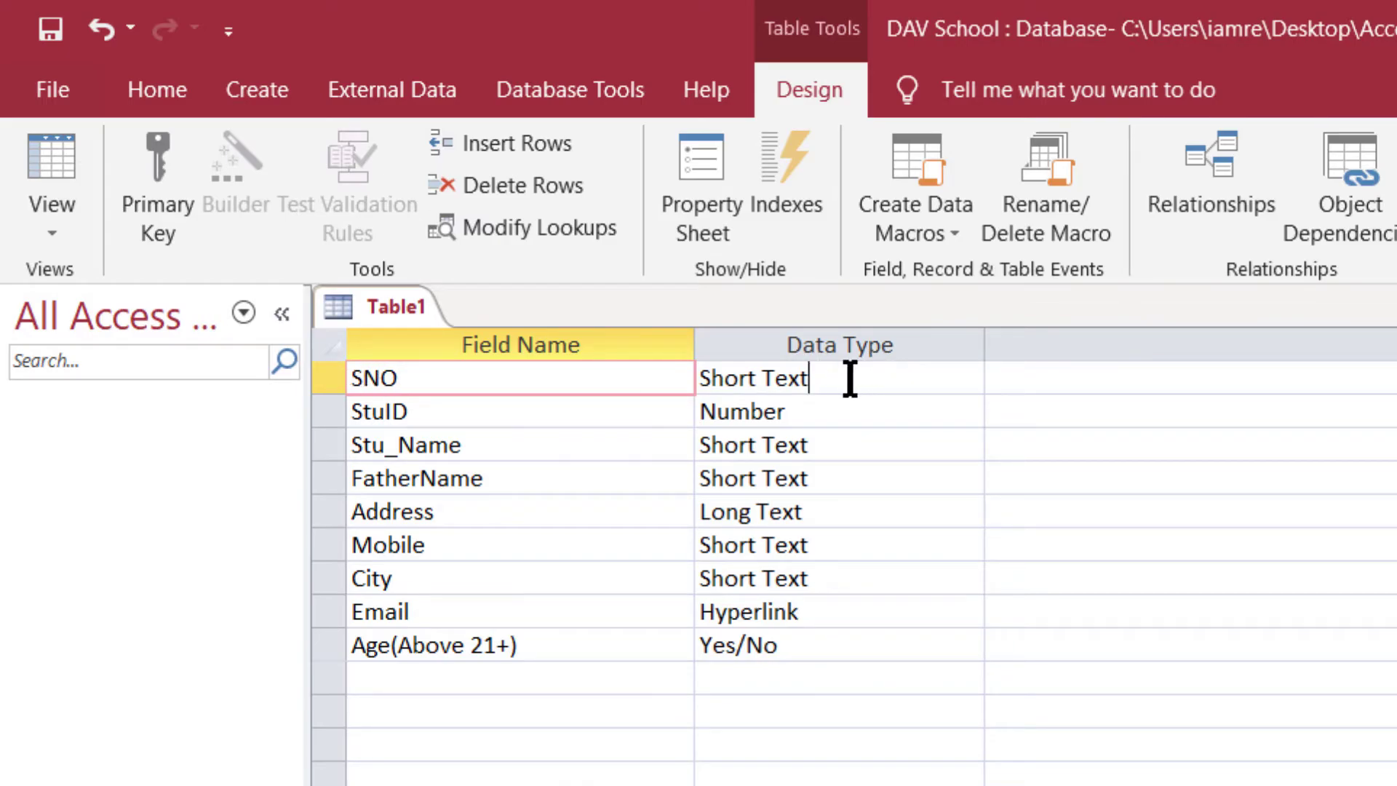
left_click(968, 378)
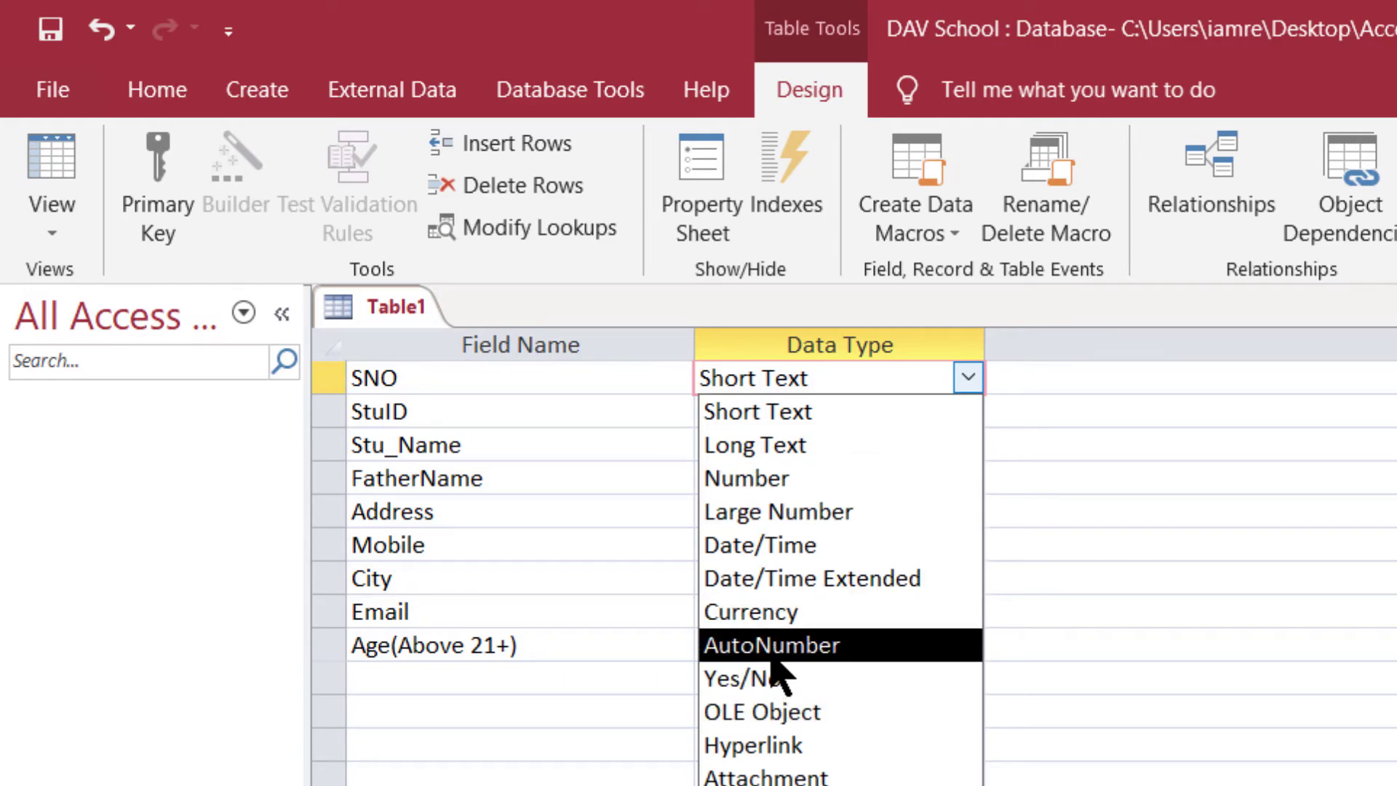
left_click(772, 657)
left_click(866, 384)
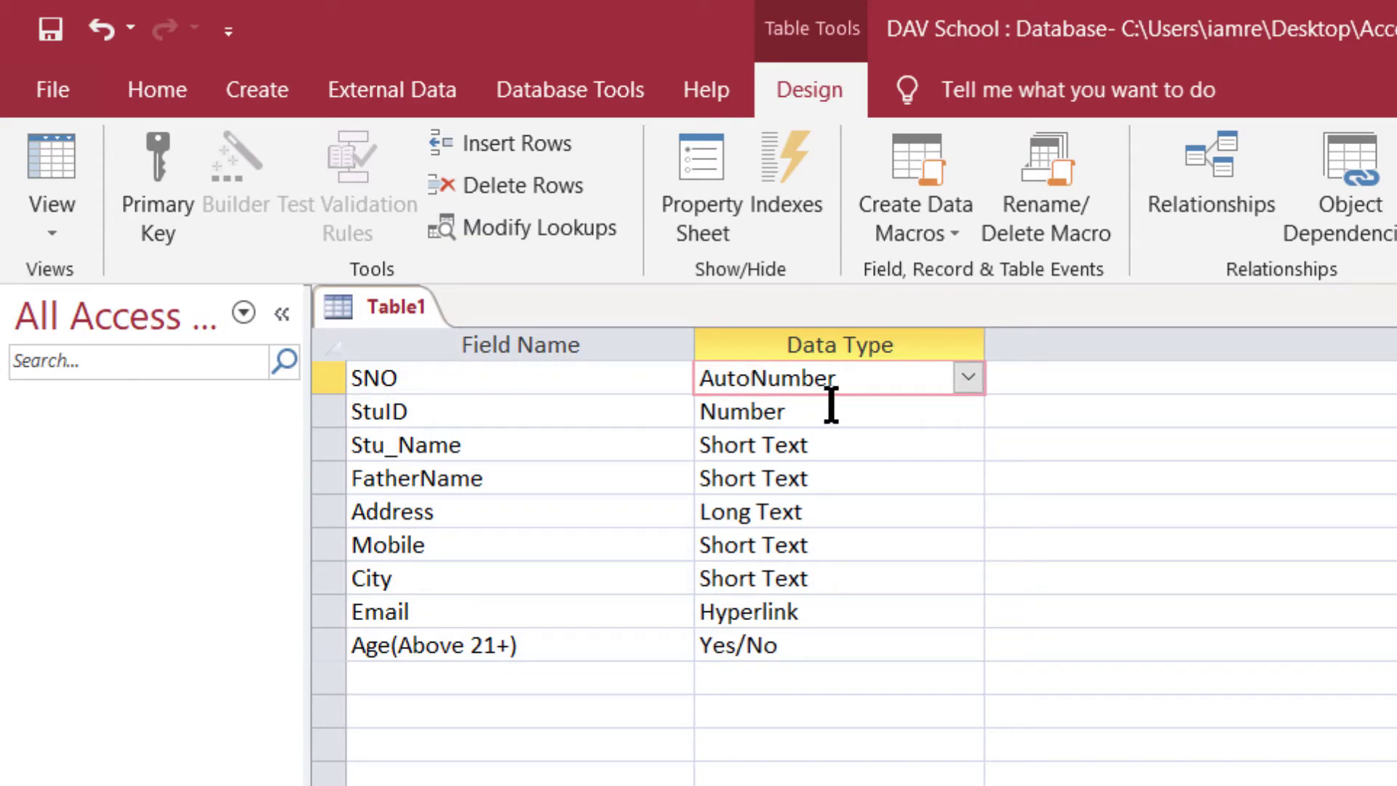
double_click(841, 385)
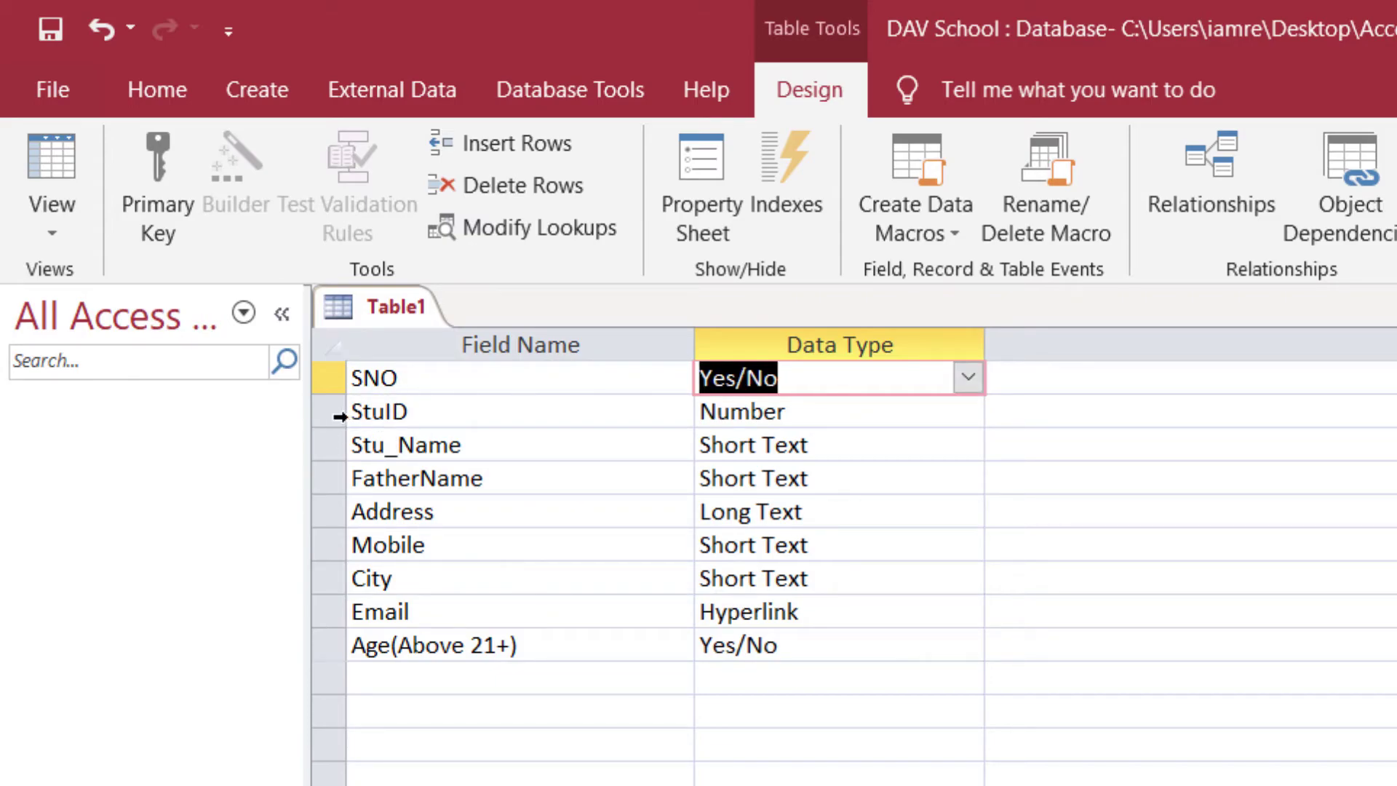
left_click(975, 378)
left_click(815, 646)
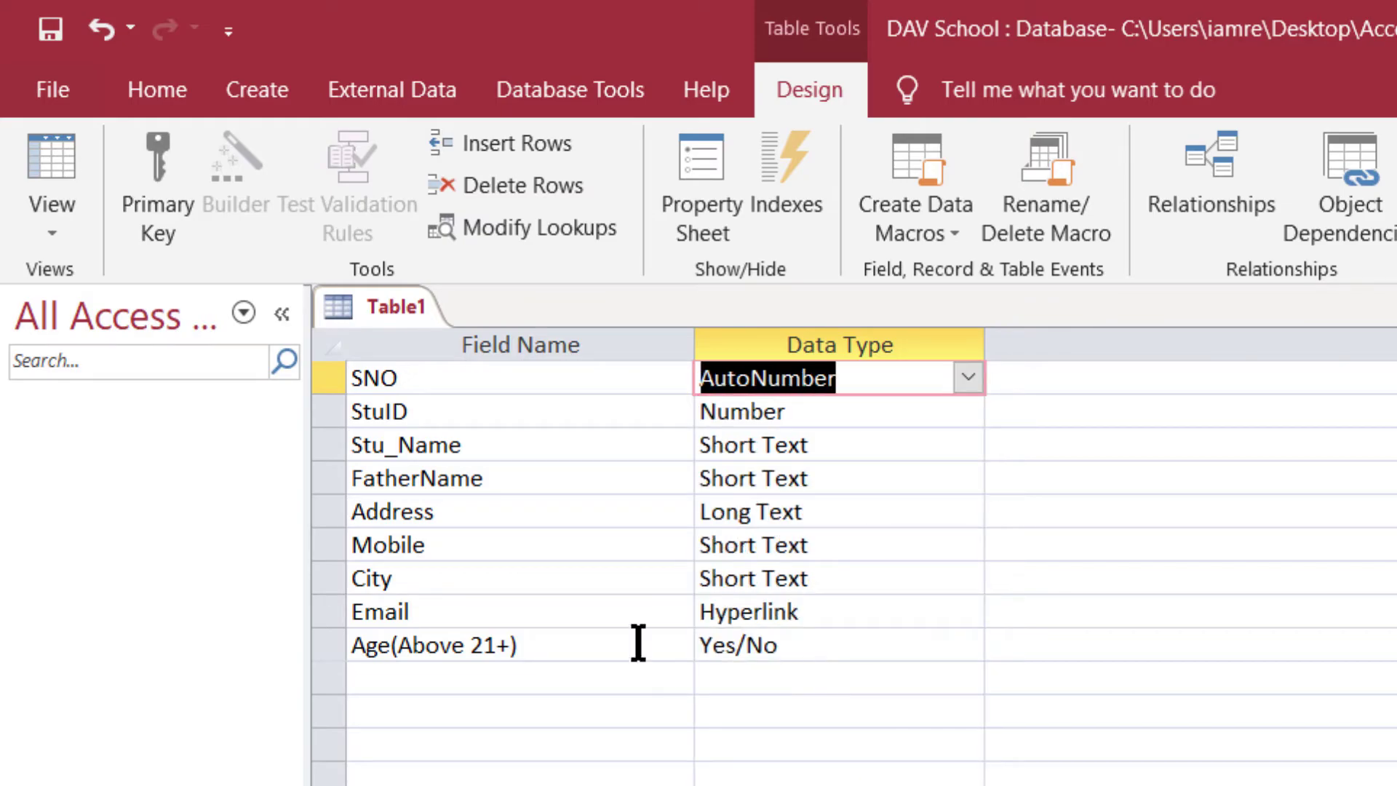
left_click(967, 379)
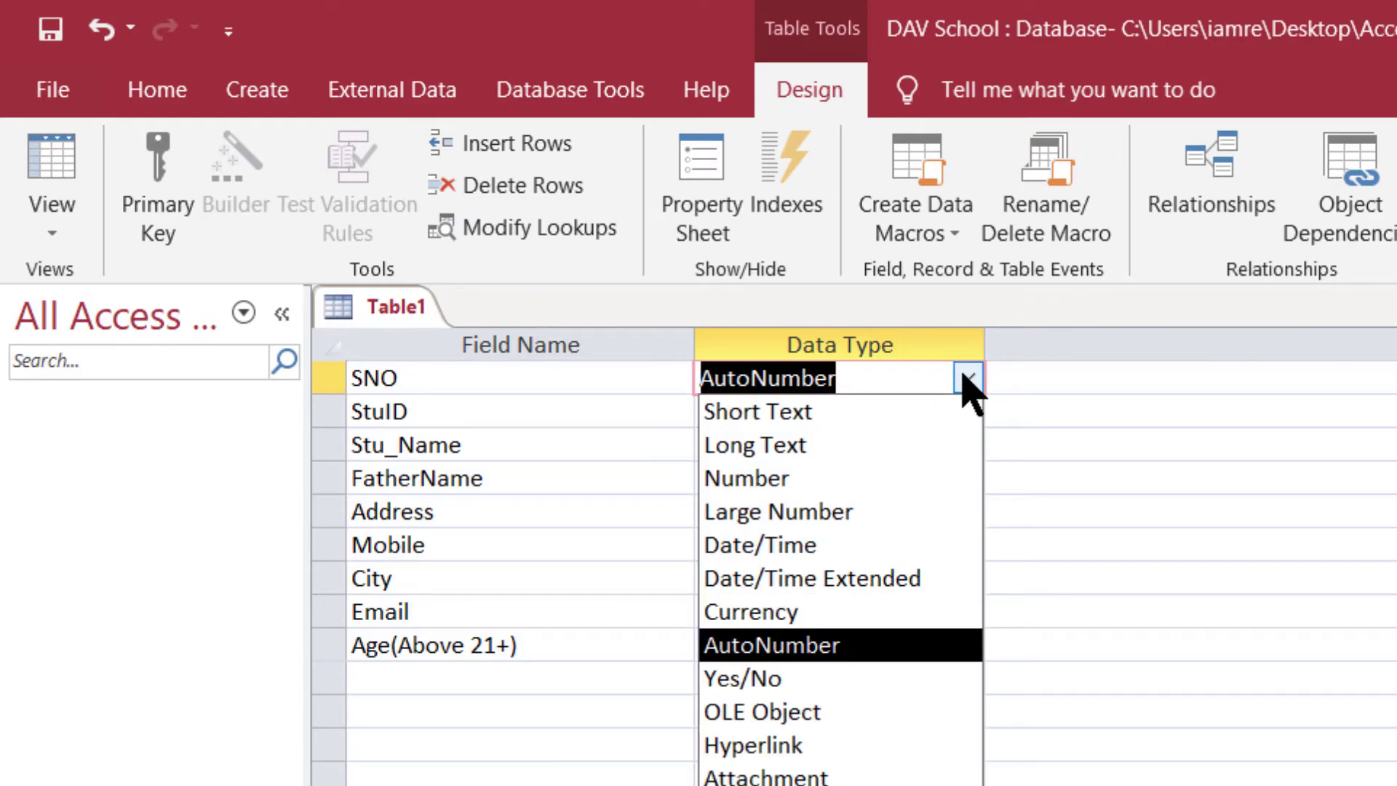
left_click(968, 378)
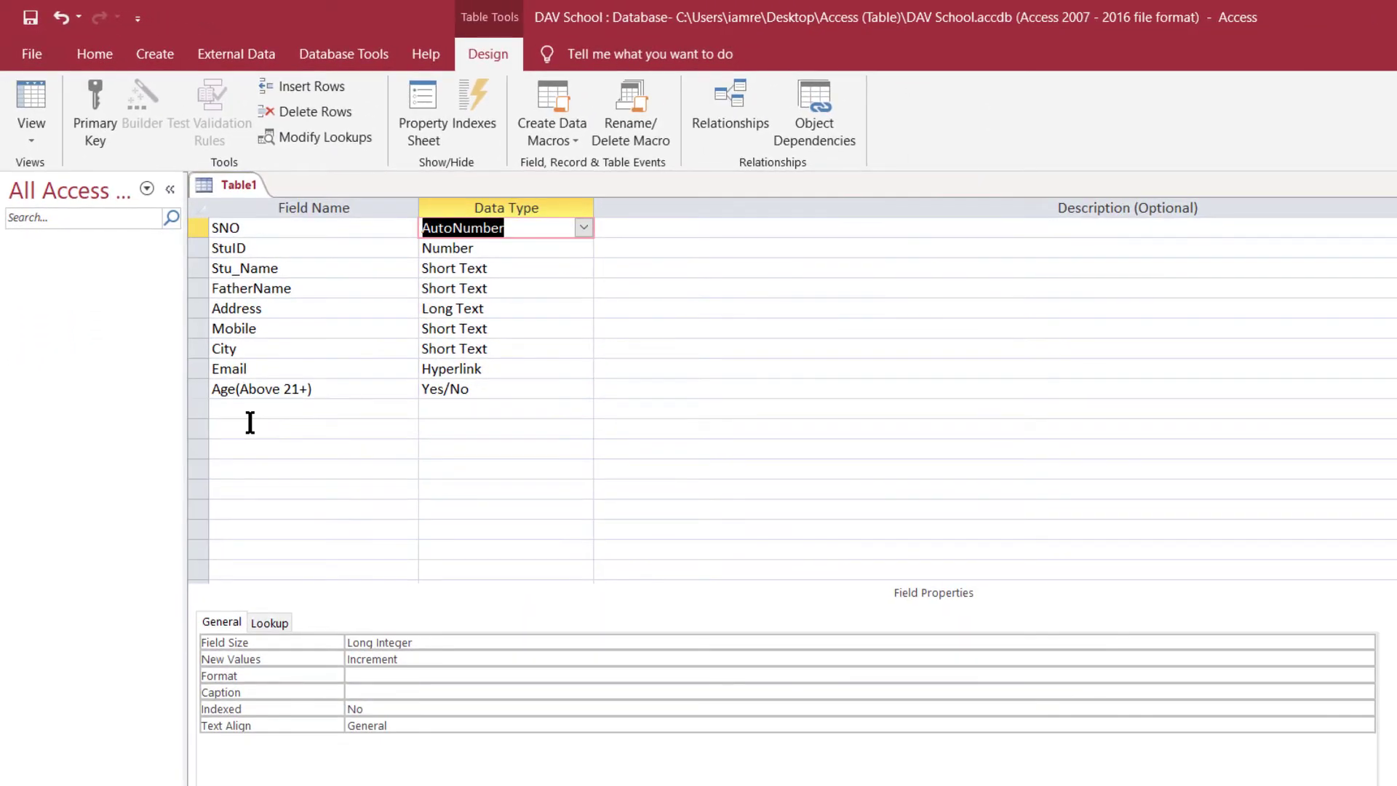
- Add an Admin_Fee Currency field below Age(Above 21+) and save the design
left_click(414, 703)
left_click(239, 410)
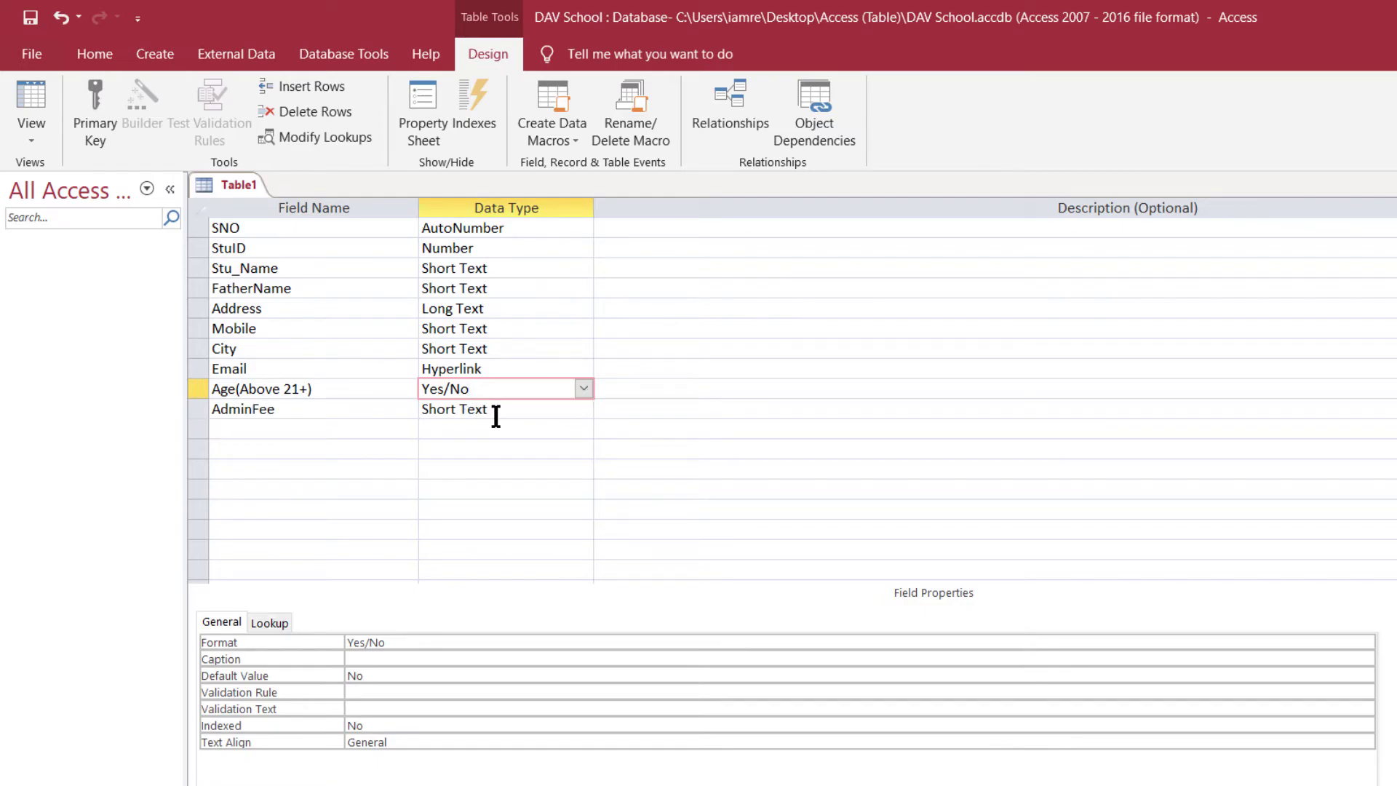
left_click(496, 414)
left_click(583, 409)
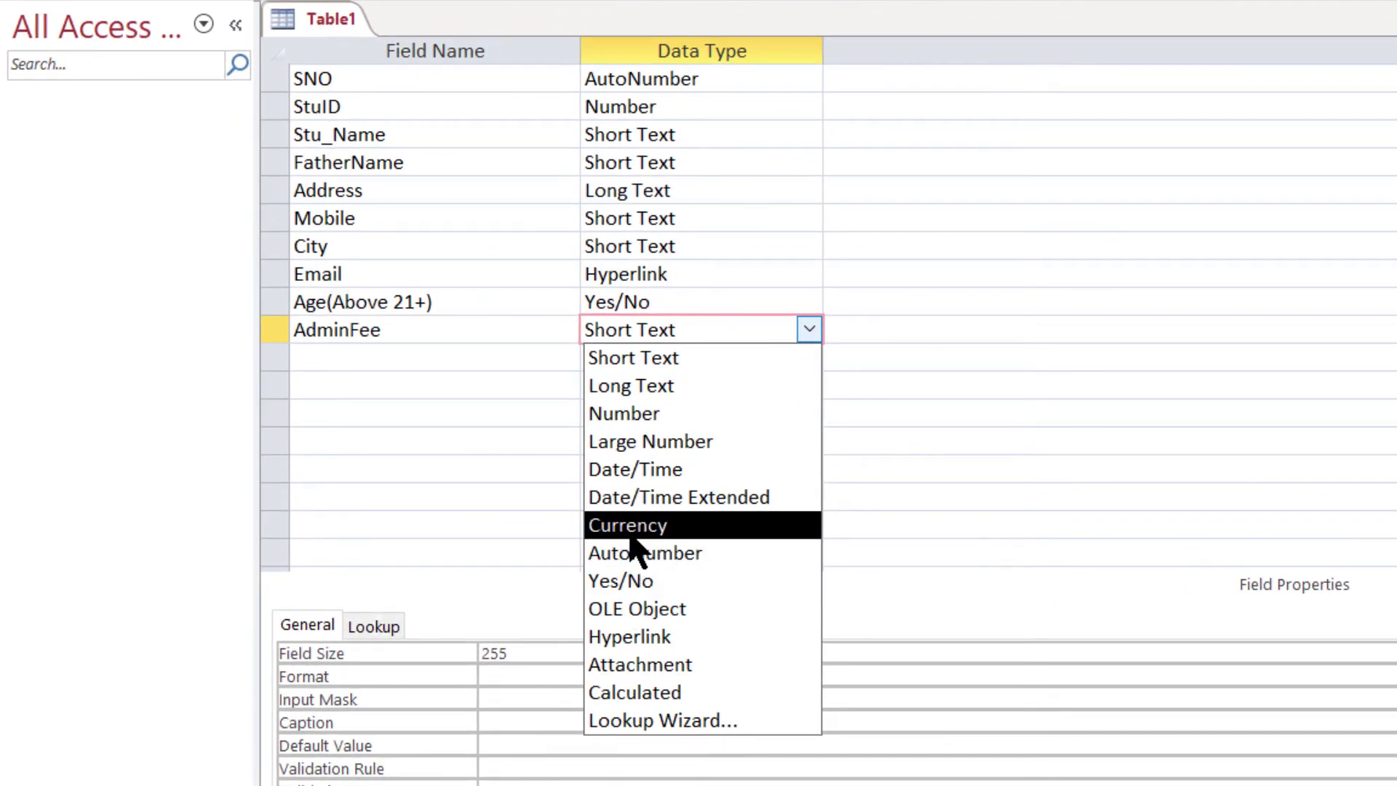
left_click(630, 525)
left_click(349, 337)
type("_")
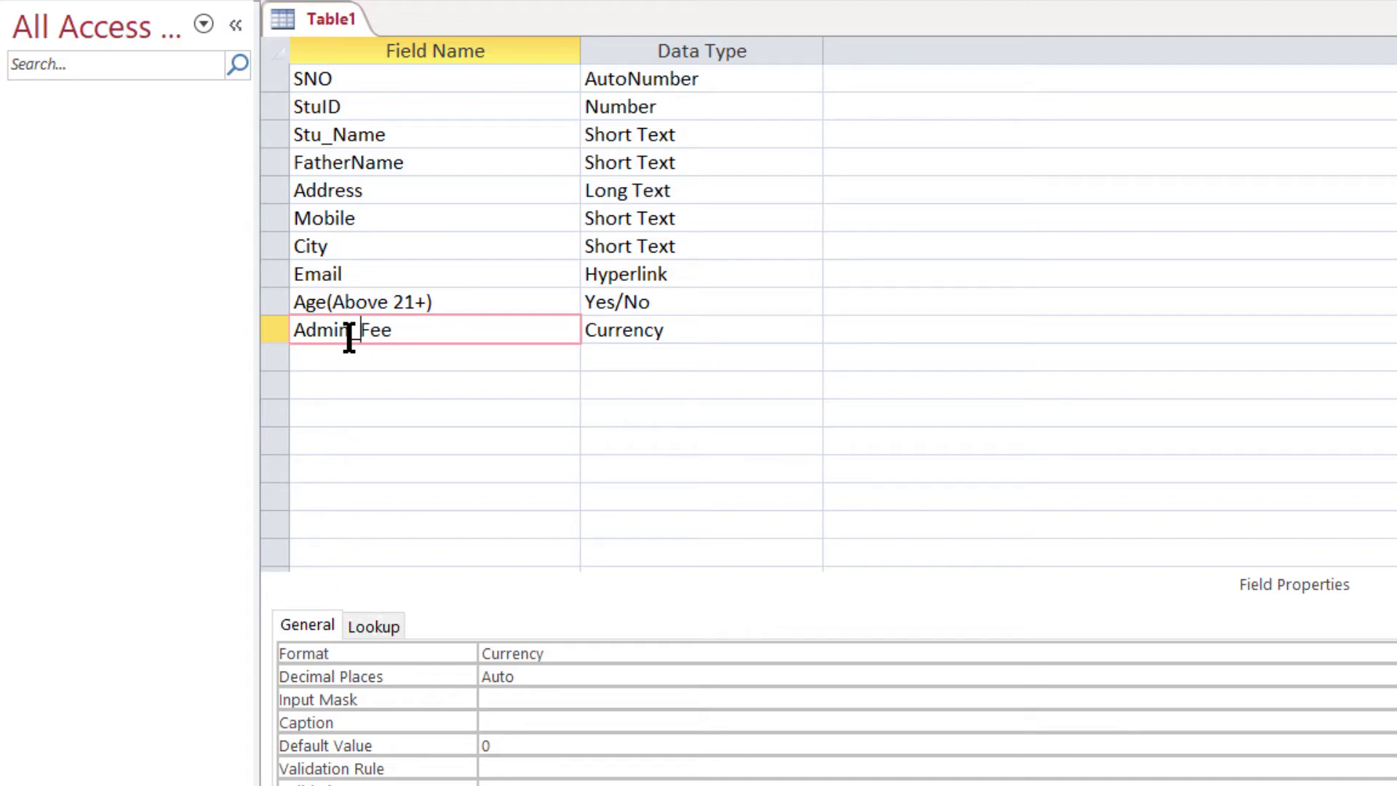
left_click(630, 336)
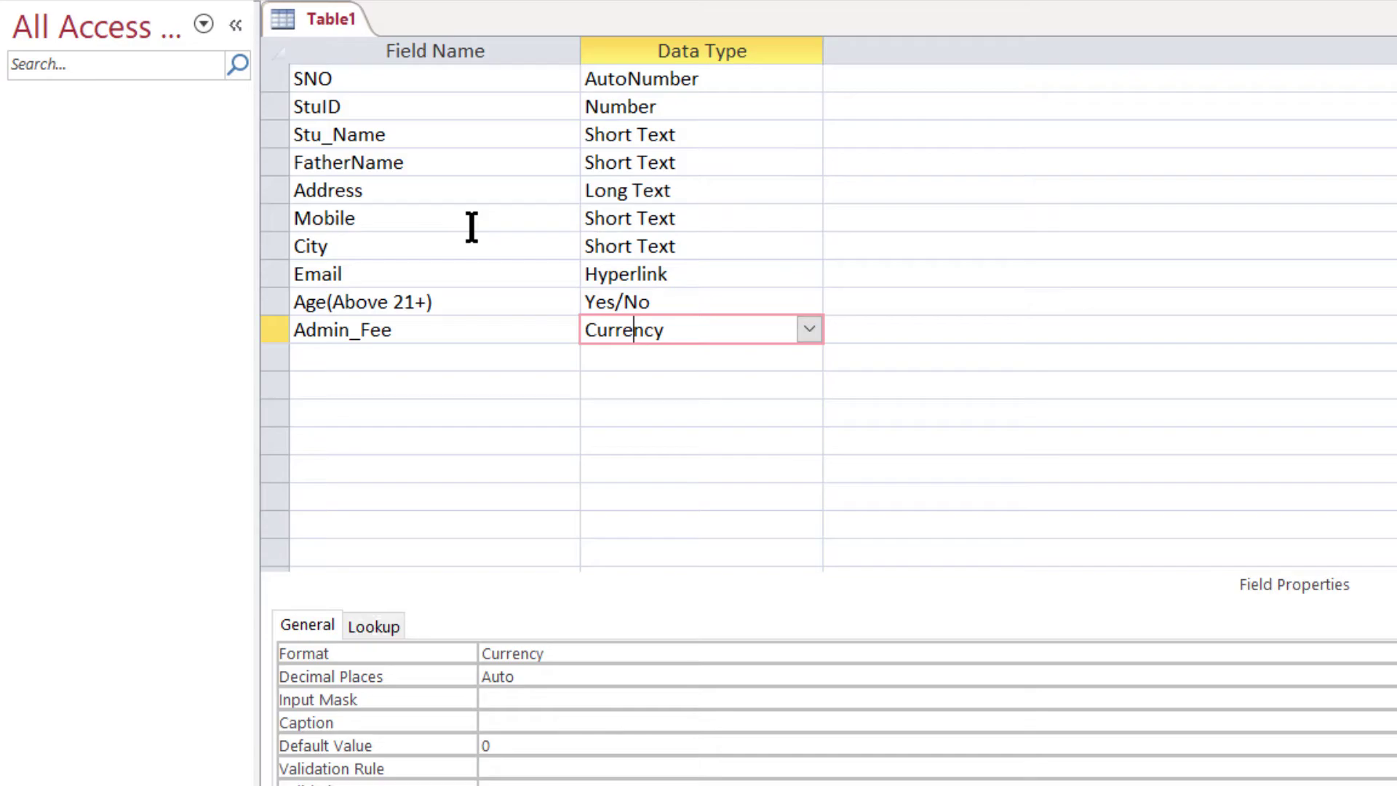
key("ctrl+s")
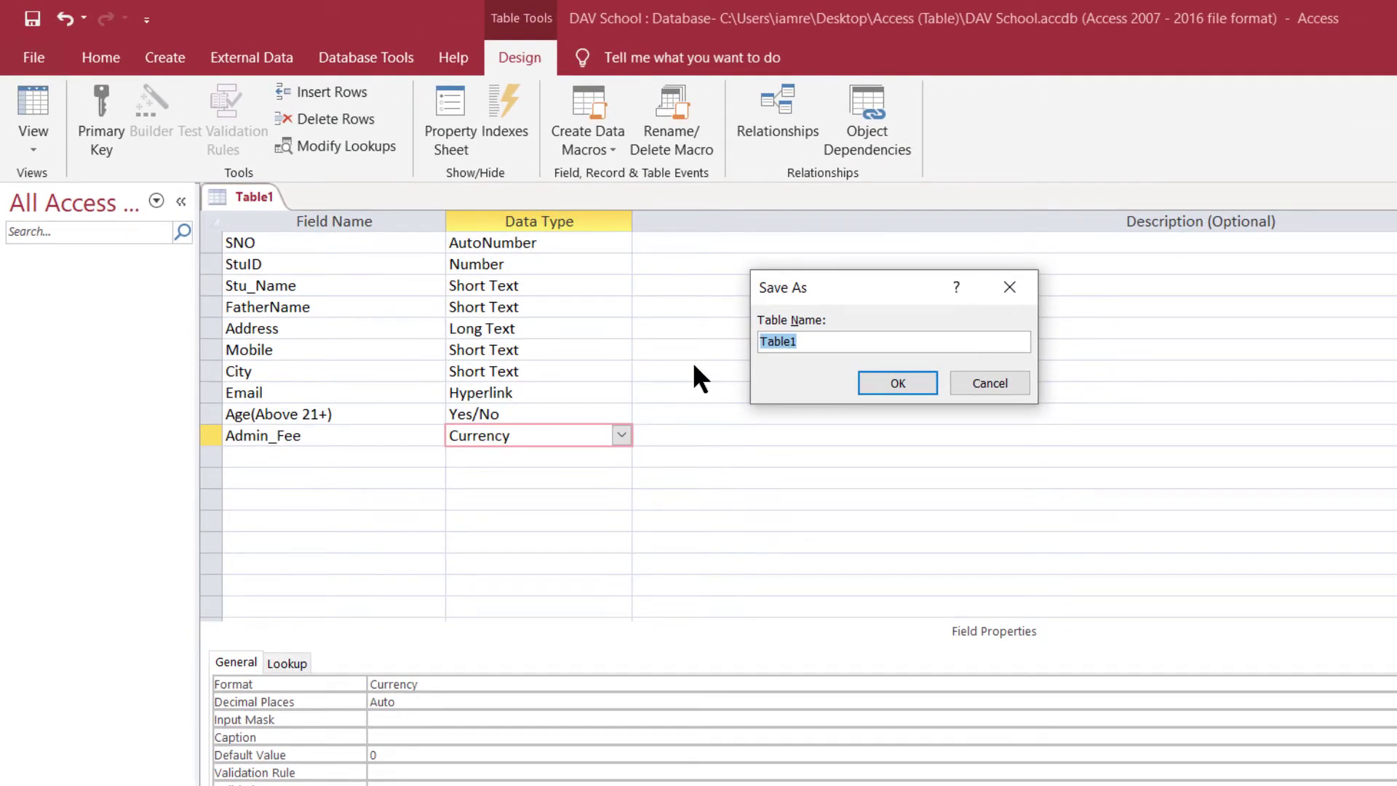
- Name the table Student, decline the primary key, and close its design tab
key("BackSpace")
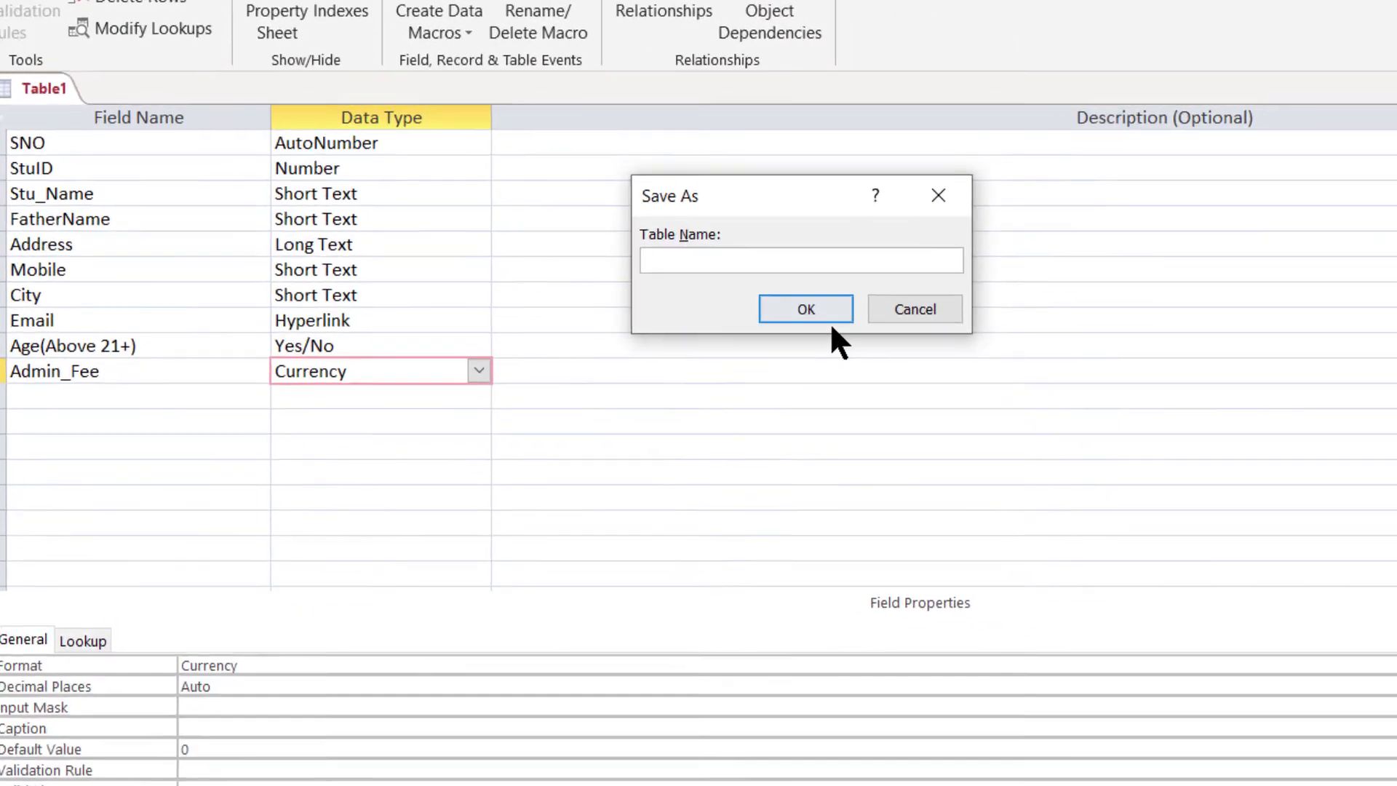
type("Student")
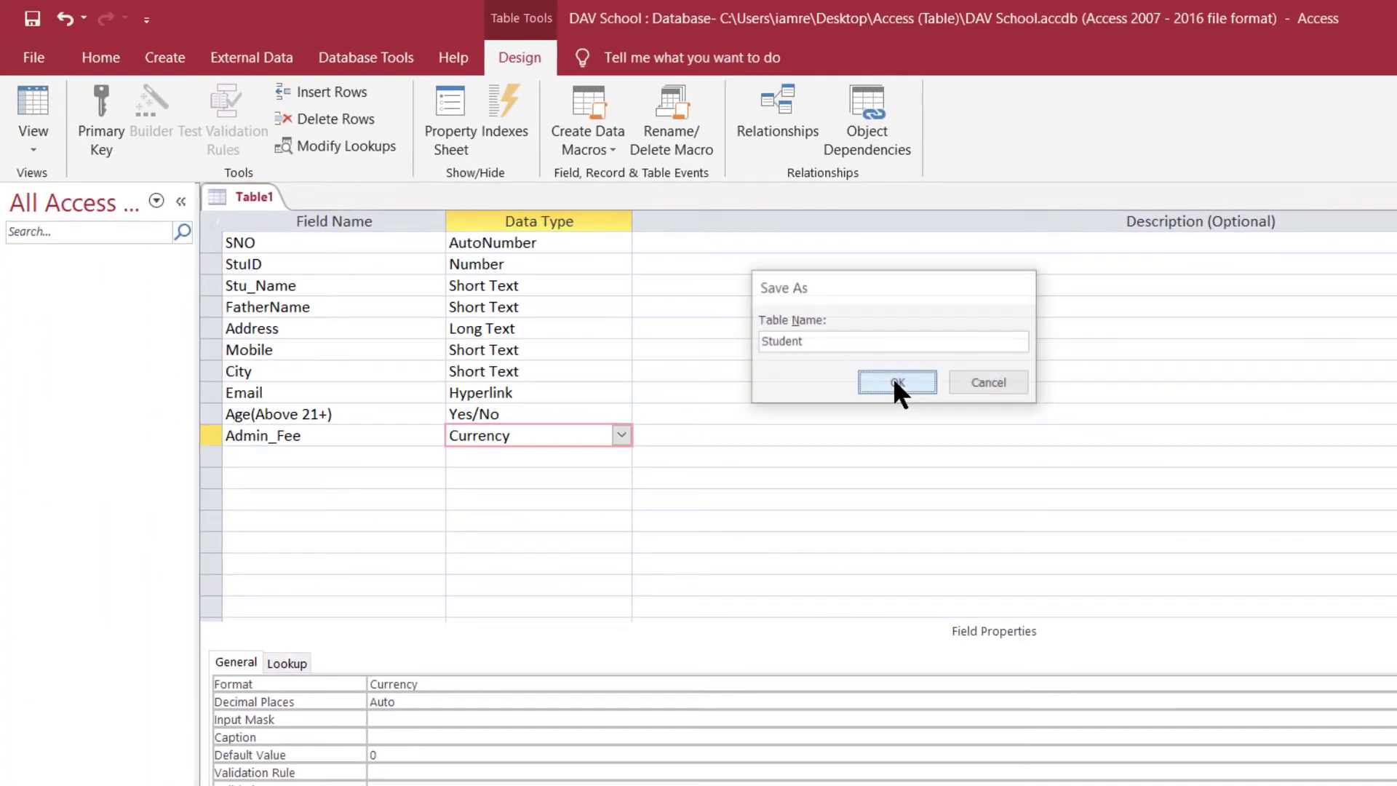
left_click(735, 252)
left_click_drag(544, 441, 504, 338)
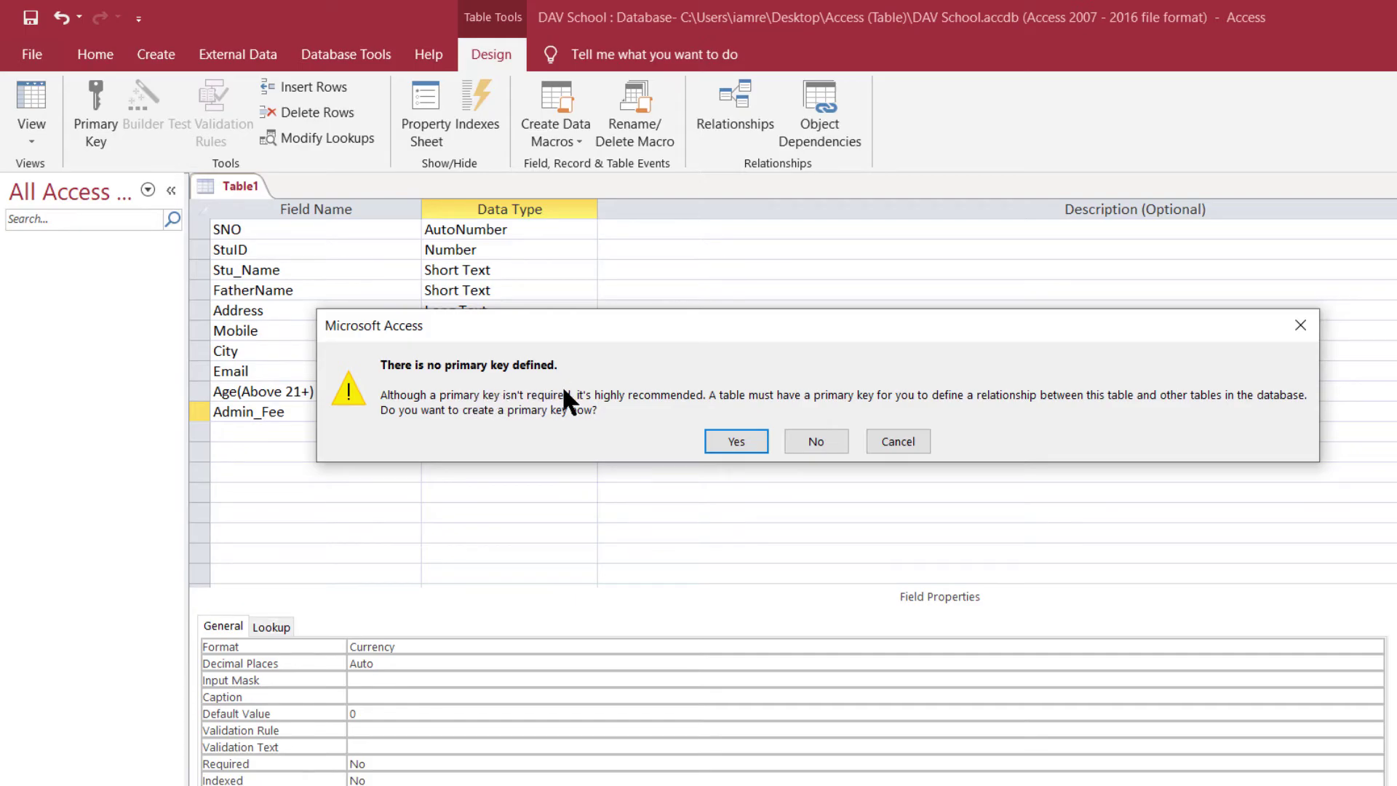
left_click(813, 440)
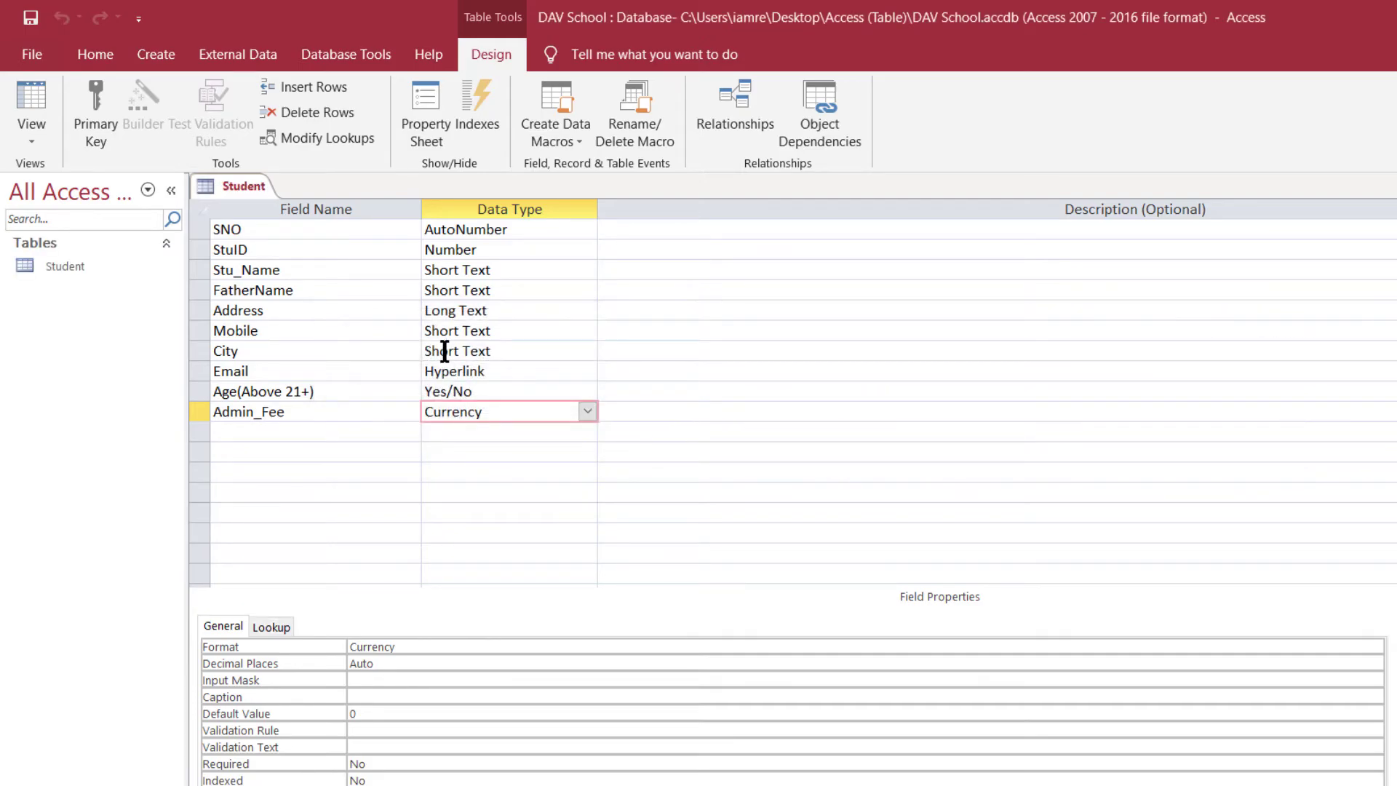
left_click(58, 267)
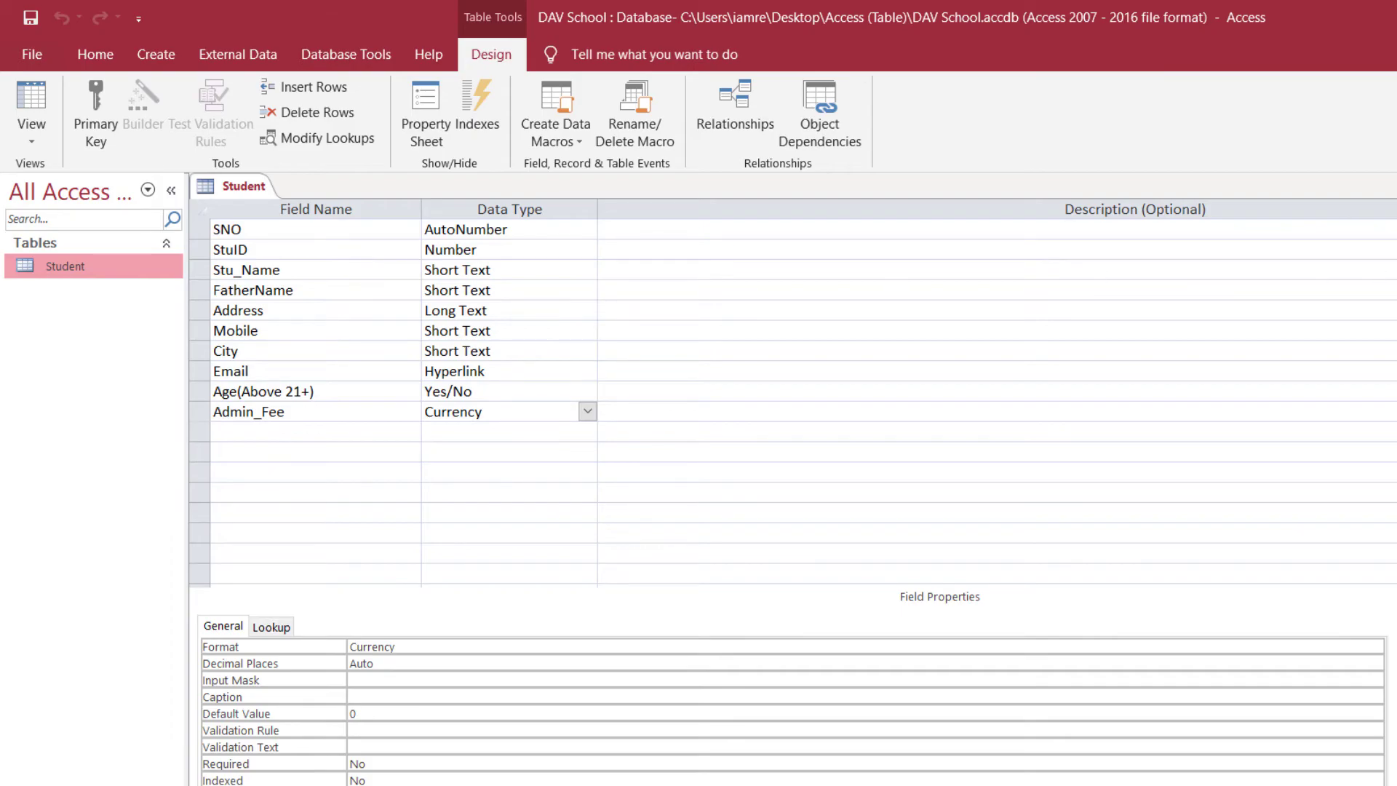
left_click(1387, 187)
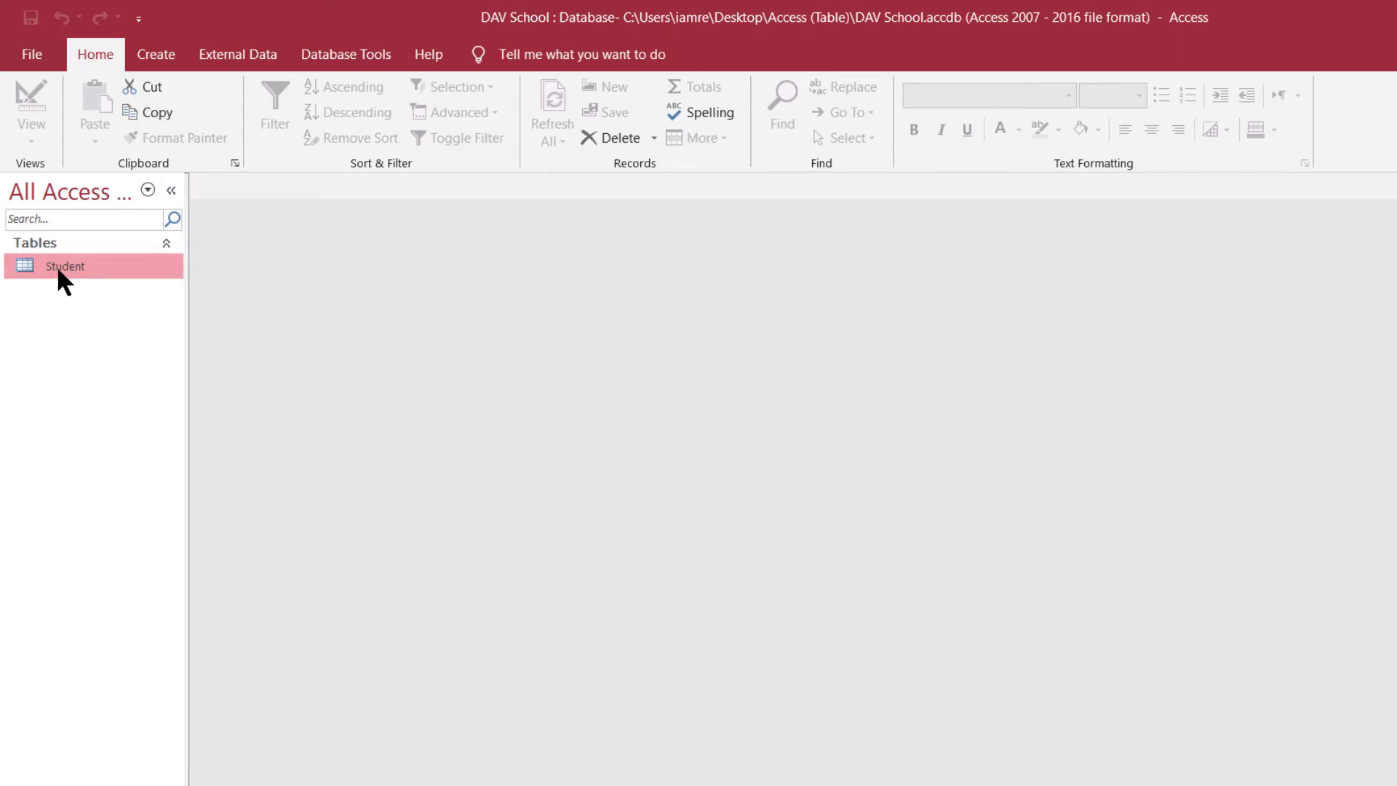
- Open the Student table and enter StuID 1 and the first student's name
double_click(60, 274)
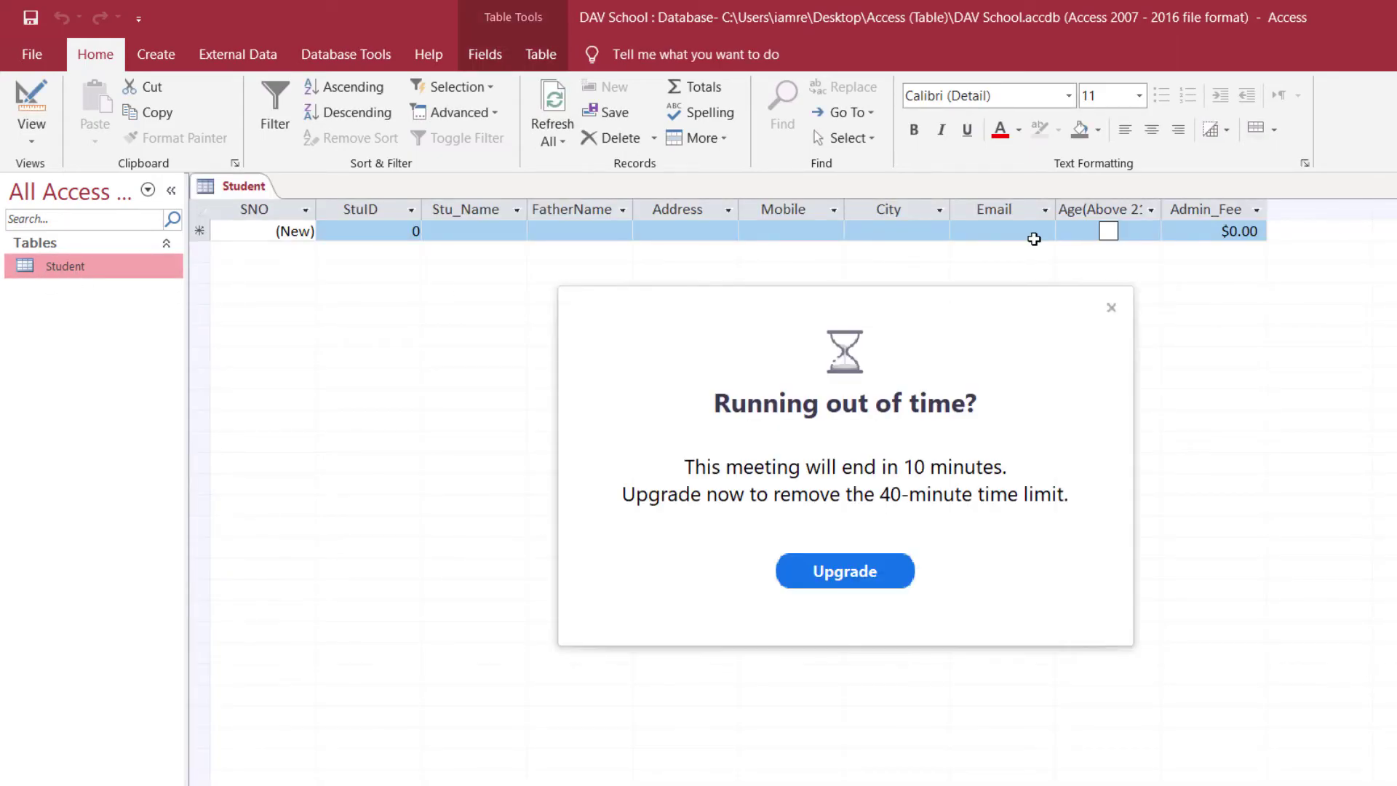
left_click(1111, 307)
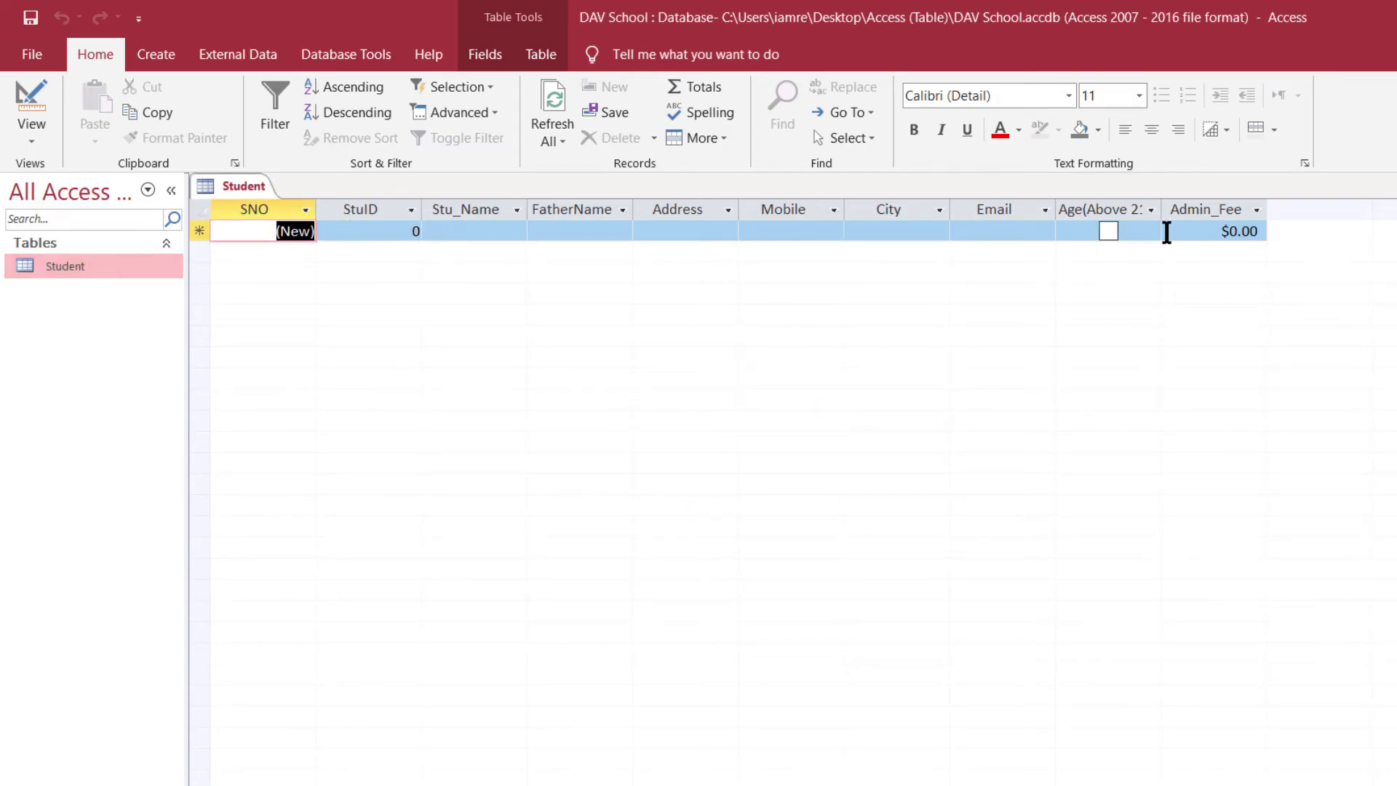
left_click(391, 231)
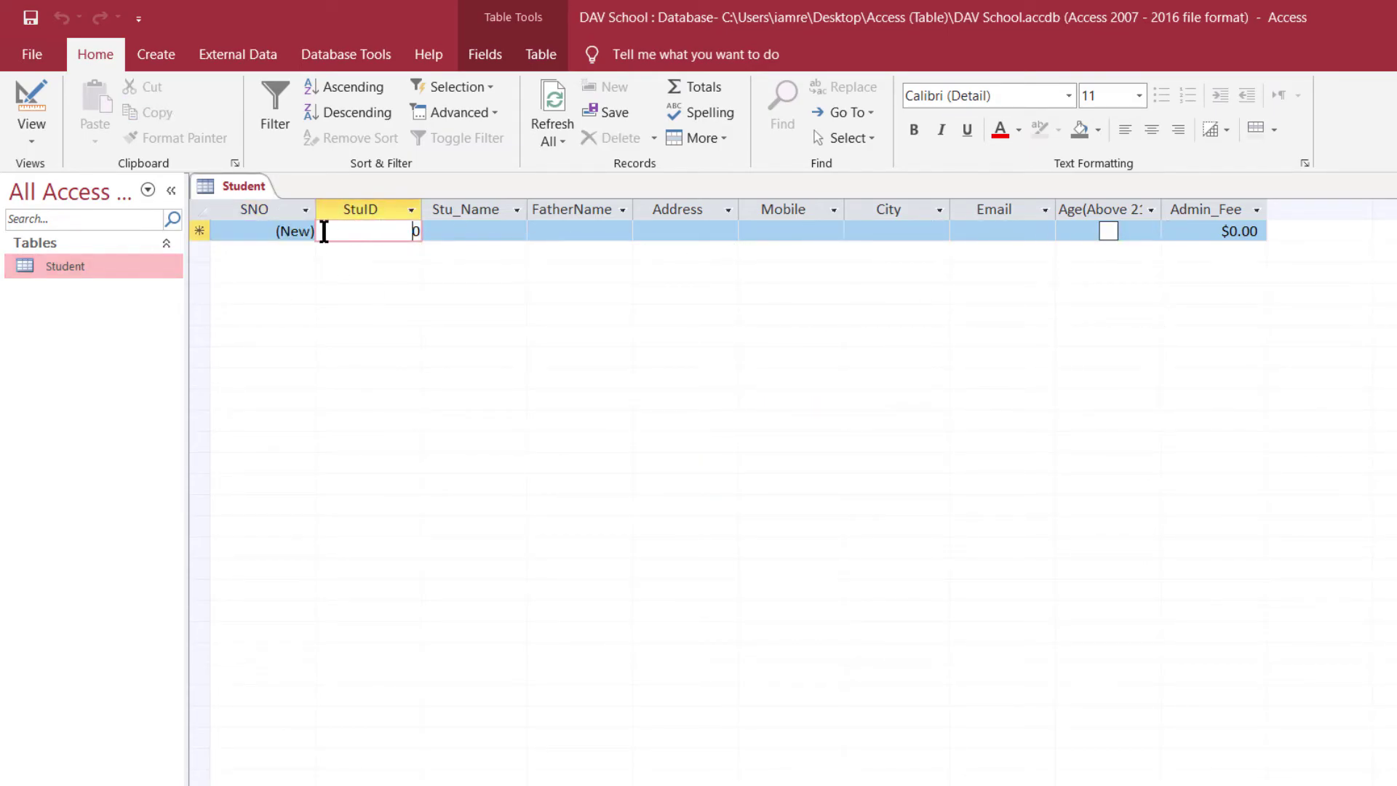
left_click(499, 234)
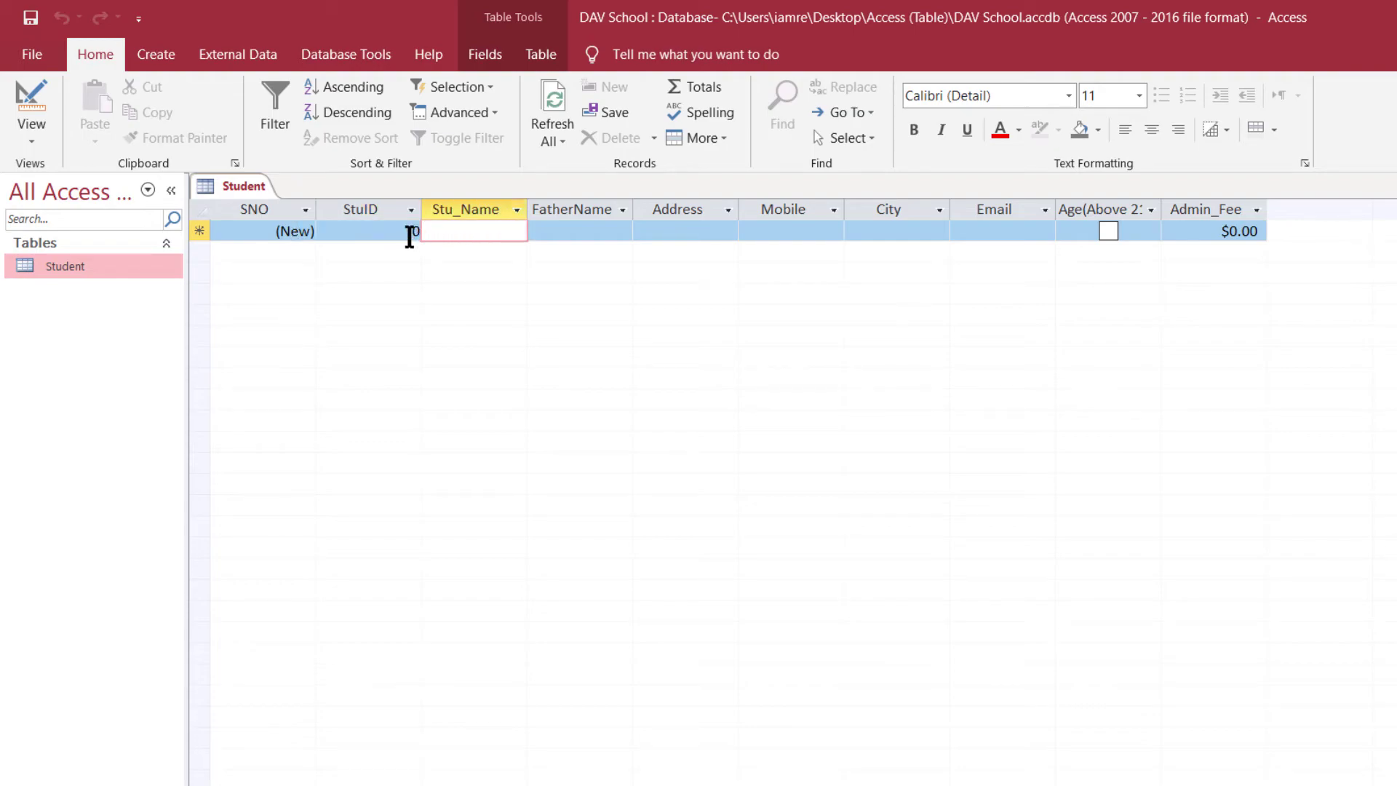
double_click(409, 232)
type("101")
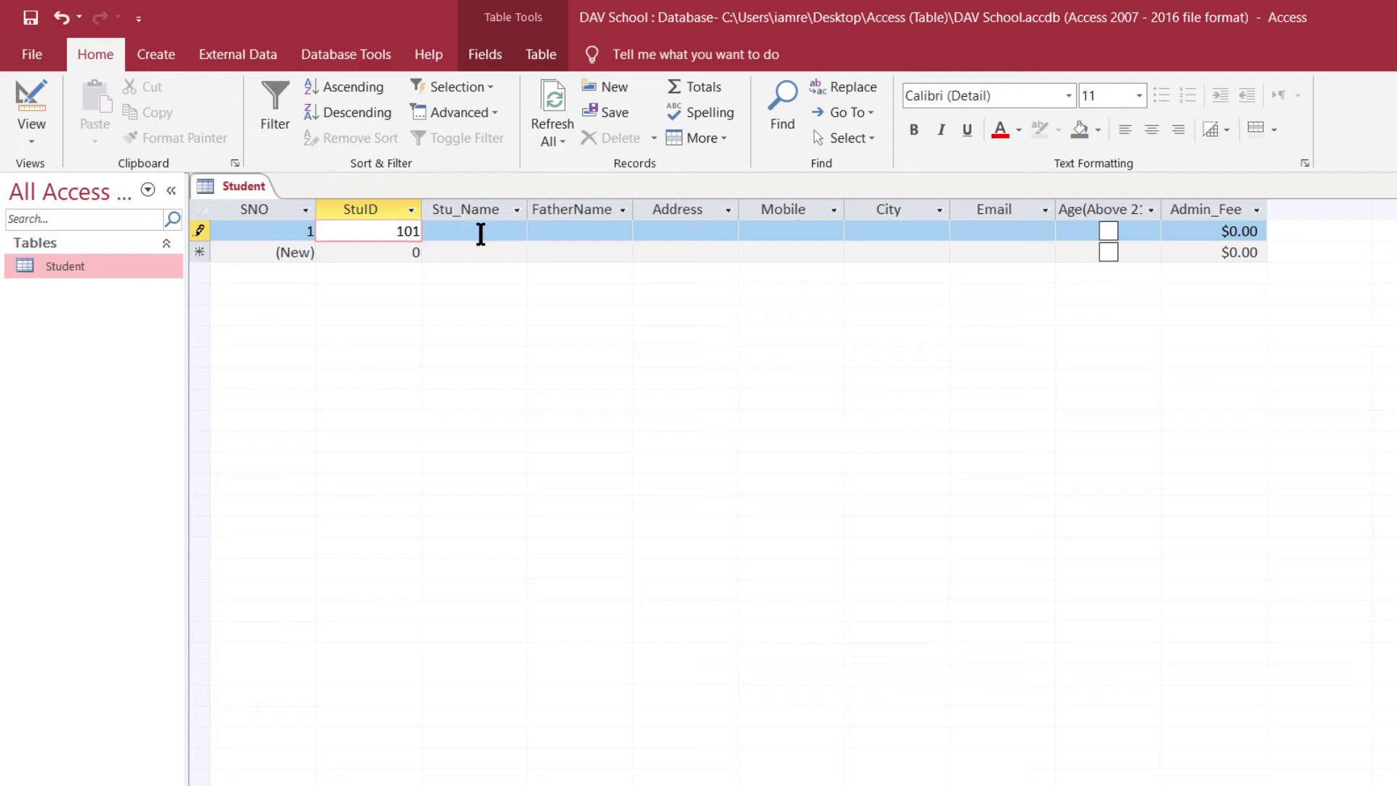
left_click(480, 233)
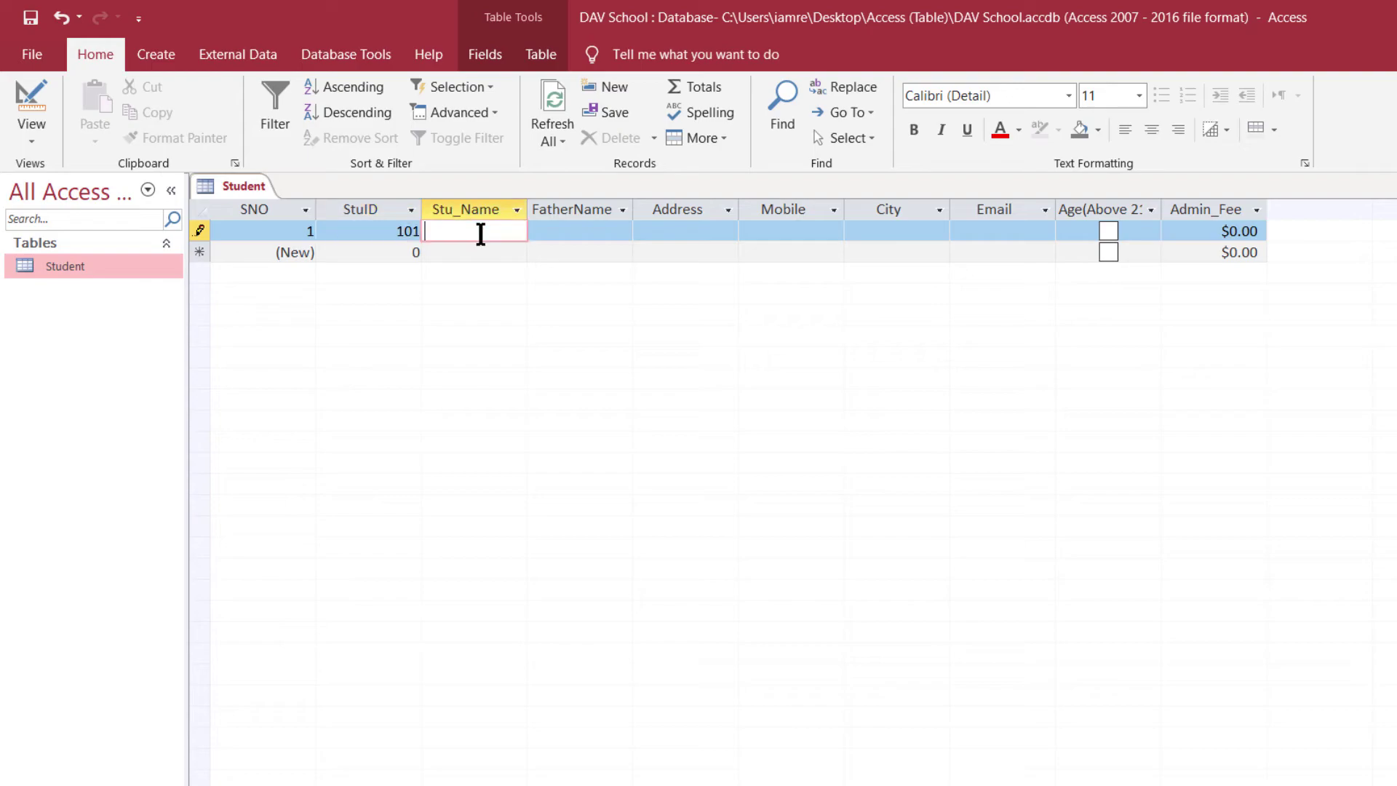
type("Raj")
- Fill in the father's name, address, mobile number and City Delhi for the first student
key("Tab")
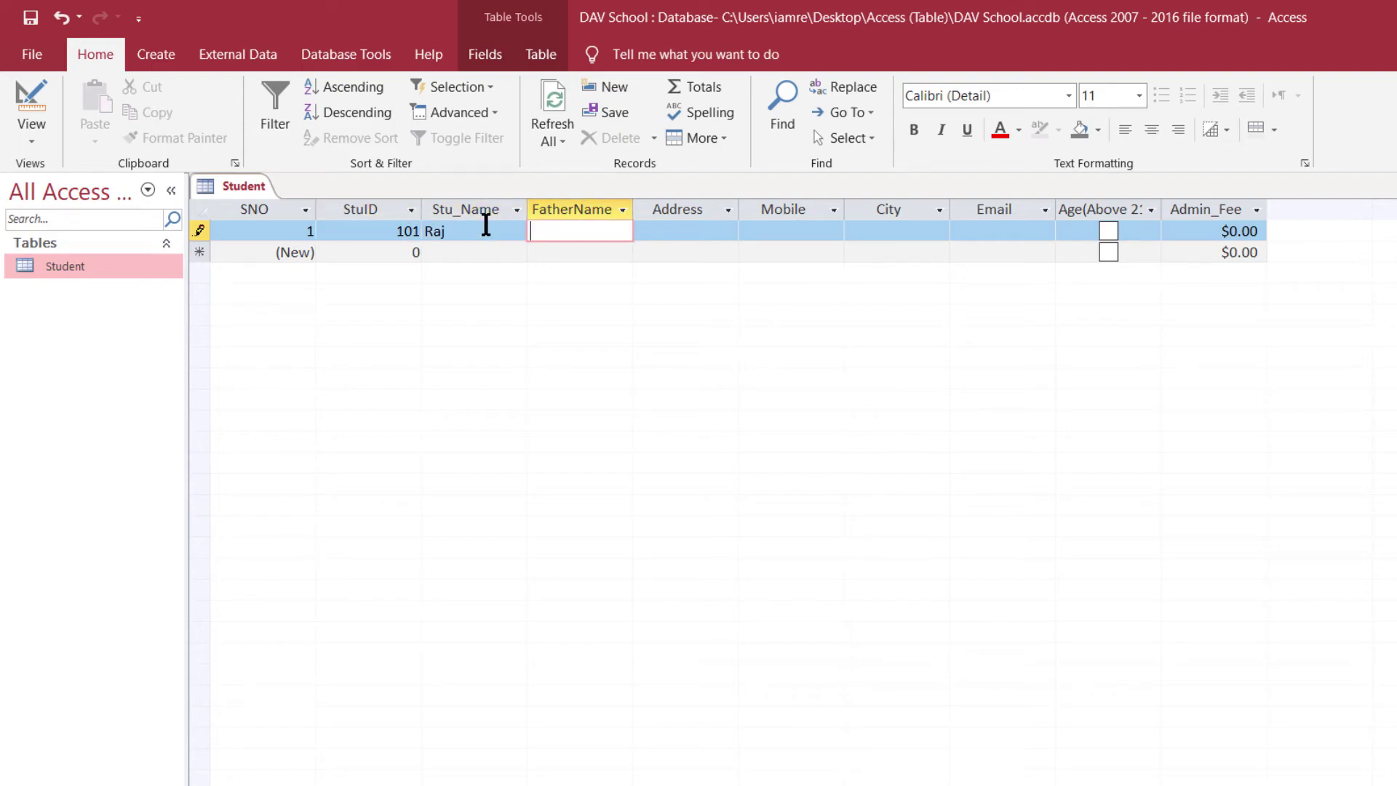
key("Tab")
type("New Delhi")
key("Tab")
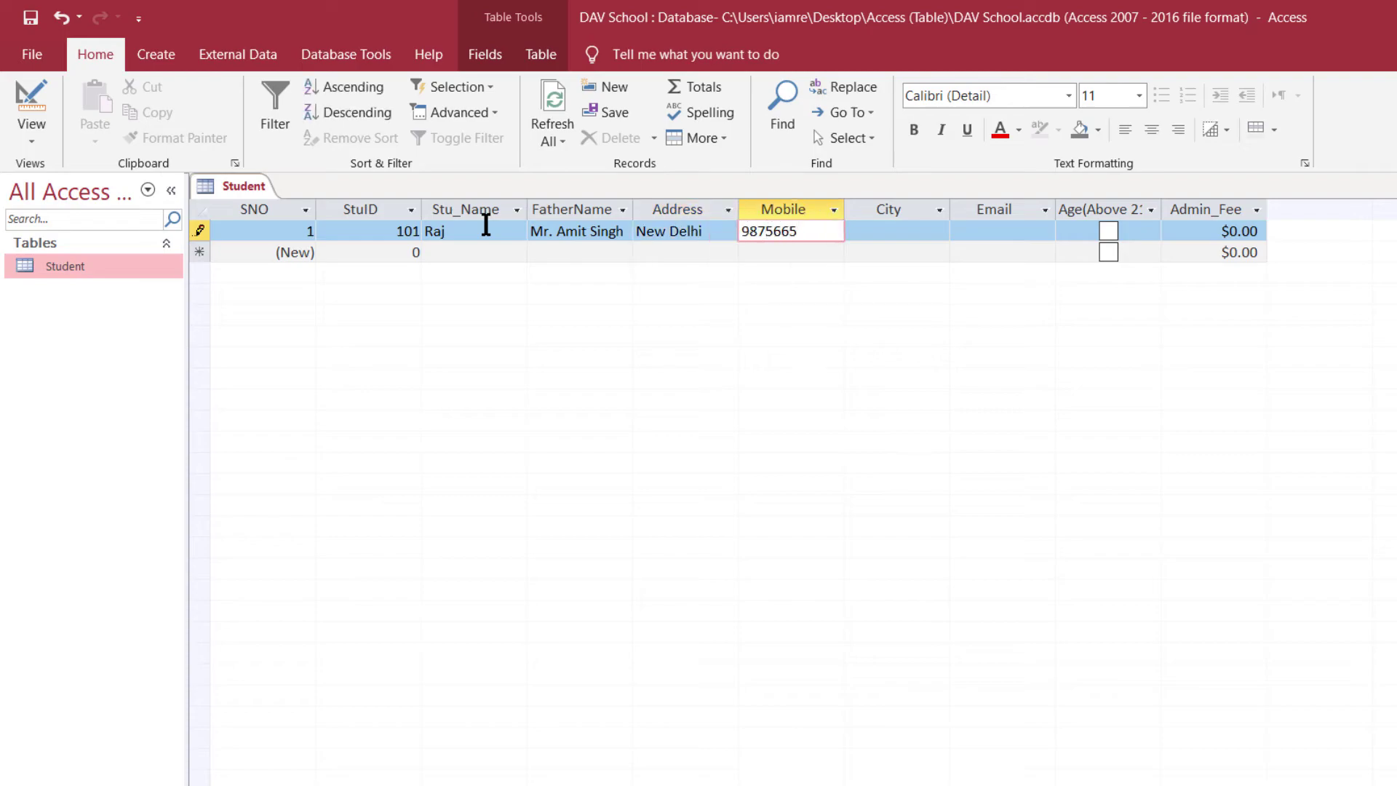
key("Tab")
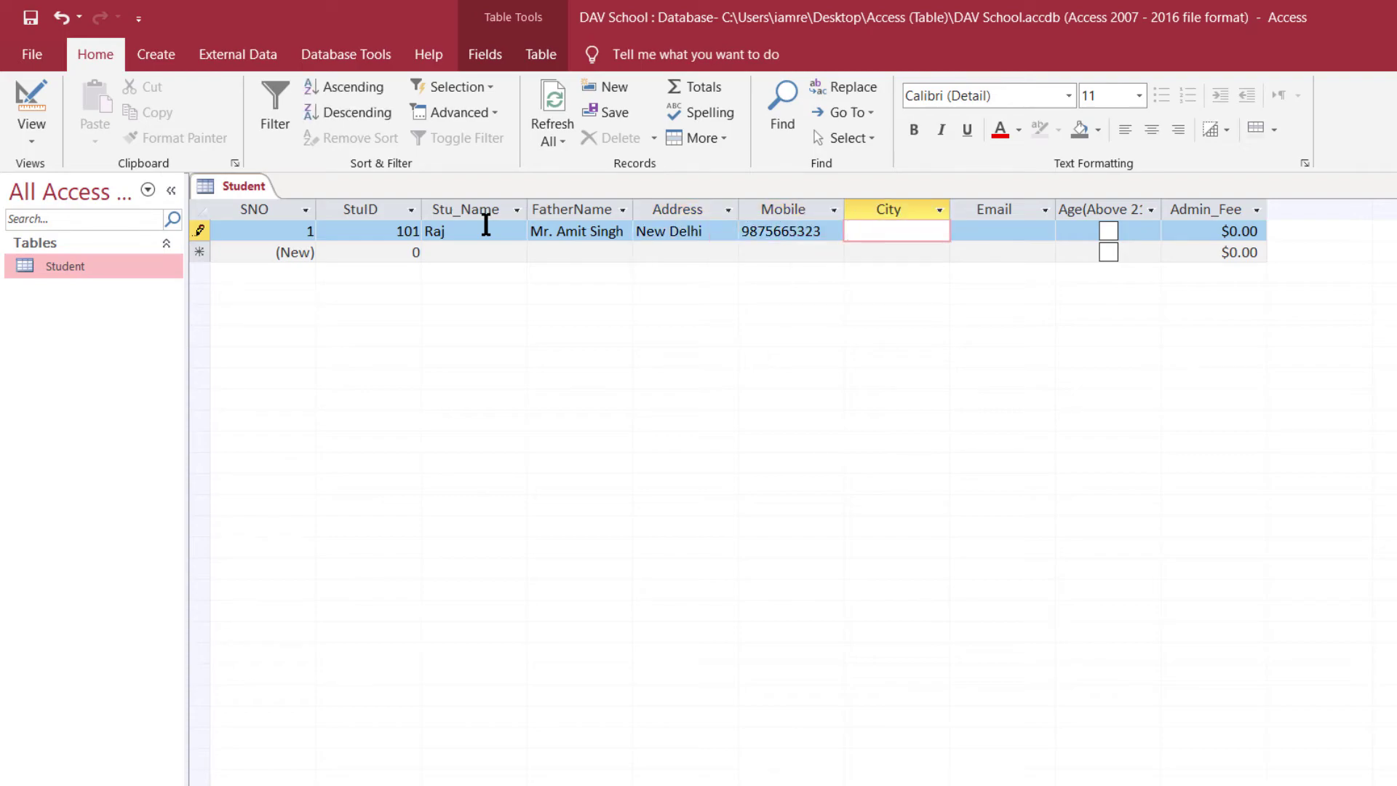
type("Delhi")
key("Tab")
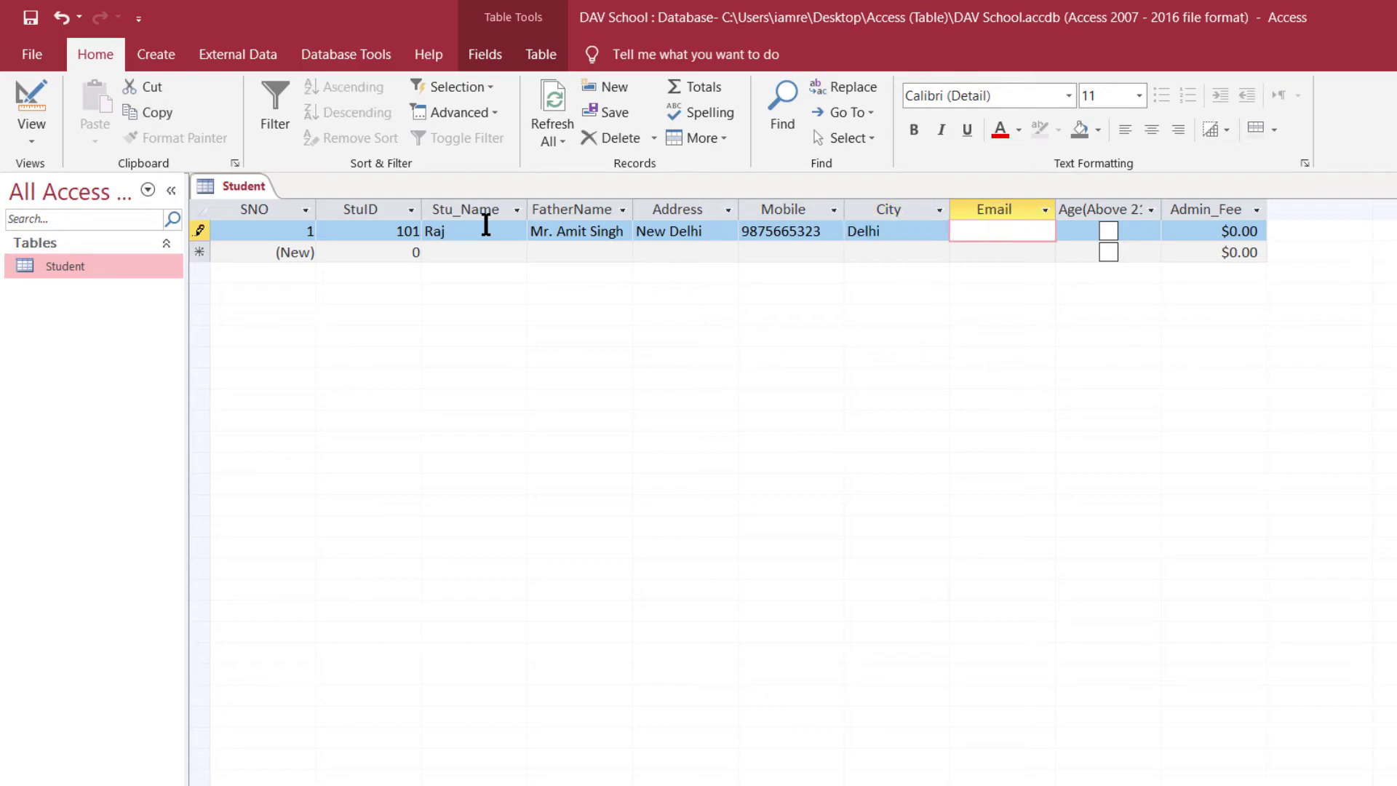
- Paste the e-mail, tick Age(Above 21+) and set Admin_Fee to 200000
key("ctrl+v")
left_click(1108, 231)
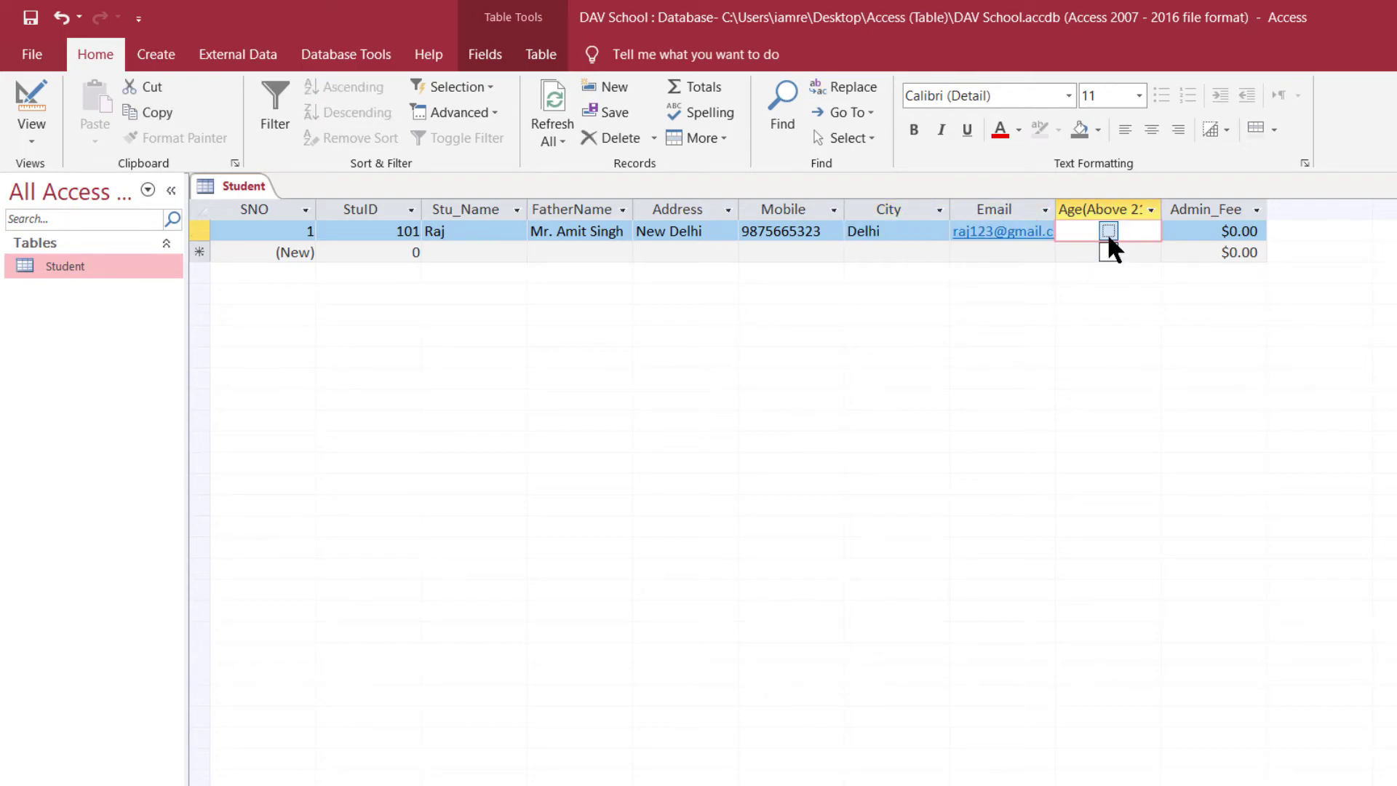
left_click(1230, 233)
left_click_drag(1257, 232, 1227, 232)
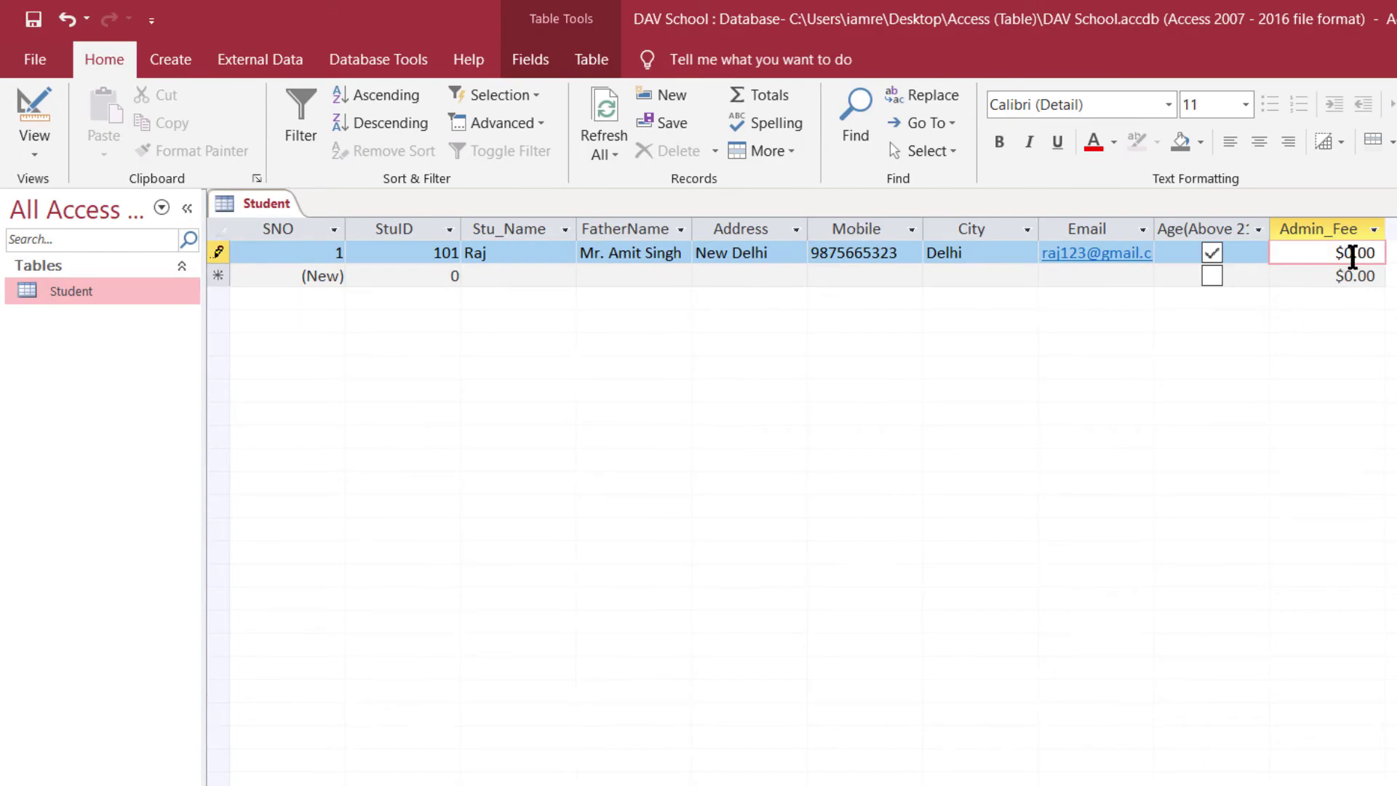
type("200000")
key("Return")
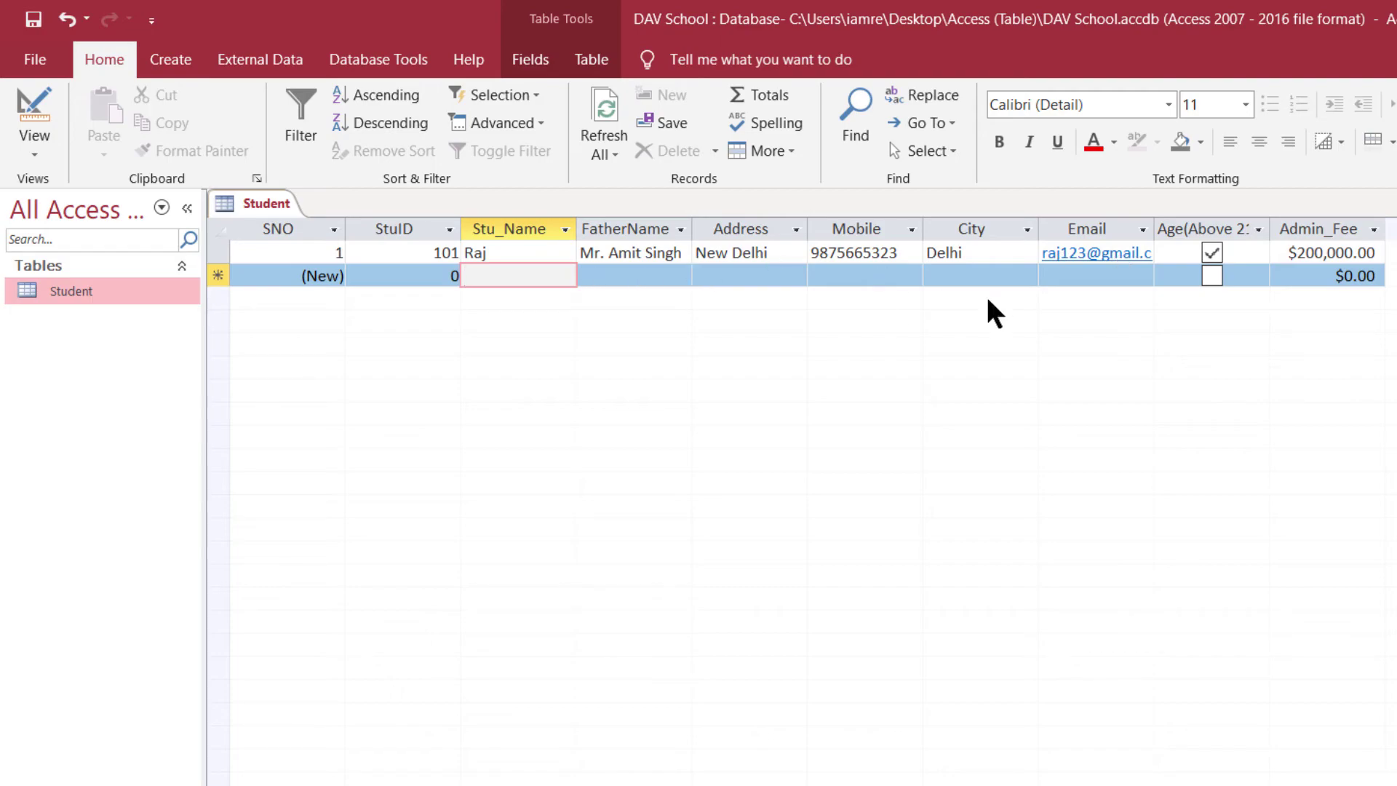
- Widen the Email, Age(Above 21+) and FatherName columns
left_click_drag(1156, 228, 1201, 225)
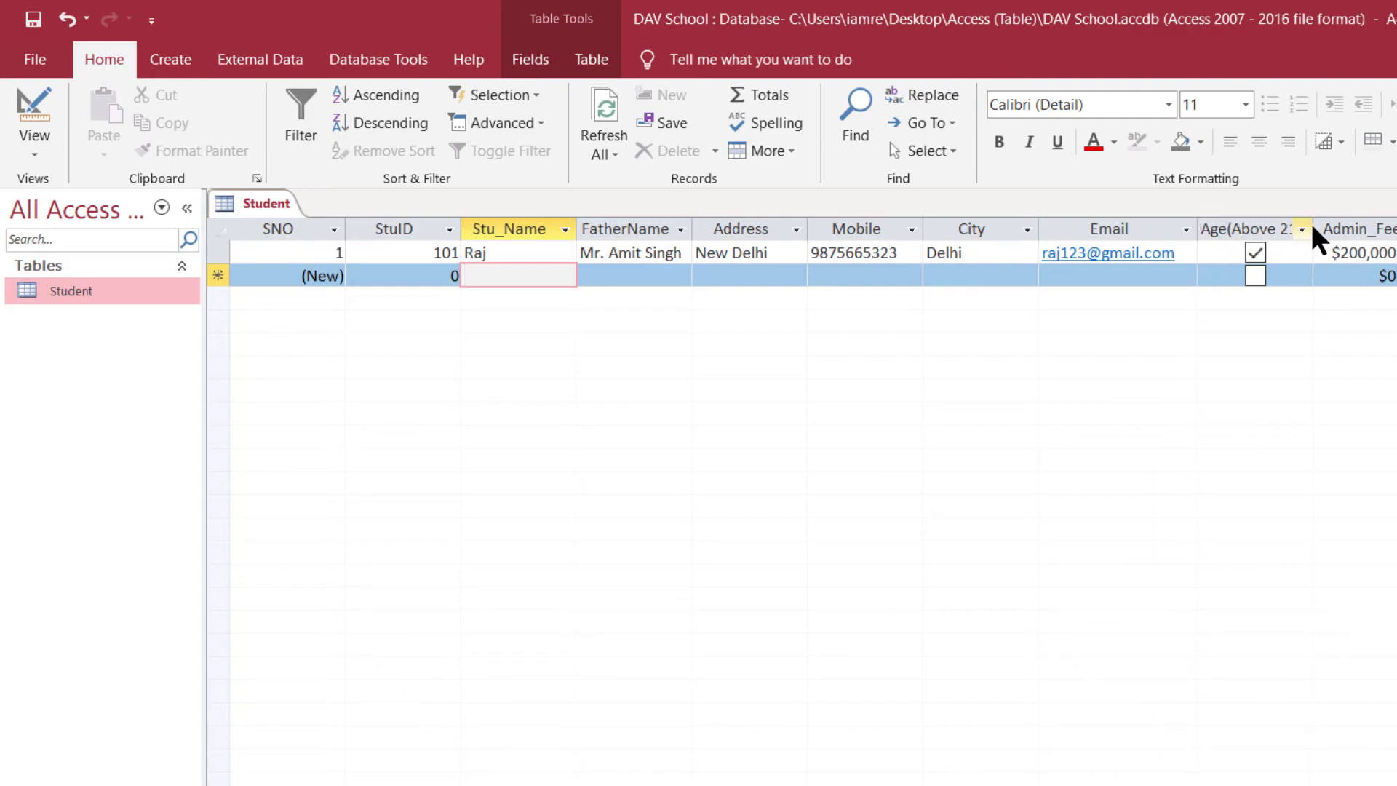
left_click_drag(1312, 228, 1357, 226)
left_click_drag(692, 224, 706, 224)
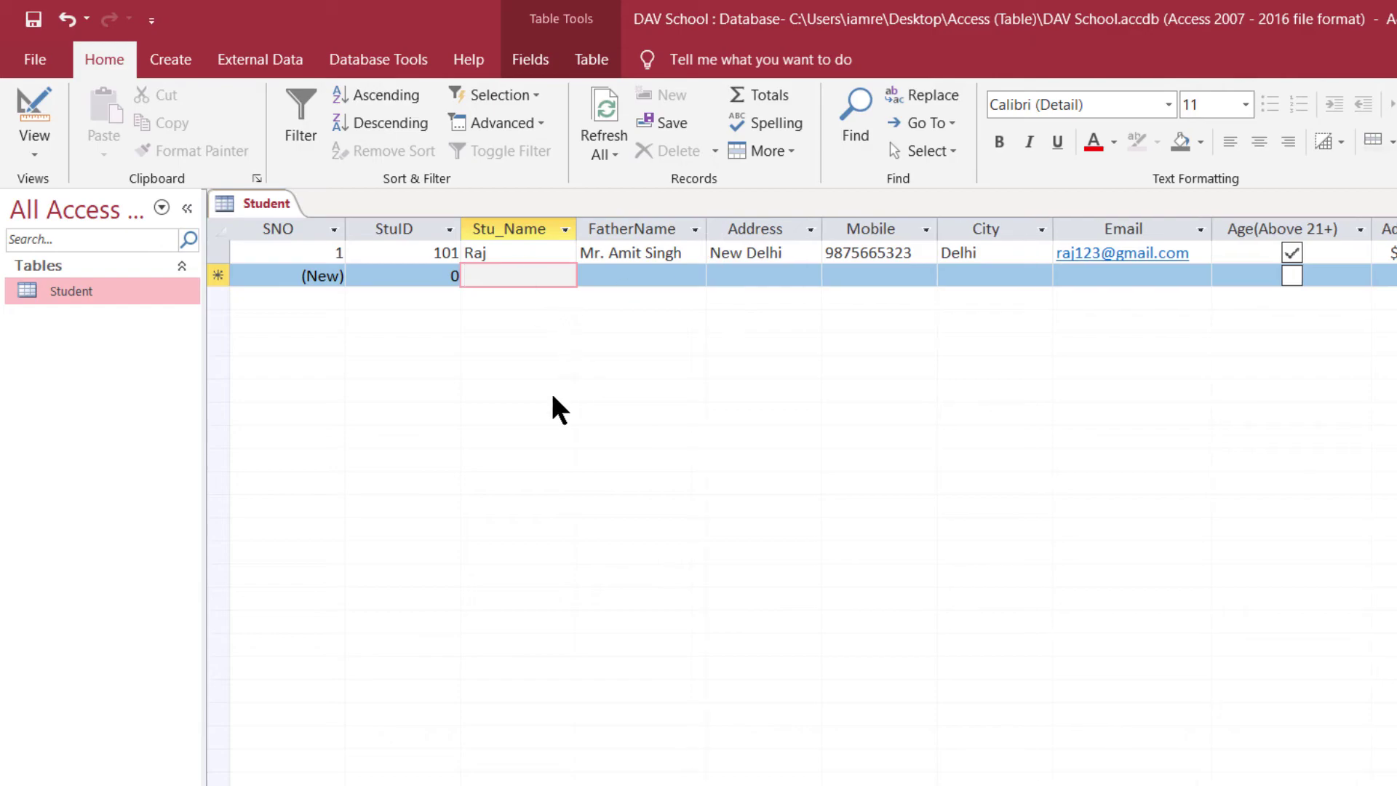
left_click(427, 273)
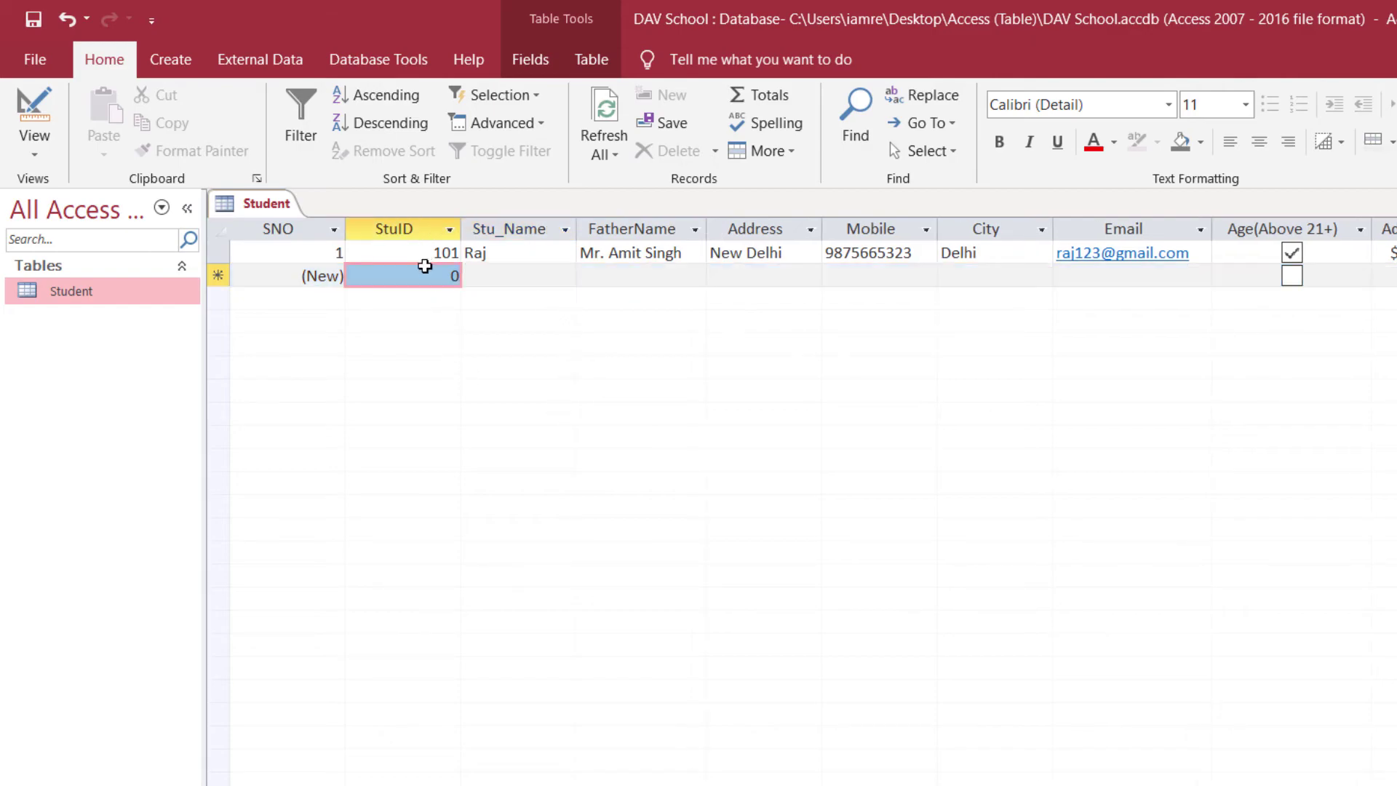
right_click(64, 294)
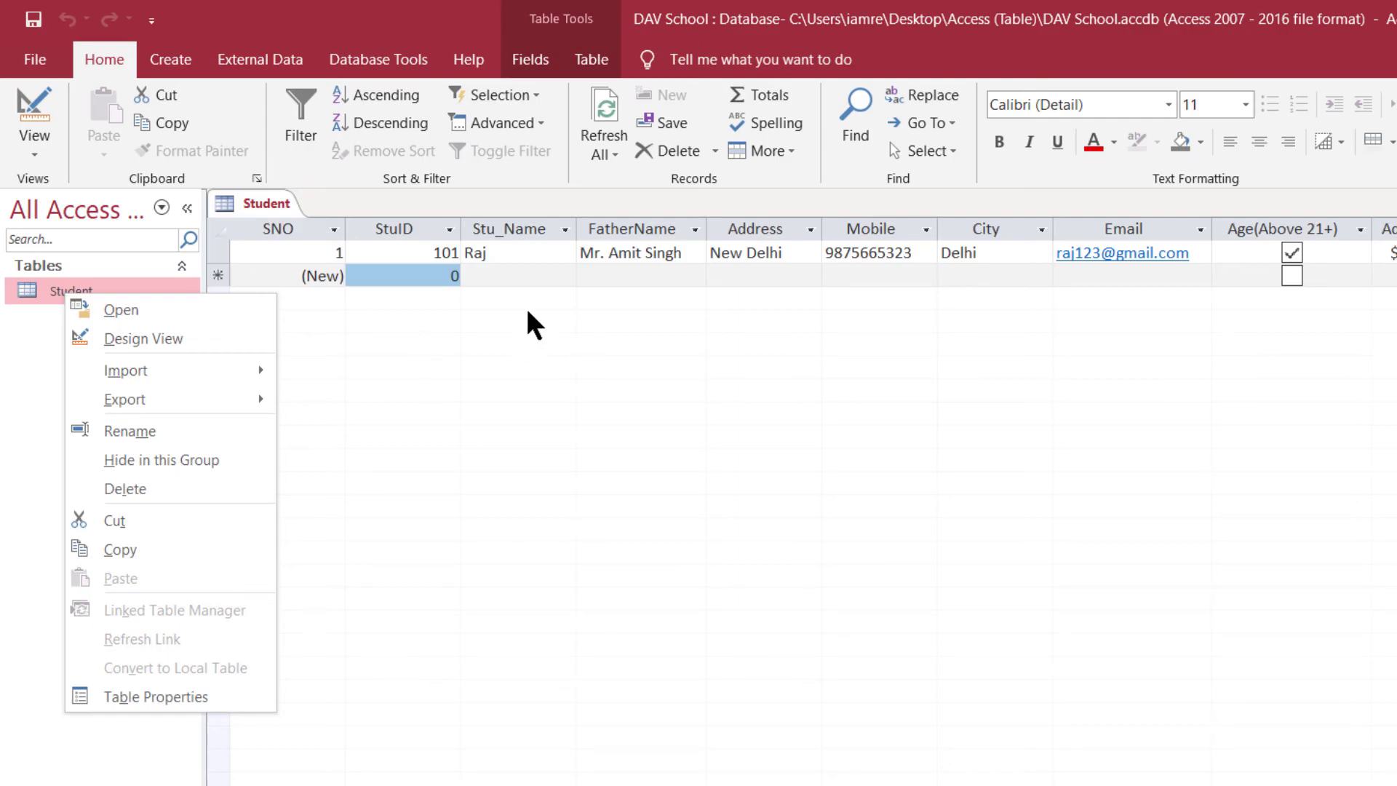
left_click(689, 304)
- Replace row 1's City value Delhi with 'ahmedba'
left_click(1014, 256)
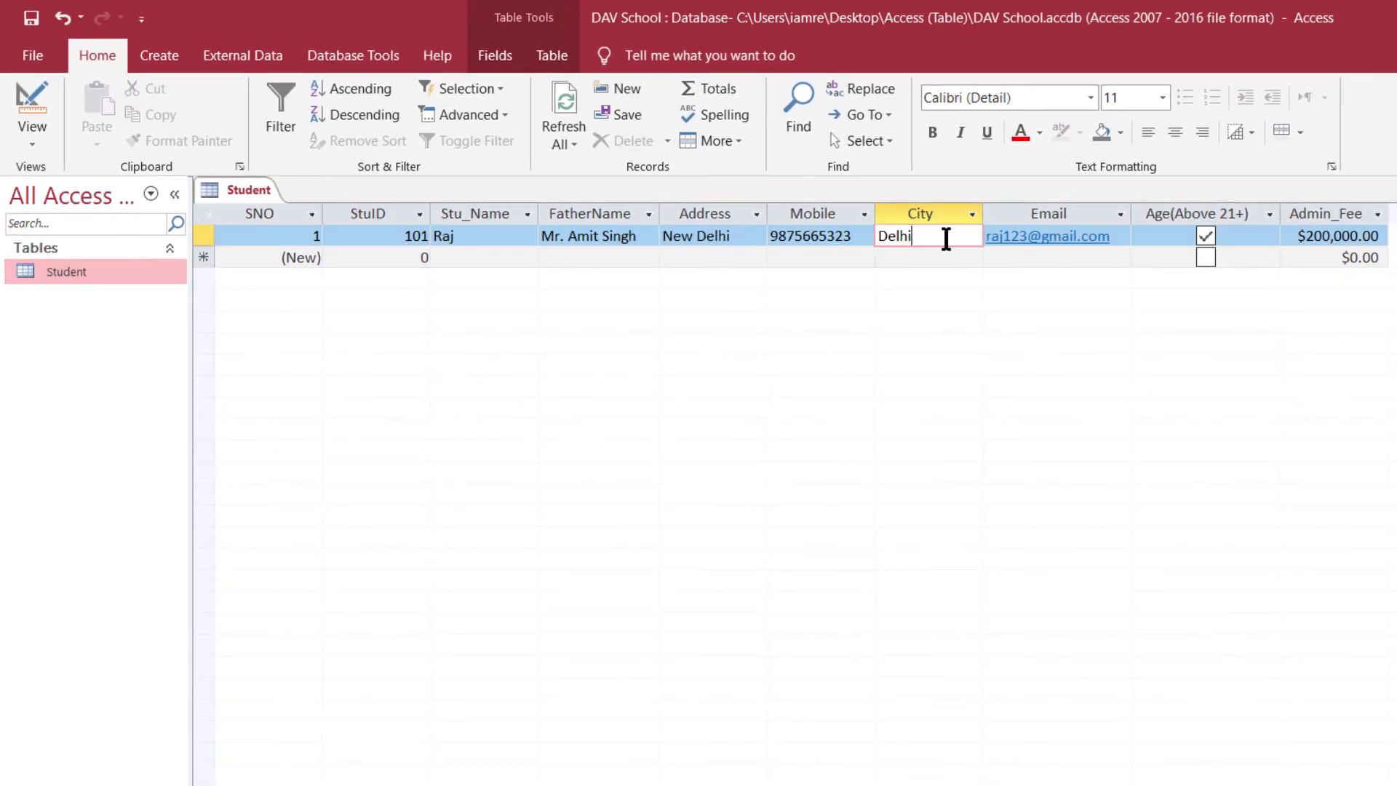
left_click_drag(945, 239, 873, 239)
key("Delete")
type("ahmedbad")
key("Tab")
- Close the Student table, keeping the column layout changes
left_click(916, 249)
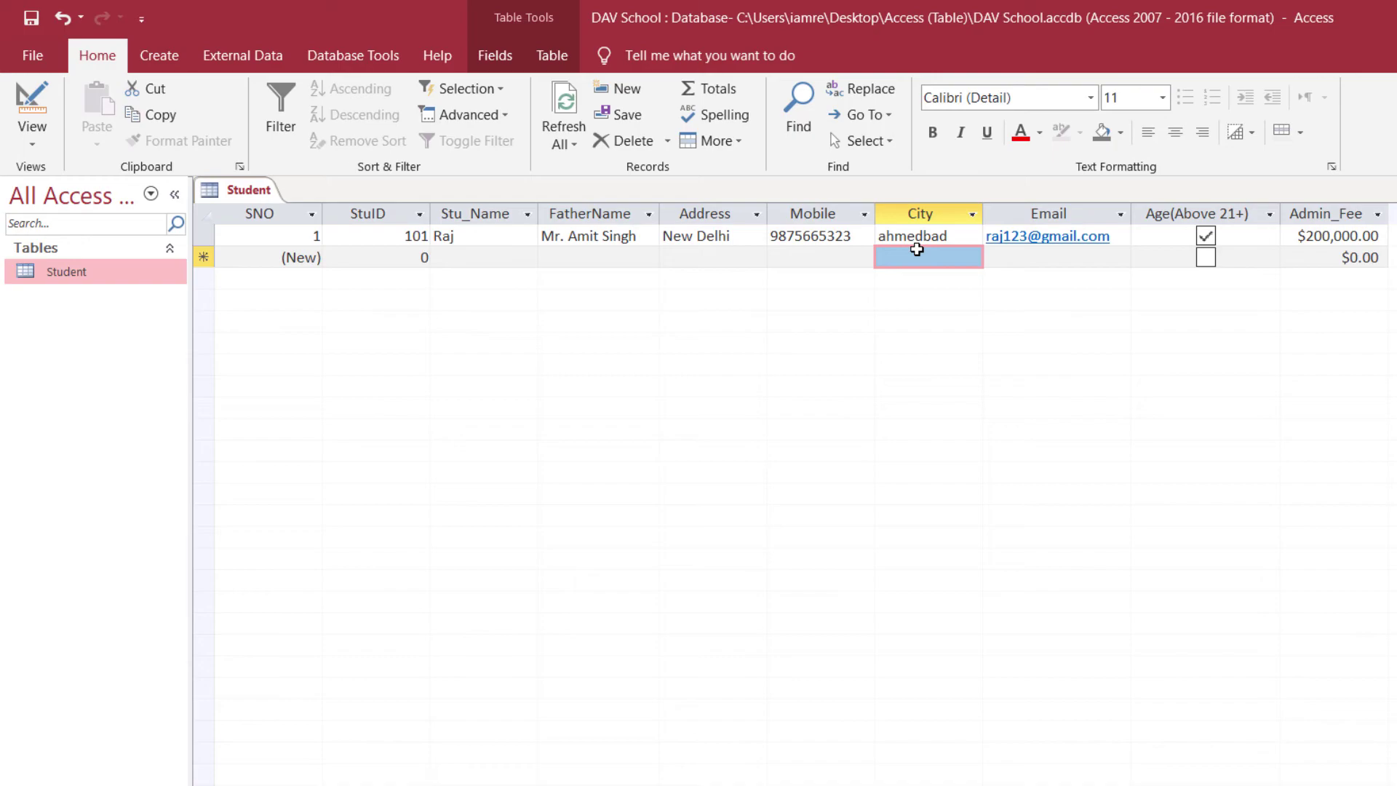
left_click(932, 243)
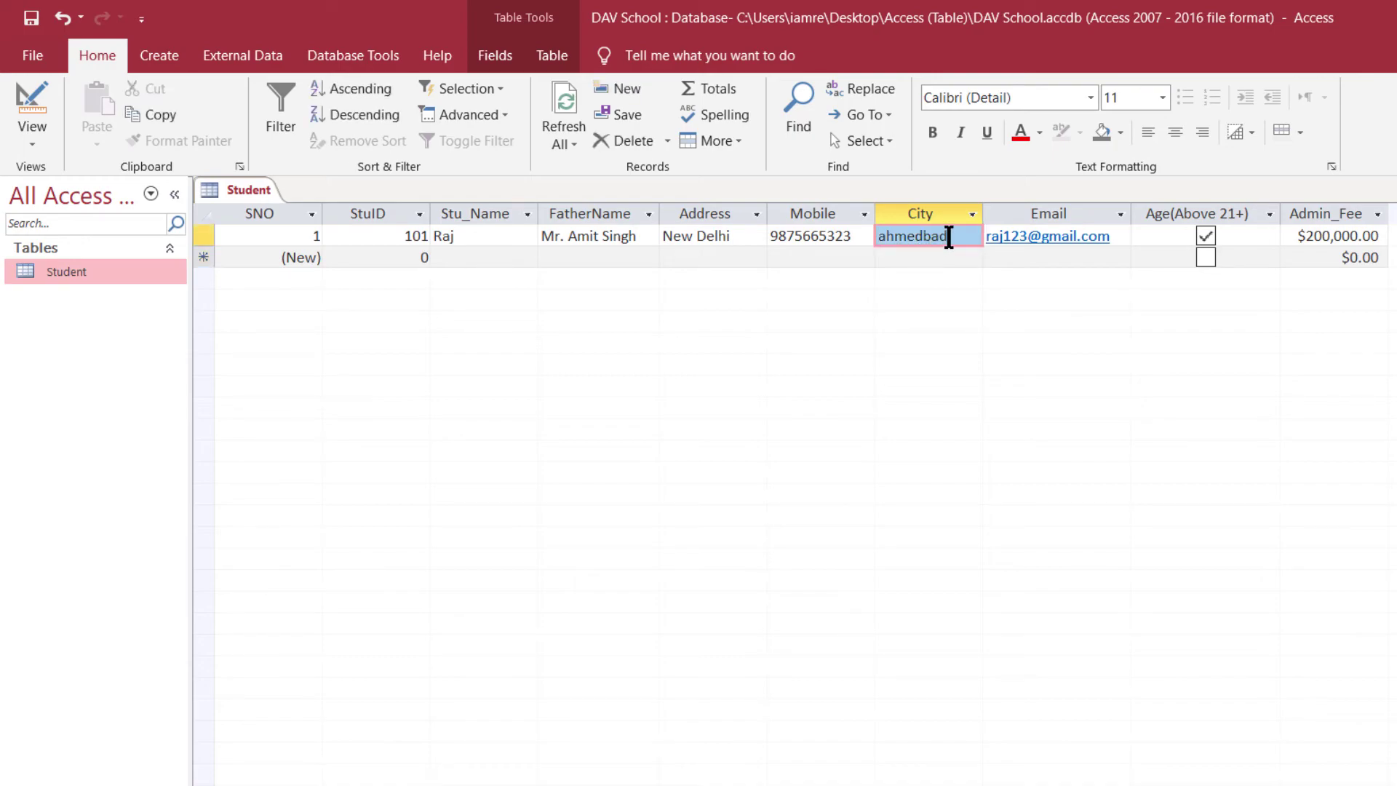
left_click_drag(938, 241, 776, 236)
left_click(927, 252)
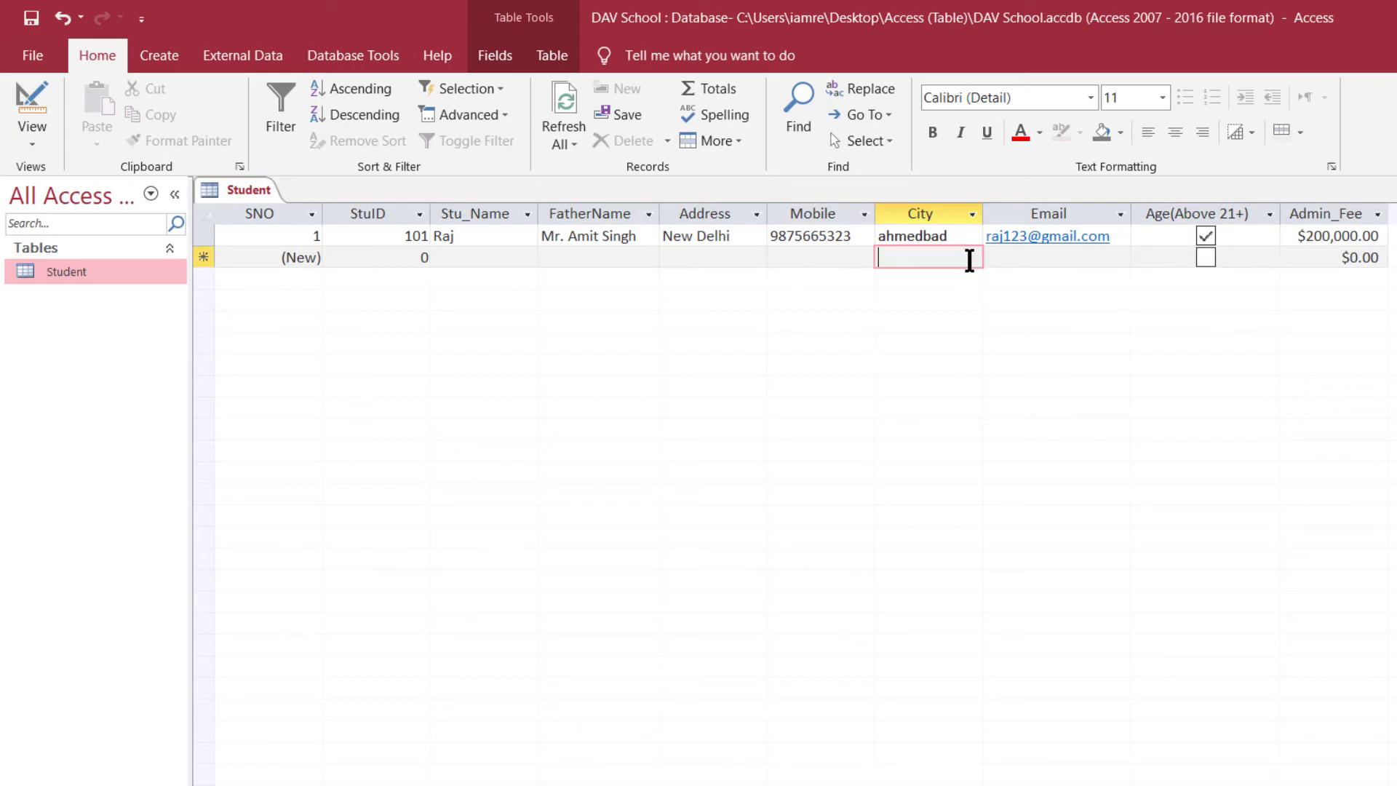
left_click(955, 238)
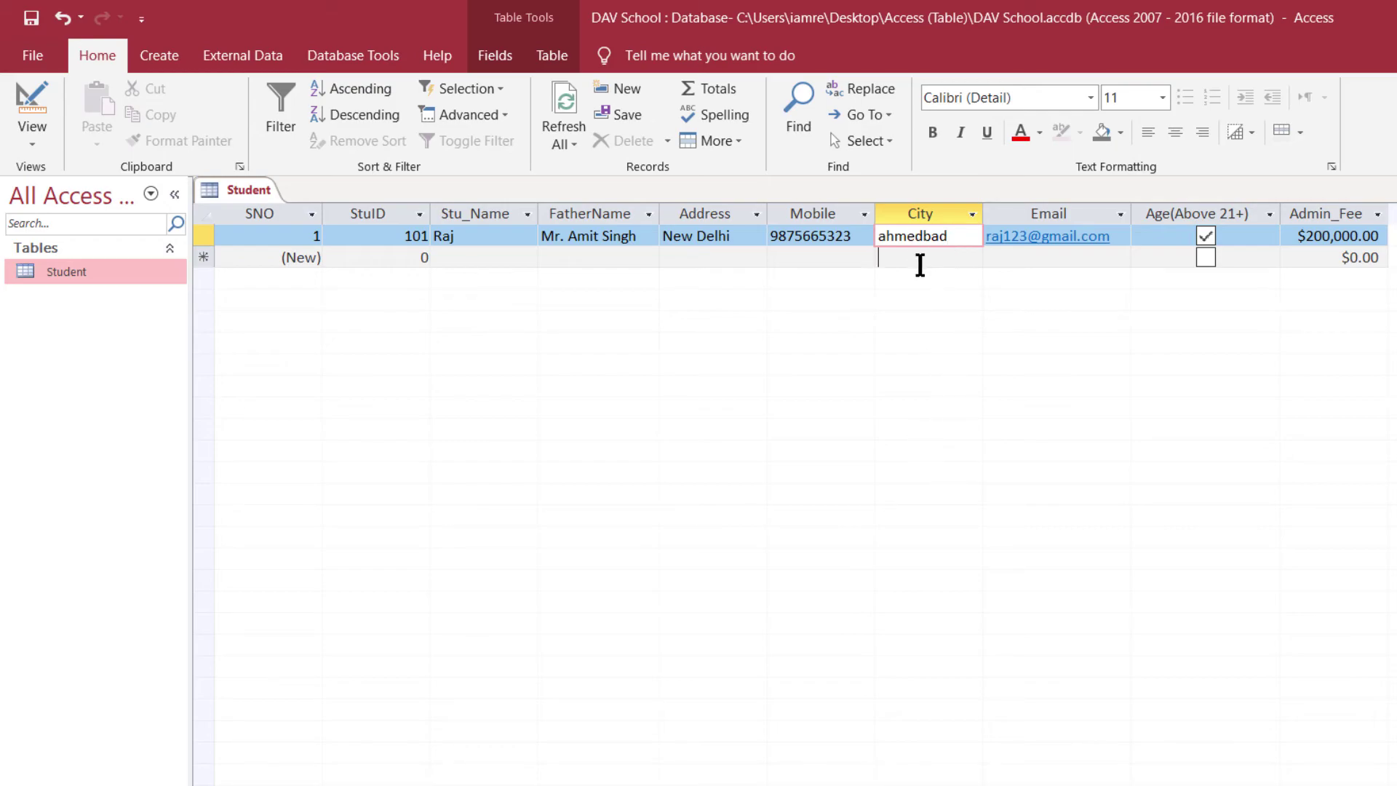
left_click(919, 262)
key("ctrl+w")
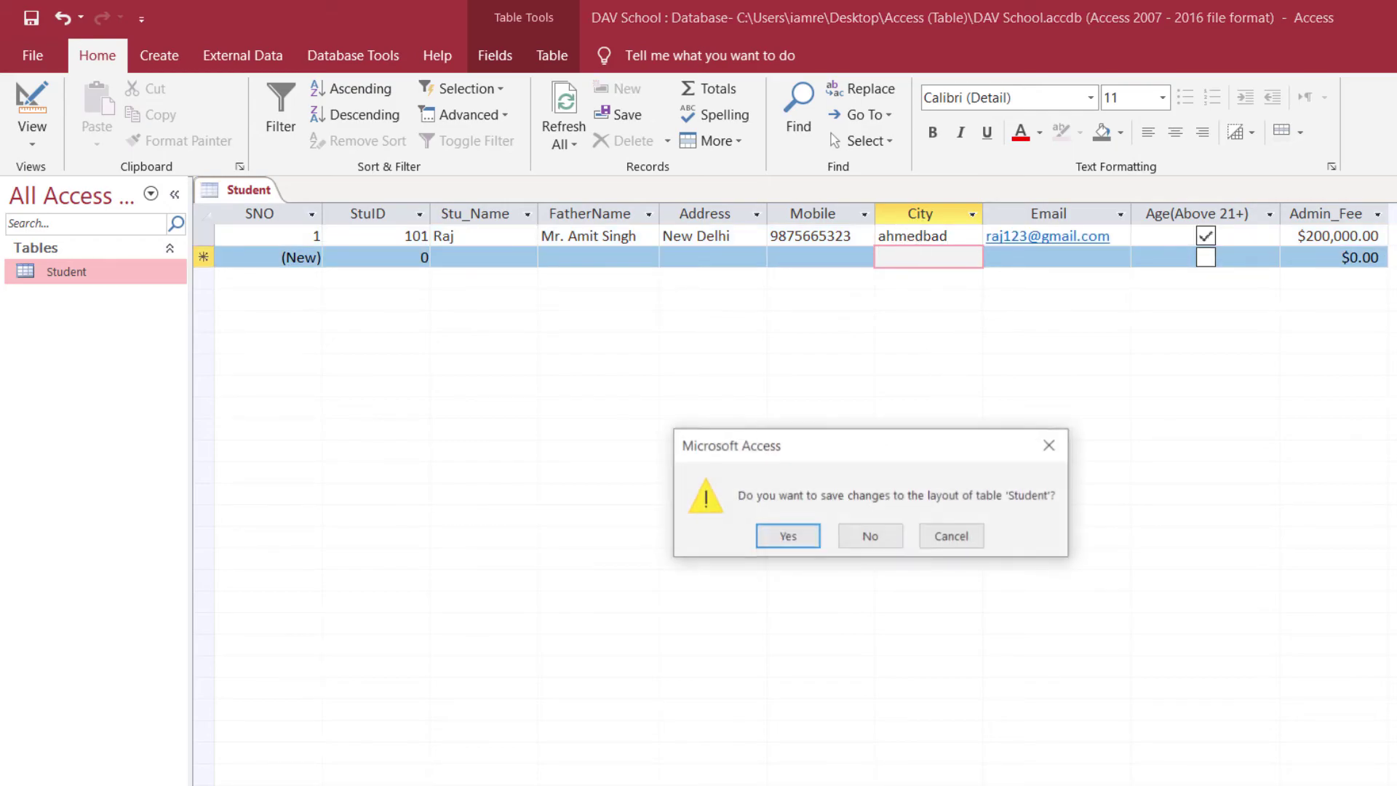
left_click(797, 537)
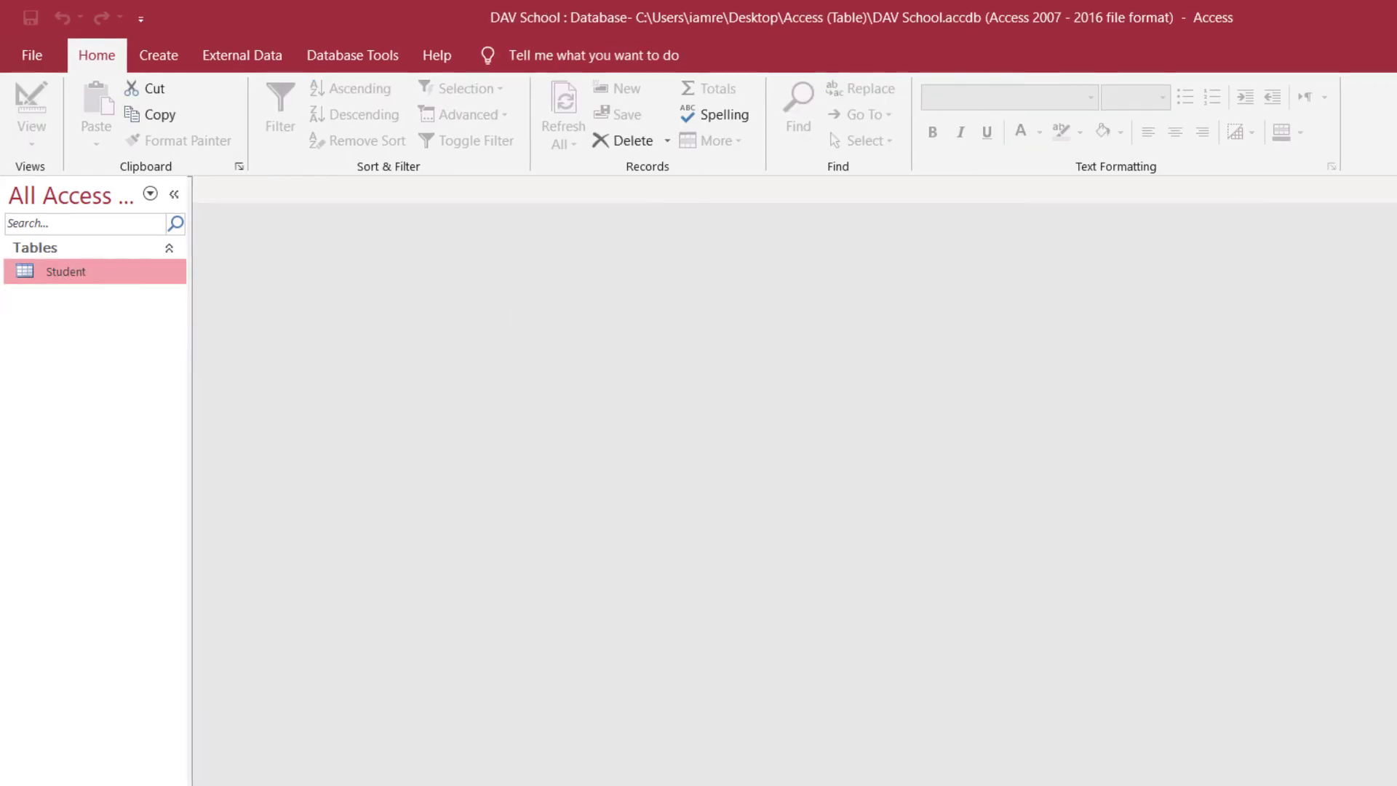
- Open Student in Design View and select the City field's Data Type cell
right_click(55, 271)
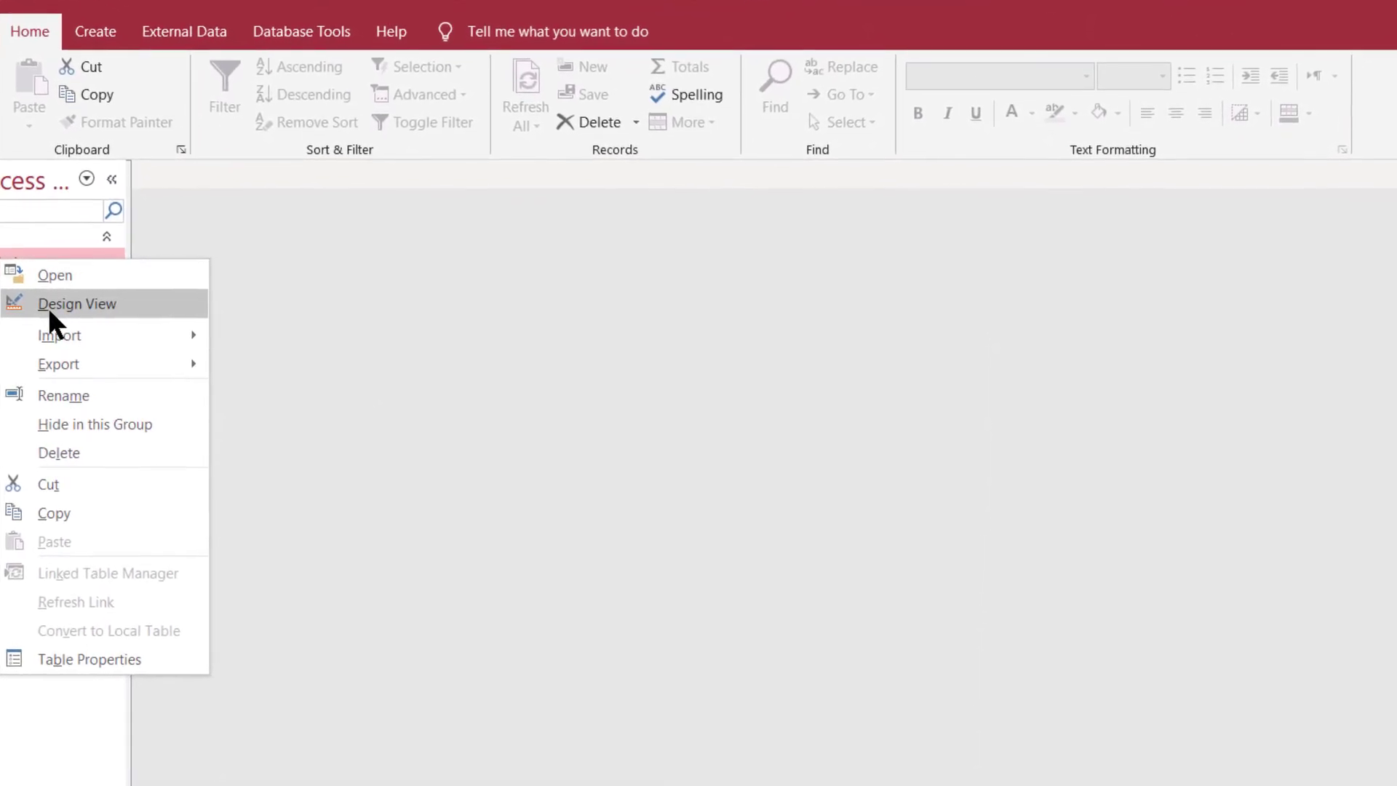
left_click(3, 305)
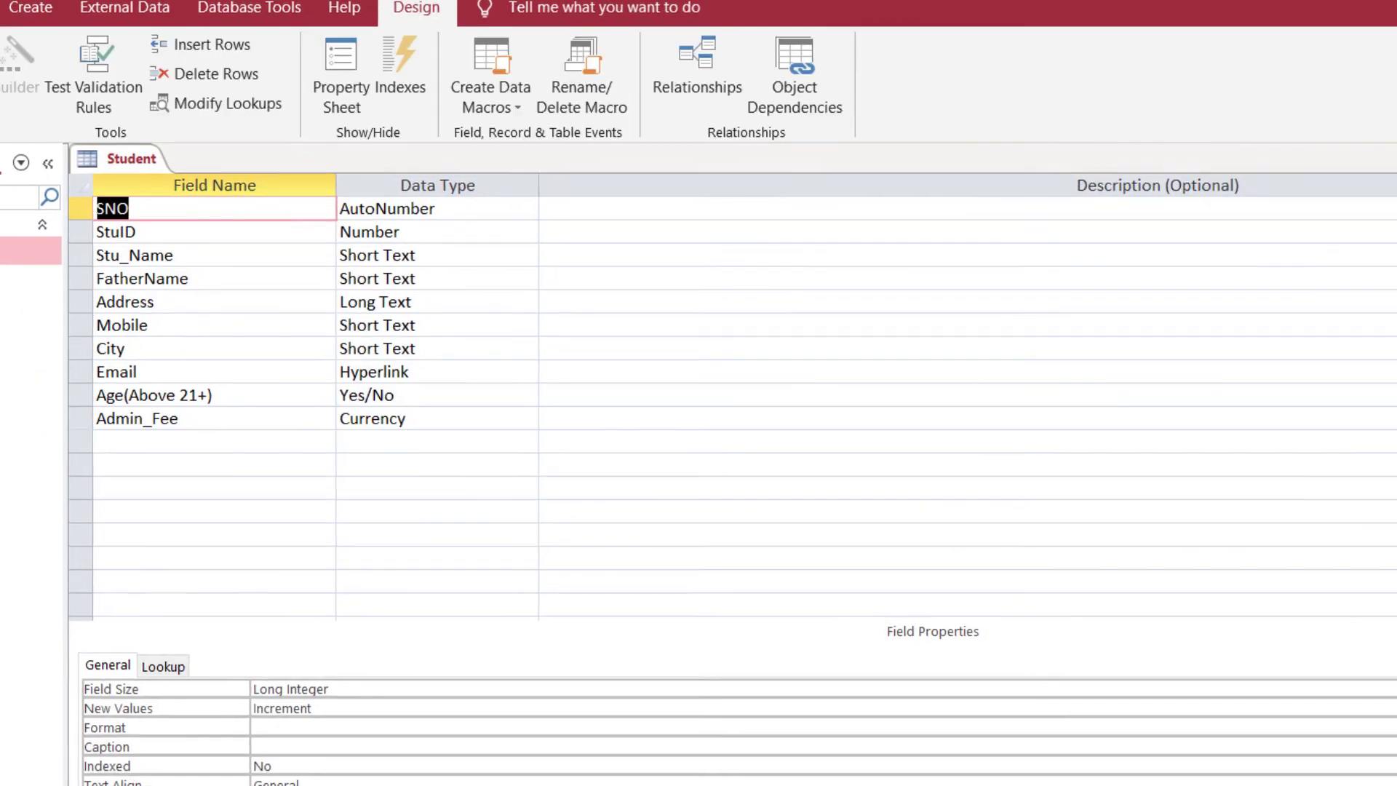
left_click(117, 354)
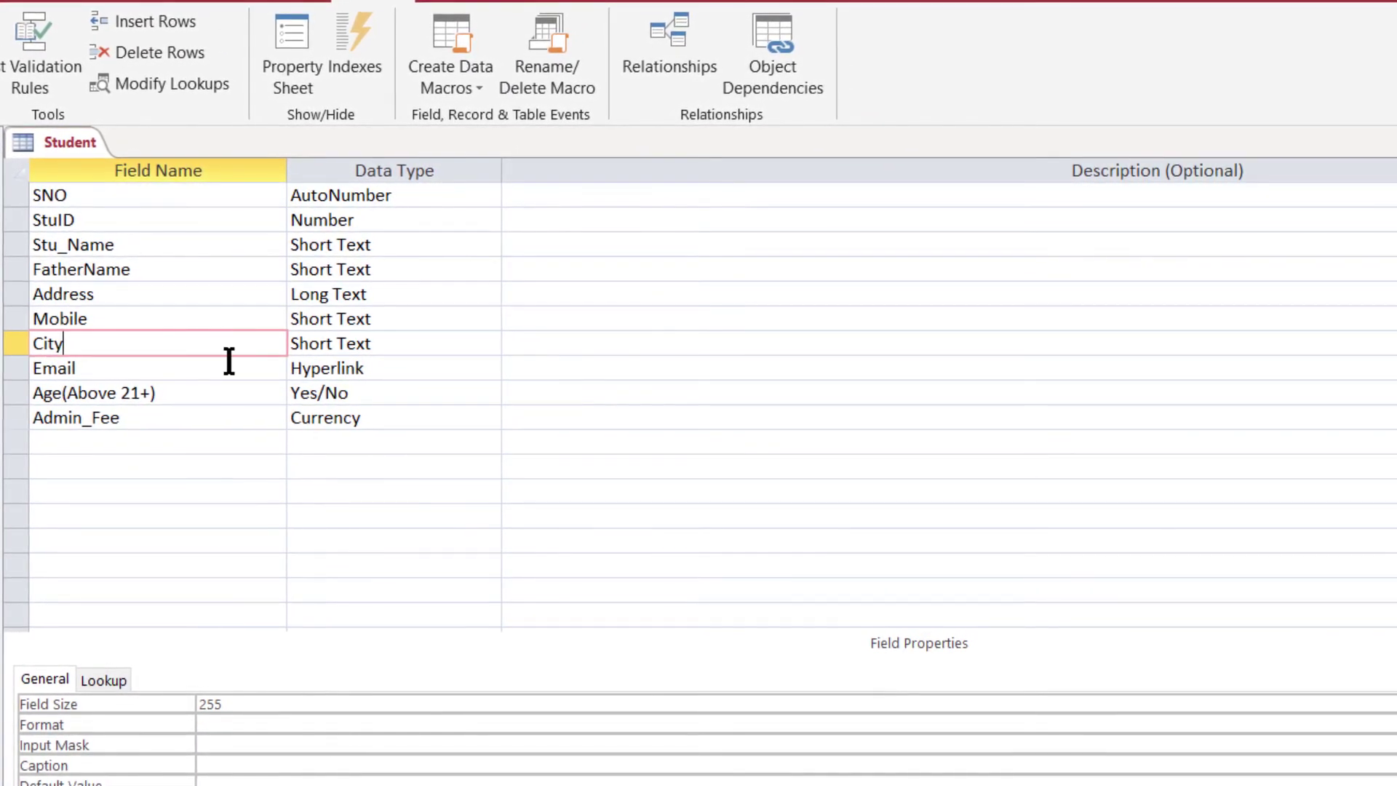
left_click(380, 347)
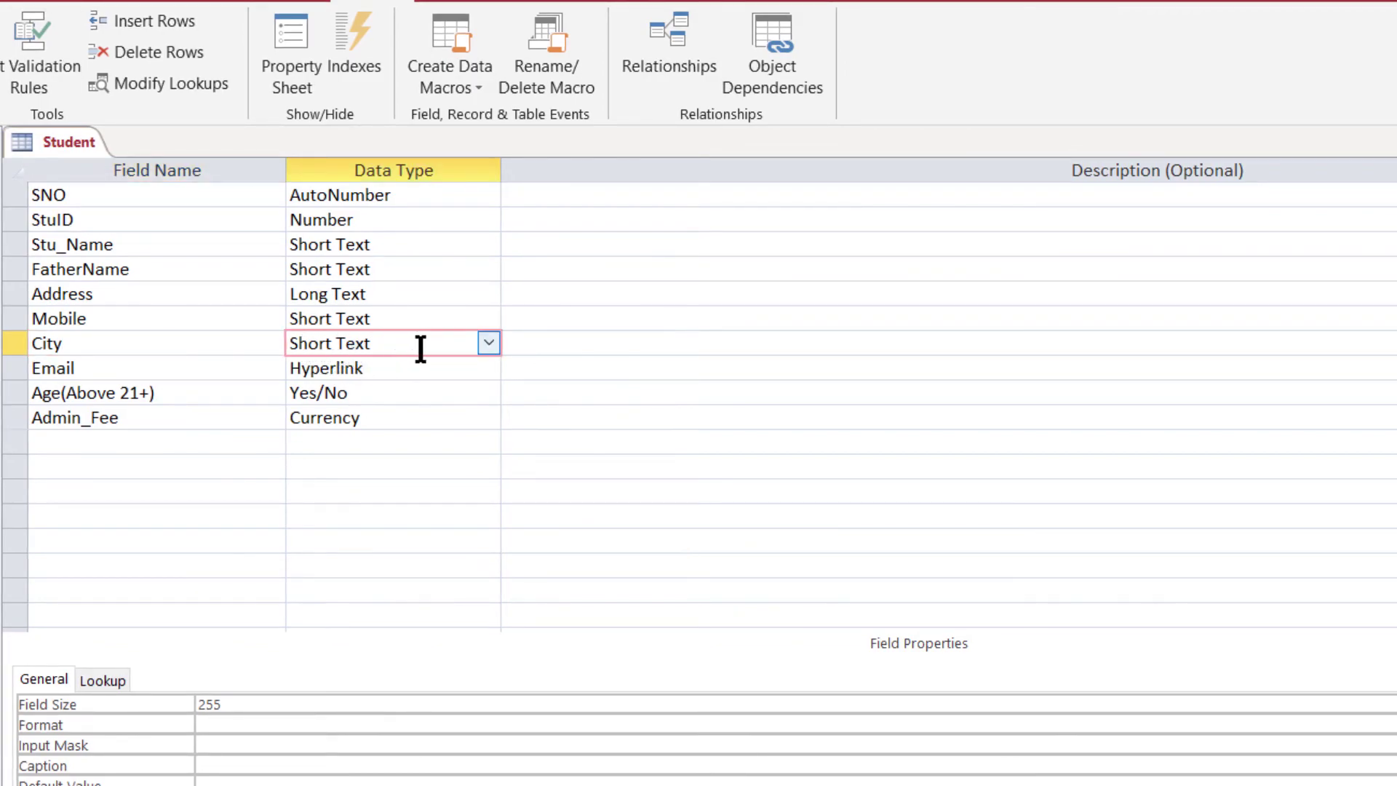
- Start the Lookup Wizard for City, choosing to type in the values yourself
left_click(488, 344)
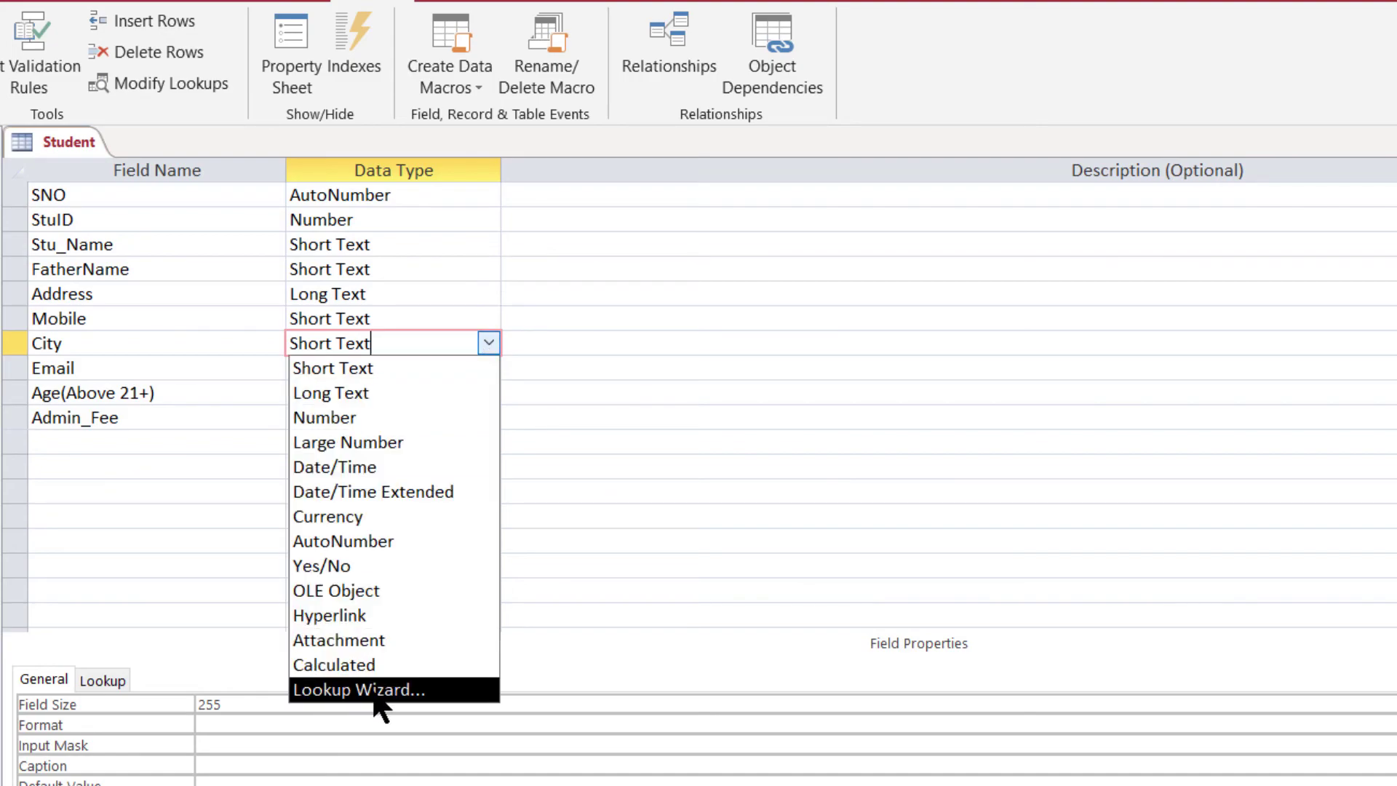
left_click(330, 689)
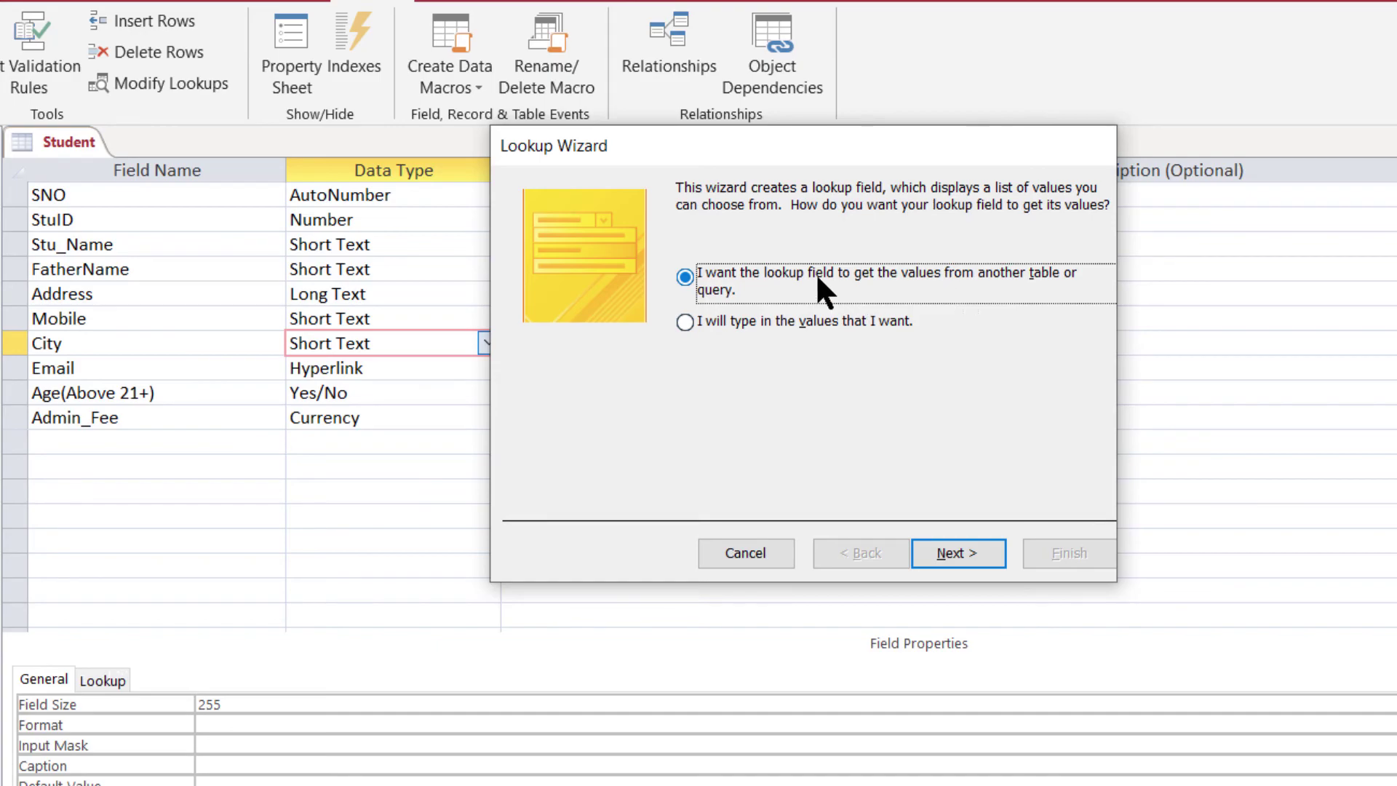
left_click(723, 321)
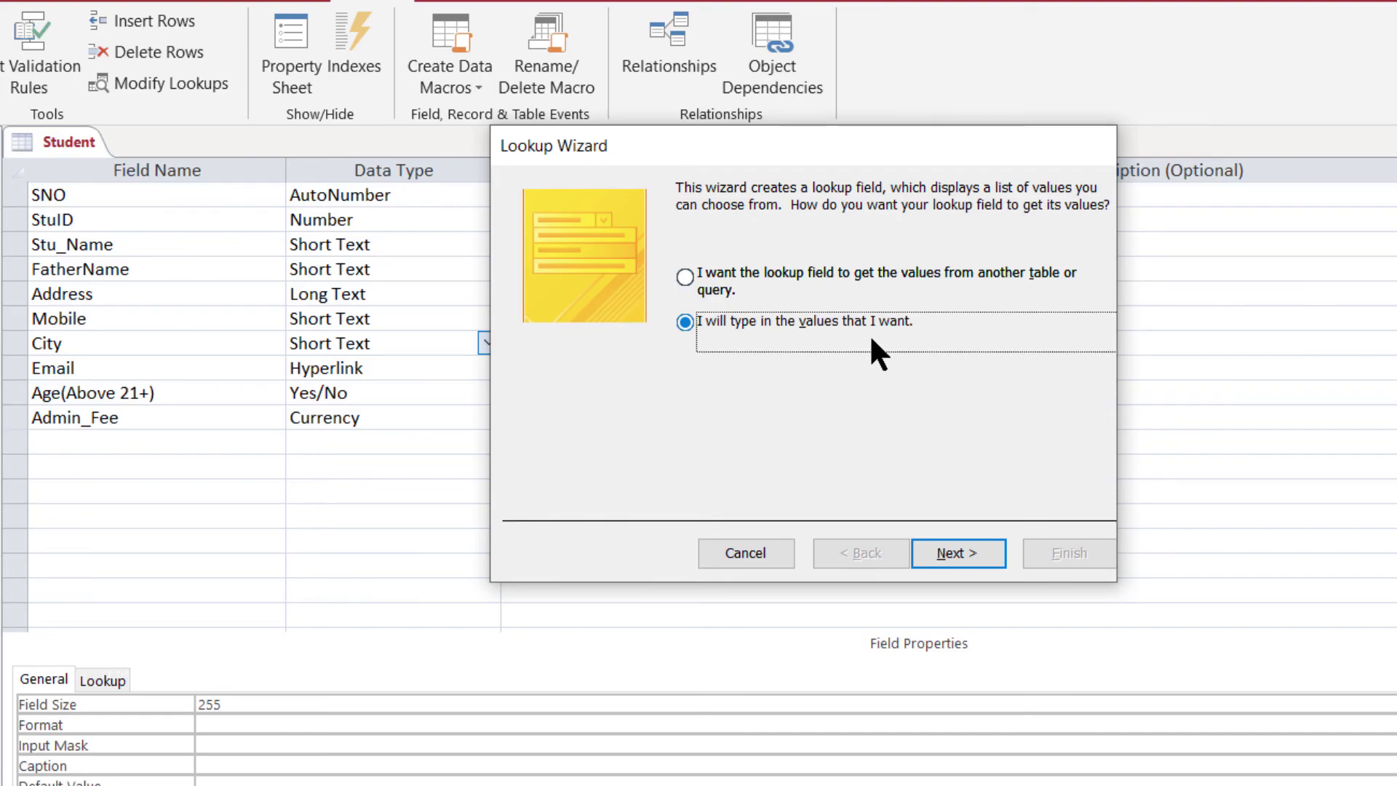
left_click(954, 554)
left_click(936, 550)
- Enter Ahmedabad as the first lookup value, keep the label City, and finish
left_click(561, 346)
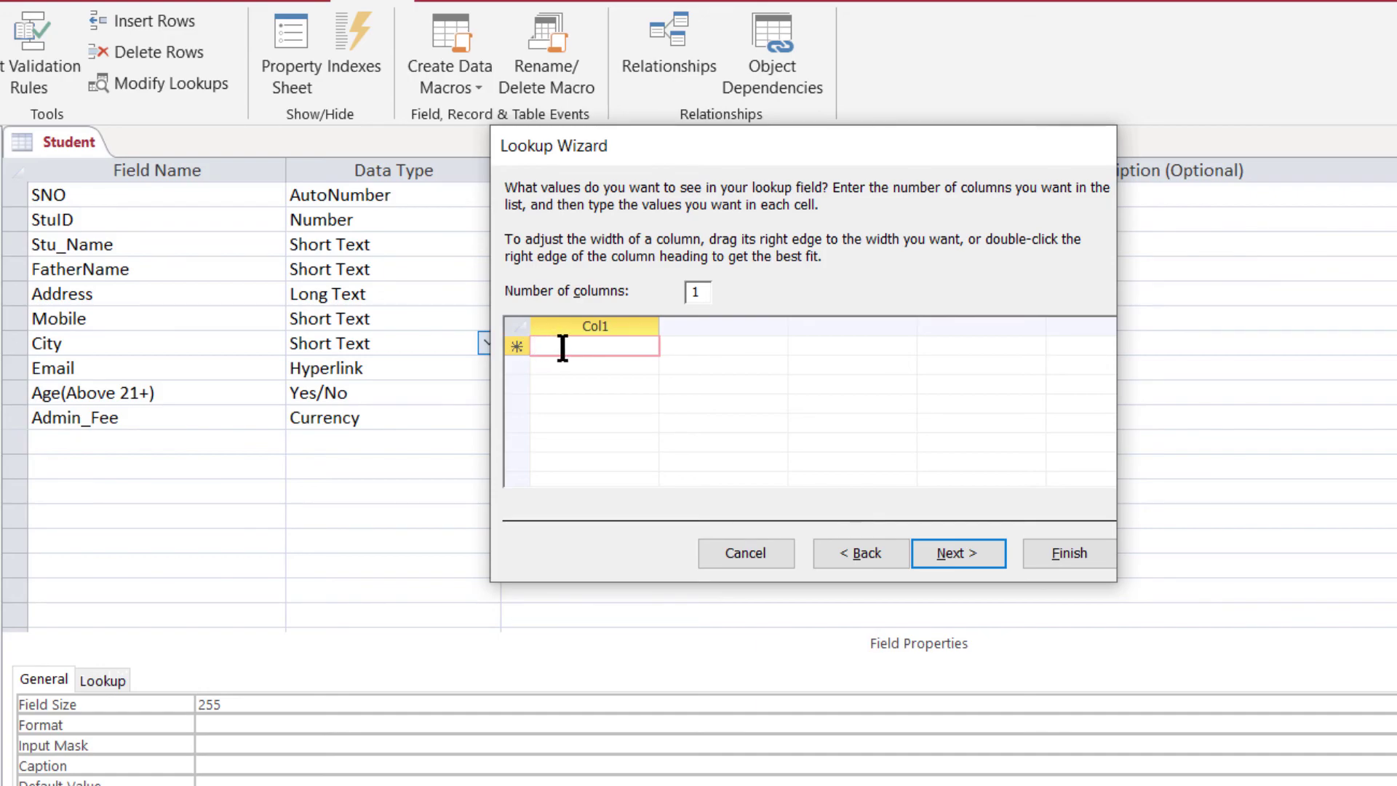
type("Ah")
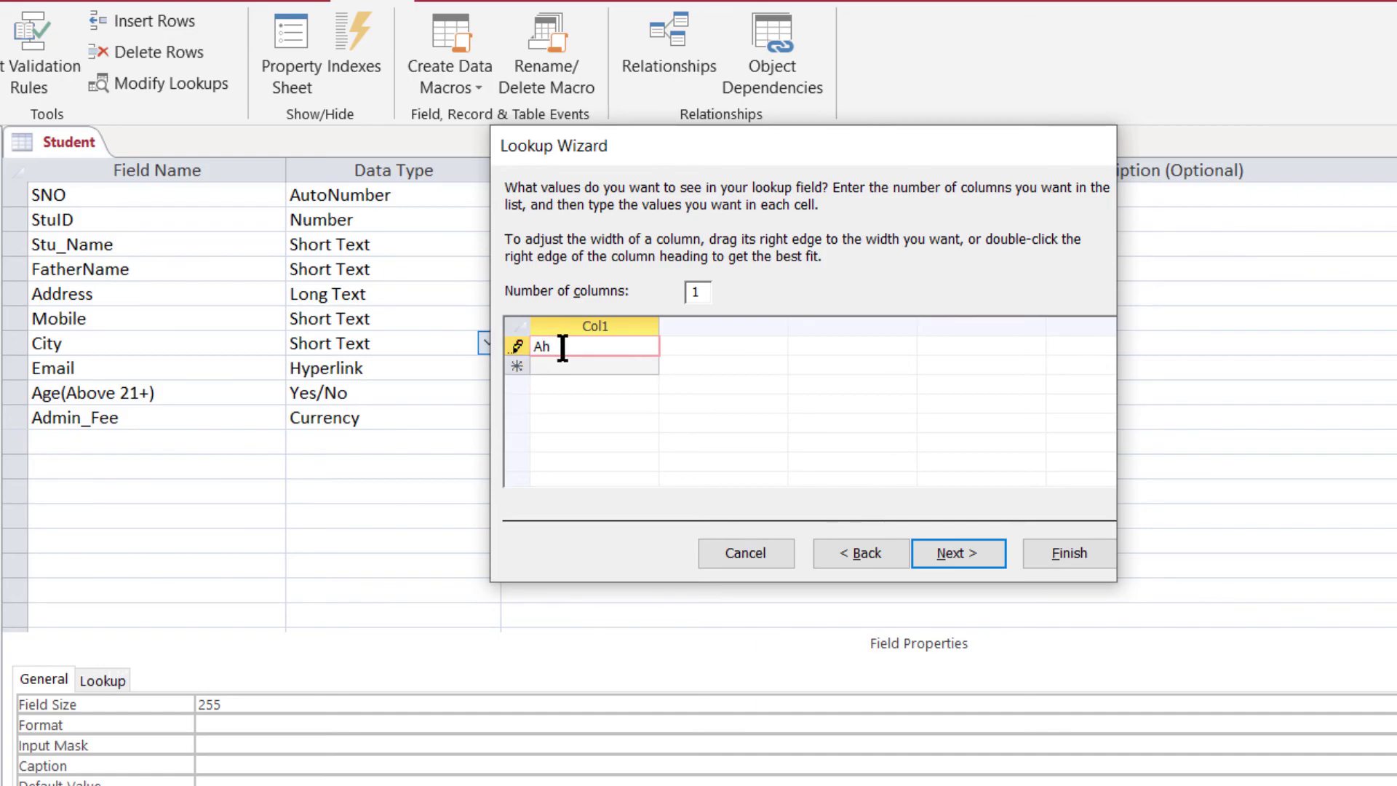
type("medabad")
key("Return")
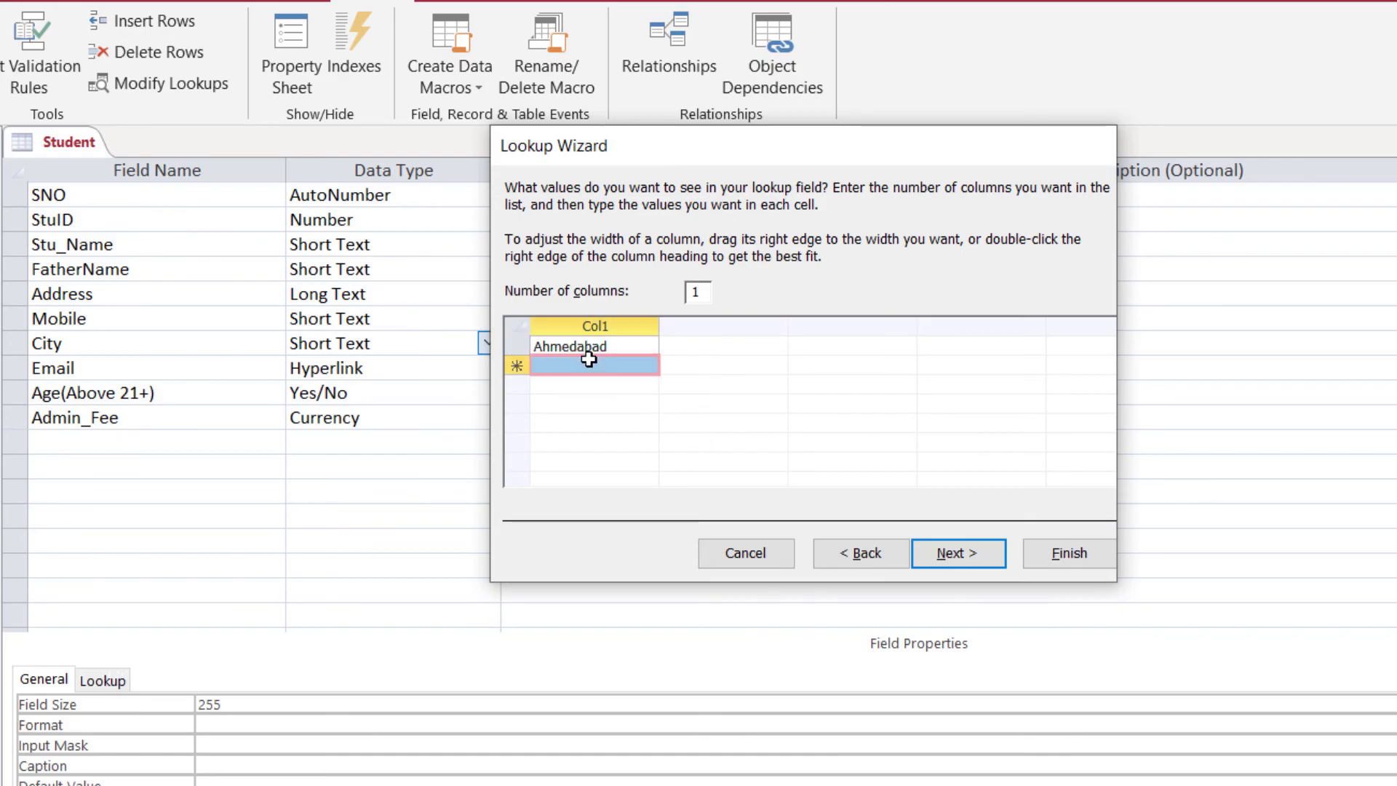
type("Ne")
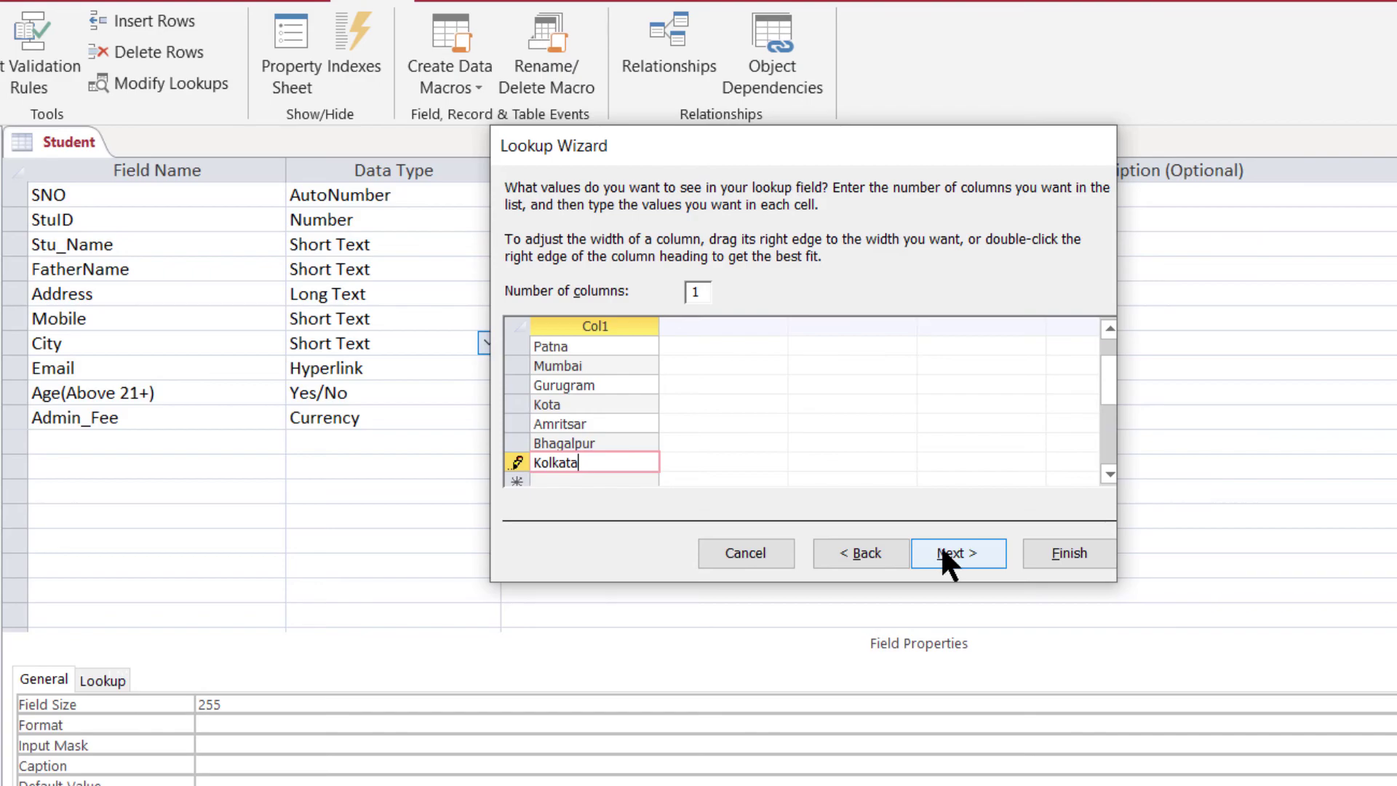
left_click(945, 551)
left_click(731, 221)
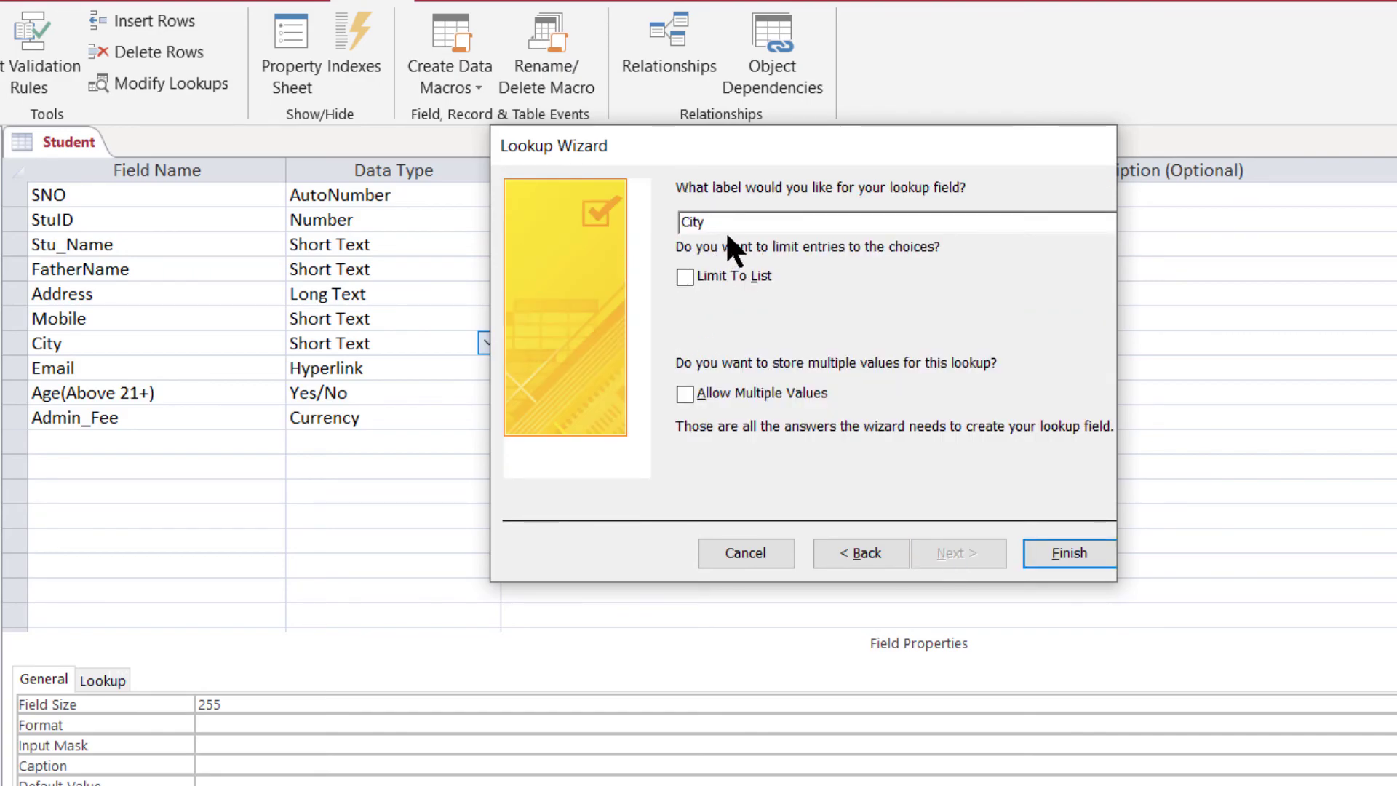
left_click_drag(723, 225, 682, 224)
left_click(1073, 557)
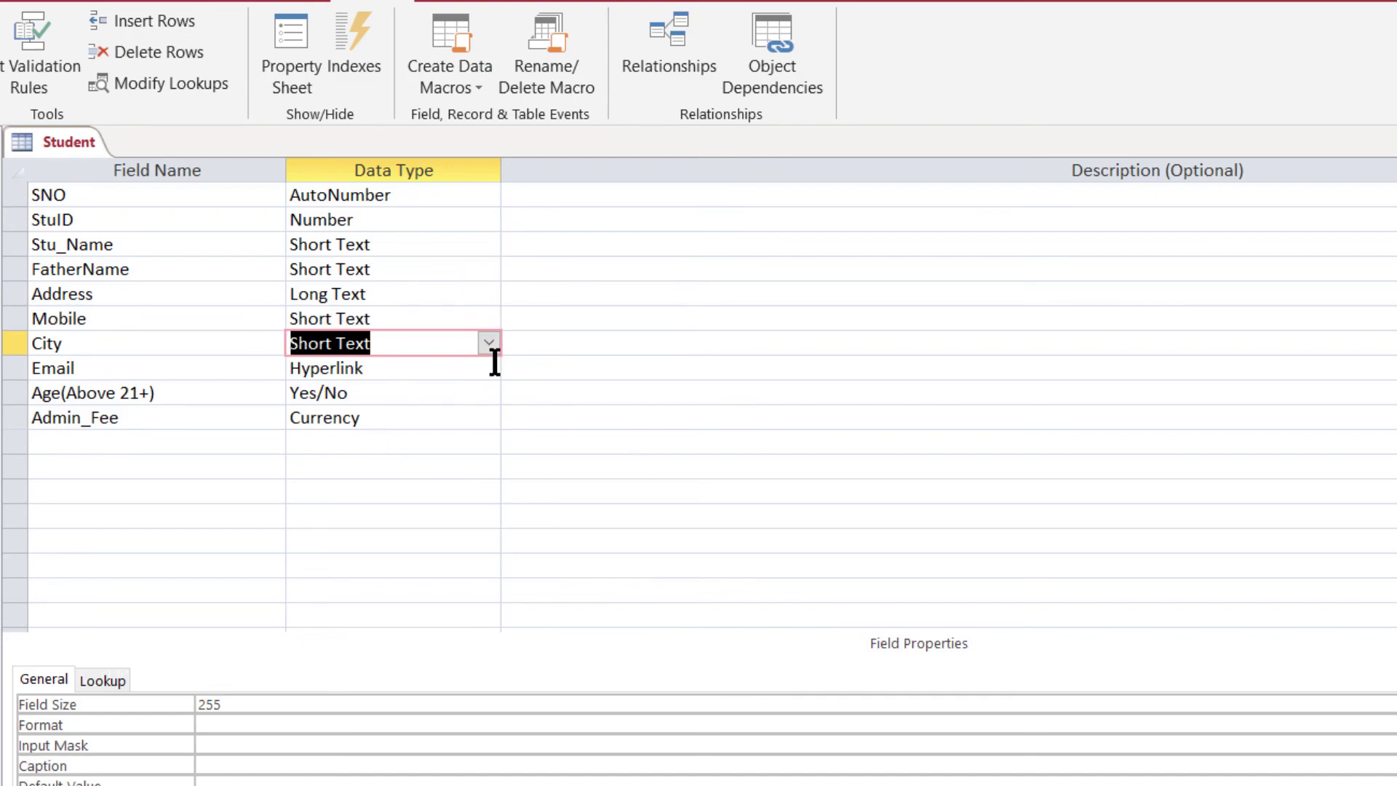
- Close the table design and reopen the Student datasheet
left_click(449, 318)
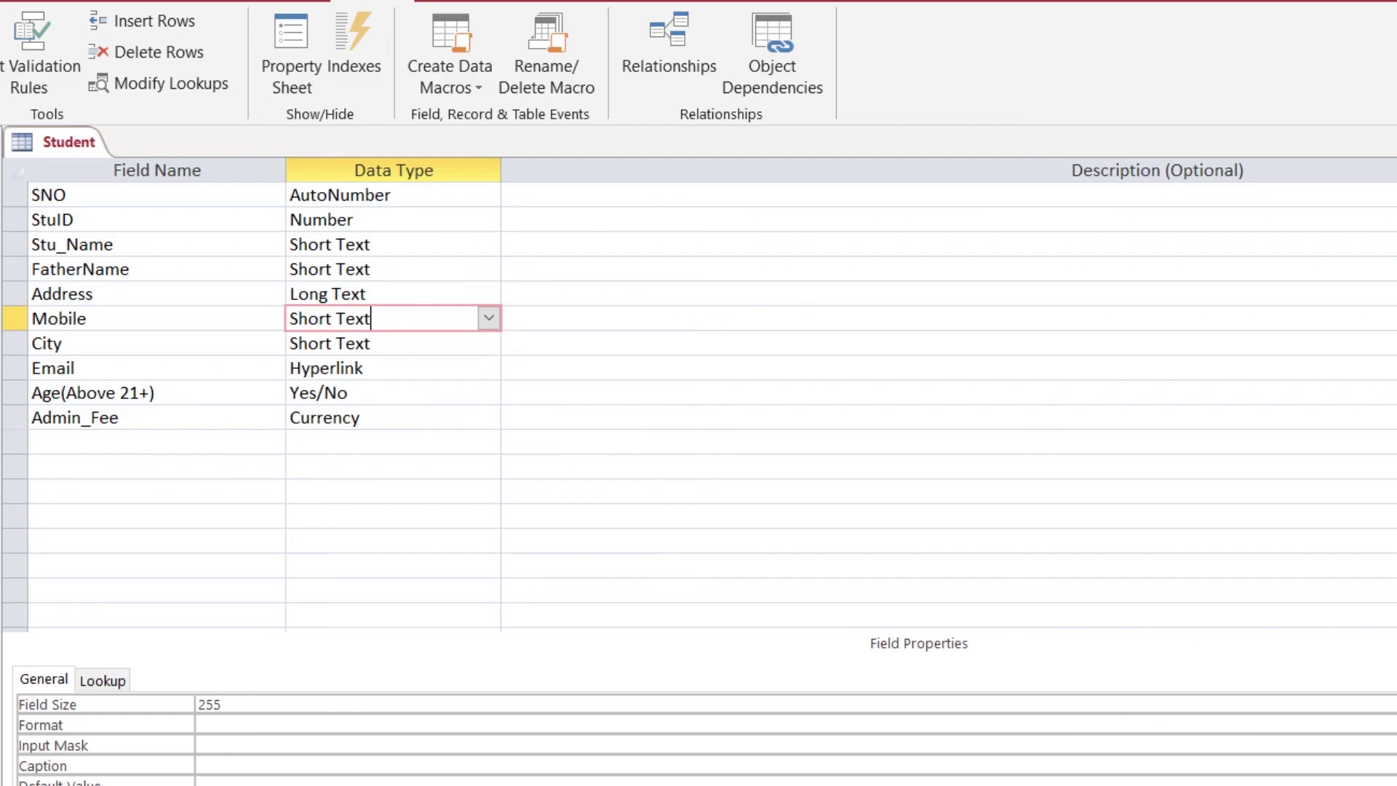
key("ctrl+w")
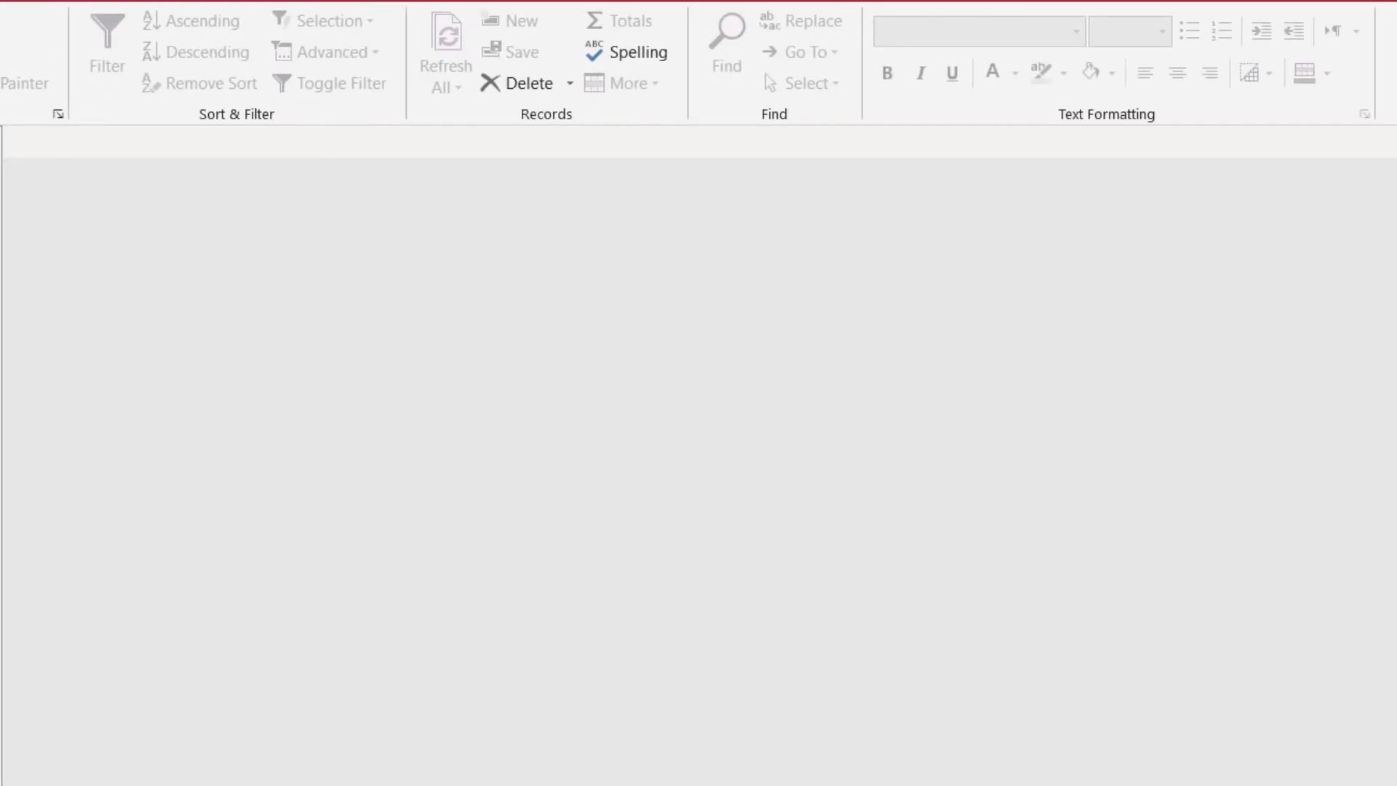
right_click(2, 237)
left_click(6, 256)
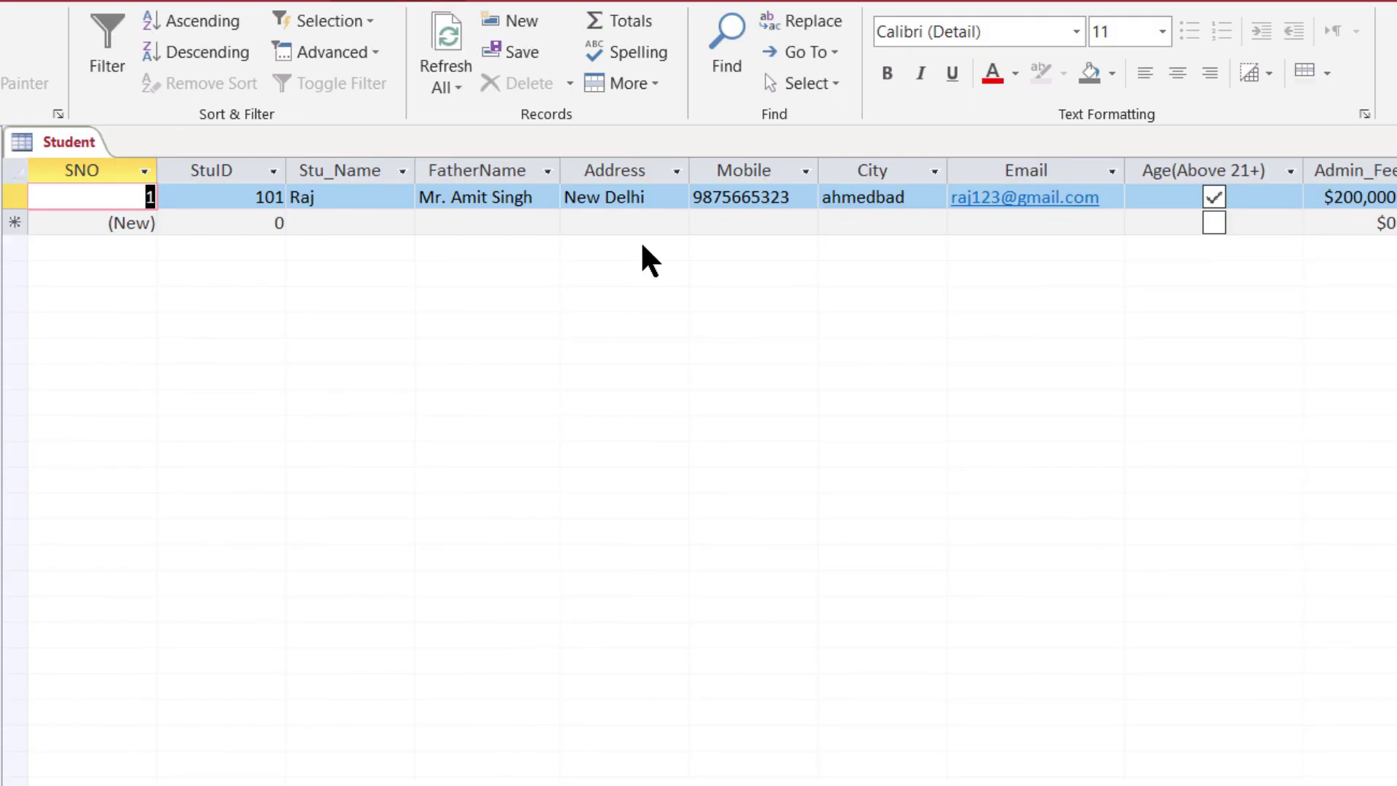
- Pick Ahmedabad from the City list for the first student's record
left_click(900, 221)
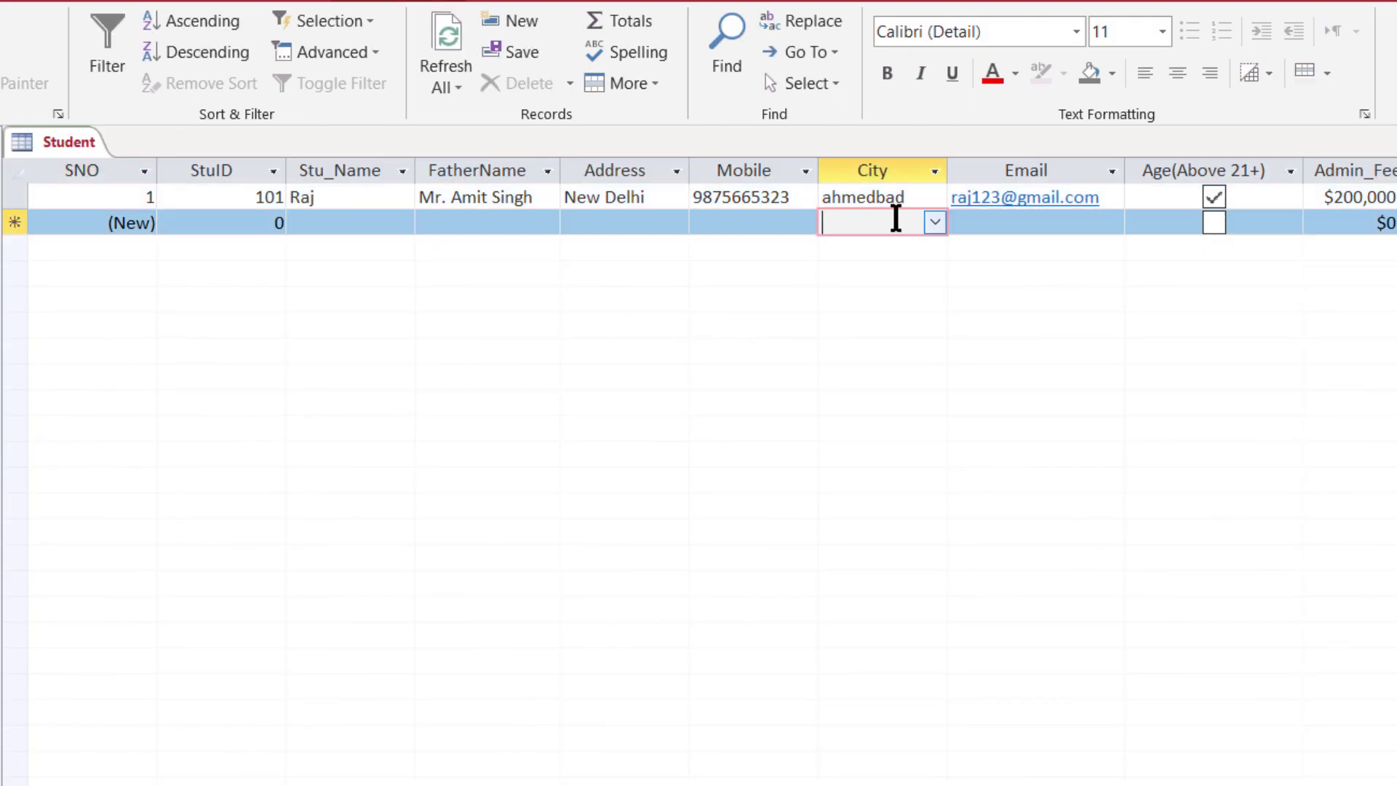
left_click(933, 223)
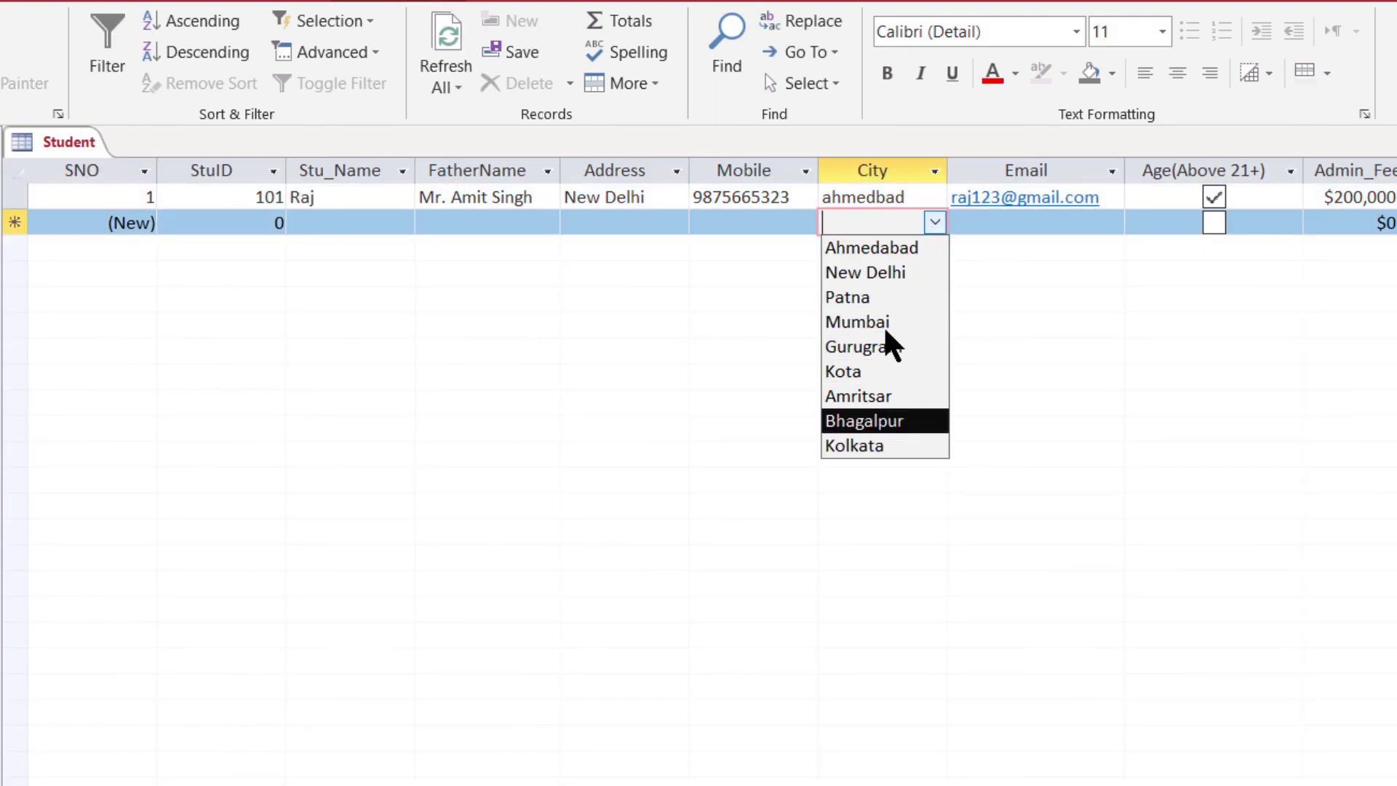
left_click(758, 223)
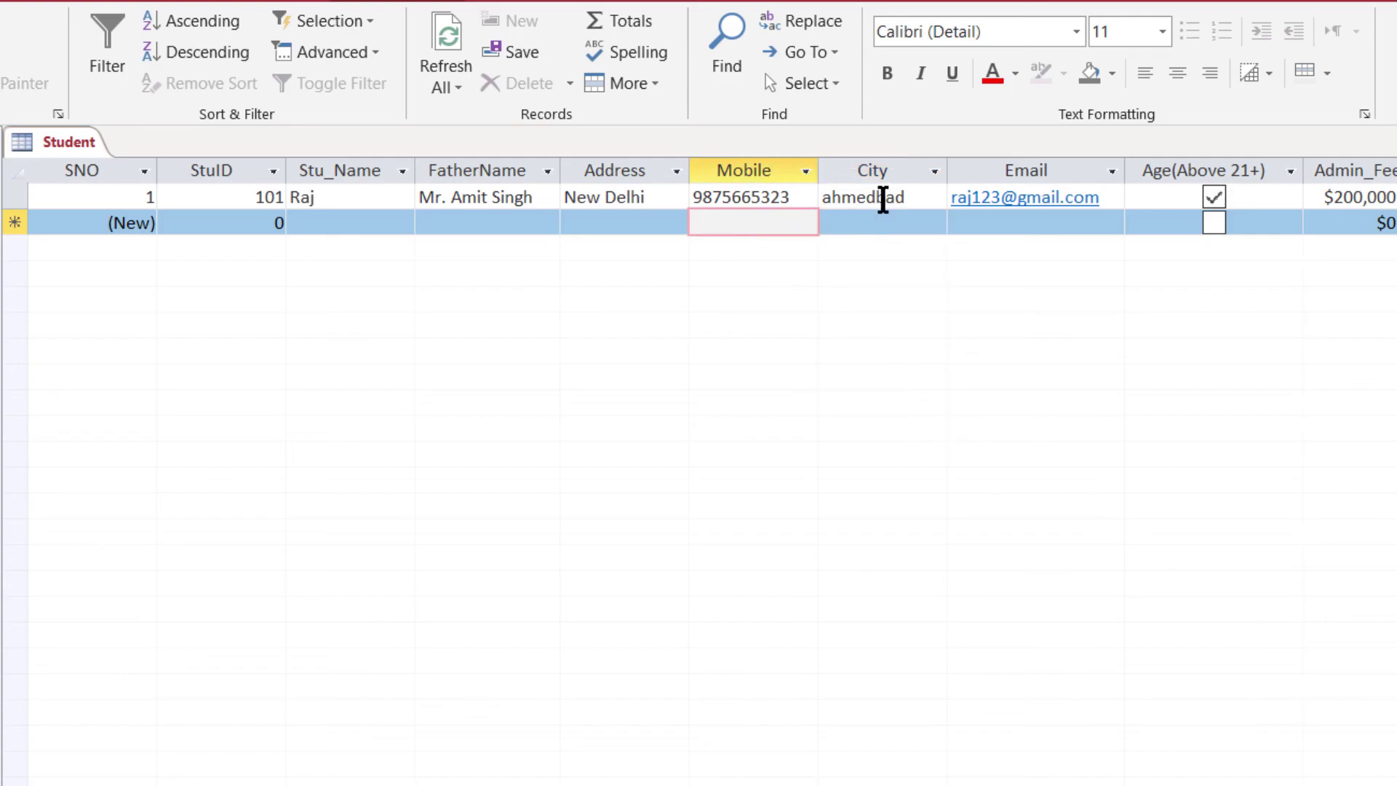
left_click(885, 196)
left_click(936, 198)
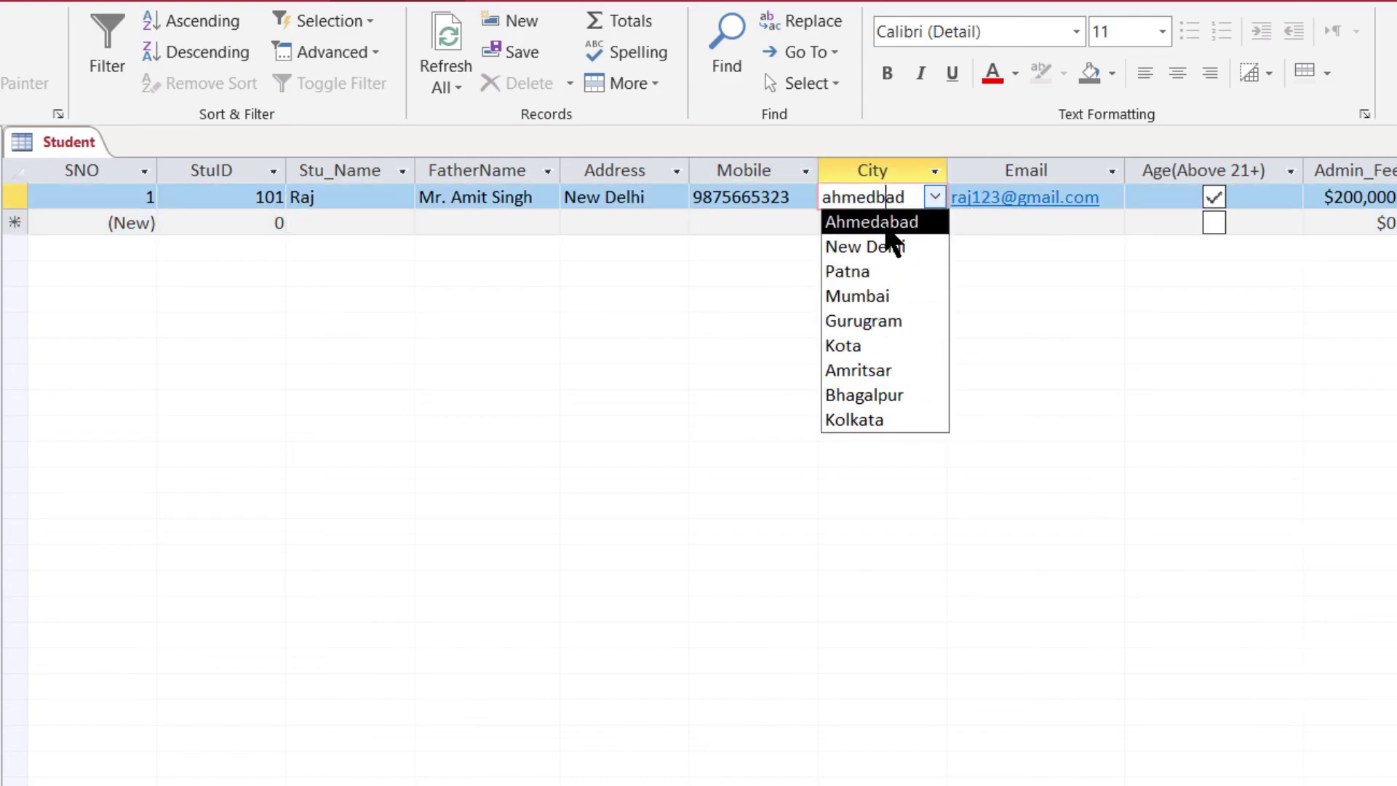
left_click(887, 223)
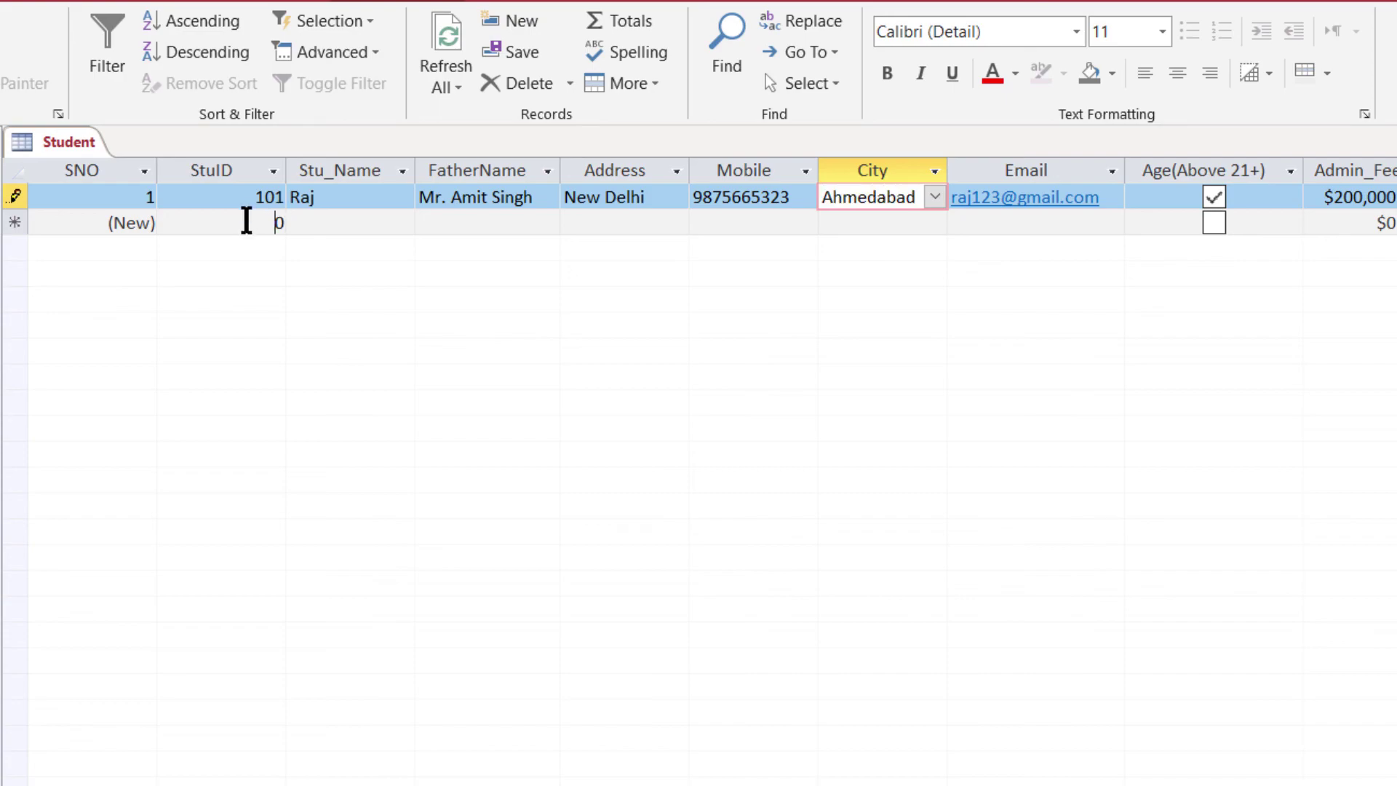
- Enter StuID 102, the student's name, father's name, address and mobile number
left_click(280, 223)
type("102")
key("Tab")
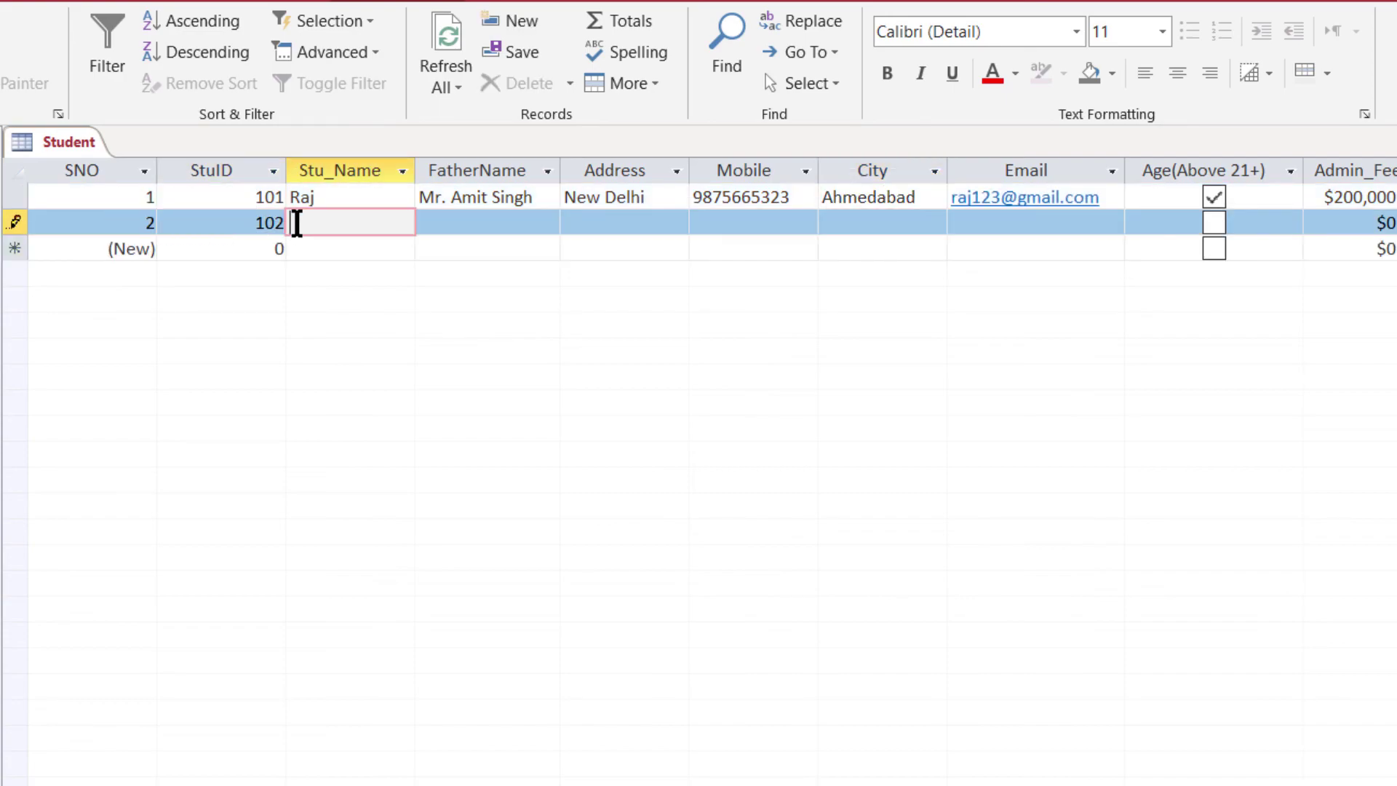
type("Taniya")
key("Tab")
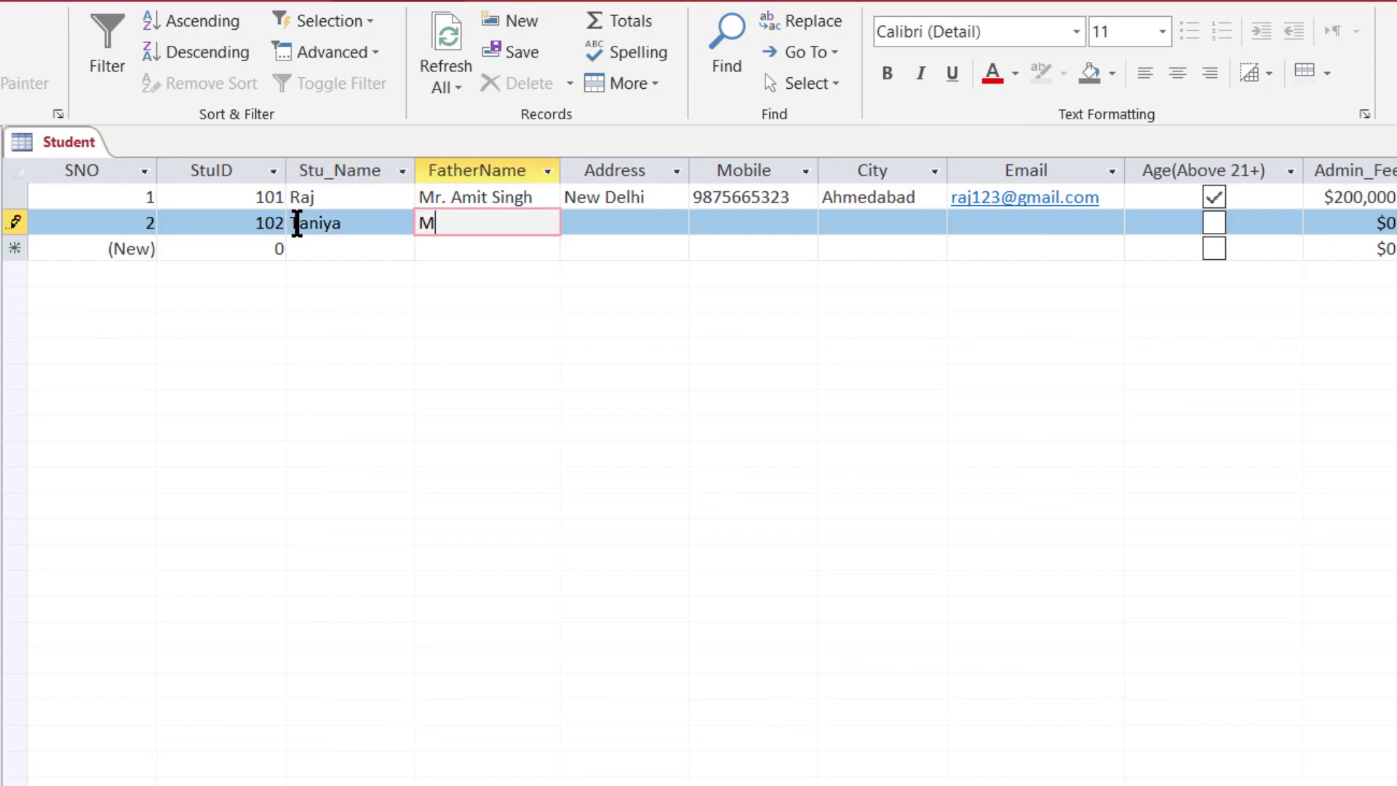
key("Tab")
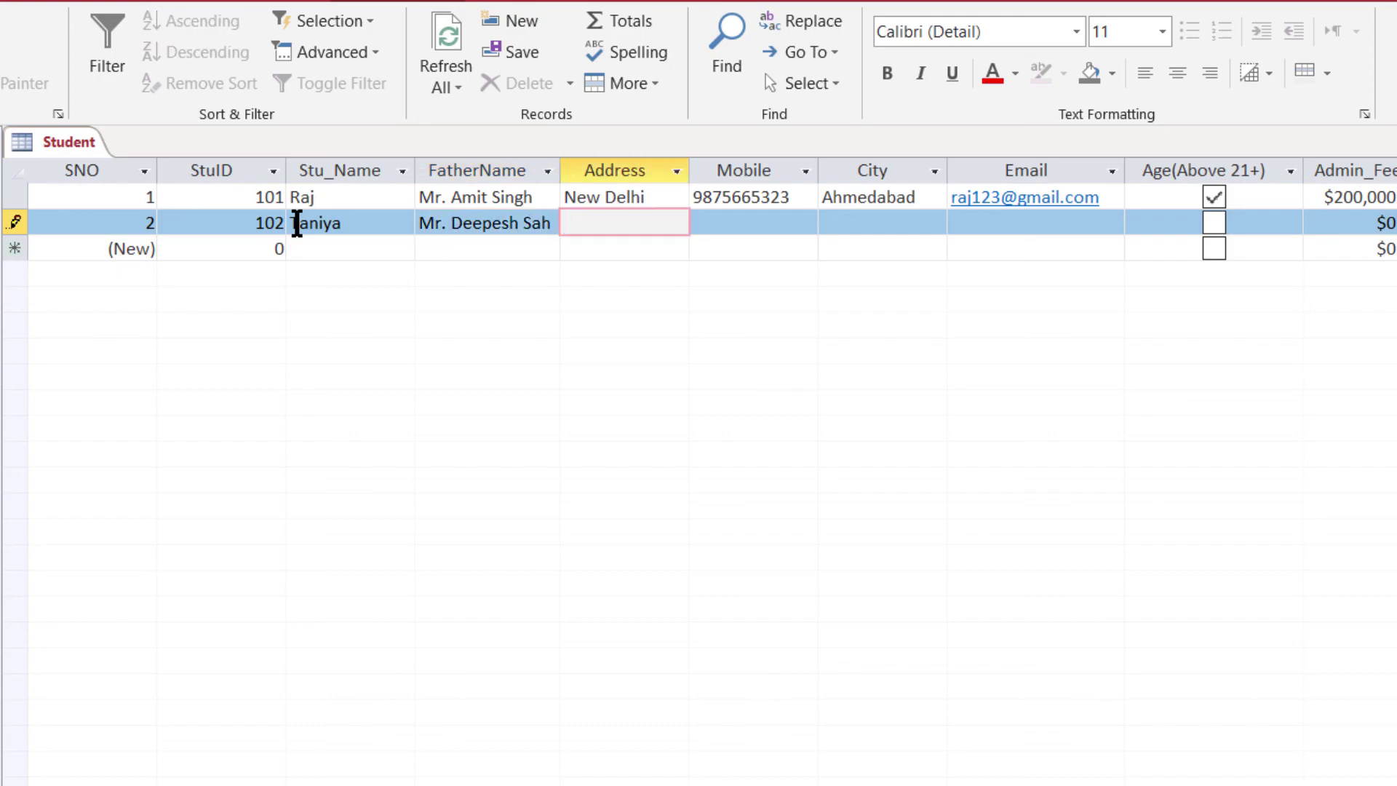
type("Mumbai")
key("Tab")
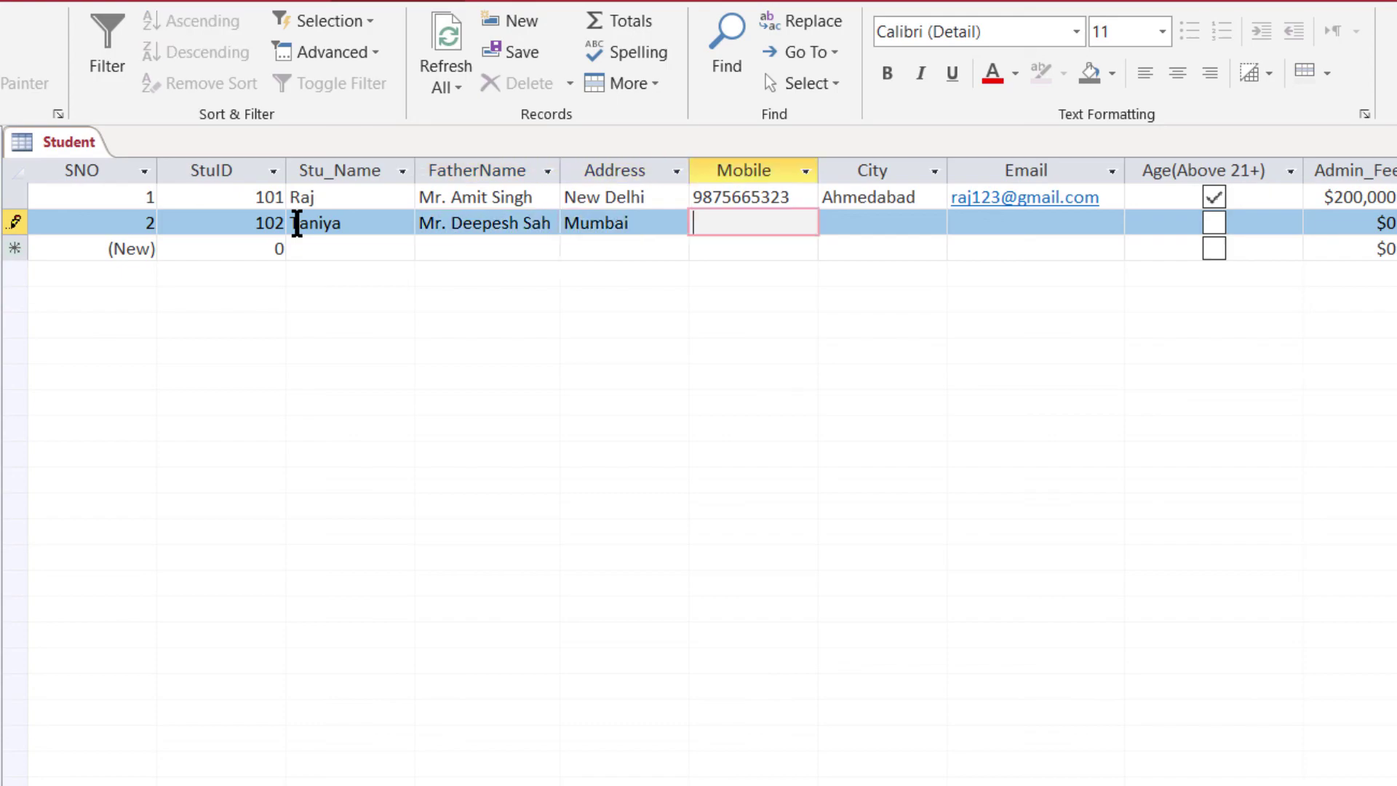
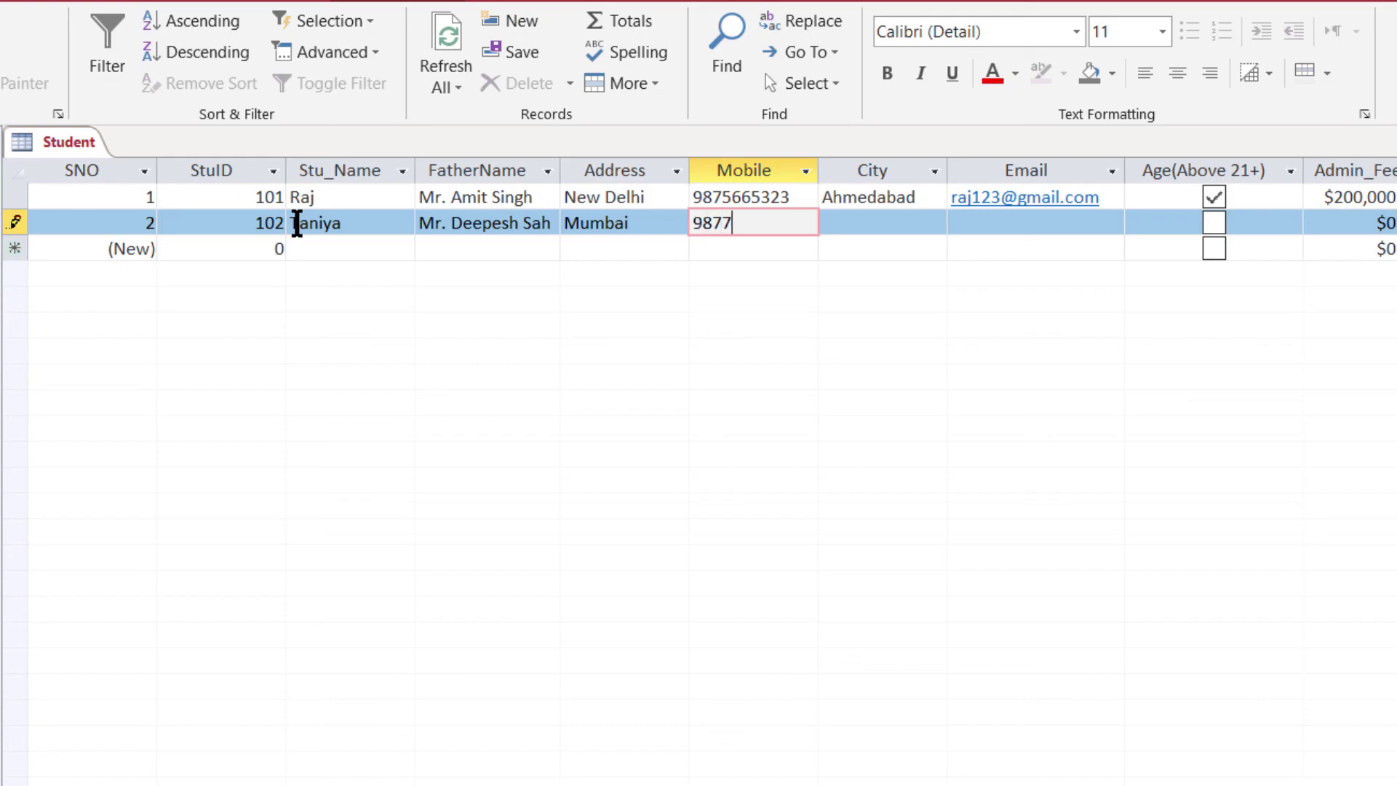
- Choose City Mumbai, enter the e-mail, tick Age and set the fee to $60,000
key("Tab")
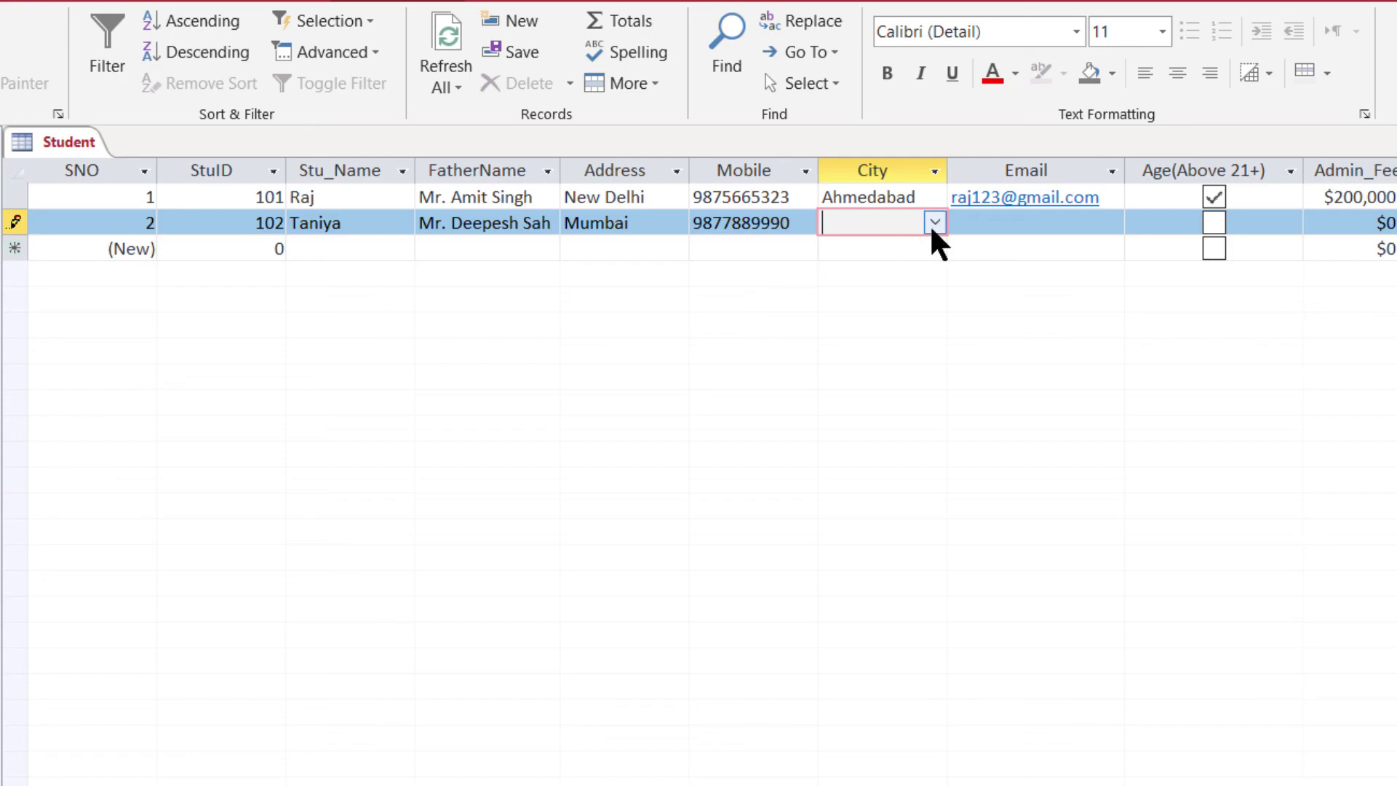
left_click(938, 224)
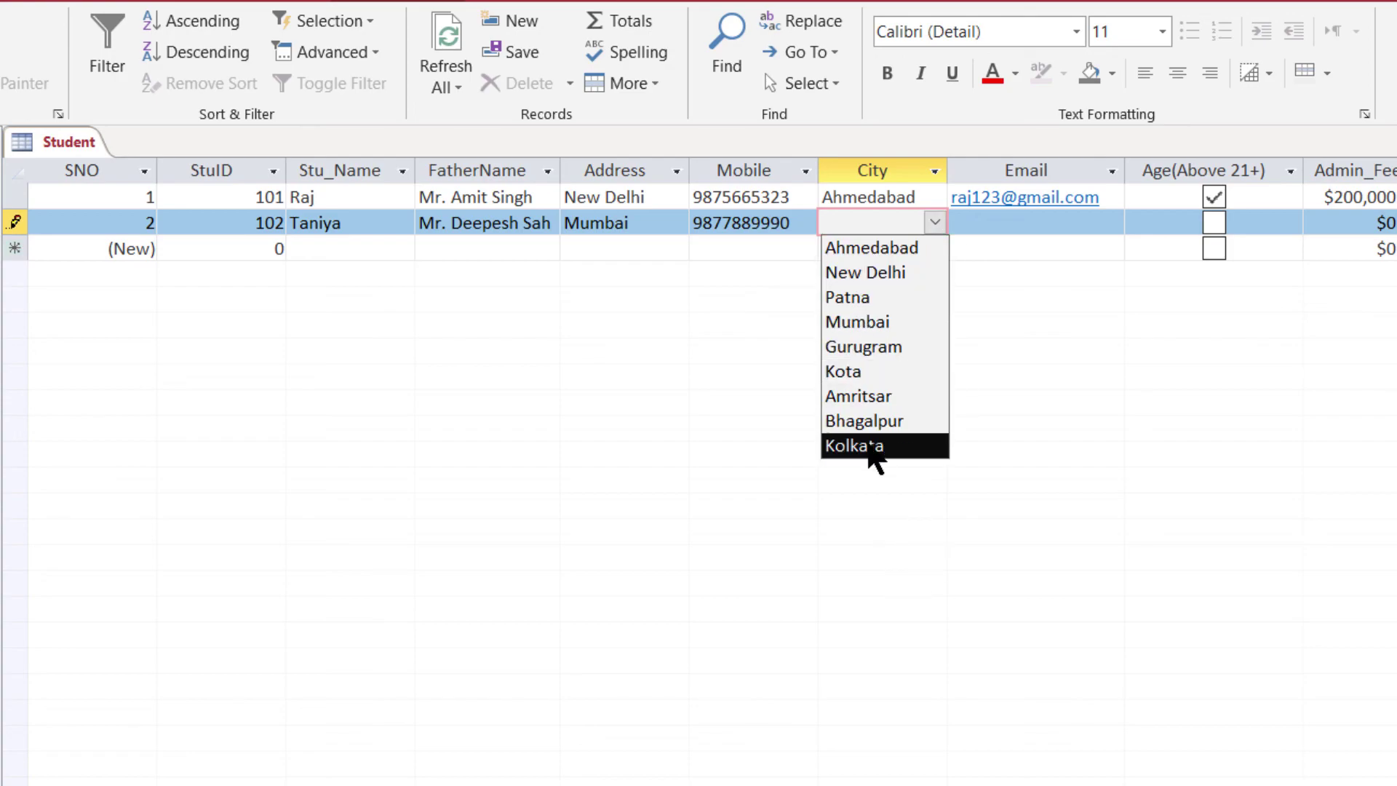
left_click(830, 324)
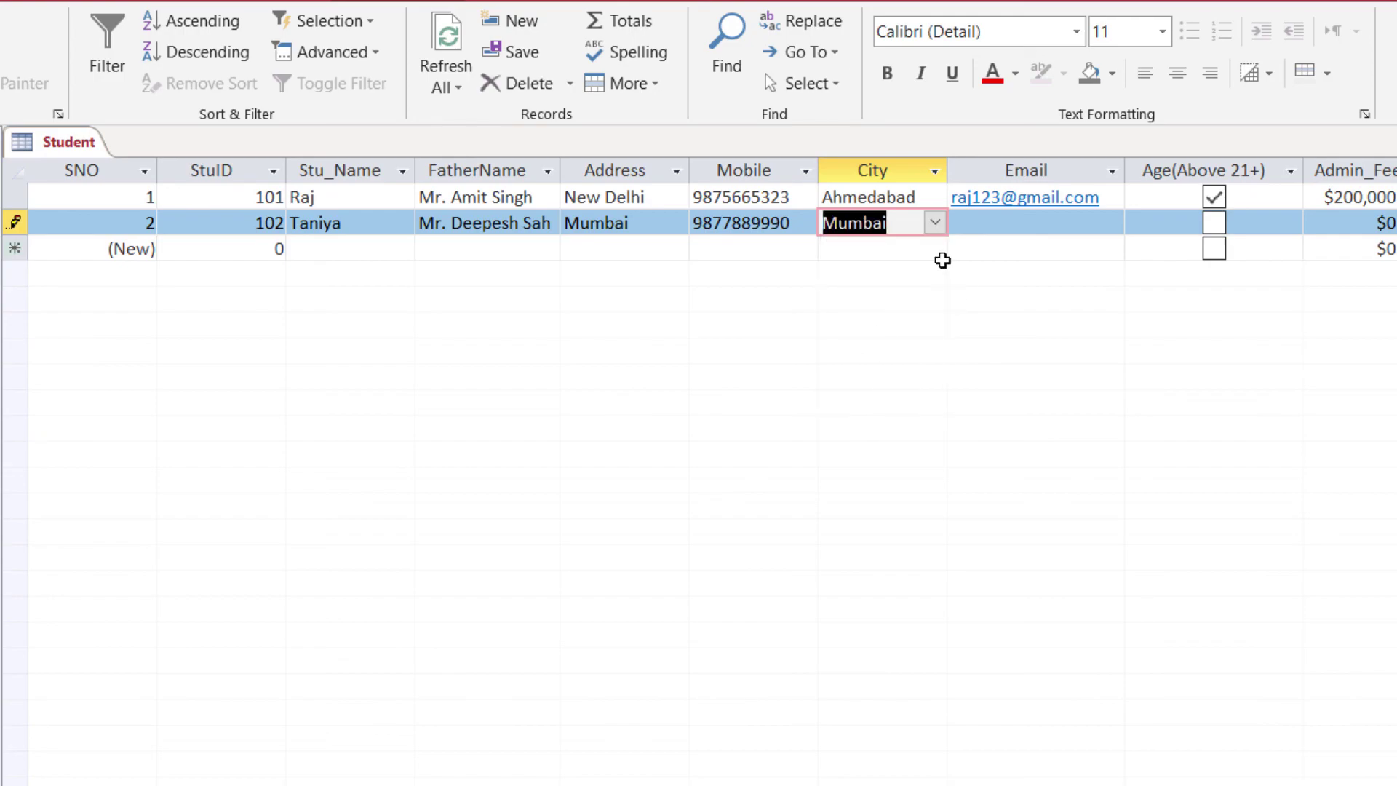
left_click(1002, 221)
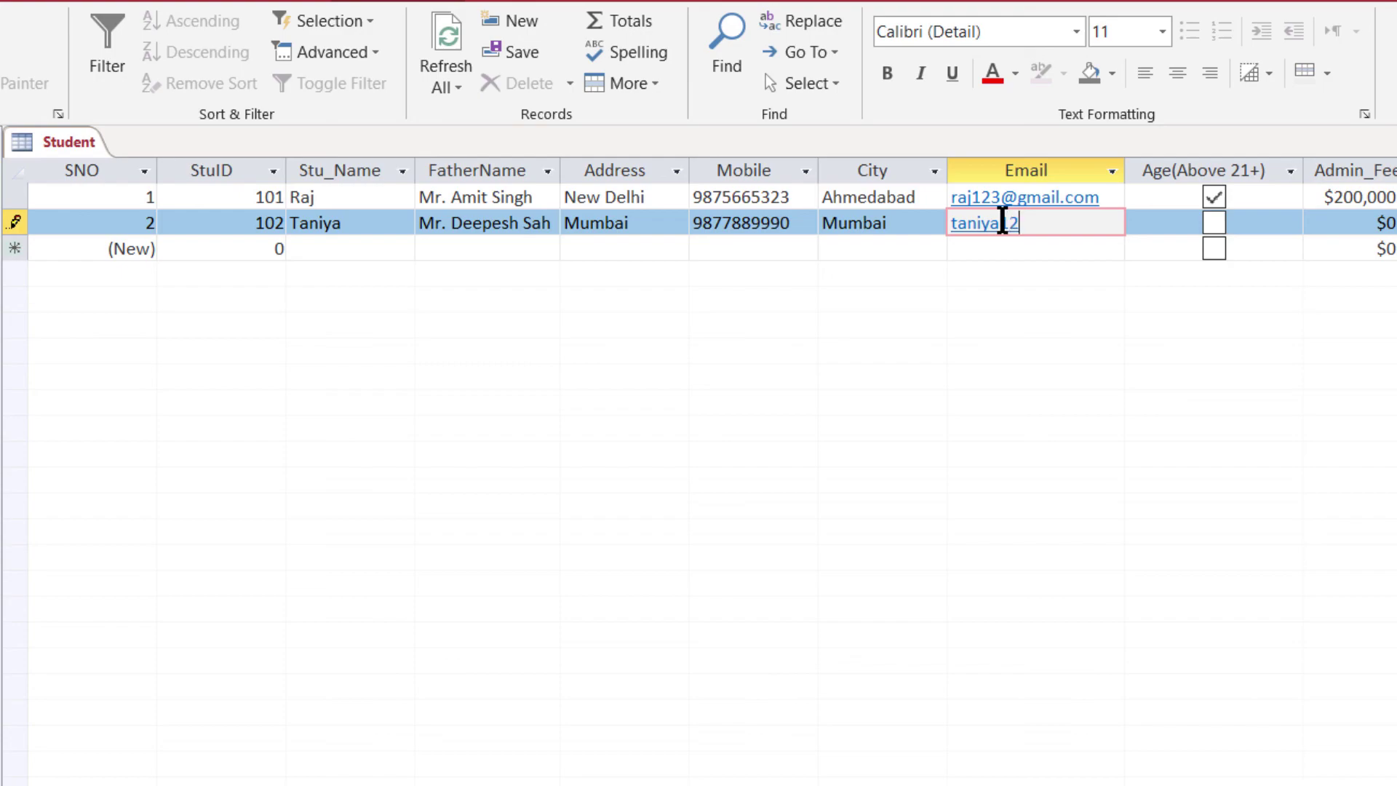
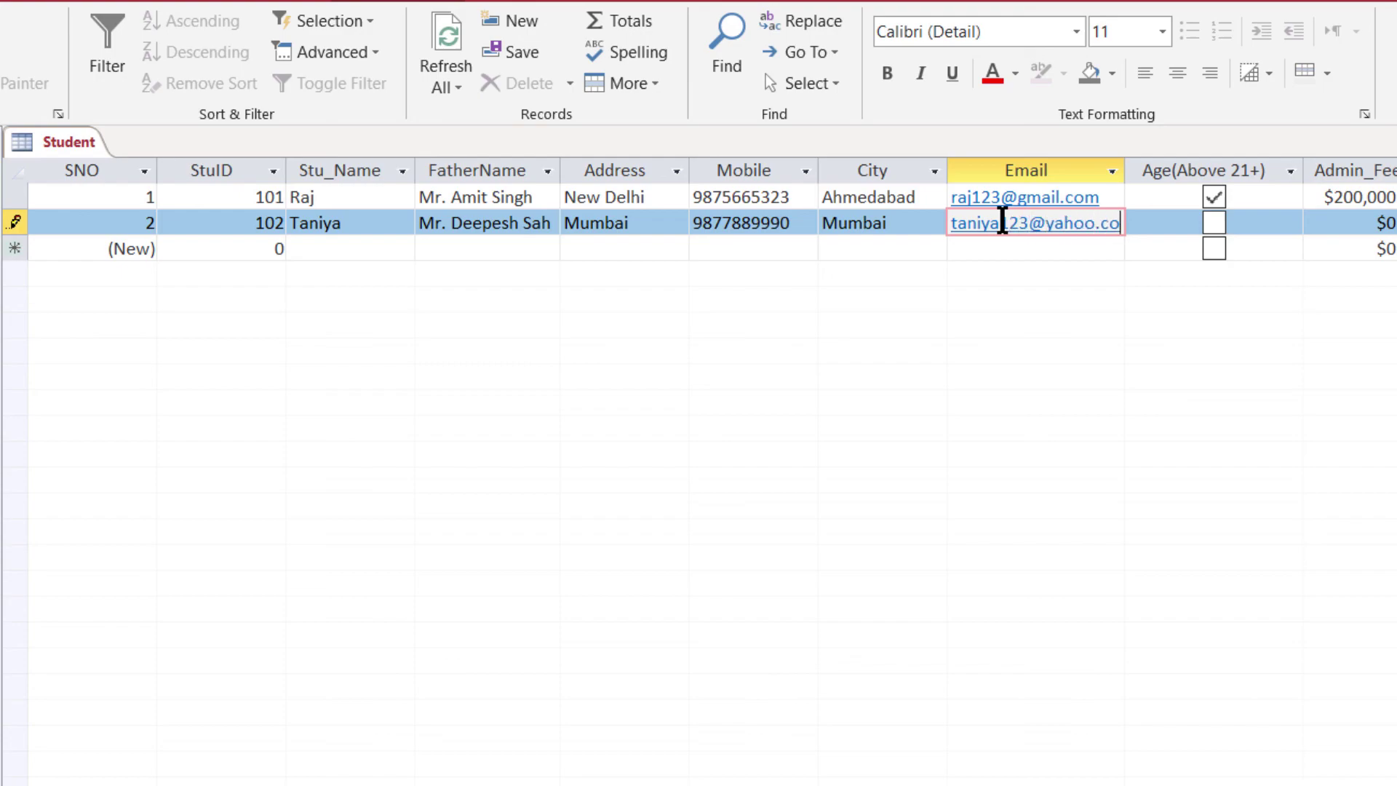
key("Tab")
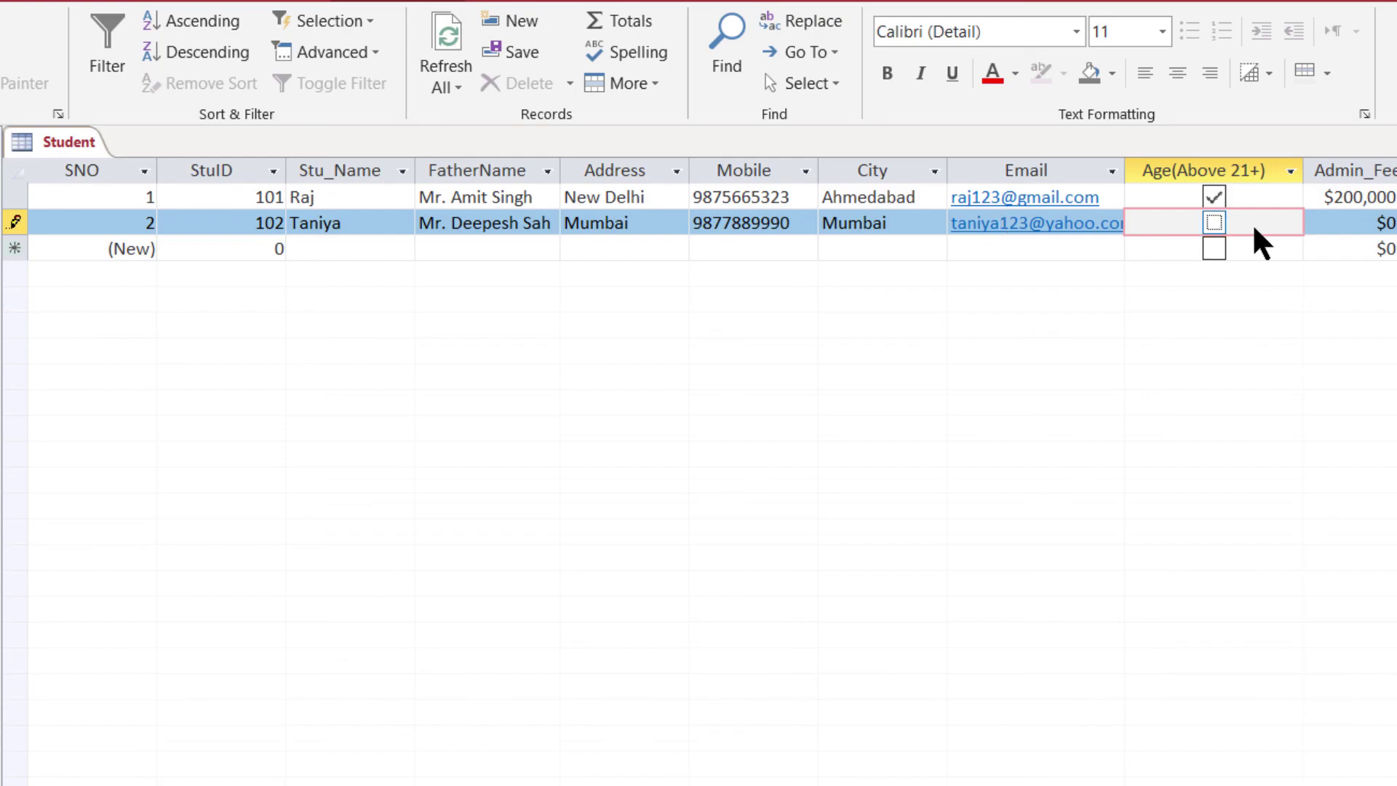
left_click(1298, 225)
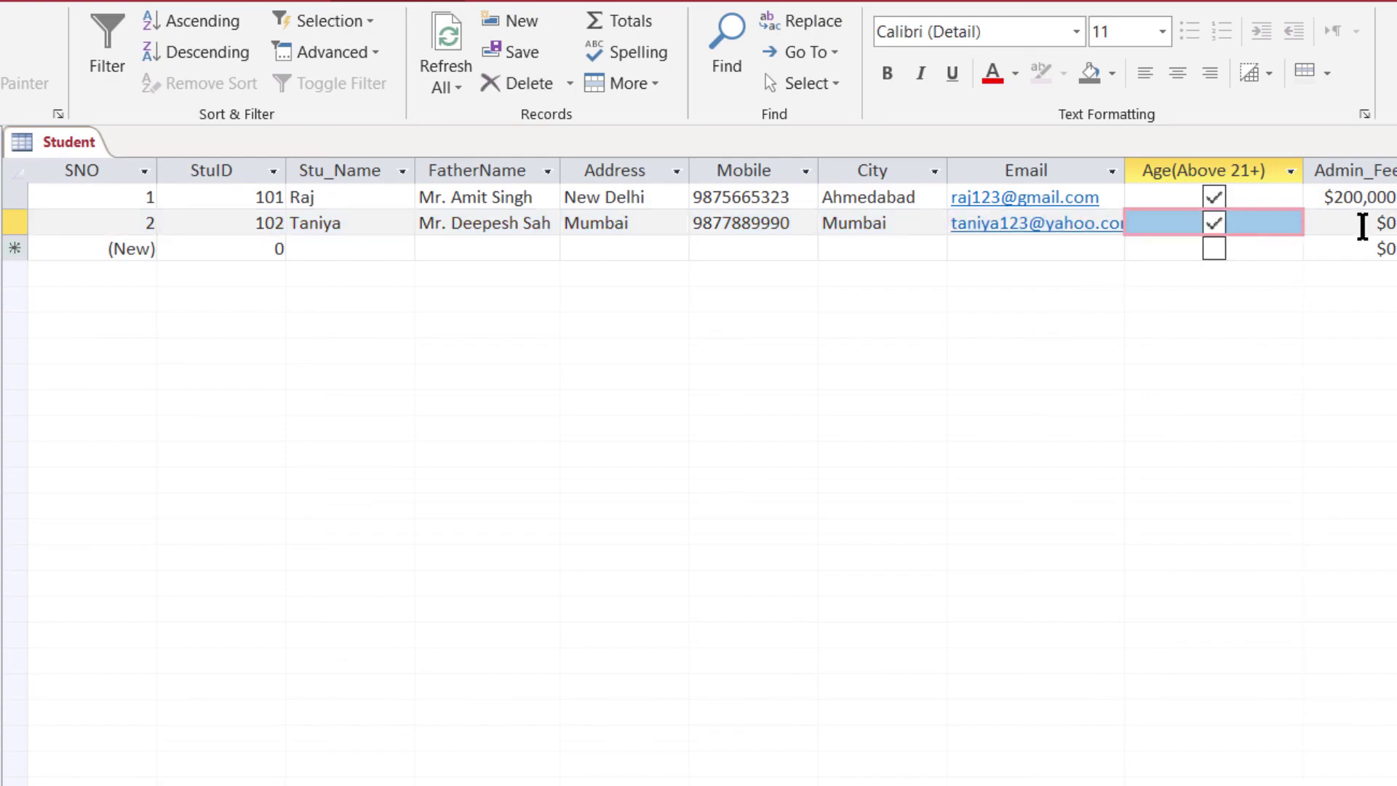
double_click(1370, 224)
key("BackSpace")
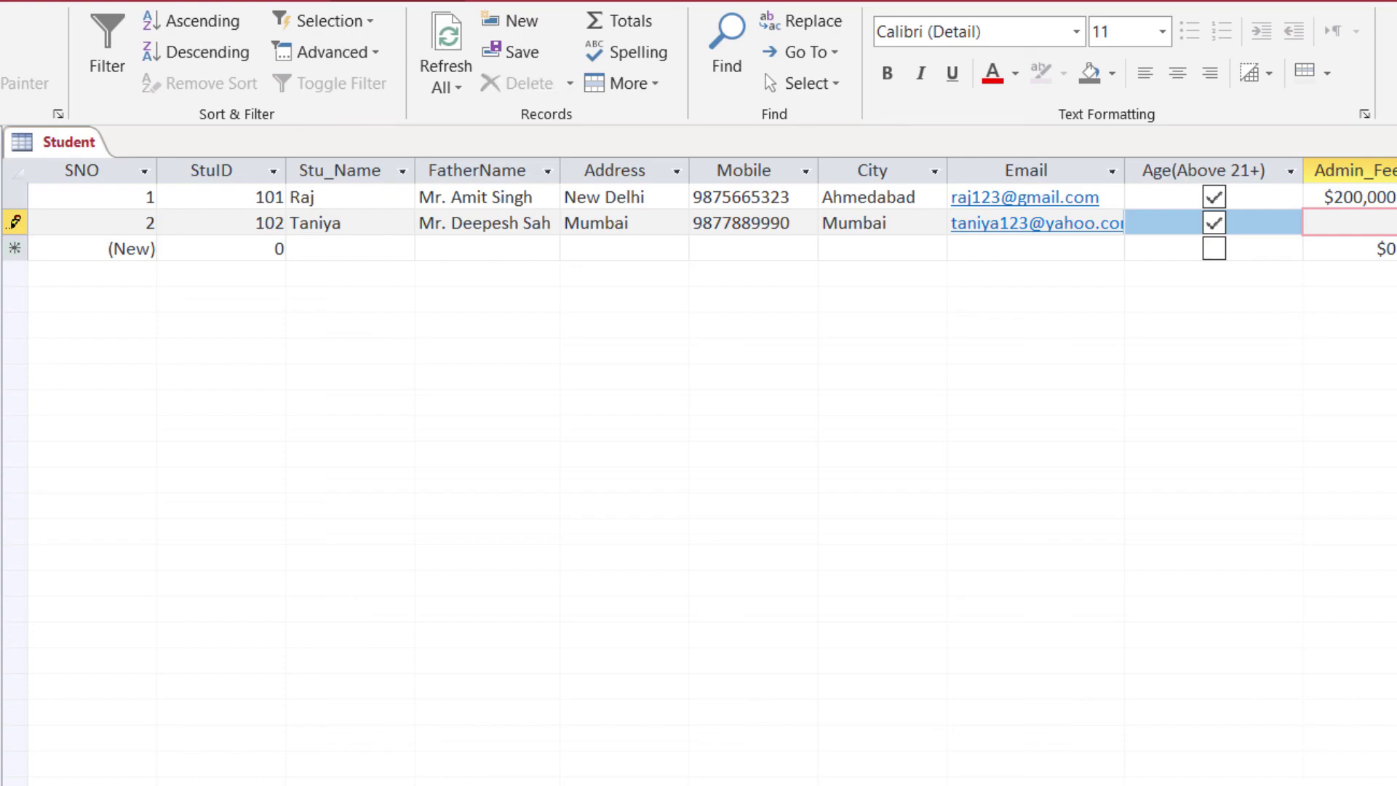
key("Tab")
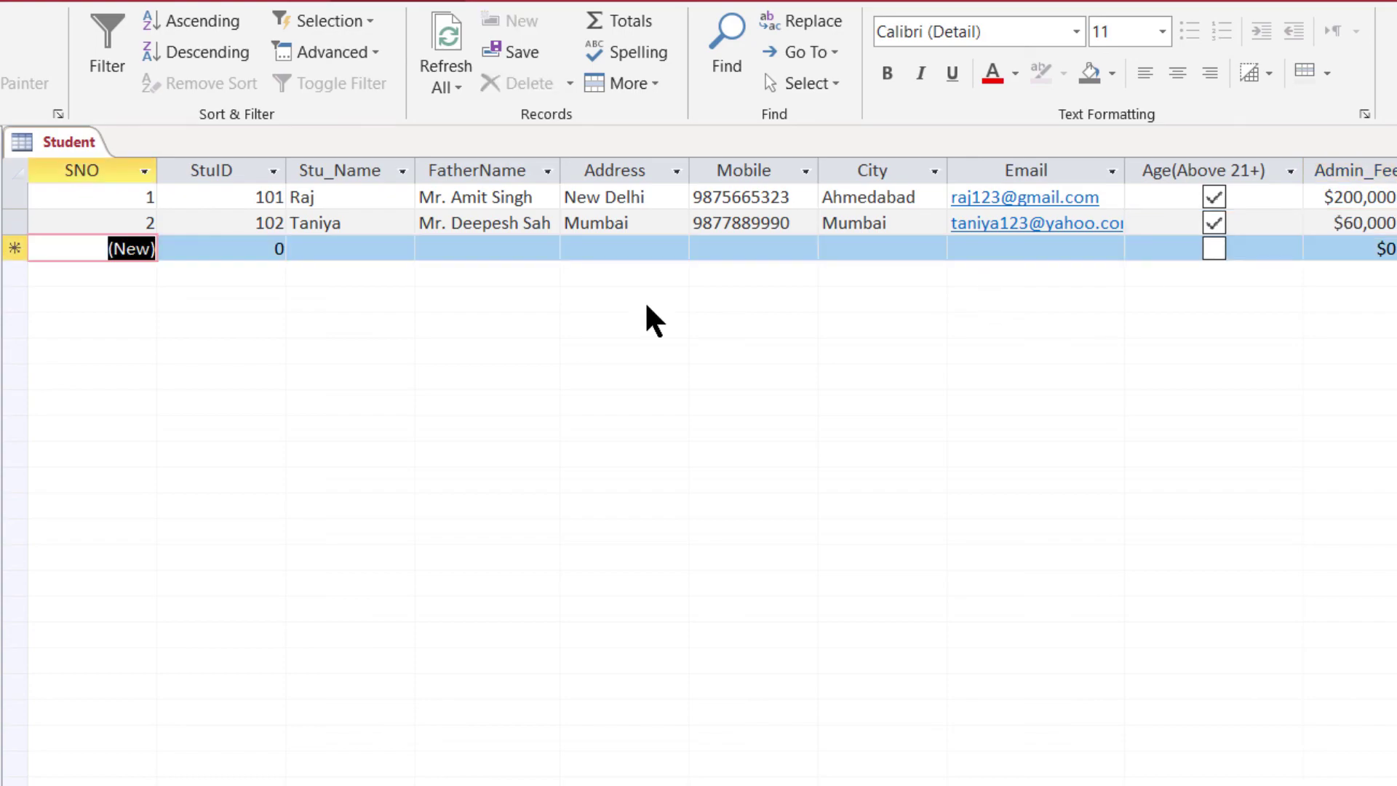
- Start the third record with a student's name, then revisit row 1's City list
key("Tab")
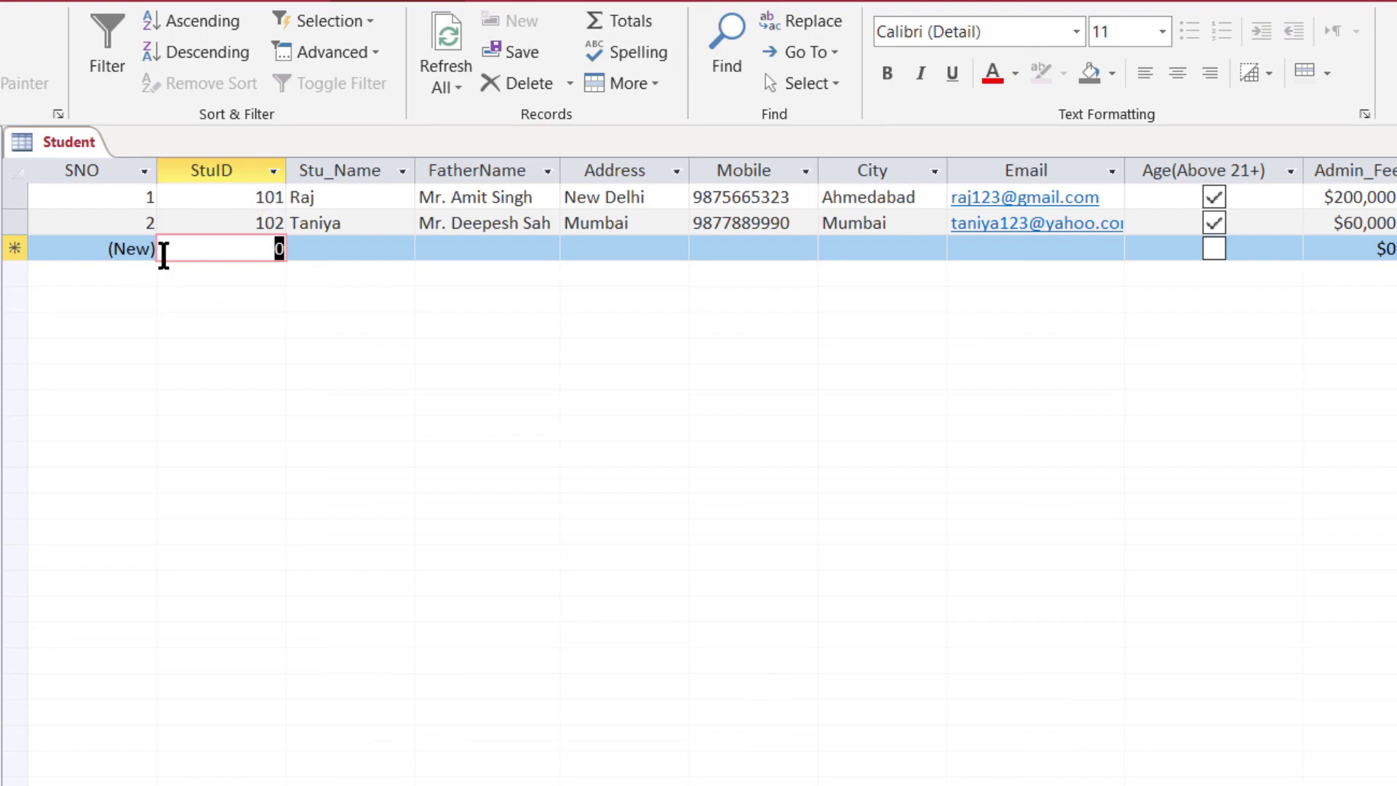
key("BackSpace")
type("Yash")
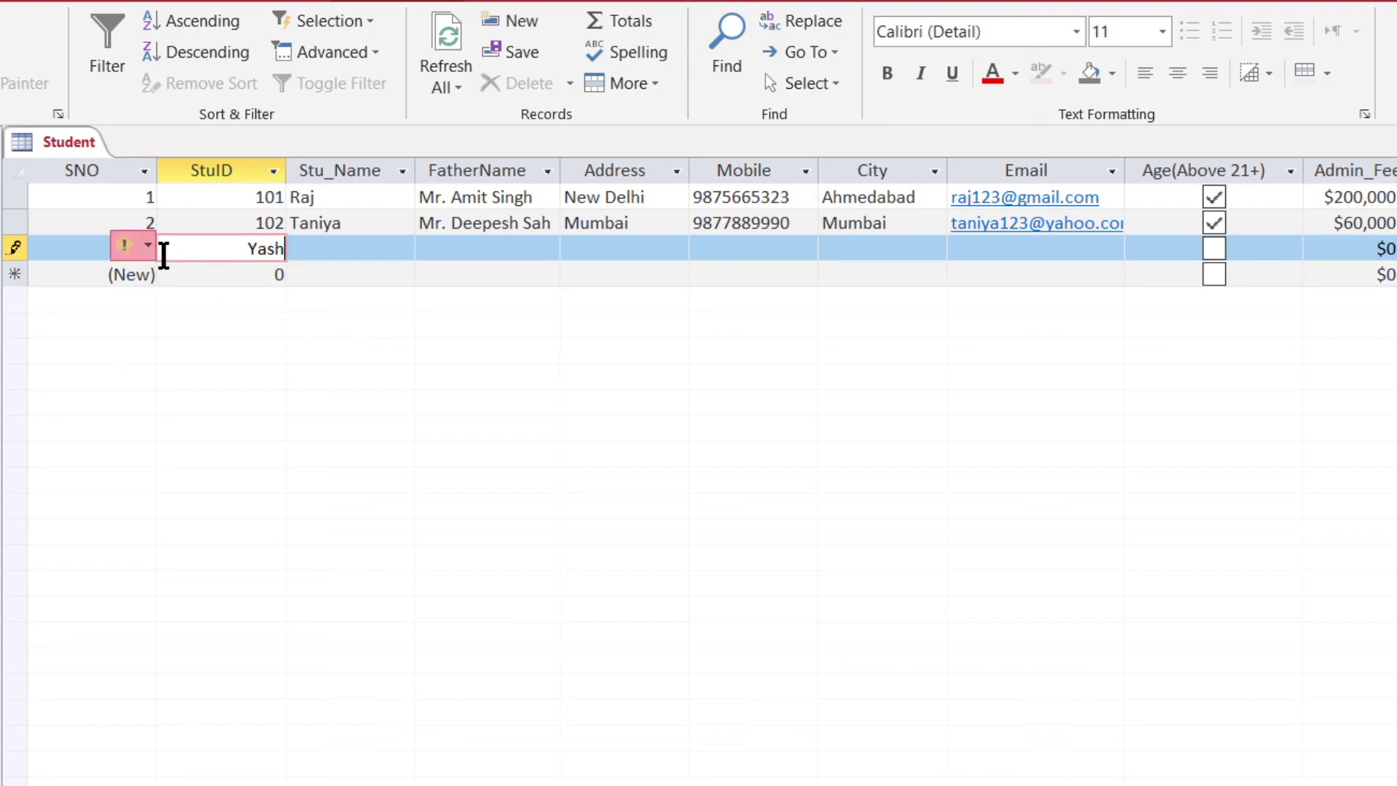
key("Tab")
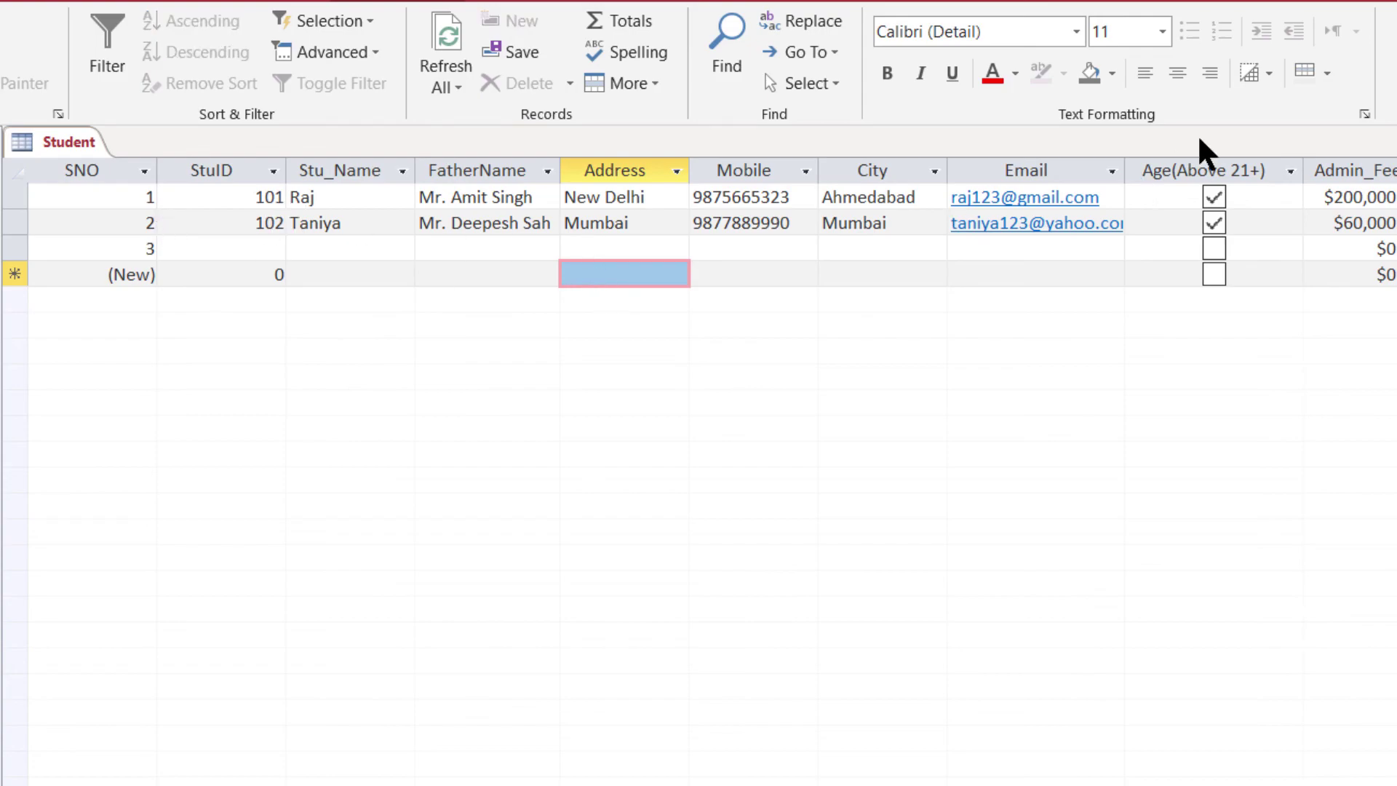
left_click(927, 205)
left_click(933, 198)
left_click(702, 245)
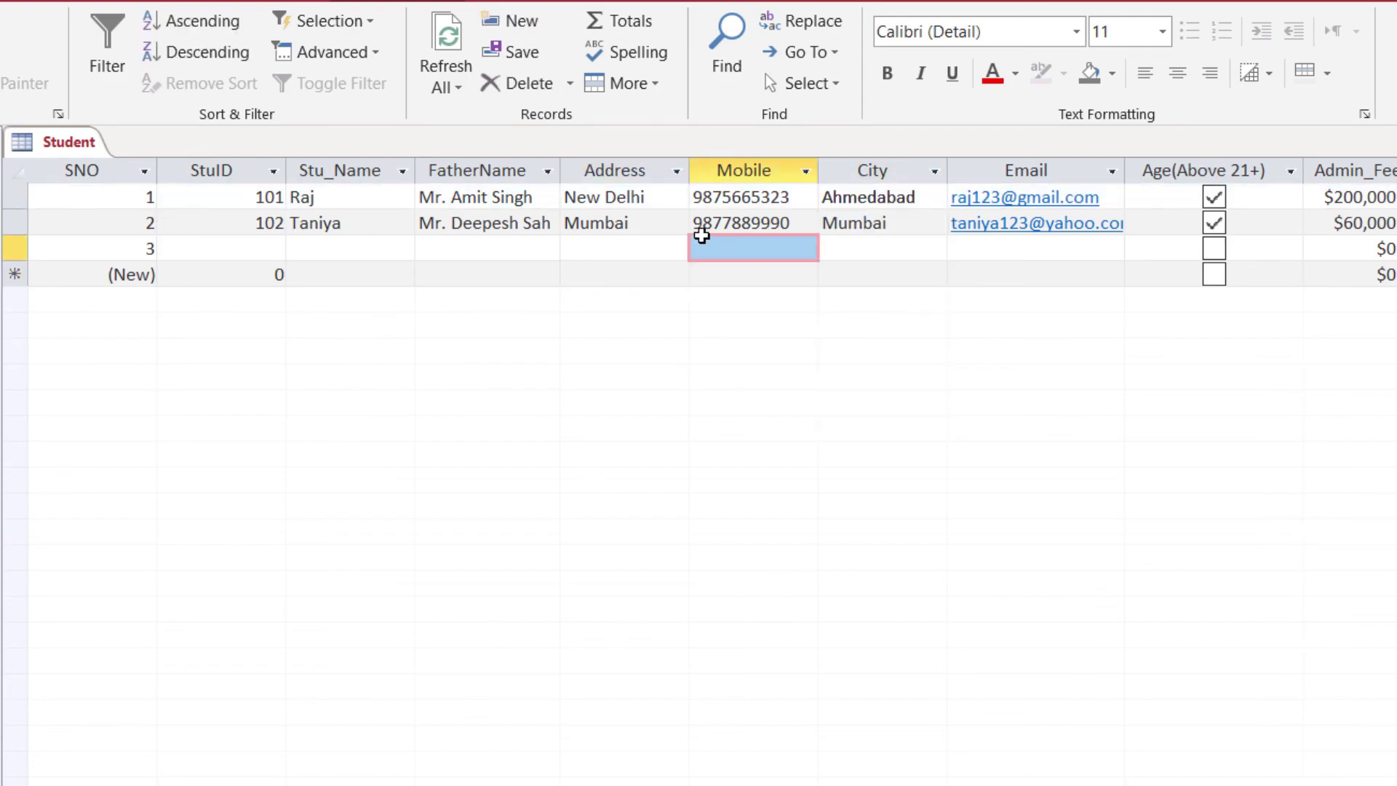